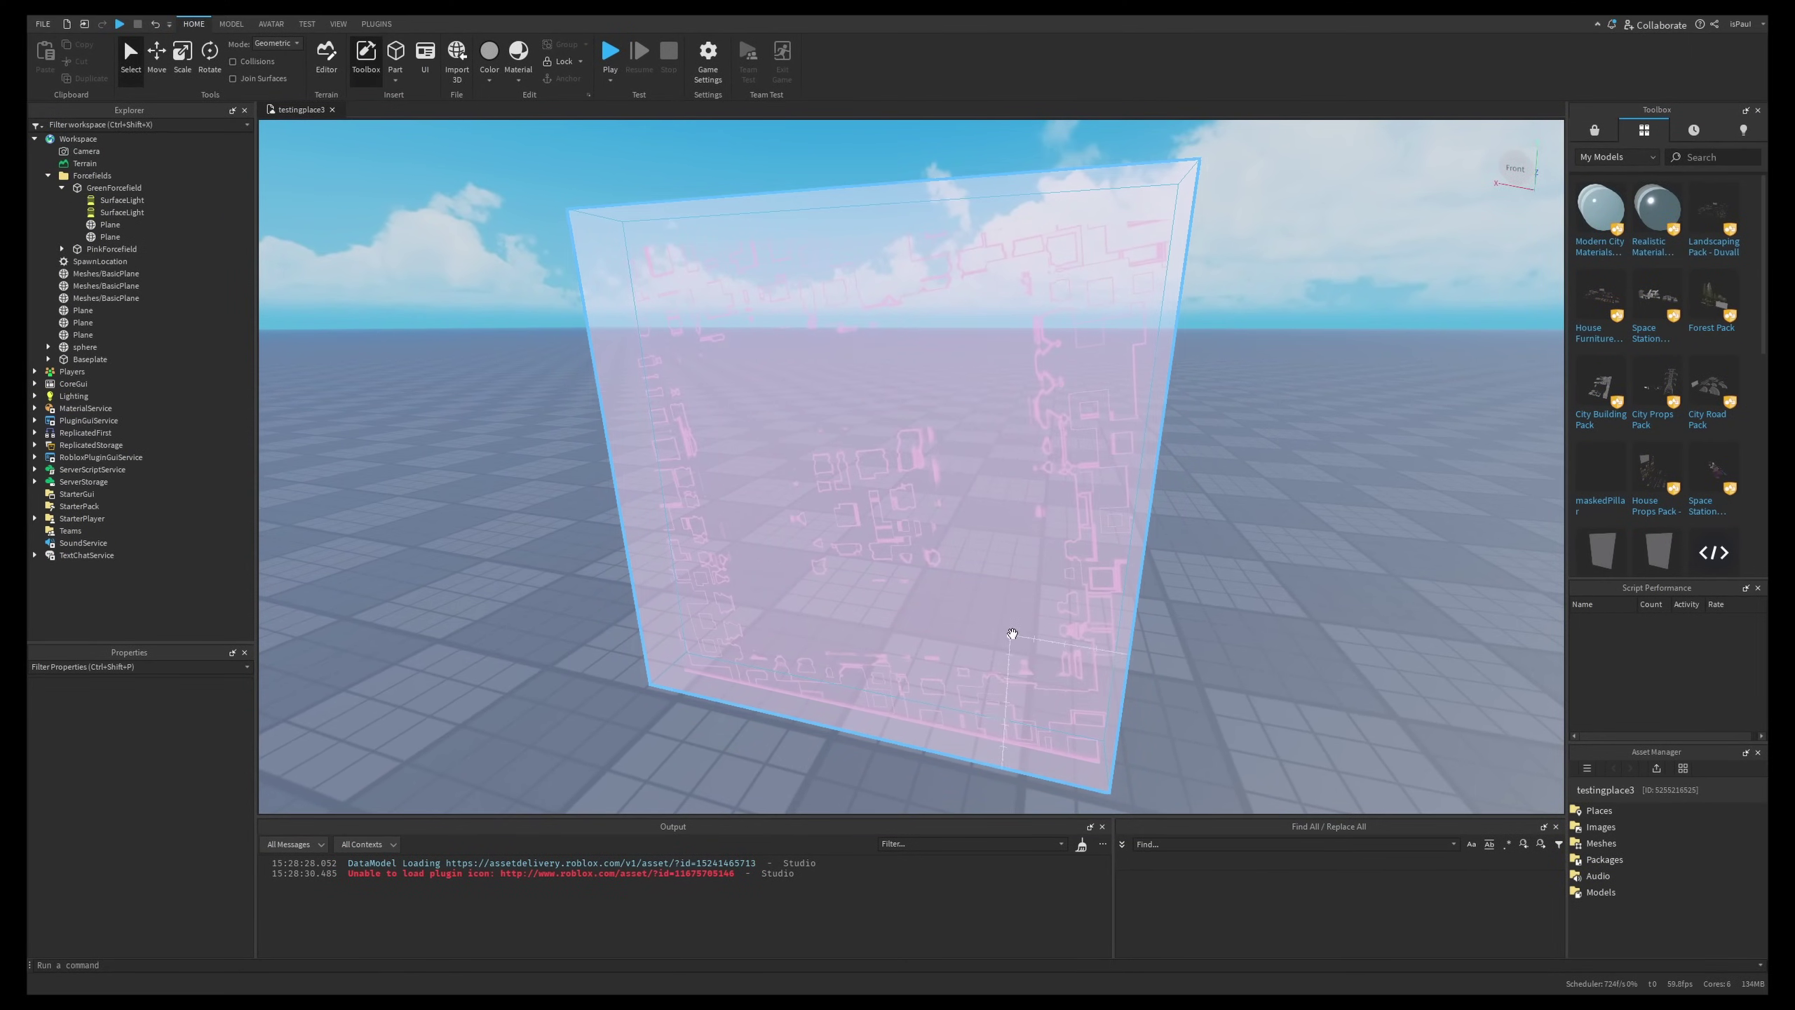
Examine the pink forcefield's moving pattern up close from several angles.
{"action": "scroll", "coordinate": [1021, 528], "scroll_direction": "up", "scroll_amount": 2}
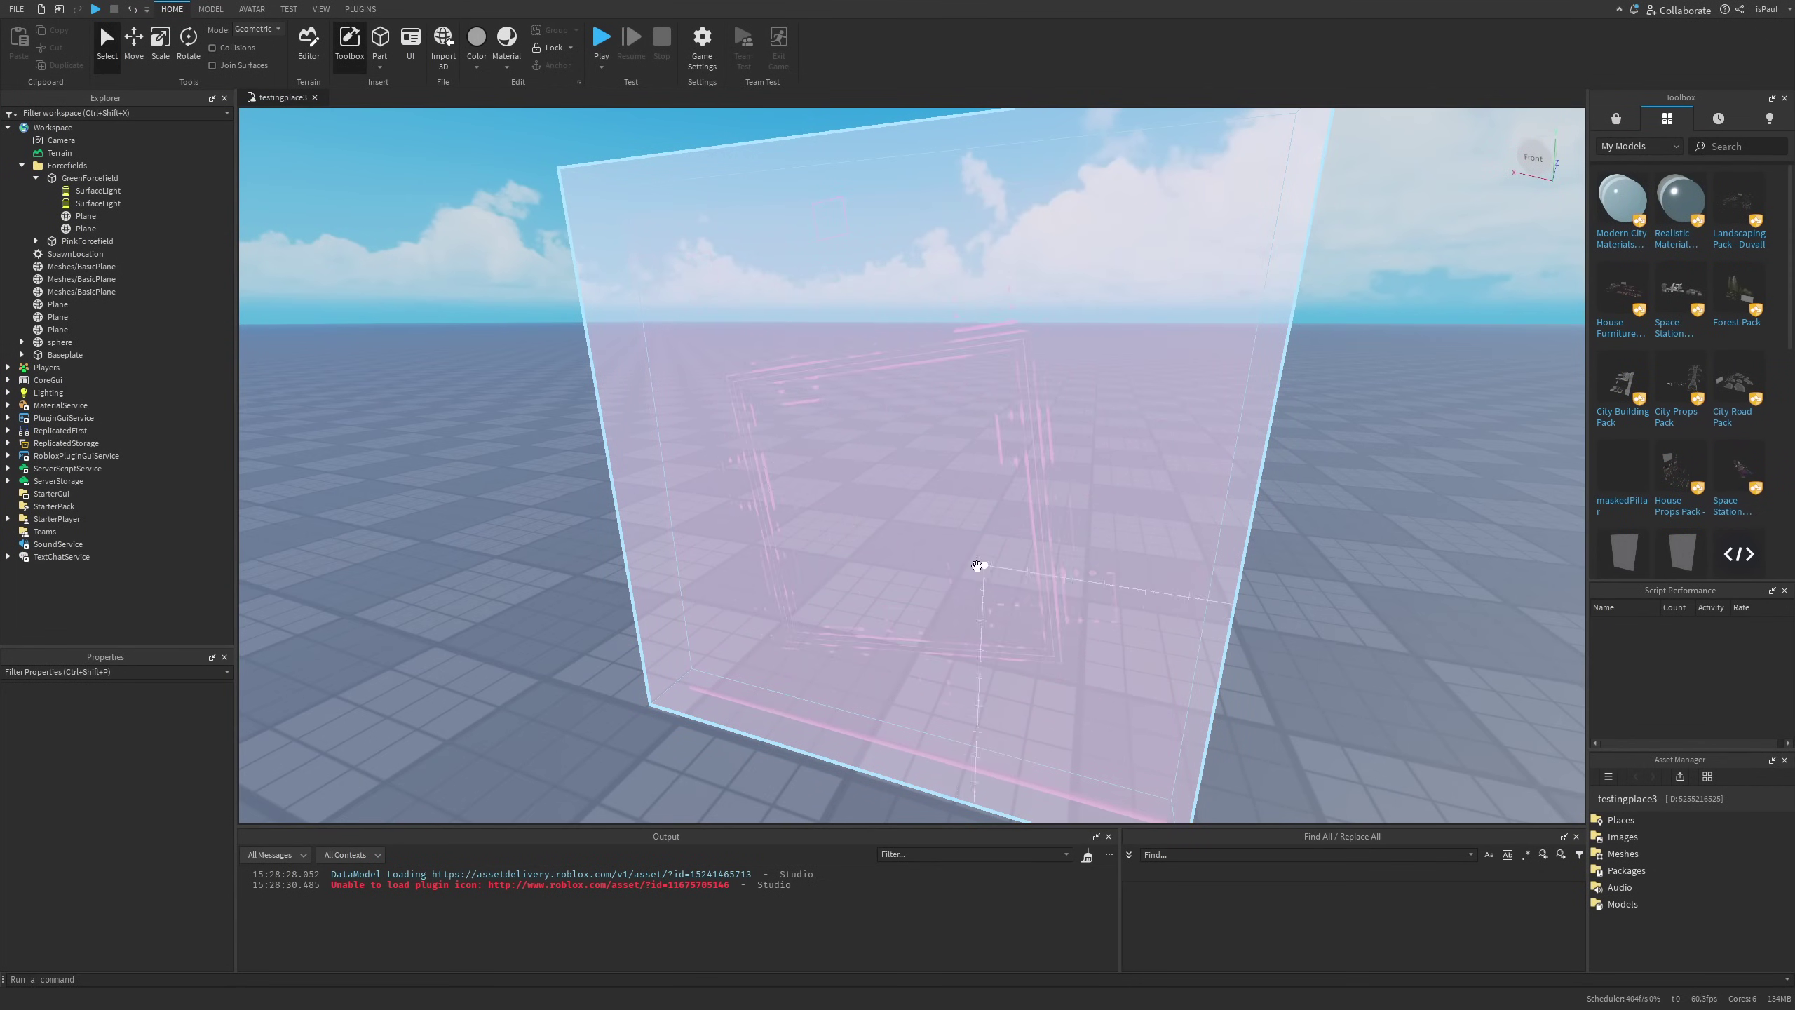
{"action": "right_click_drag", "start_coordinate": [1008, 611], "coordinate": [1009, 597]}
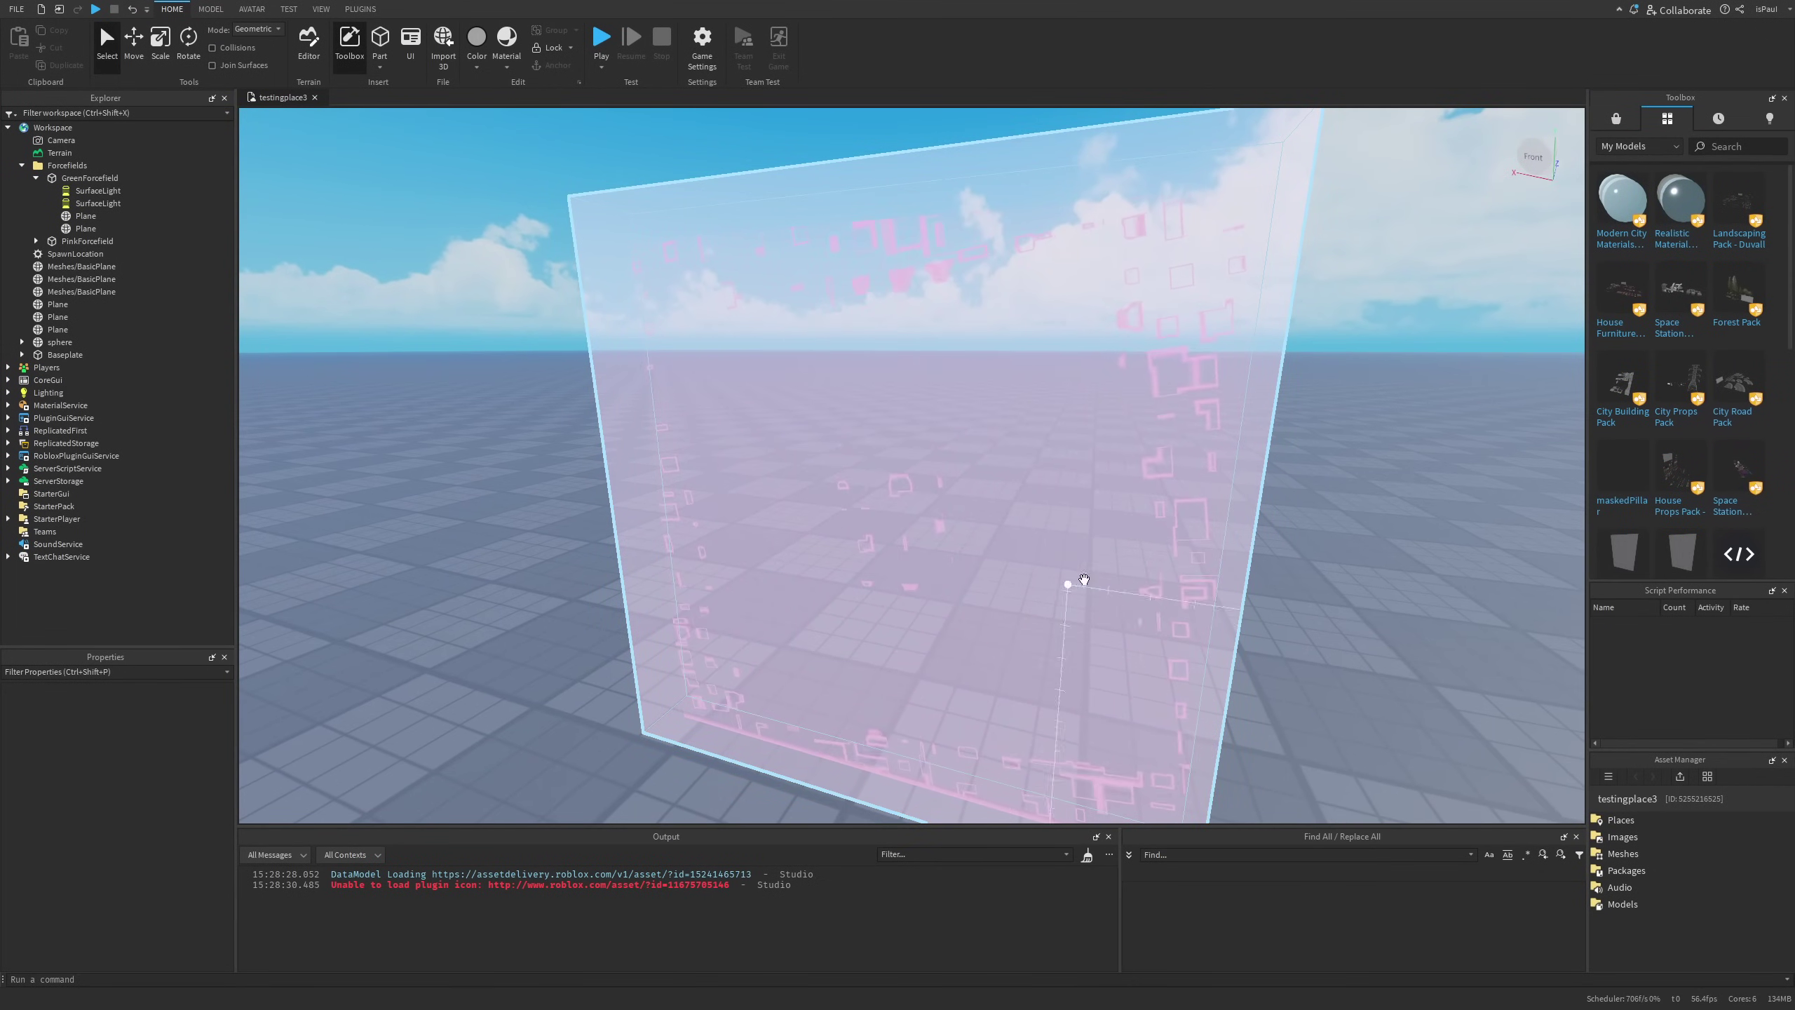
{"action": "right_click_drag", "start_coordinate": [1080, 550], "coordinate": [1081, 570]}
{"action": "left_click", "coordinate": [738, 458]}
{"action": "key", "text": "f"}
{"action": "left_click", "coordinate": [1169, 614]}
{"action": "right_click_drag", "start_coordinate": [1170, 614], "coordinate": [1170, 614]}
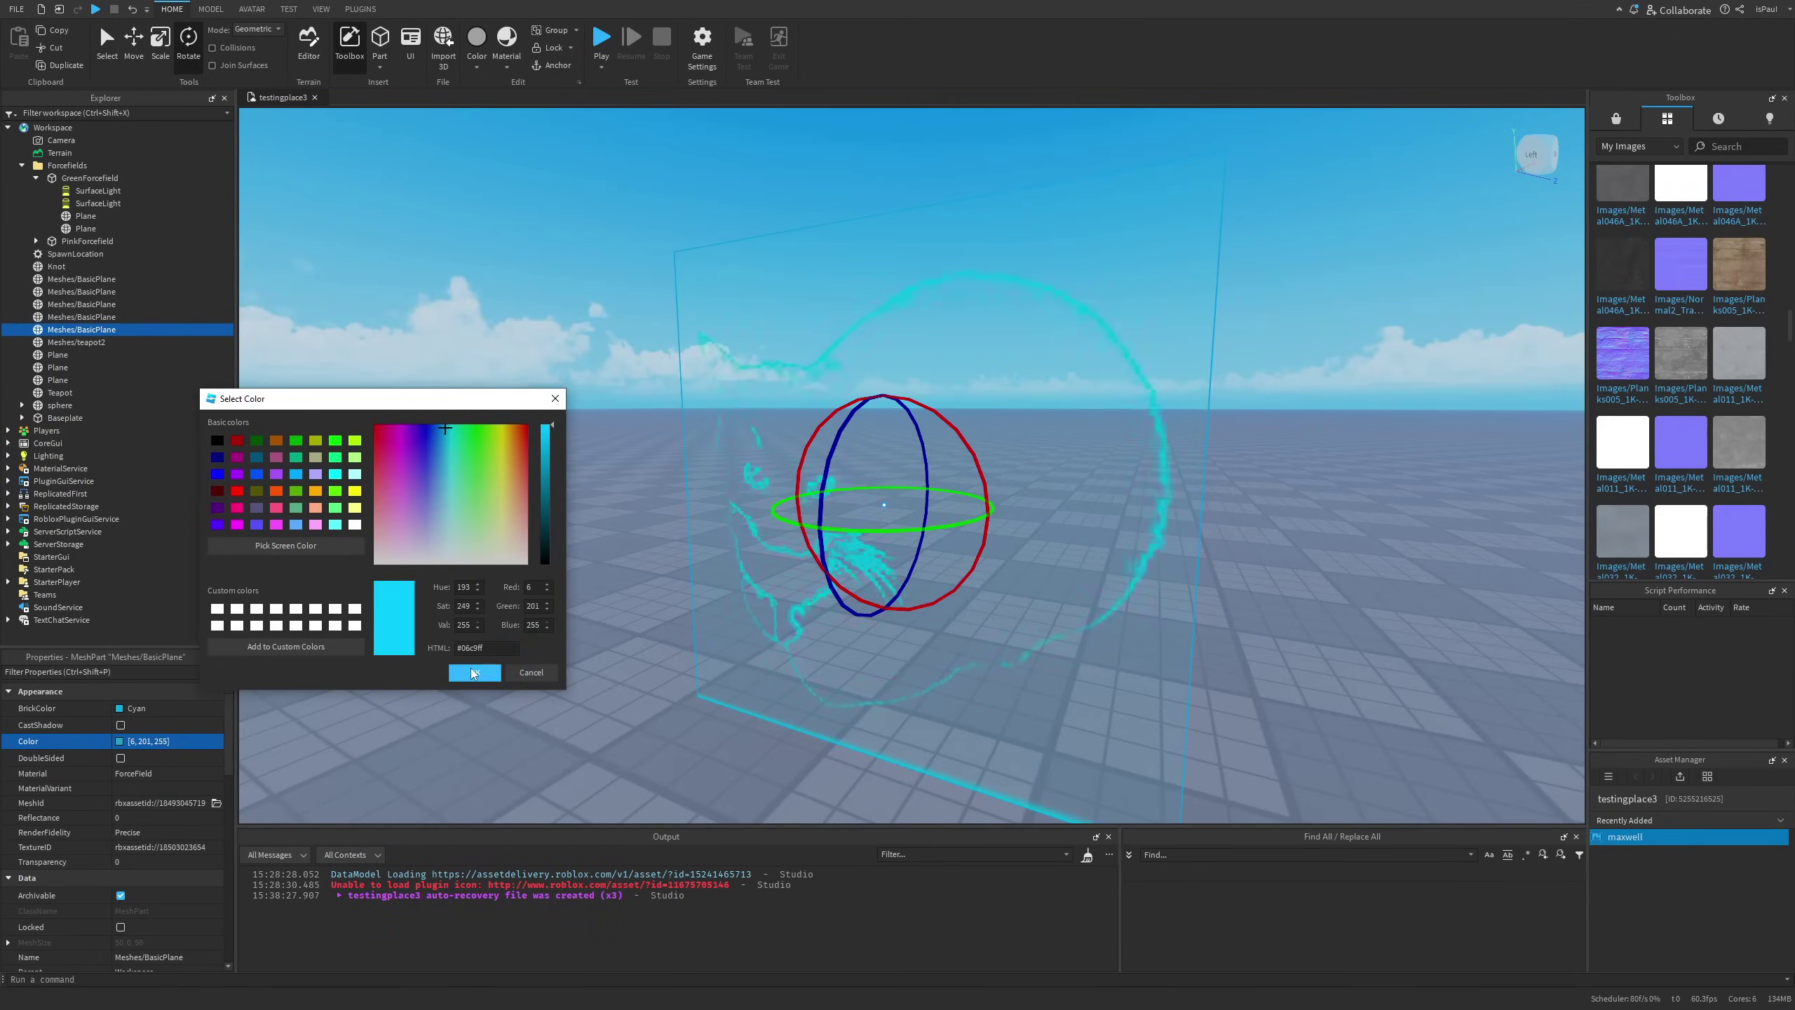
Apply the cyan colour #06c9ff to the selected BasicPlane mesh and deselect it.
{"action": "left_click", "coordinate": [473, 669]}
{"action": "left_click", "coordinate": [1103, 687]}
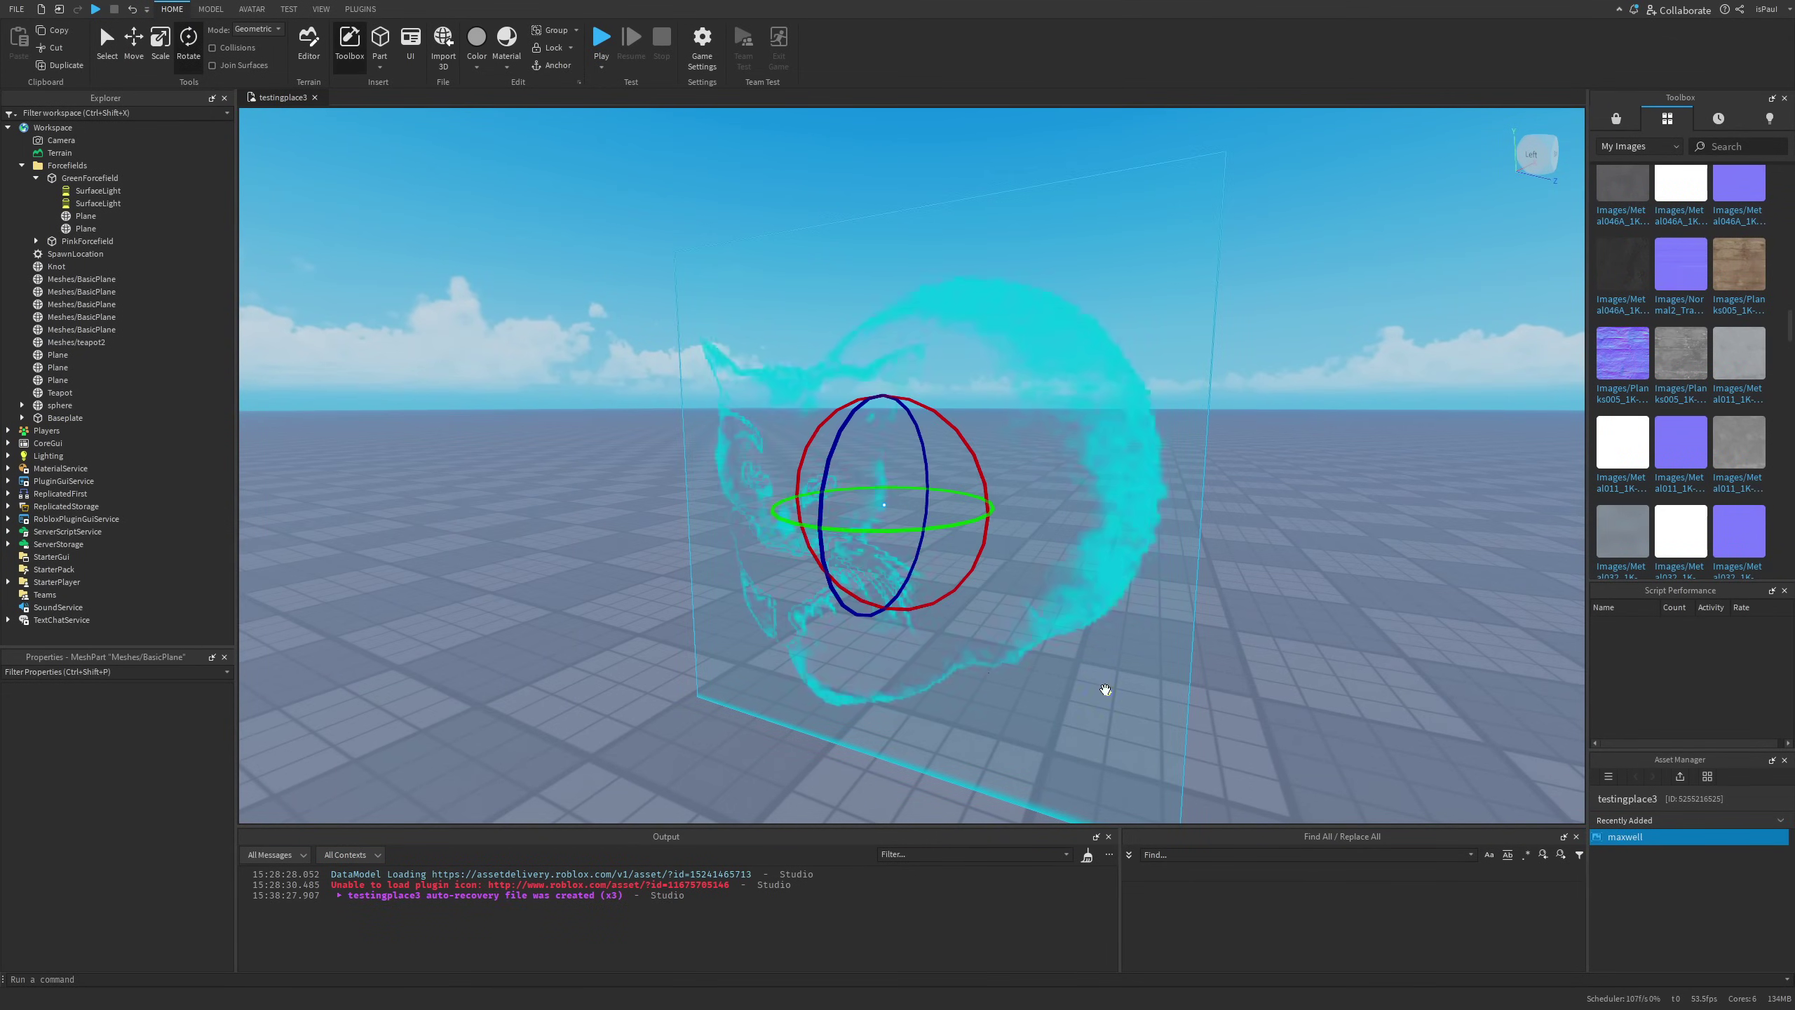
{"action": "left_click", "coordinate": [513, 699]}
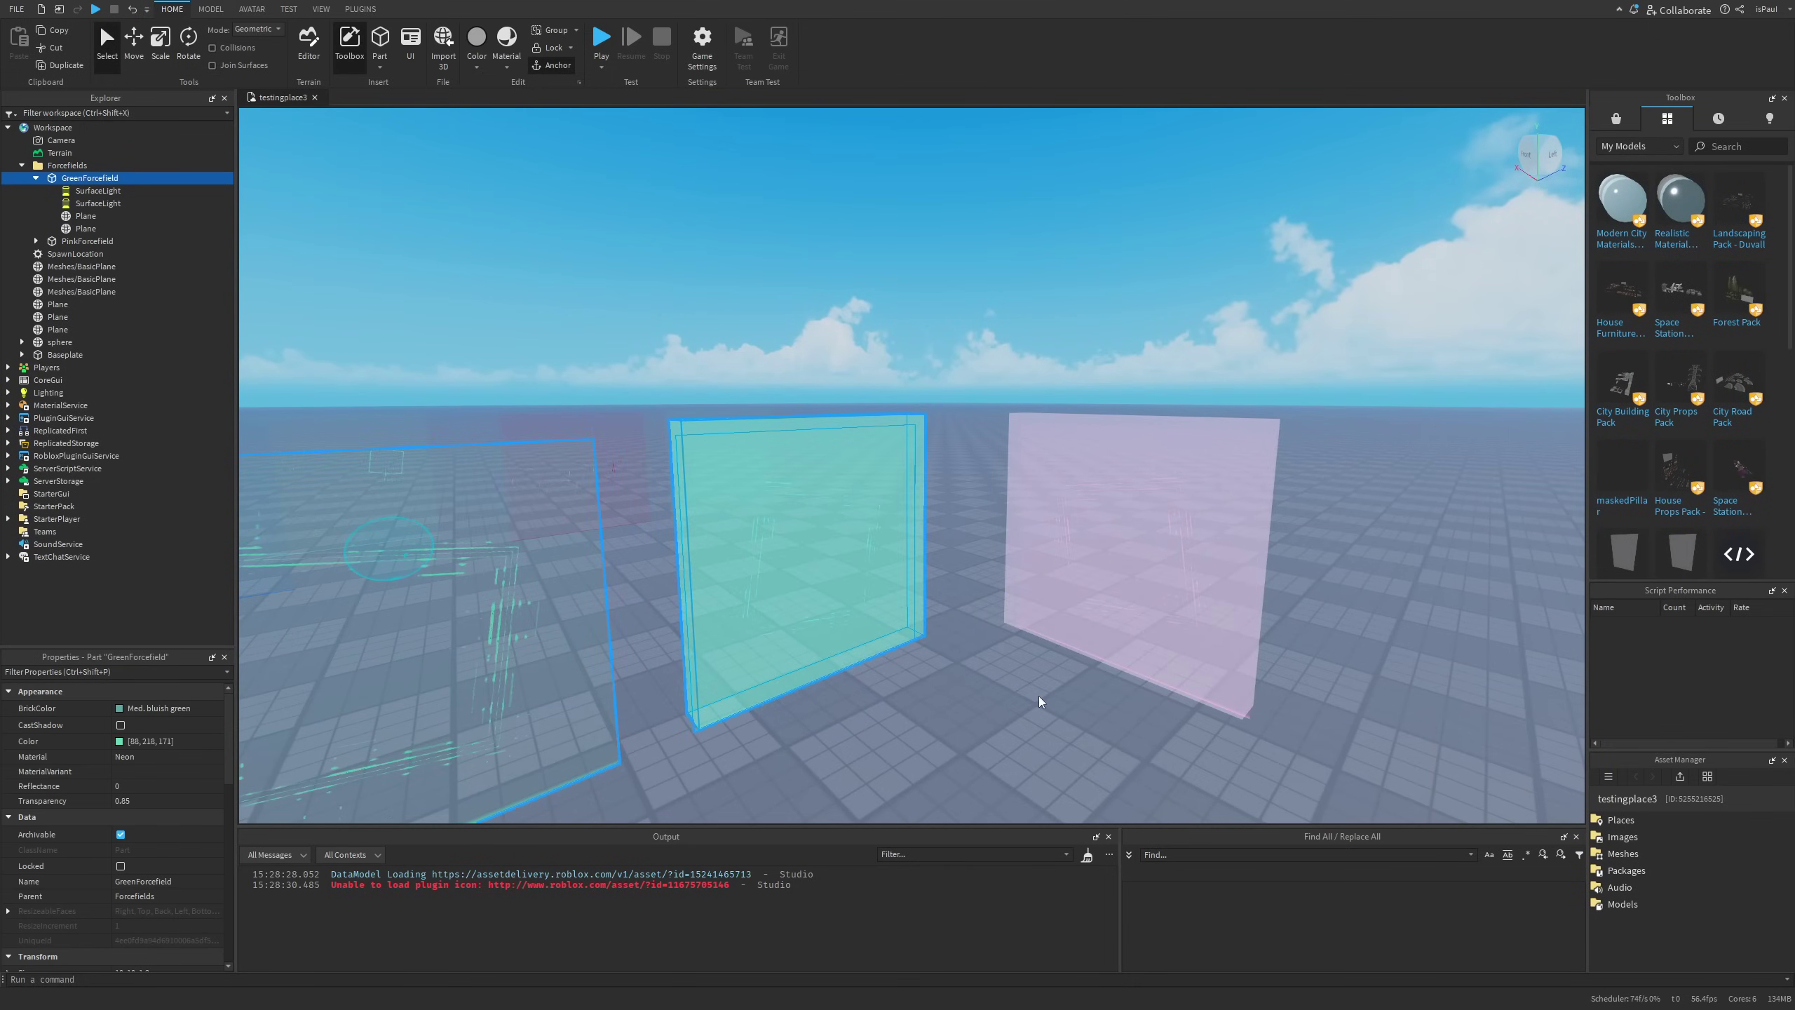
Compare the green and pink forcefields in the scene from different distances and angles.
{"action": "scroll", "coordinate": [1058, 687], "scroll_direction": "up", "scroll_amount": 5}
{"action": "scroll", "coordinate": [1064, 685], "scroll_direction": "down", "scroll_amount": 4}
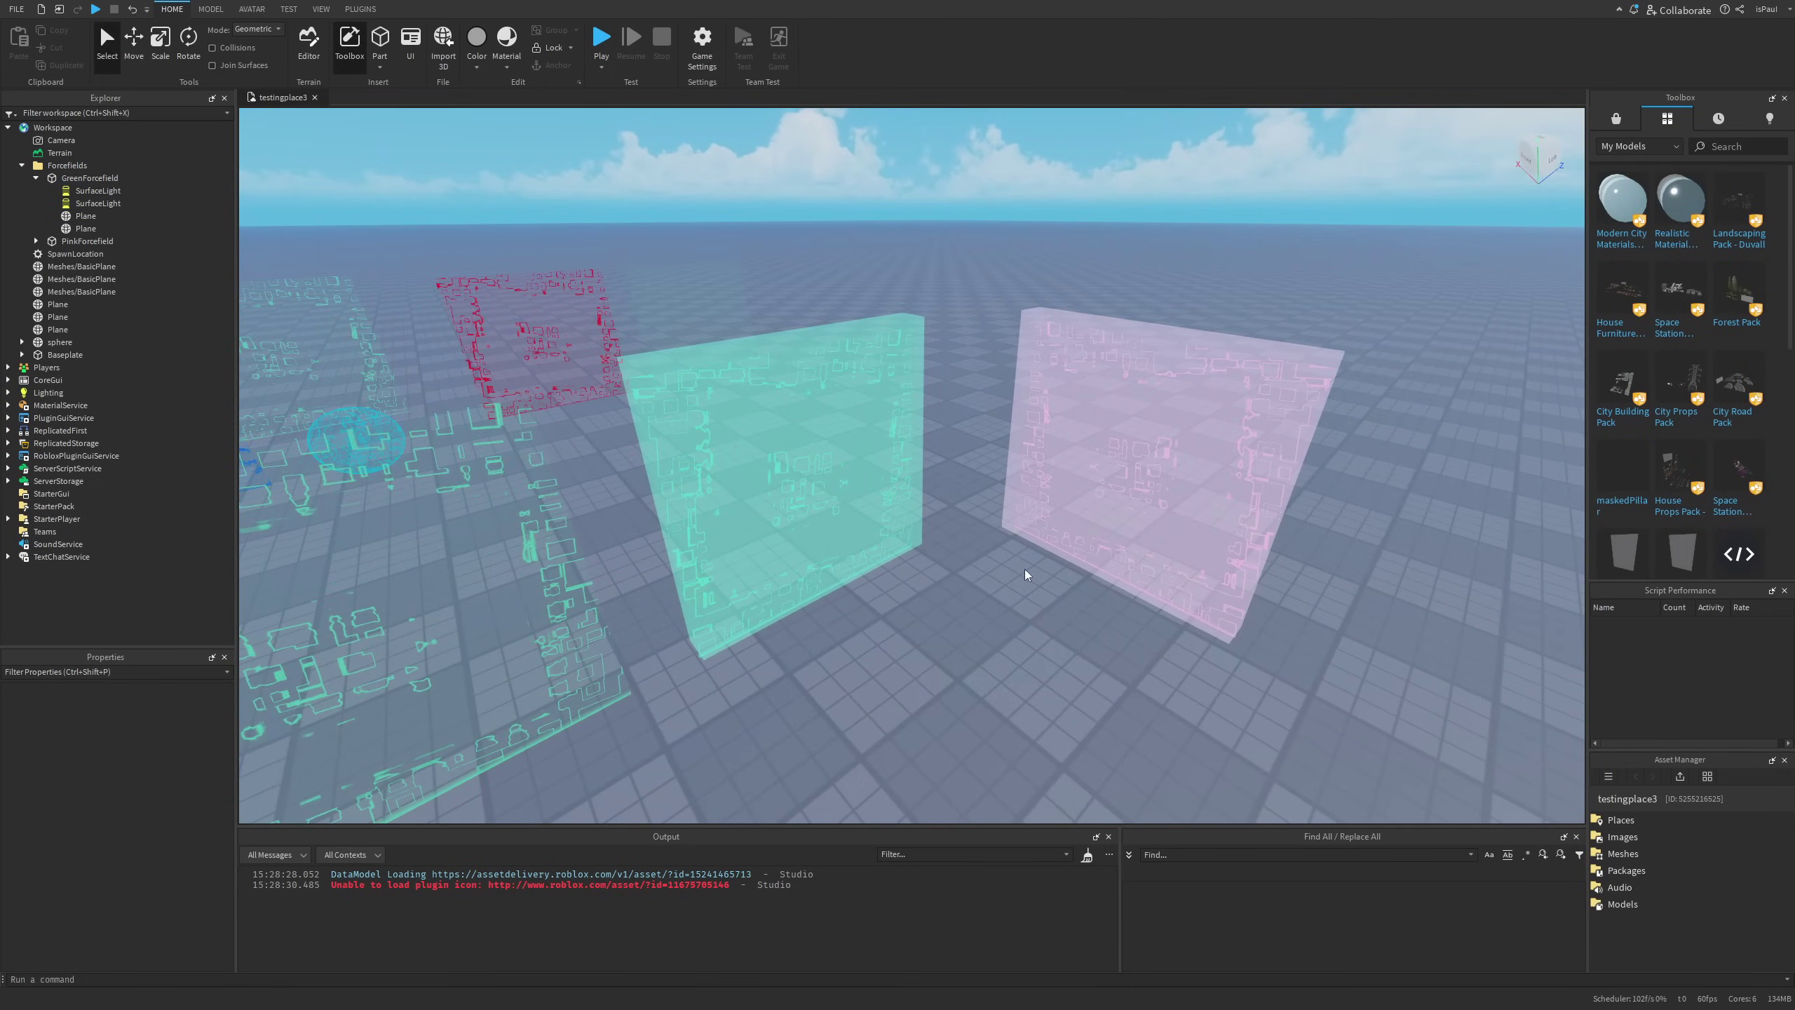
{"action": "middle_click_drag", "start_coordinate": [1010, 564], "coordinate": [818, 589]}
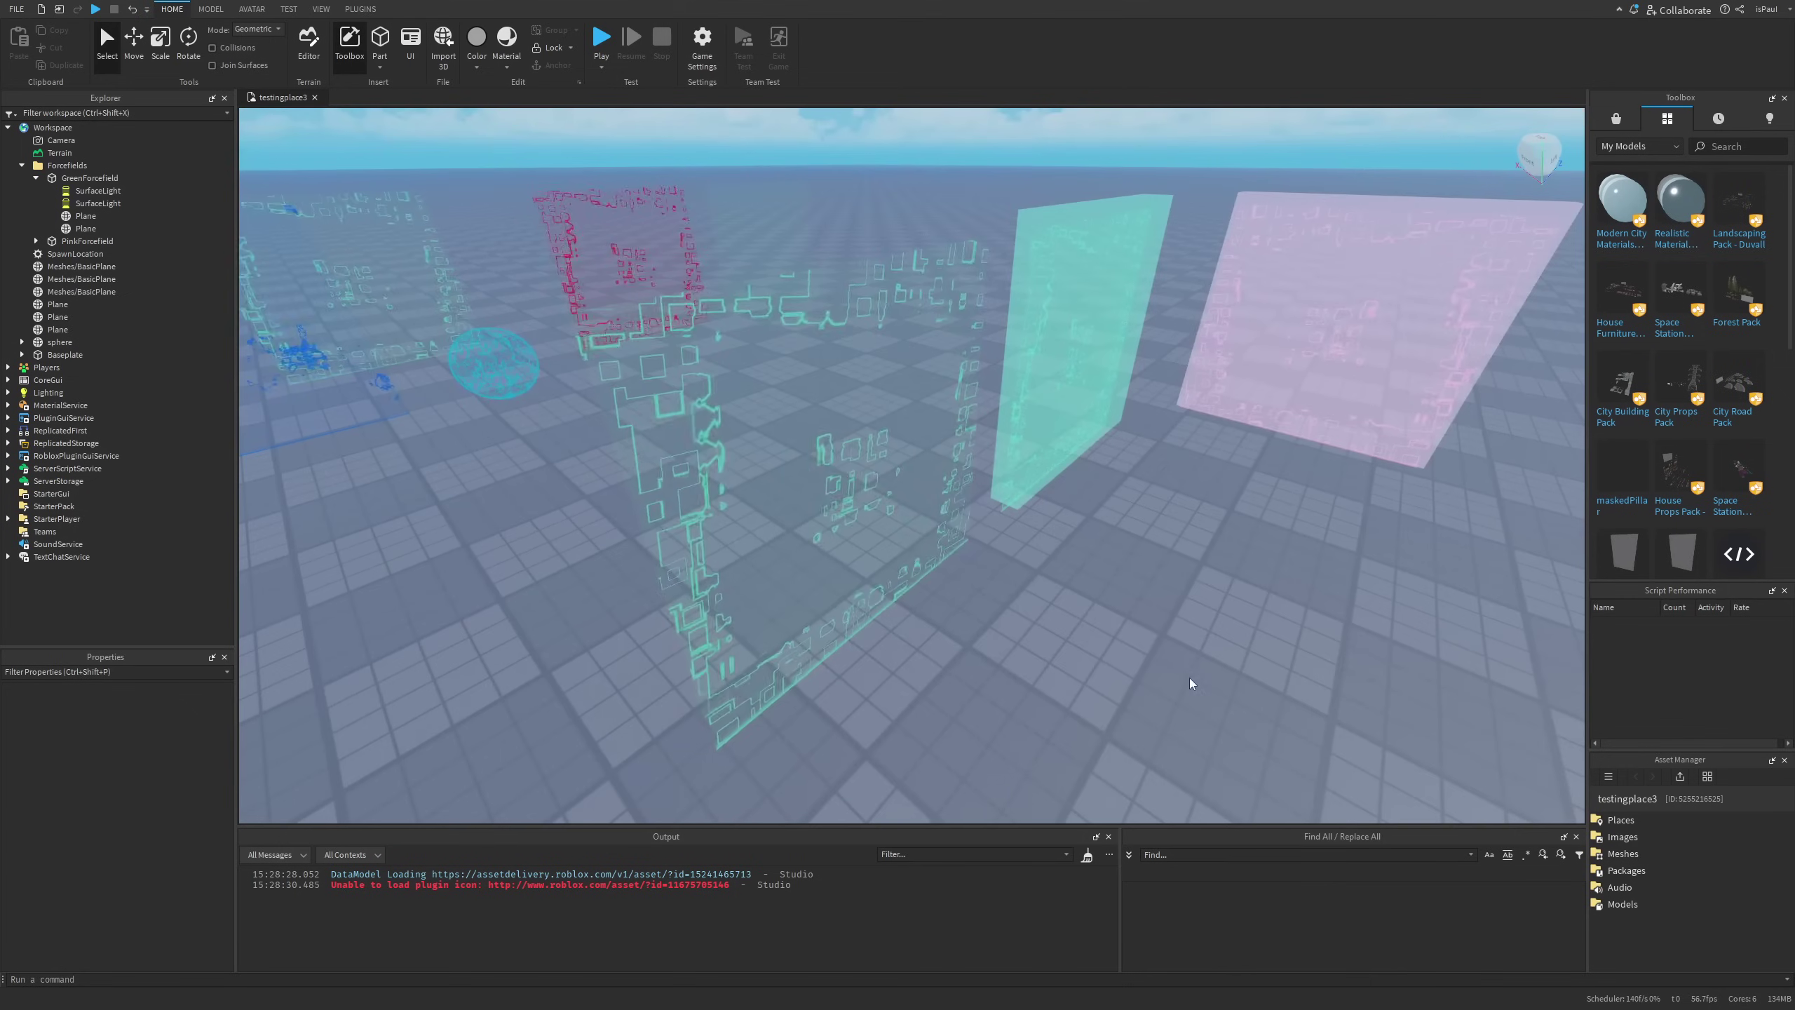
{"action": "key", "text": "w"}
{"action": "right_click_drag", "start_coordinate": [1128, 620], "coordinate": [1181, 561]}
{"action": "key", "text": "w"}
{"action": "left_click", "coordinate": [1150, 505]}
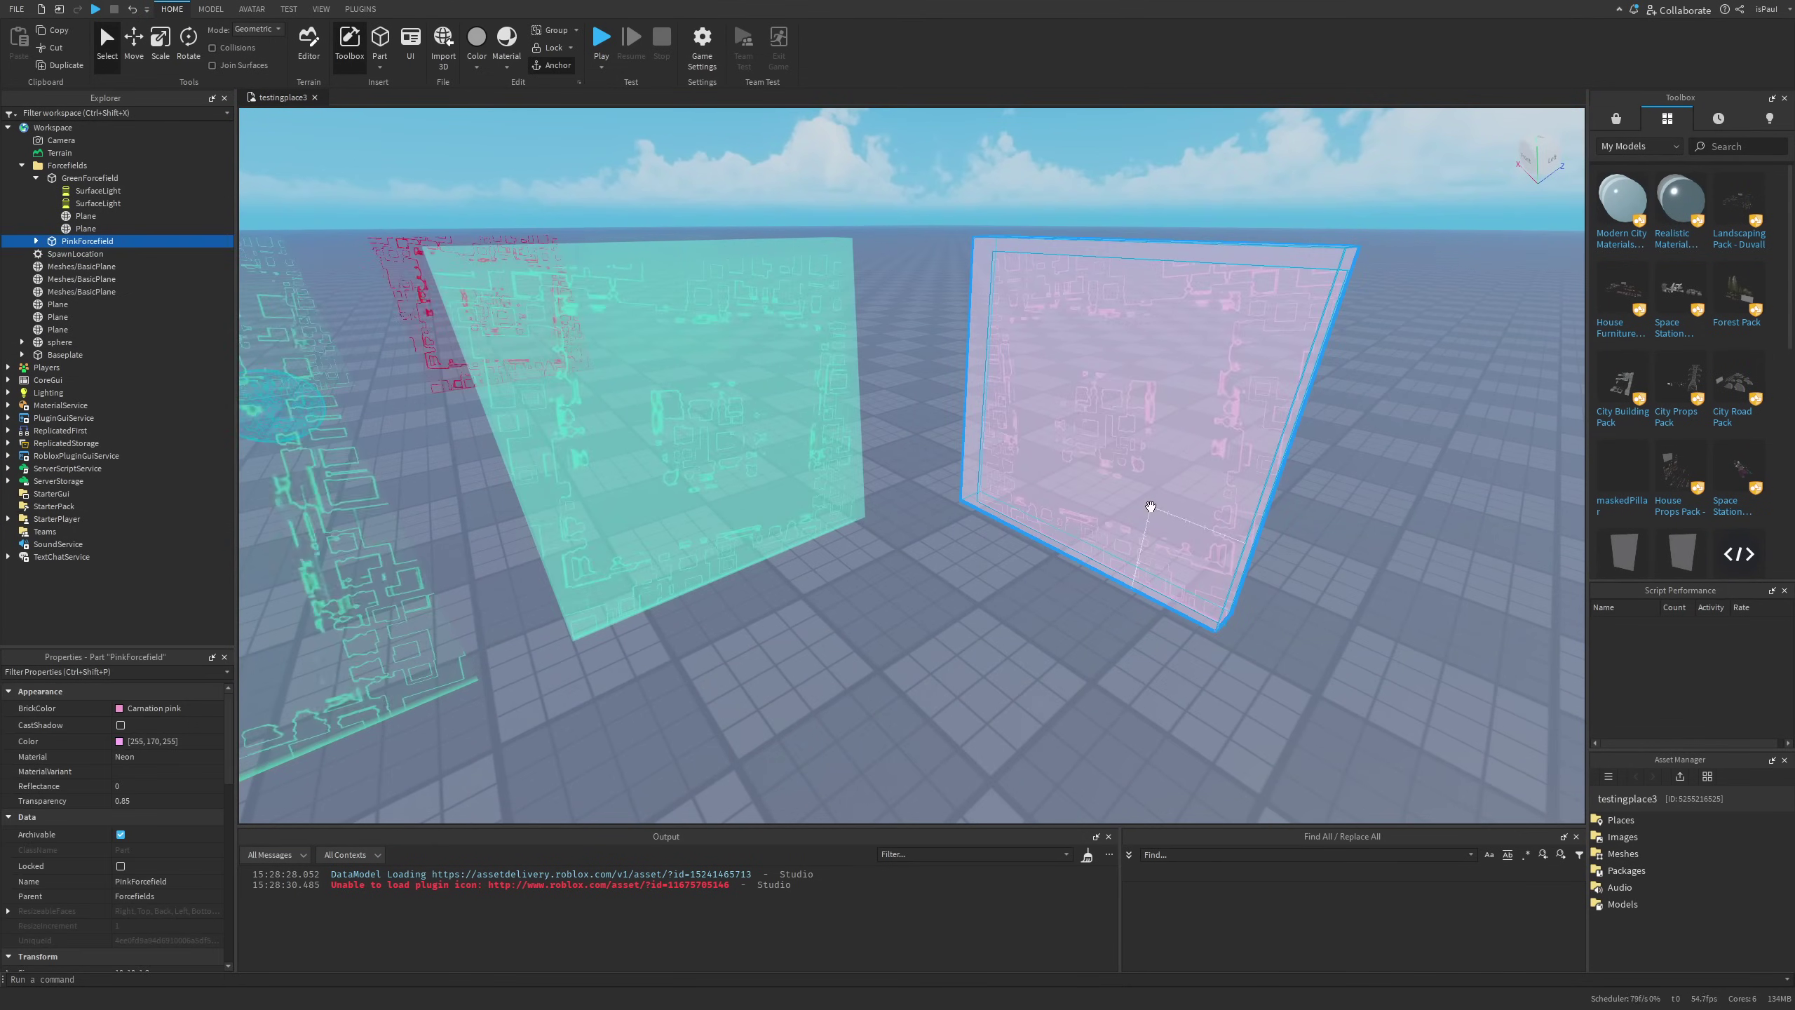
Review the properties of the GreenForcefield part and of its two SurfaceLights.
{"action": "left_click", "coordinate": [74, 179]}
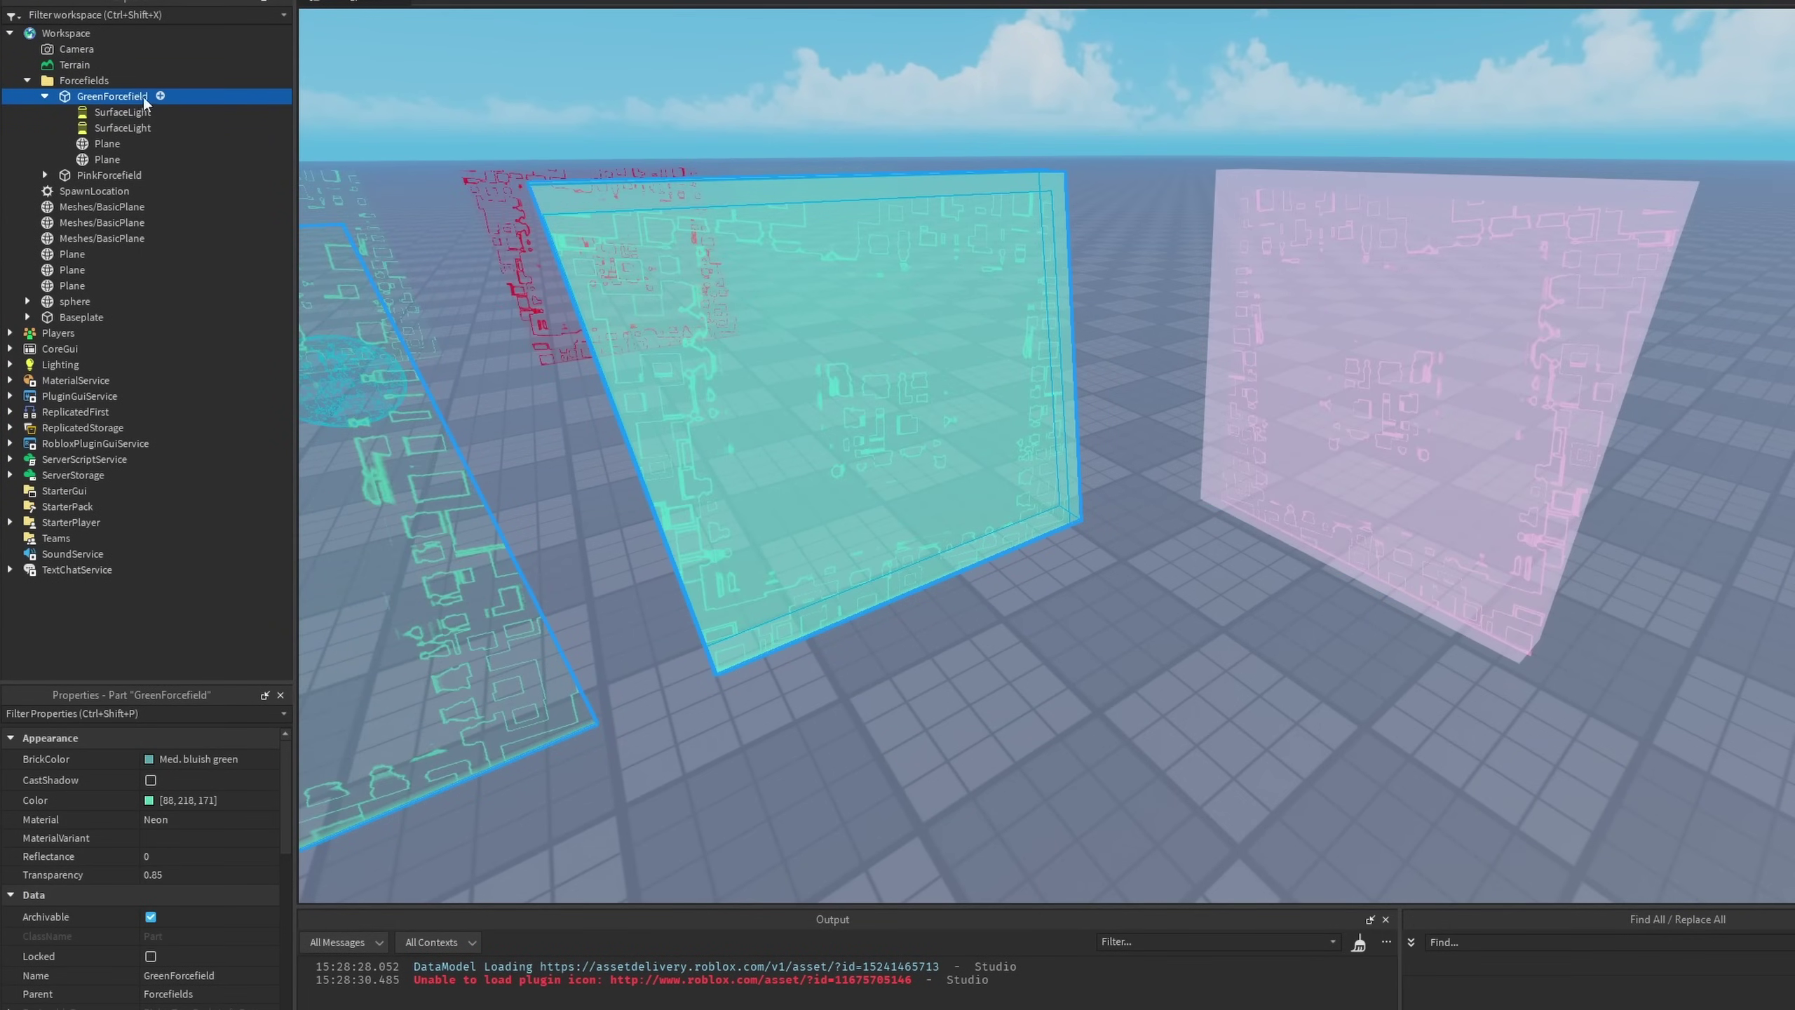
{"action": "scroll", "coordinate": [234, 877], "scroll_direction": "down", "scroll_amount": 7}
{"action": "scroll", "coordinate": [234, 876], "scroll_direction": "up", "scroll_amount": 7}
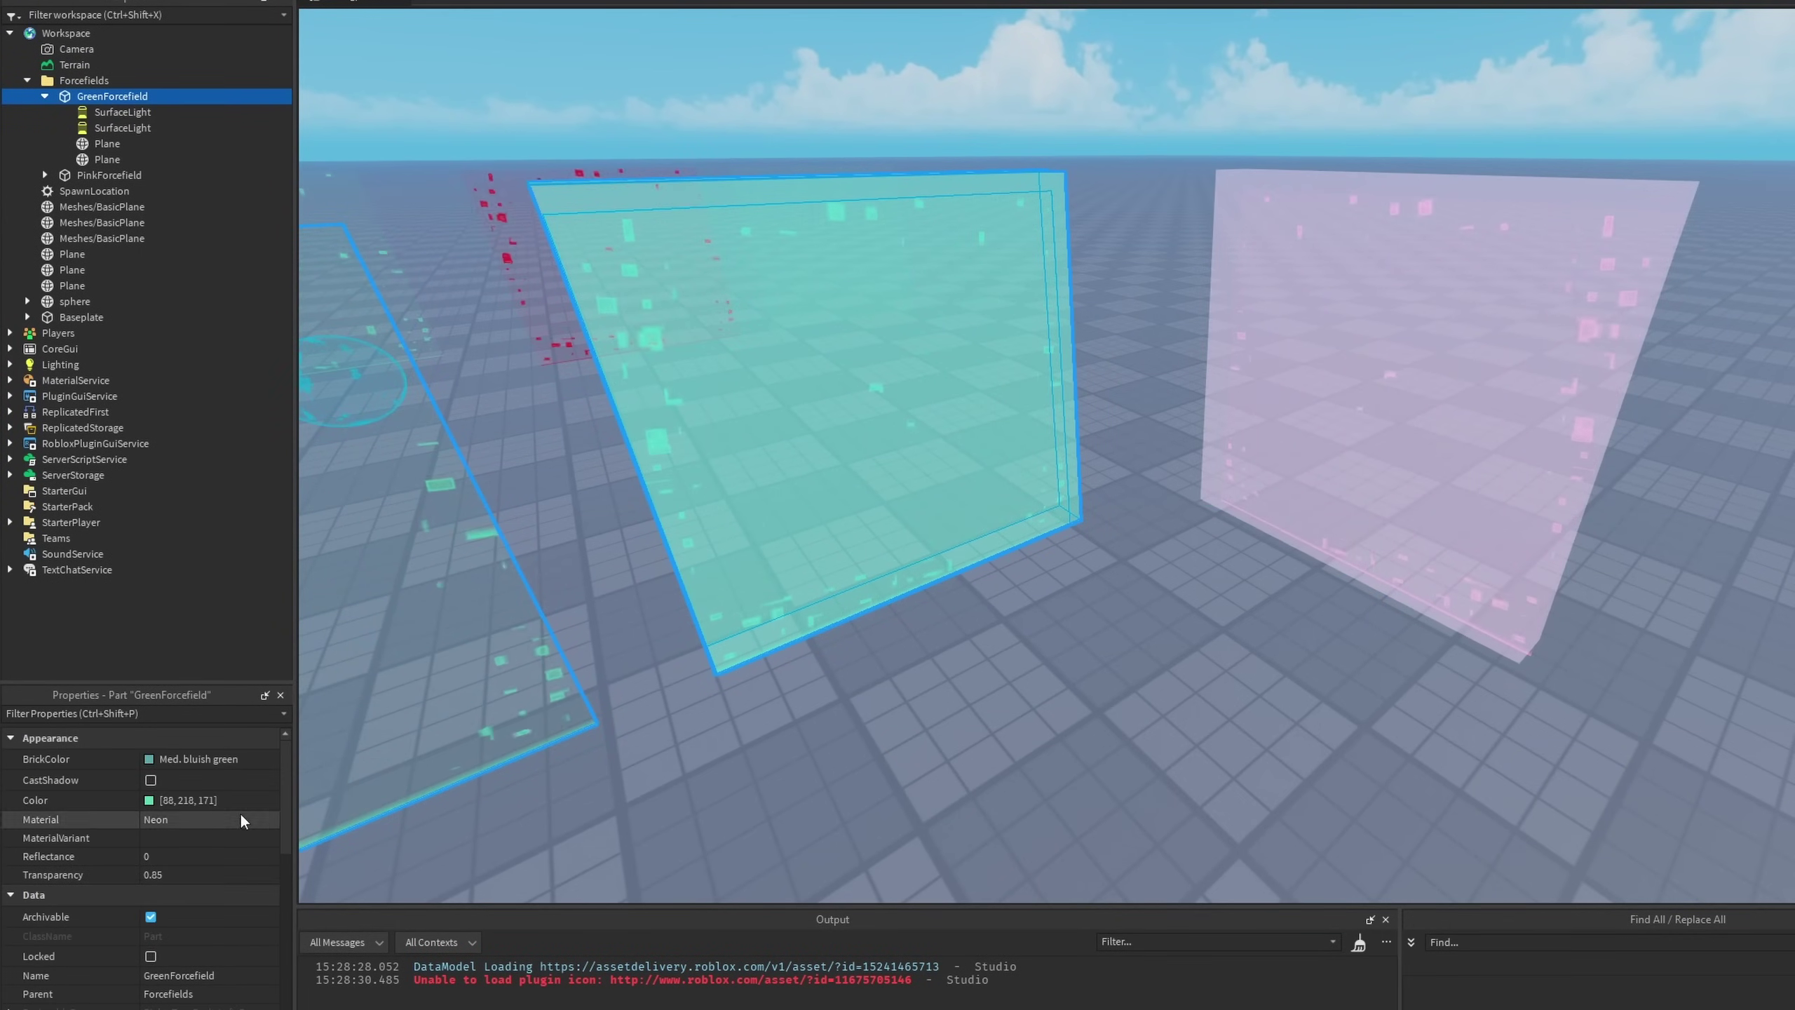
{"action": "left_click", "coordinate": [116, 128]}
{"action": "key", "text": "f"}
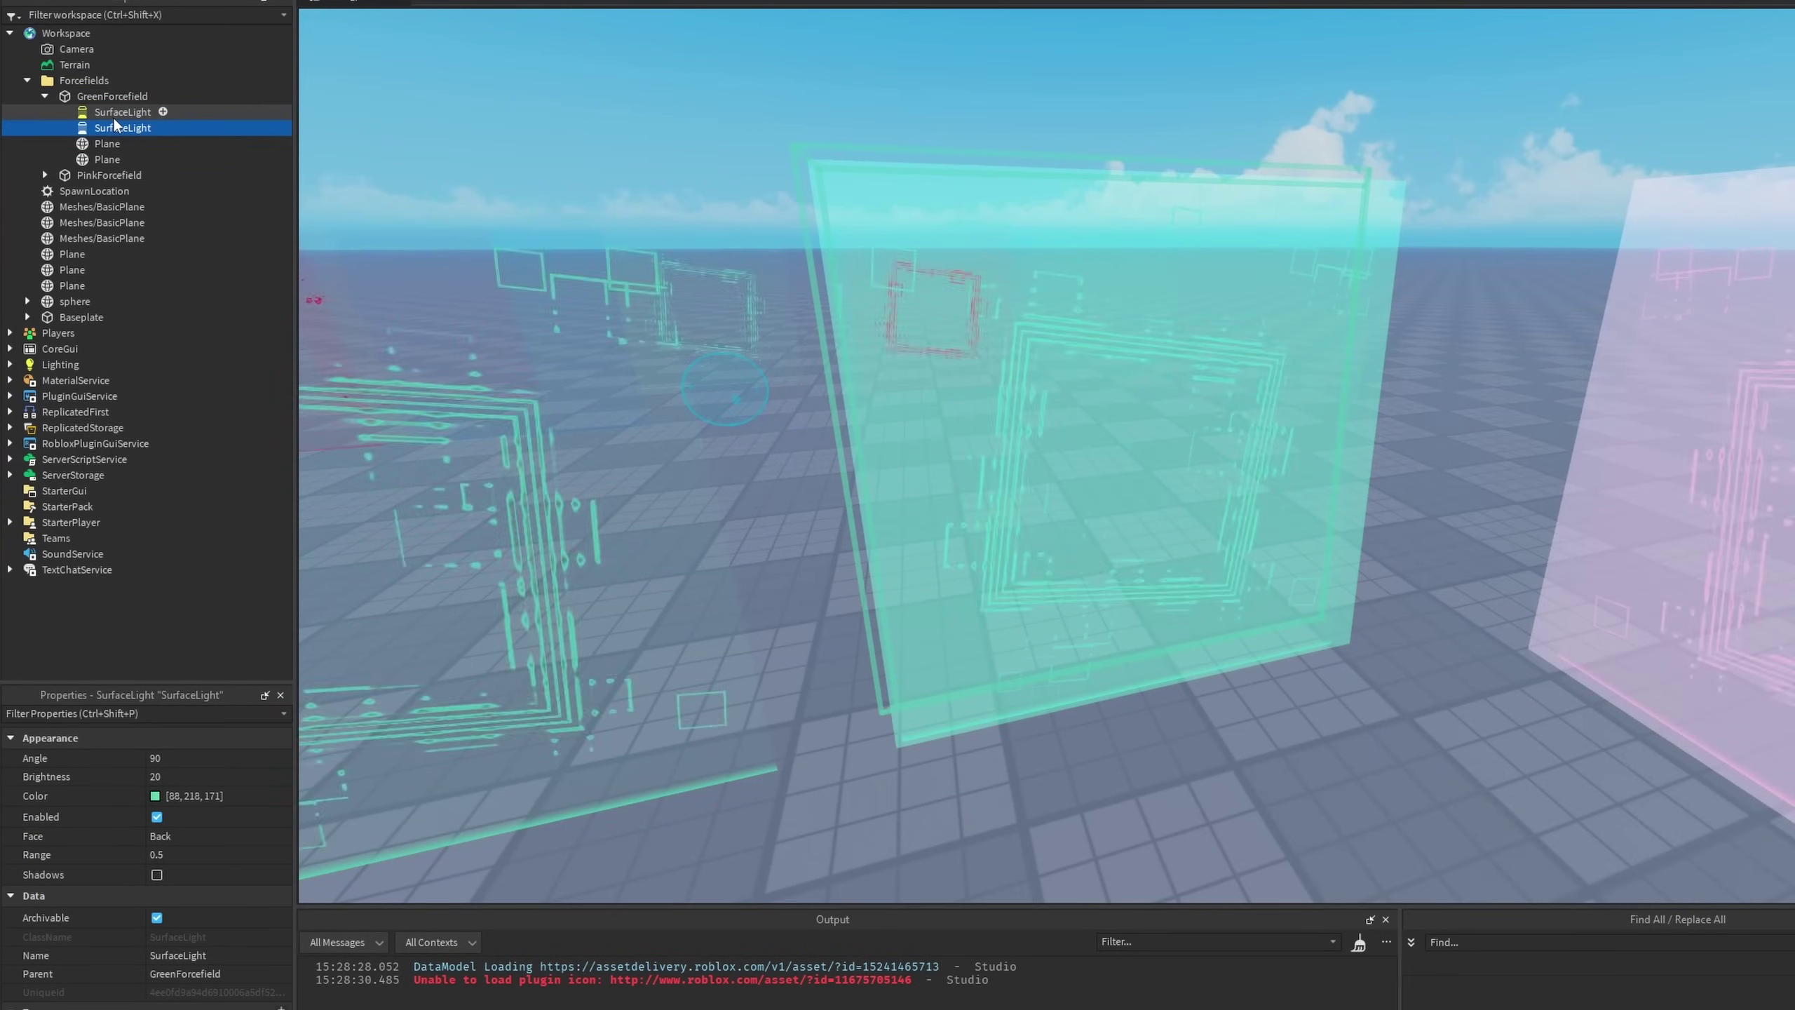
{"action": "left_click", "coordinate": [113, 115]}
{"action": "left_click", "coordinate": [117, 123]}
{"action": "left_click", "coordinate": [124, 113]}
{"action": "left_click", "coordinate": [122, 125]}
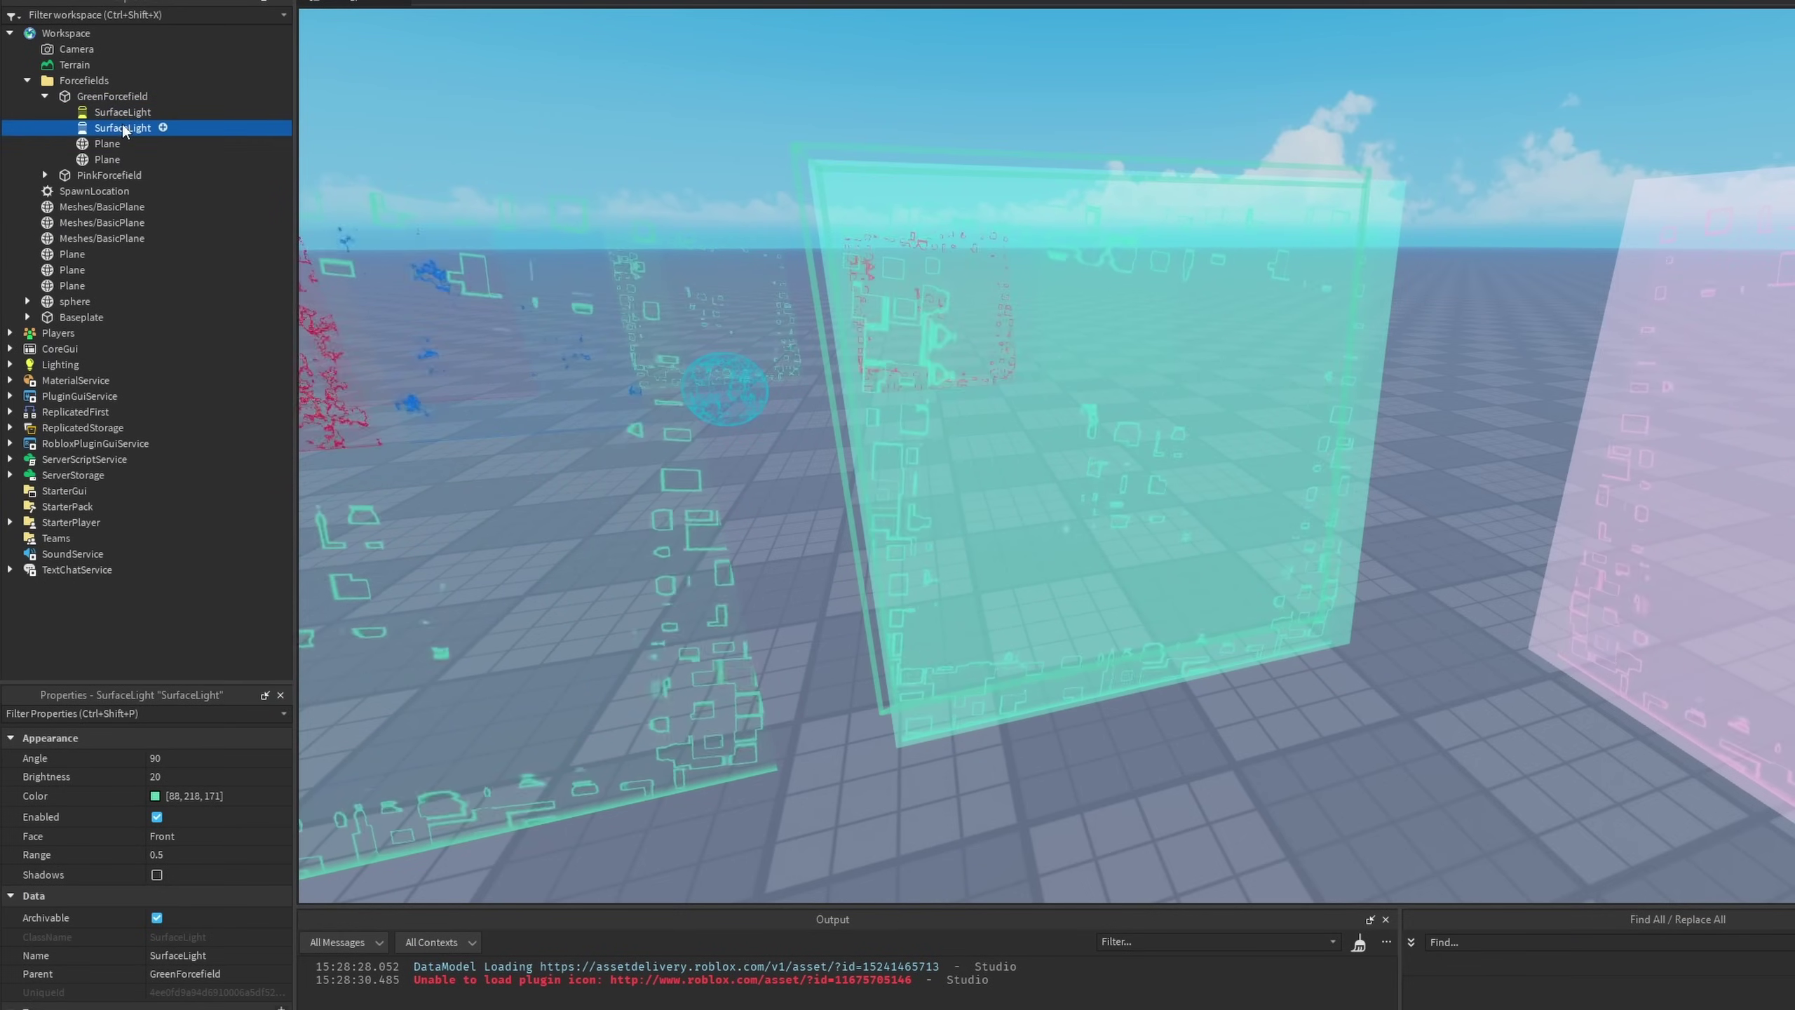
Focus on the Plane meshes inside GreenForcefield and review the first one's material, mesh and texture properties.
{"action": "left_click", "coordinate": [113, 143]}
{"action": "key", "text": "f"}
{"action": "left_click", "coordinate": [110, 159]}
{"action": "key", "text": "f"}
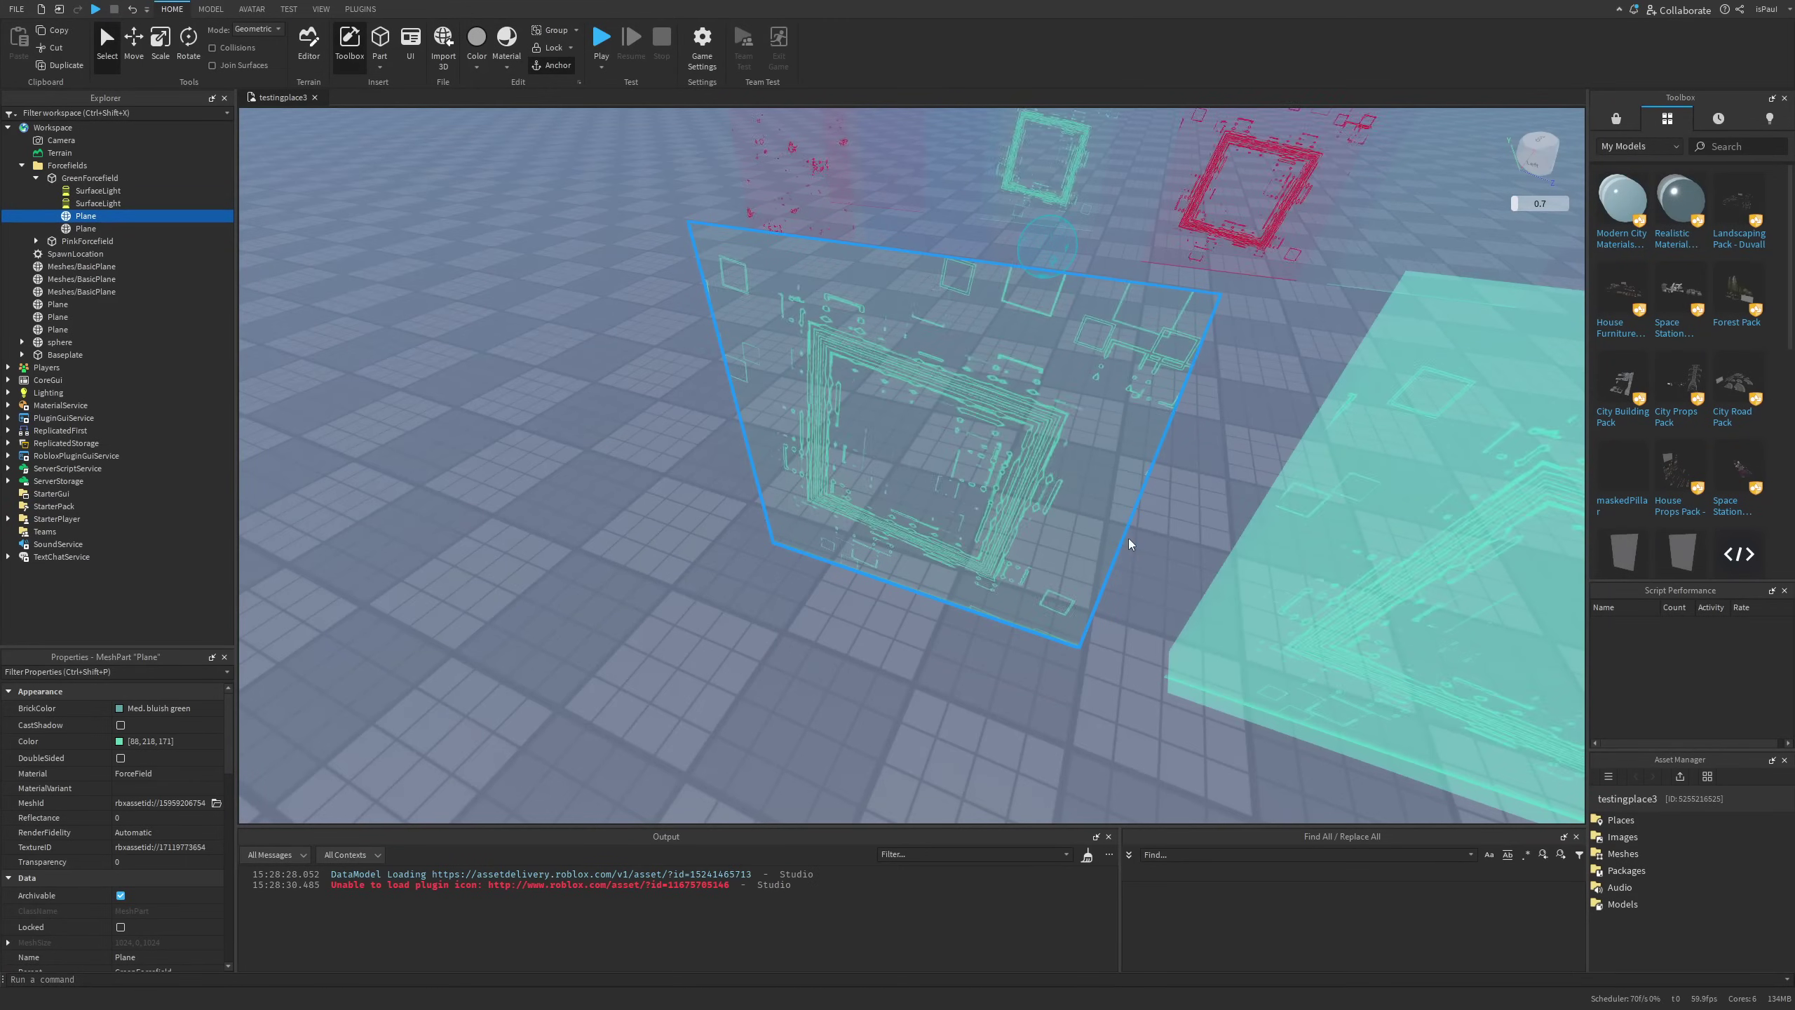
{"action": "right_click_drag", "start_coordinate": [1129, 543], "coordinate": [1091, 473]}
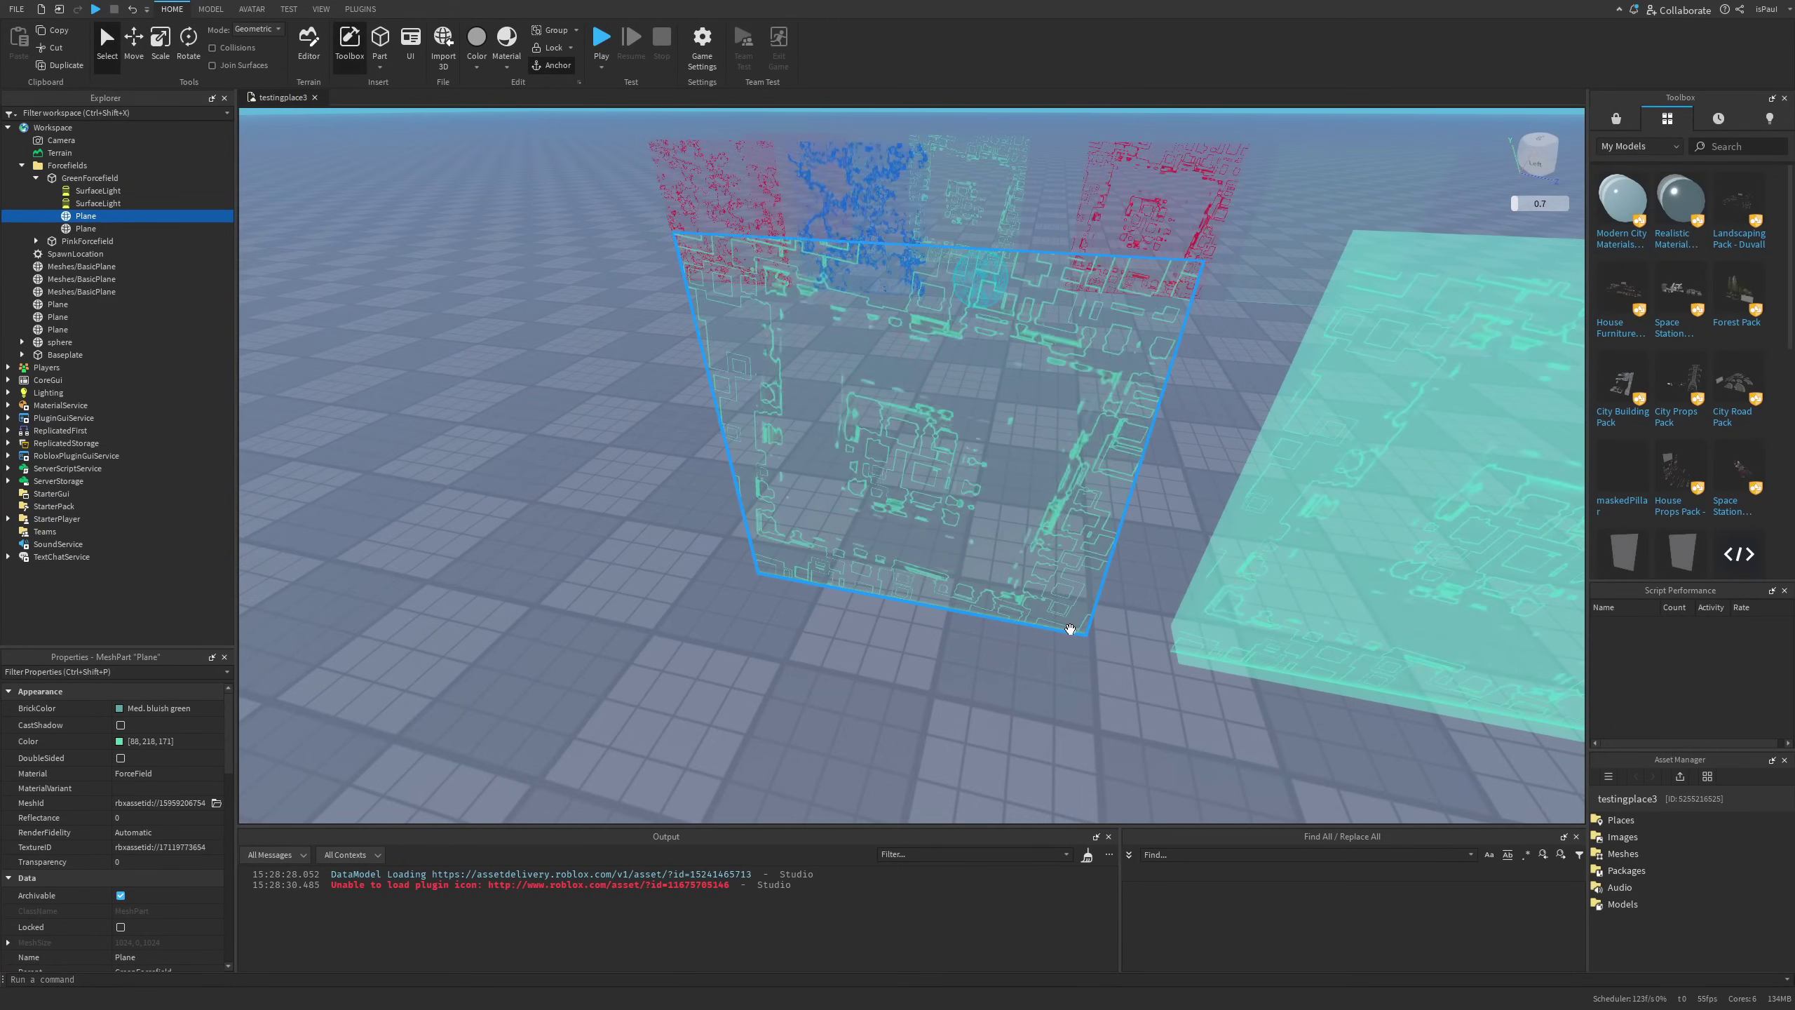
{"action": "left_click_drag", "start_coordinate": [228, 767], "coordinate": [232, 776]}
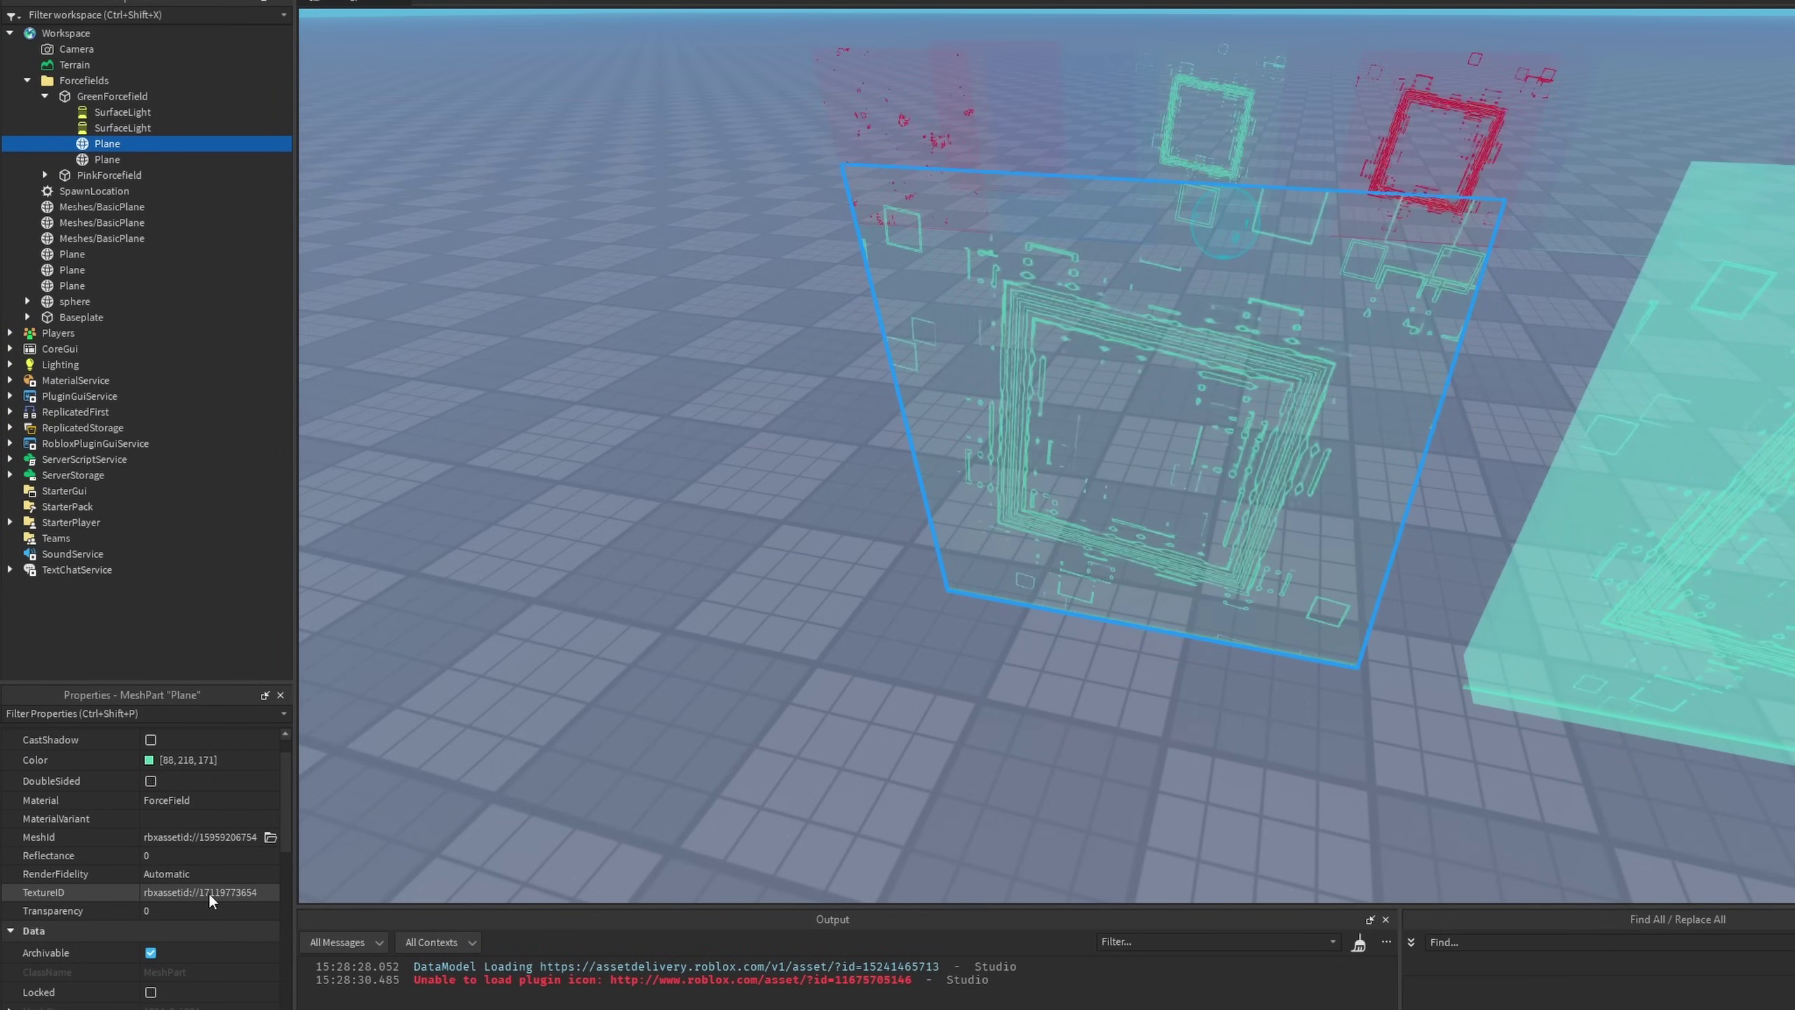
{"action": "scroll", "coordinate": [207, 893], "scroll_direction": "up", "scroll_amount": 1}
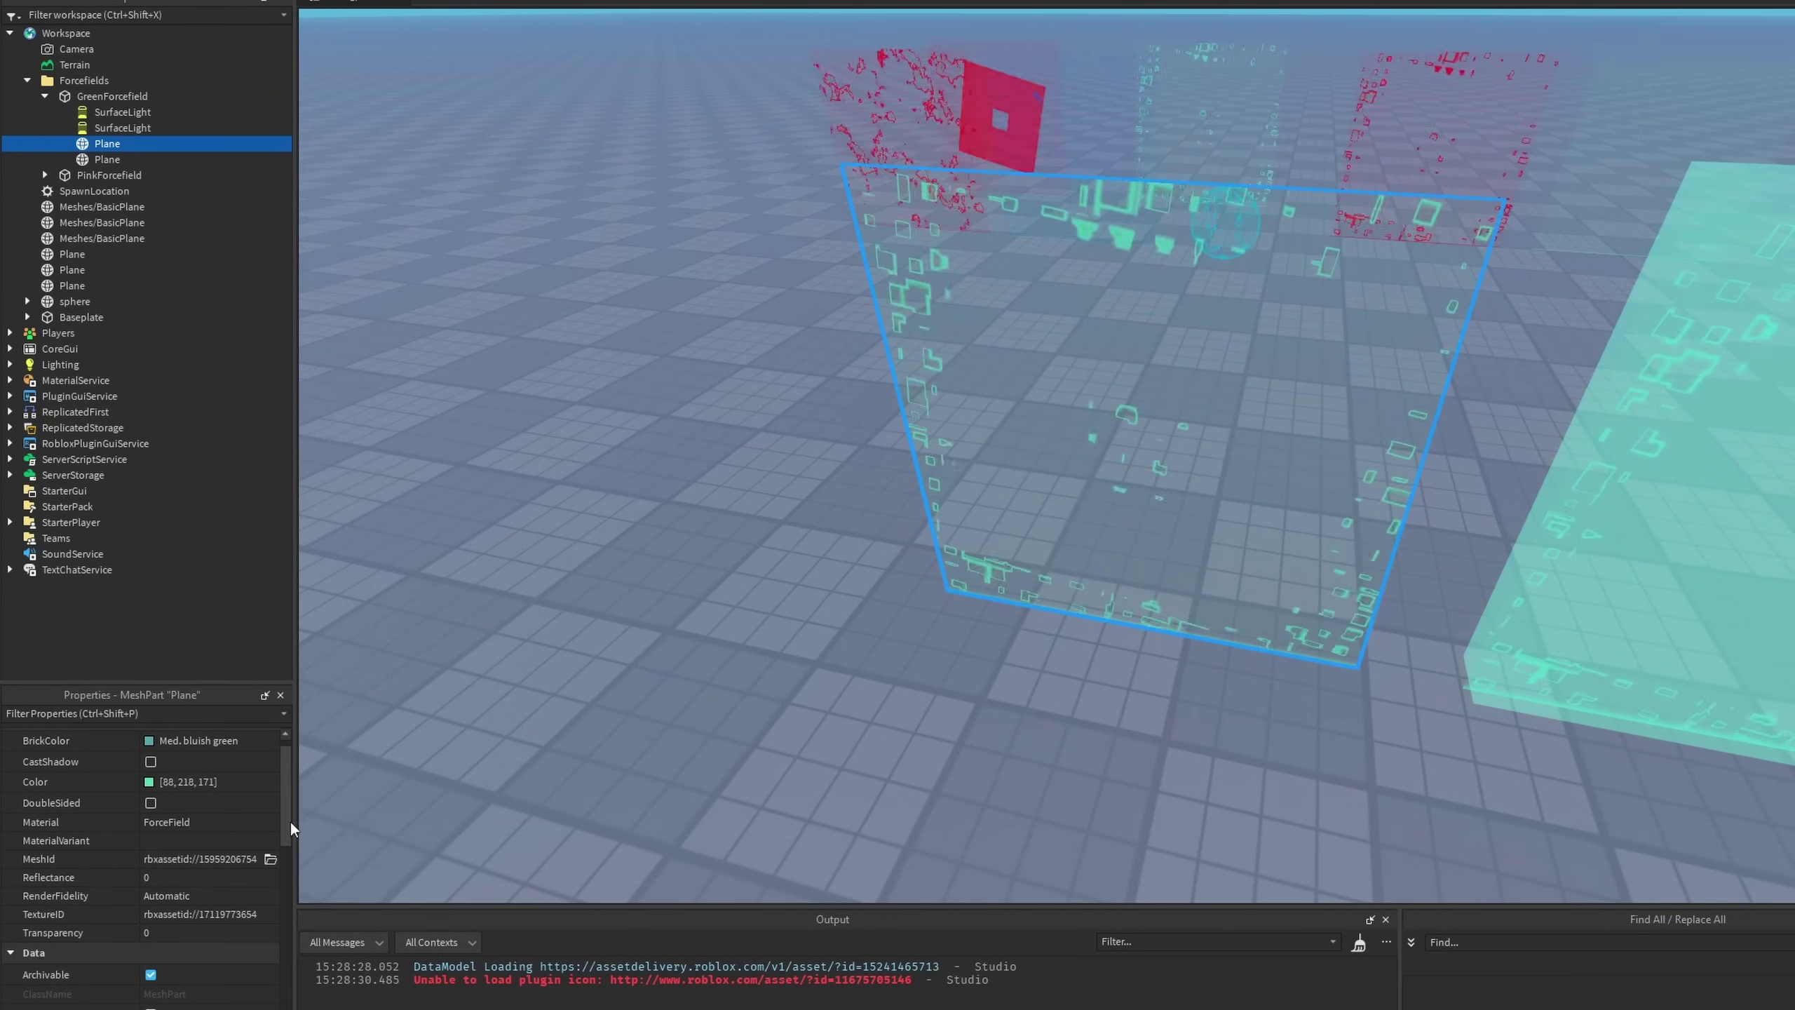
{"action": "left_click_drag", "start_coordinate": [290, 823], "coordinate": [289, 788]}
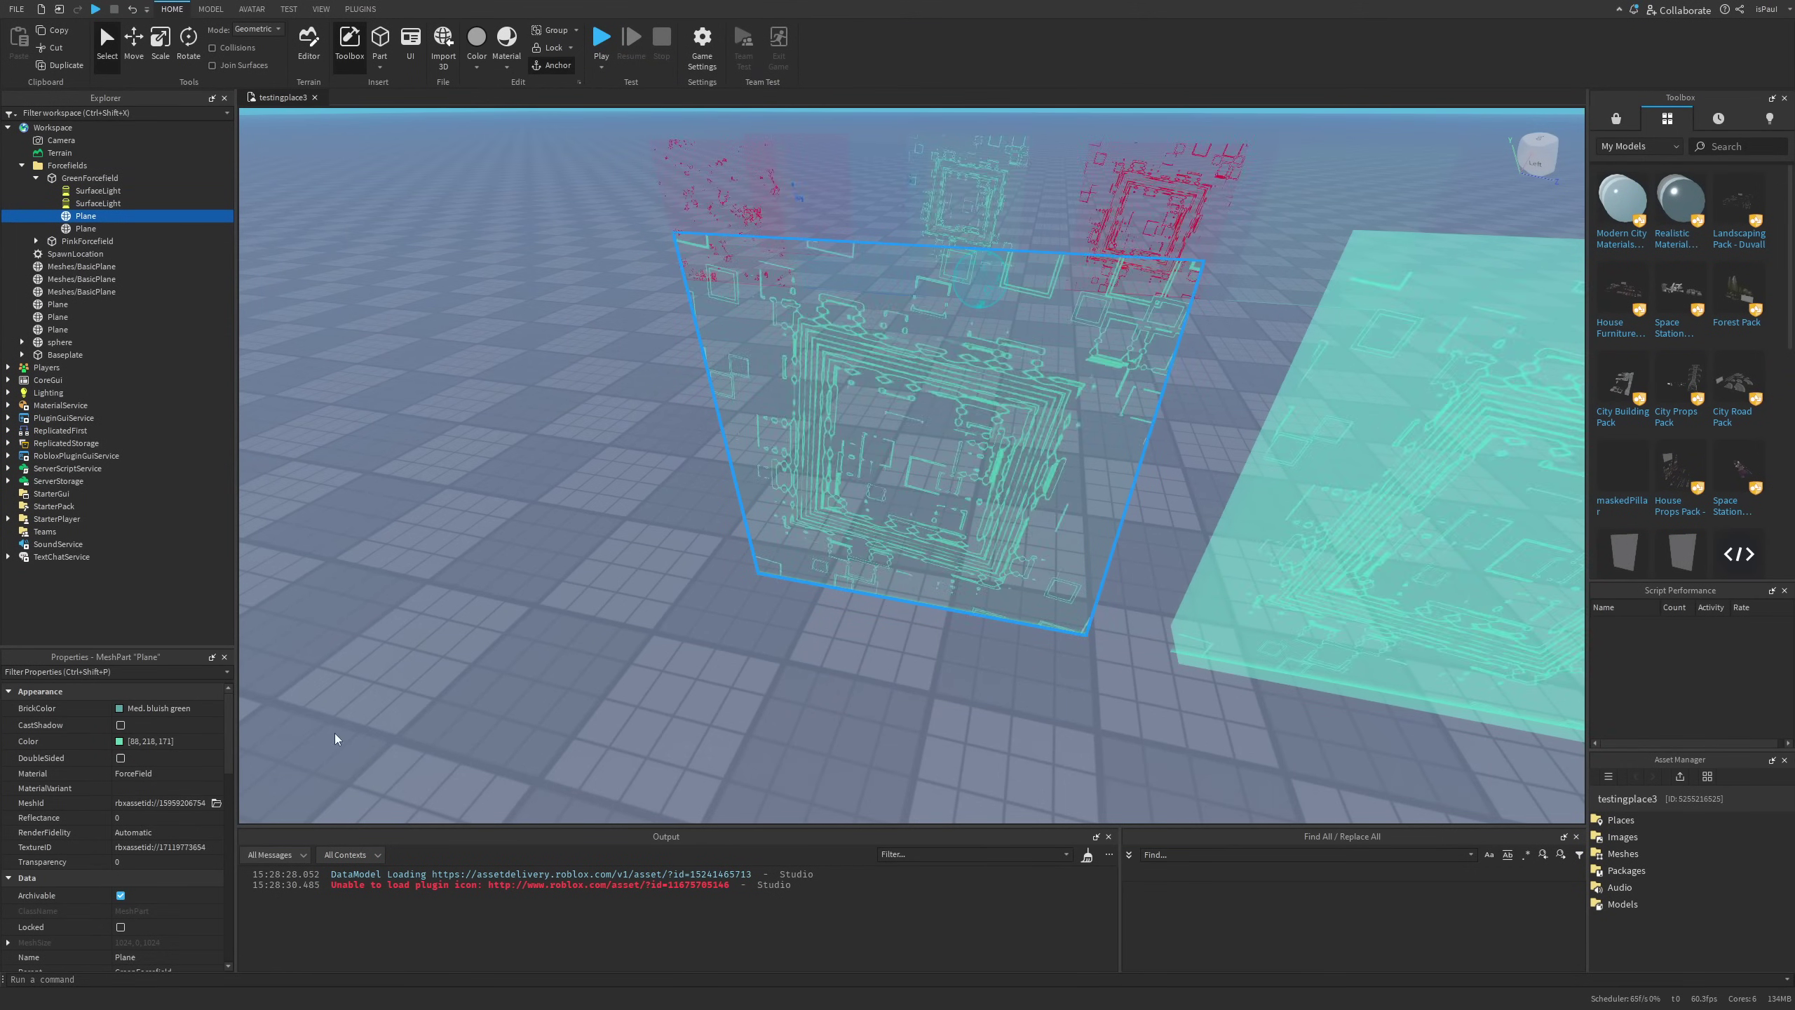
Check the texture asset assigned to the forcefield Plane and look through its remaining properties.
{"action": "scroll", "coordinate": [157, 824], "scroll_direction": "down", "scroll_amount": 1}
{"action": "left_click", "coordinate": [191, 824]}
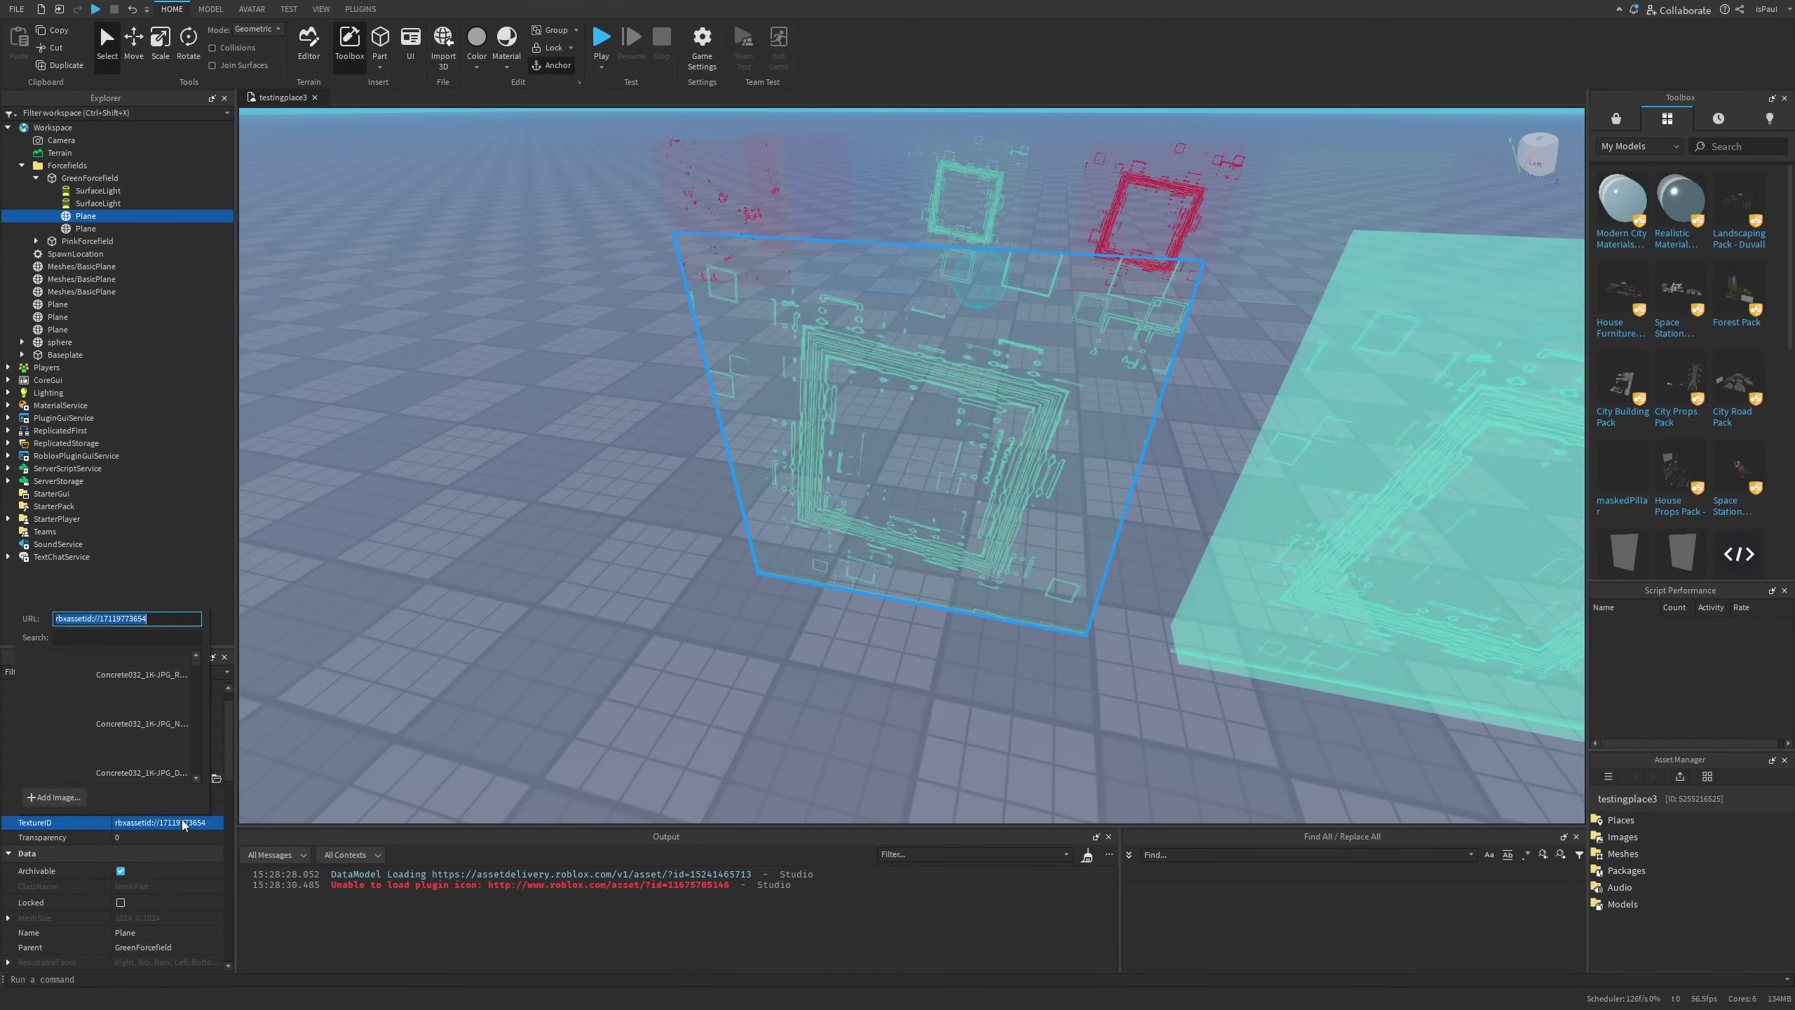
{"action": "left_click", "coordinate": [153, 623]}
{"action": "left_click", "coordinate": [225, 820]}
{"action": "scroll", "coordinate": [226, 819], "scroll_direction": "down", "scroll_amount": 1}
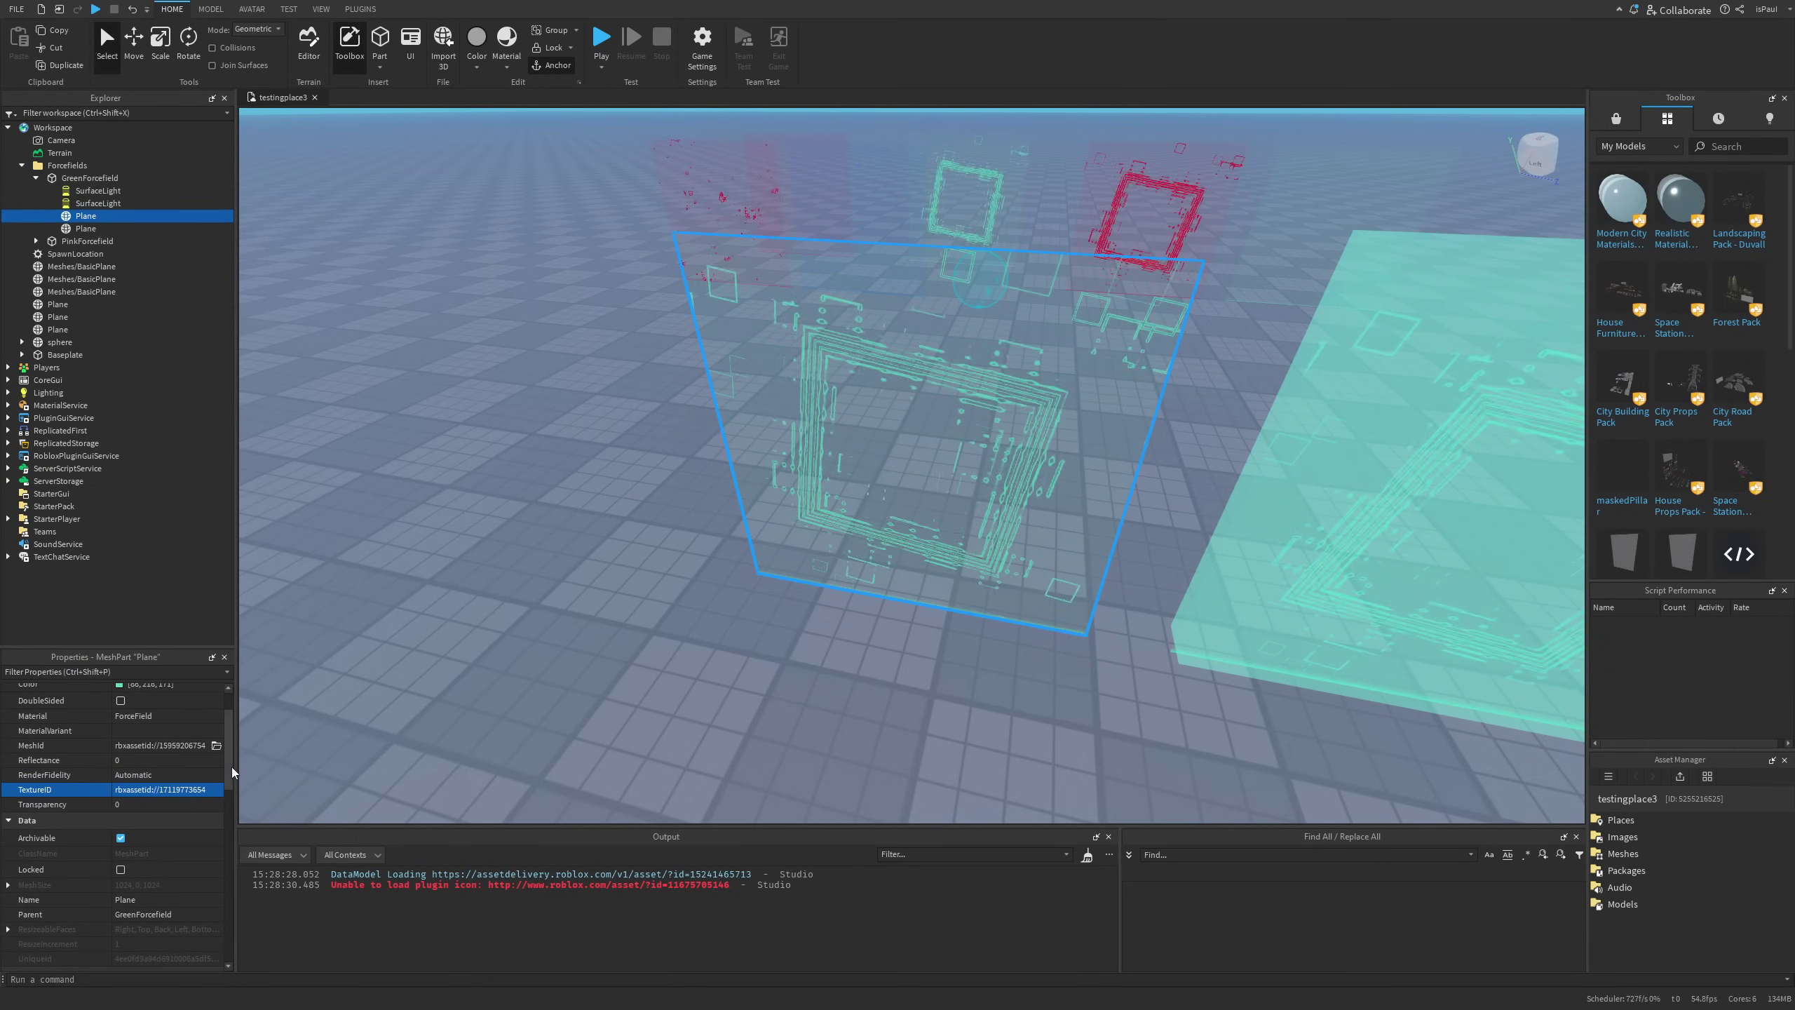
{"action": "scroll", "coordinate": [231, 766], "scroll_direction": "up", "scroll_amount": 4}
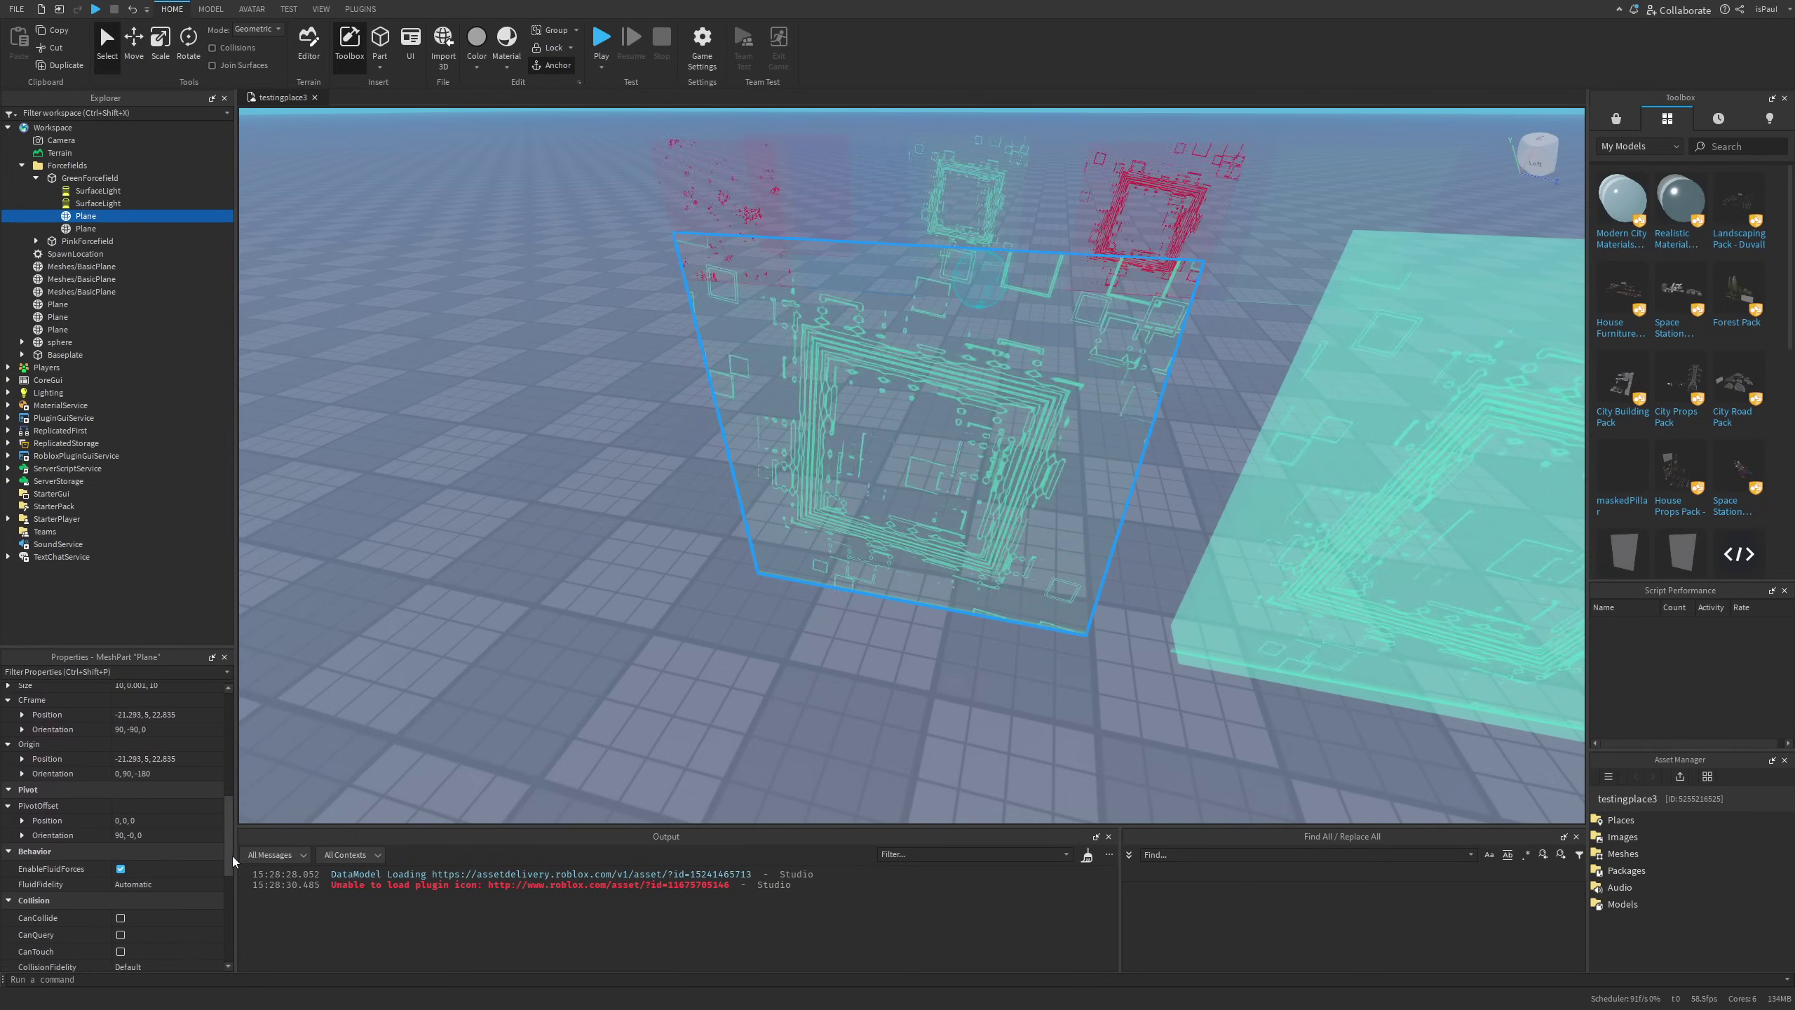
{"action": "left_click", "coordinate": [654, 722]}
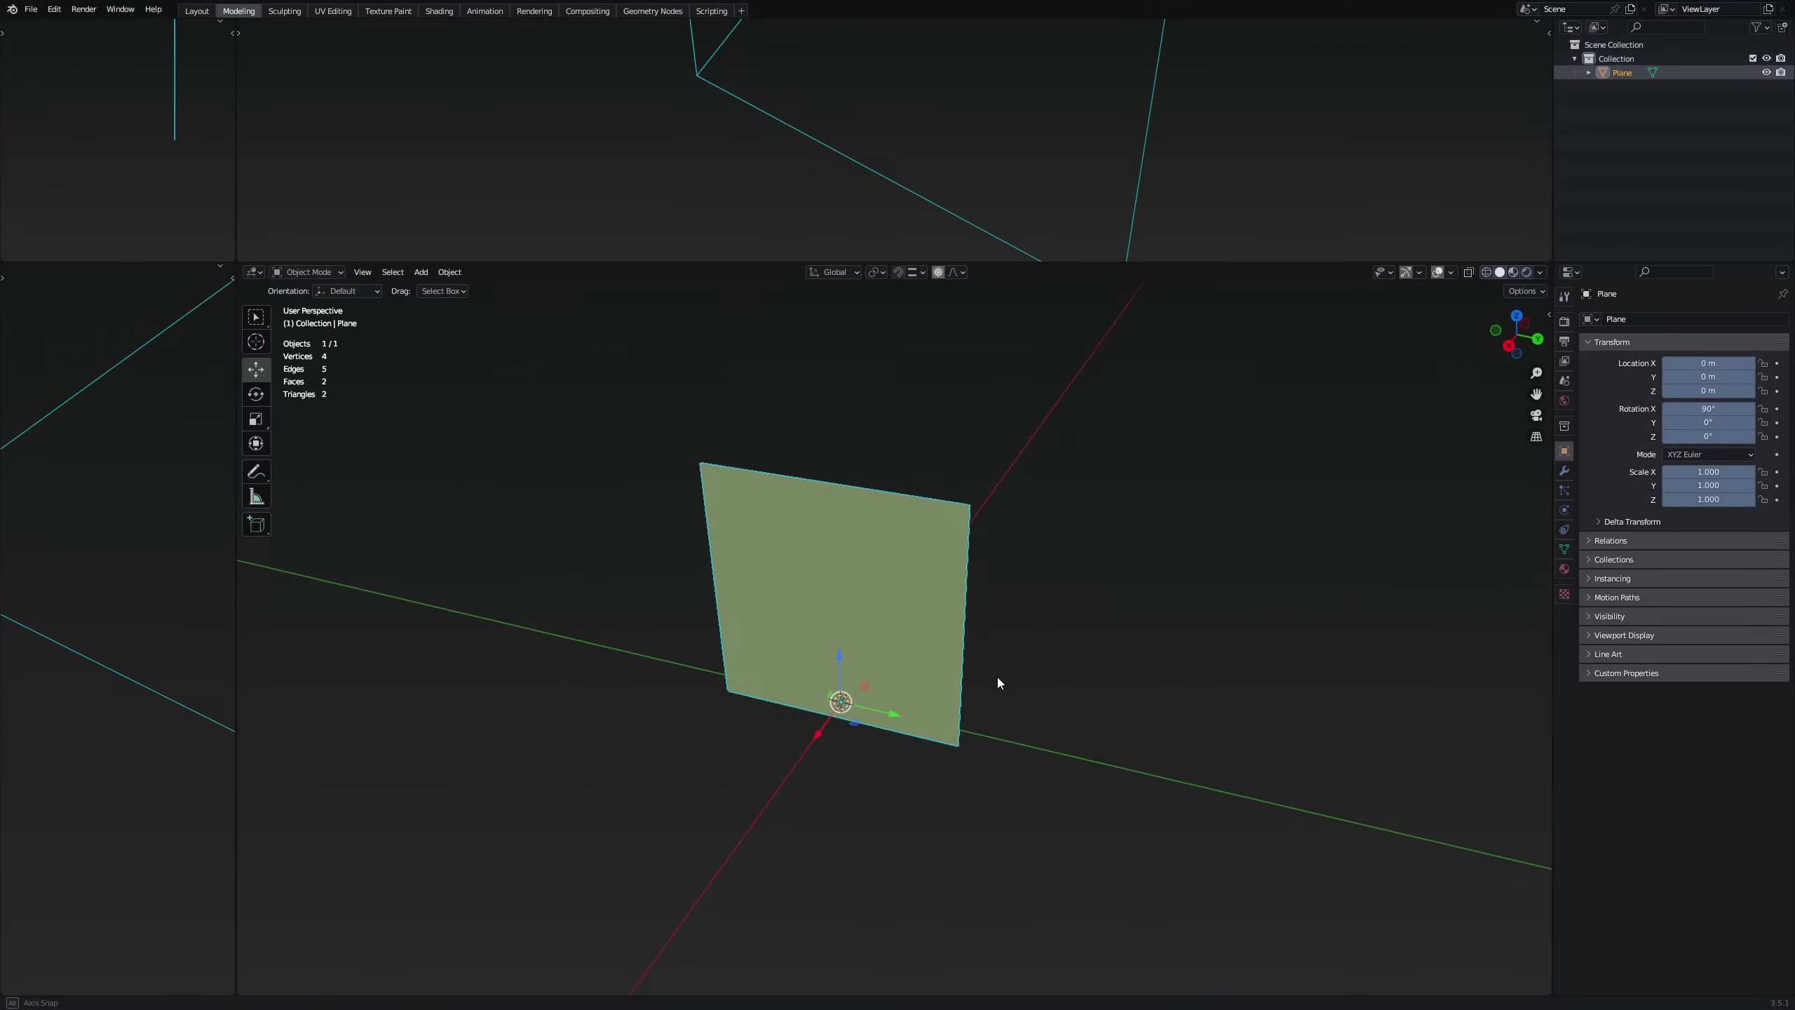
Switch to Blender, show the plane in Material Preview shading and select it.
{"action": "mouse_move", "coordinate": [997, 678]}
{"action": "middle_mouse_down"}
{"action": "mouse_move", "coordinate": [1066, 690]}
{"action": "mouse_move", "coordinate": [1070, 708]}
{"action": "mouse_move", "coordinate": [1026, 654]}
{"action": "mouse_move", "coordinate": [1025, 615]}
{"action": "middle_mouse_up"}
{"action": "scroll", "coordinate": [150, 560], "scroll_direction": "down", "scroll_amount": 6}
{"action": "key", "text": "z"}
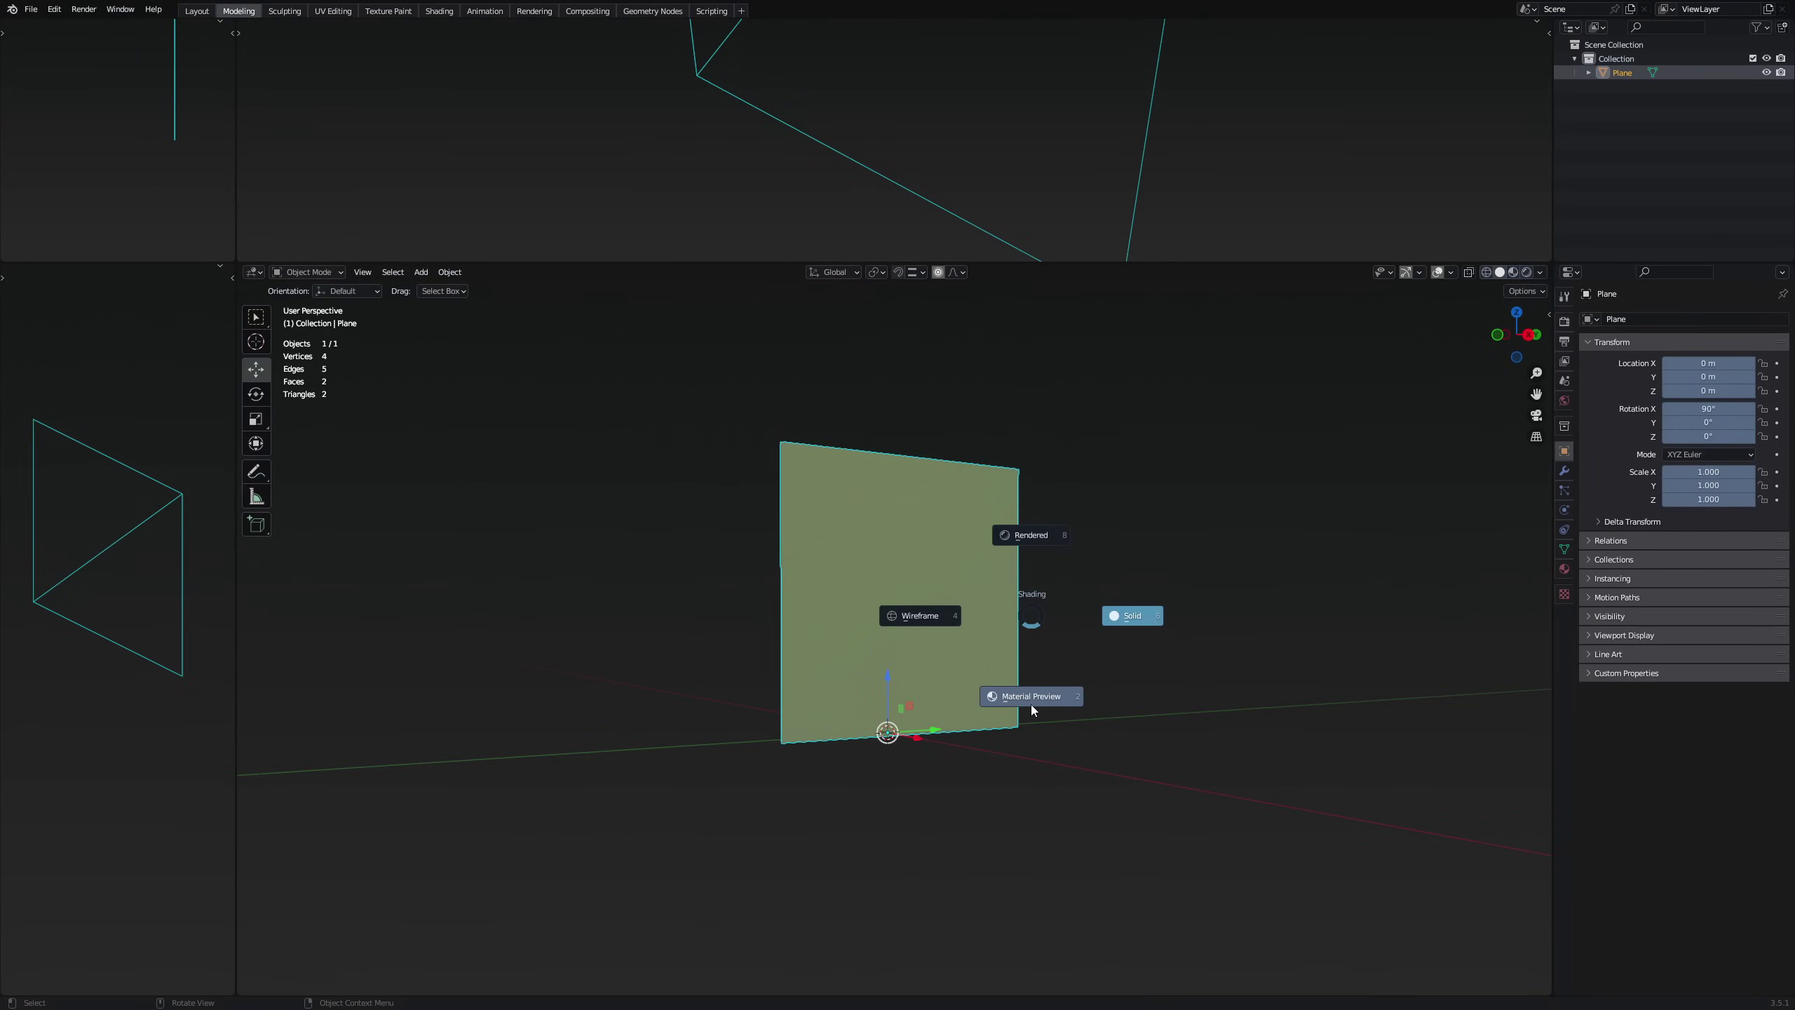
{"action": "left_click", "coordinate": [1138, 710]}
{"action": "left_click", "coordinate": [1107, 680]}
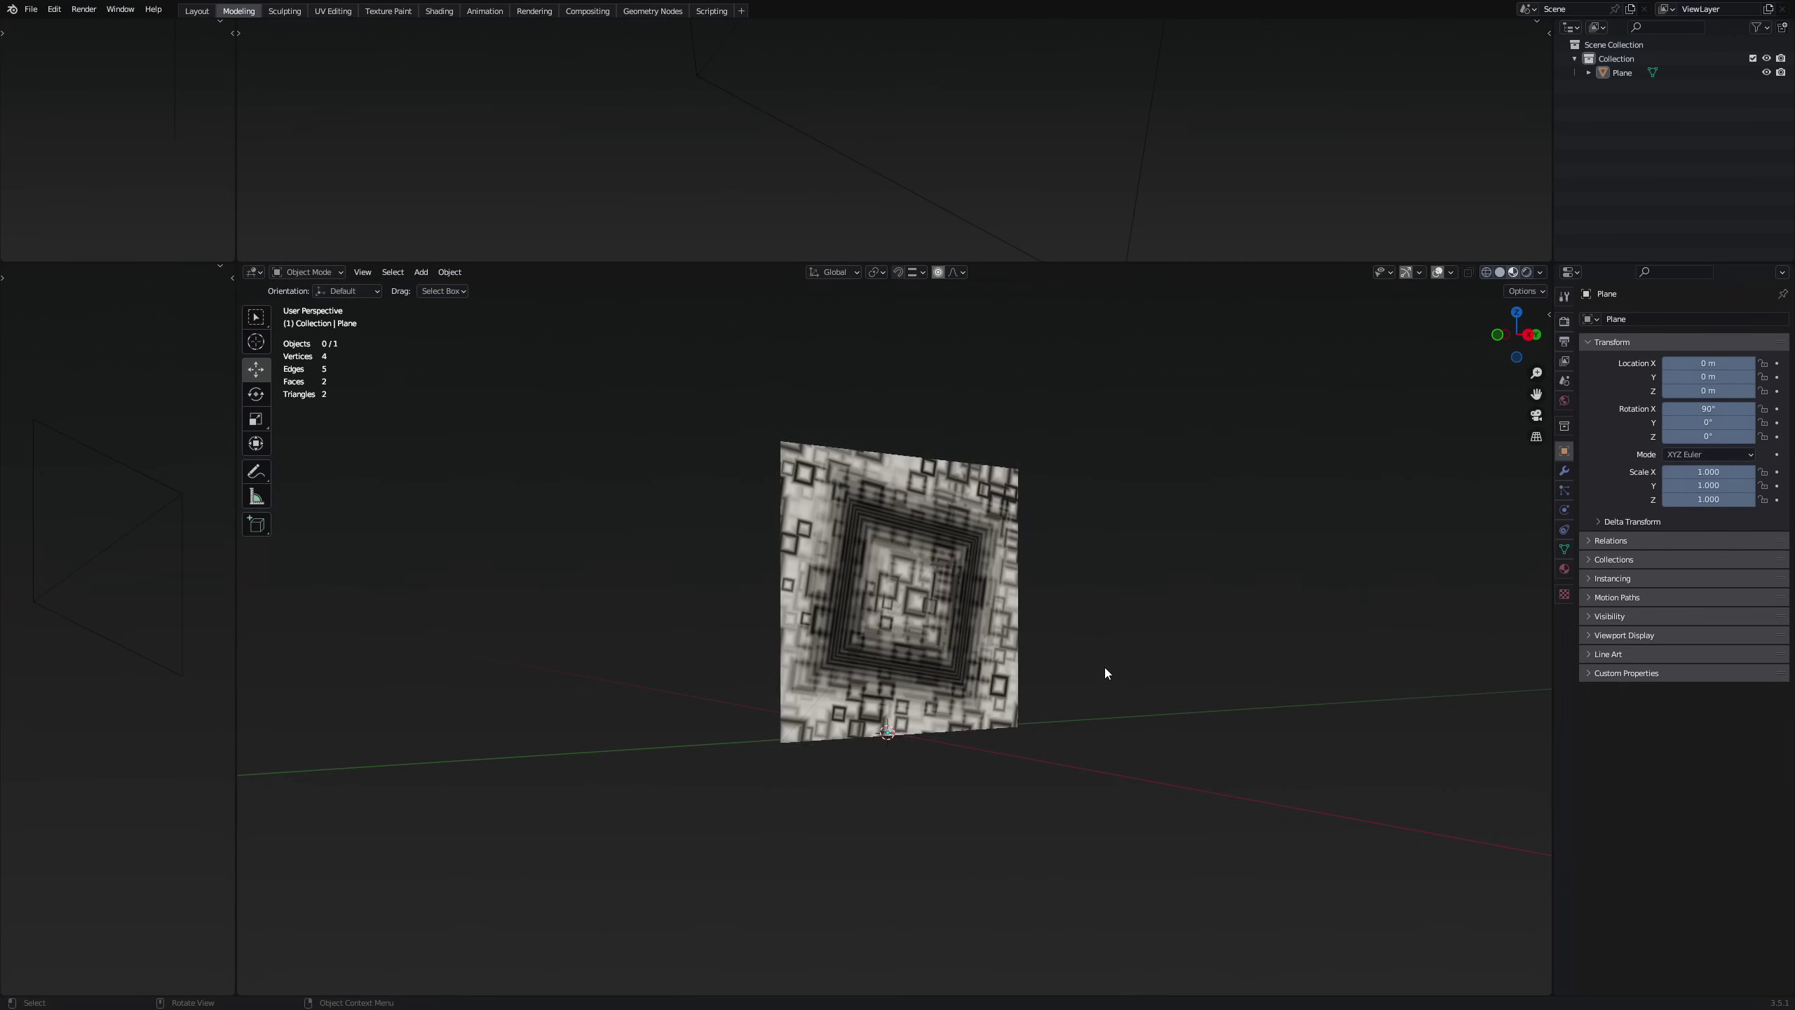
{"action": "middle_click_drag", "start_coordinate": [1106, 669], "coordinate": [1048, 714]}
{"action": "left_click", "coordinate": [931, 647]}
{"action": "middle_click_drag", "start_coordinate": [931, 647], "coordinate": [948, 591]}
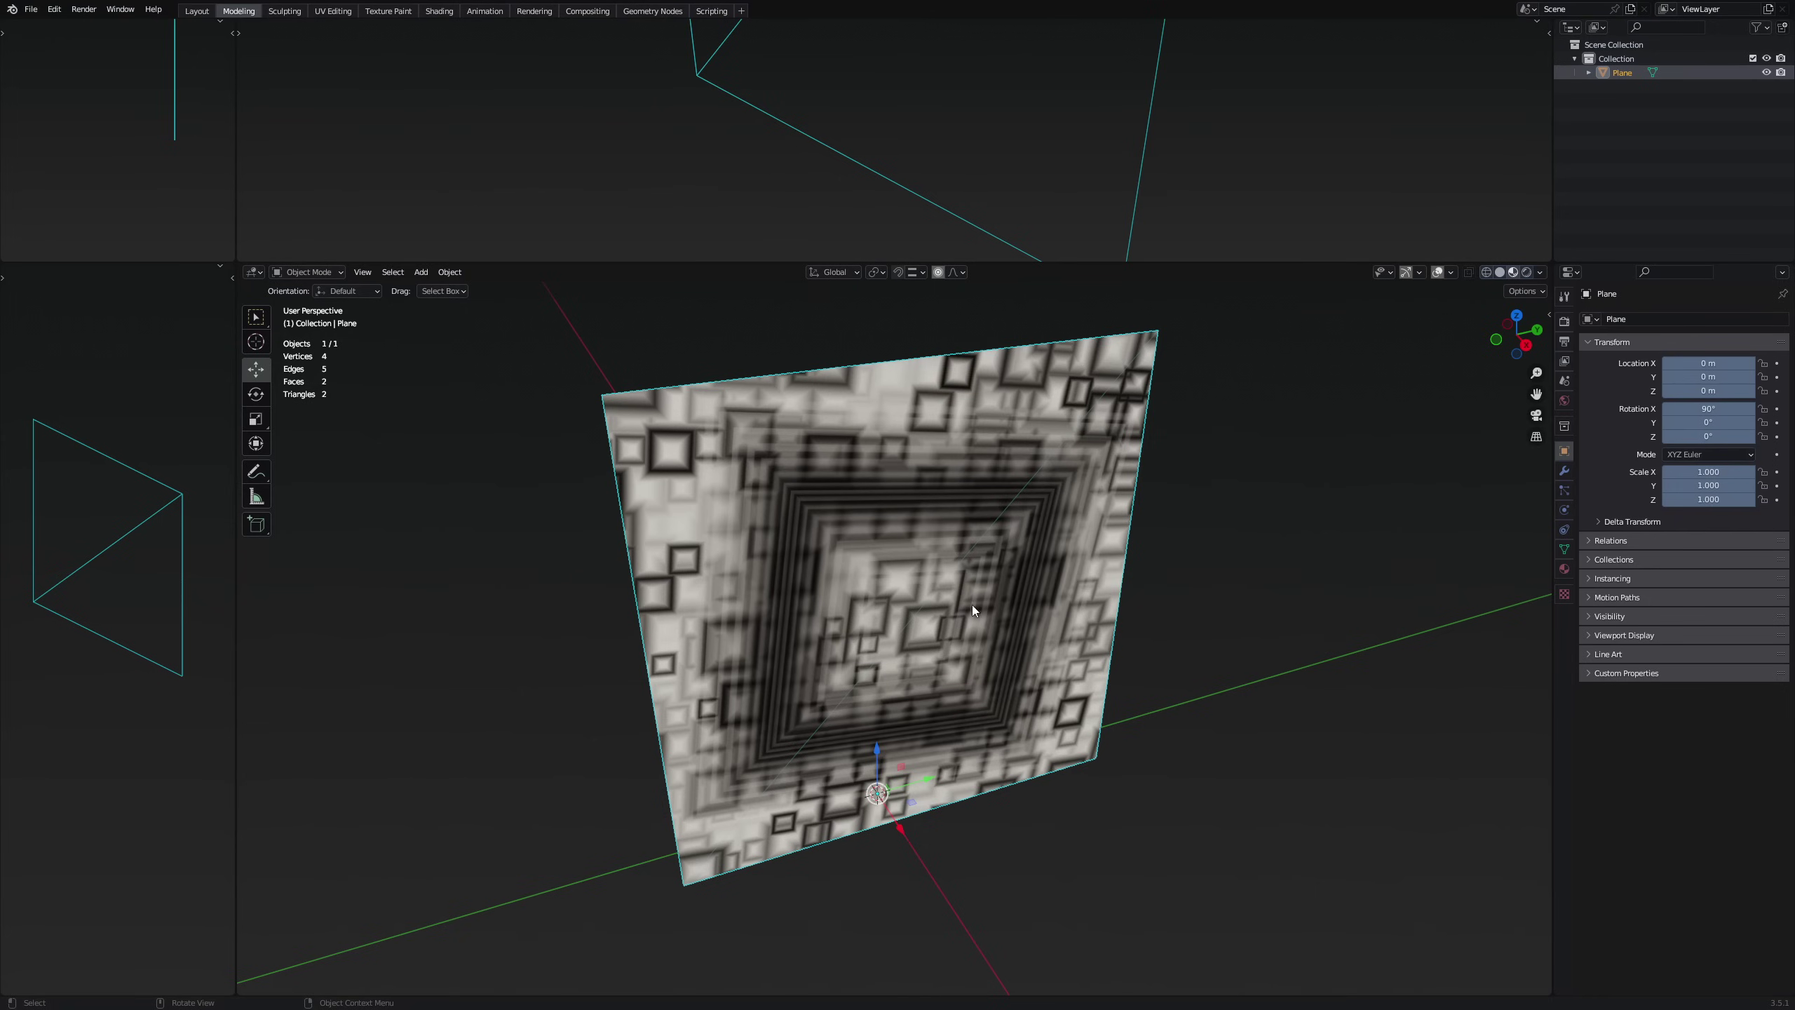
Open the Shading workspace and inspect the Plane1_diff.png and Plane1_diff.png.001 texture nodes of the plane's material.
{"action": "left_click", "coordinate": [439, 12]}
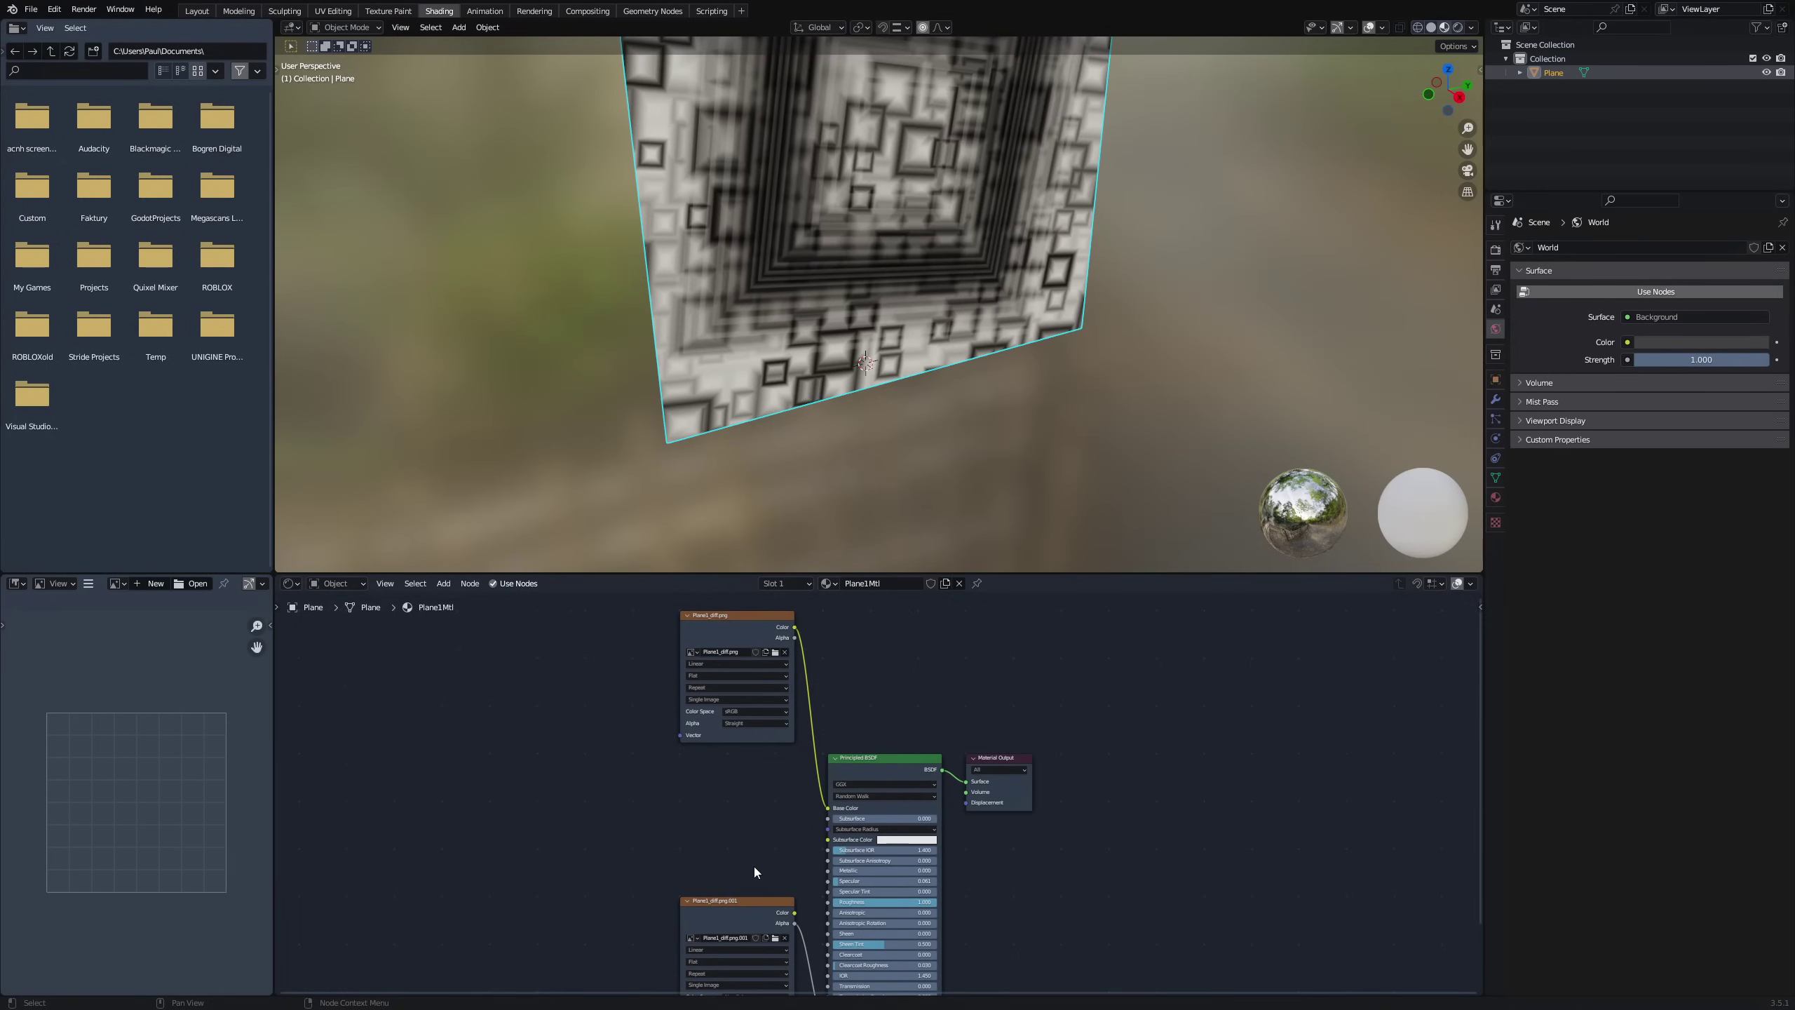
{"action": "scroll", "coordinate": [764, 856], "scroll_direction": "up", "scroll_amount": 3}
{"action": "left_click", "coordinate": [614, 687]}
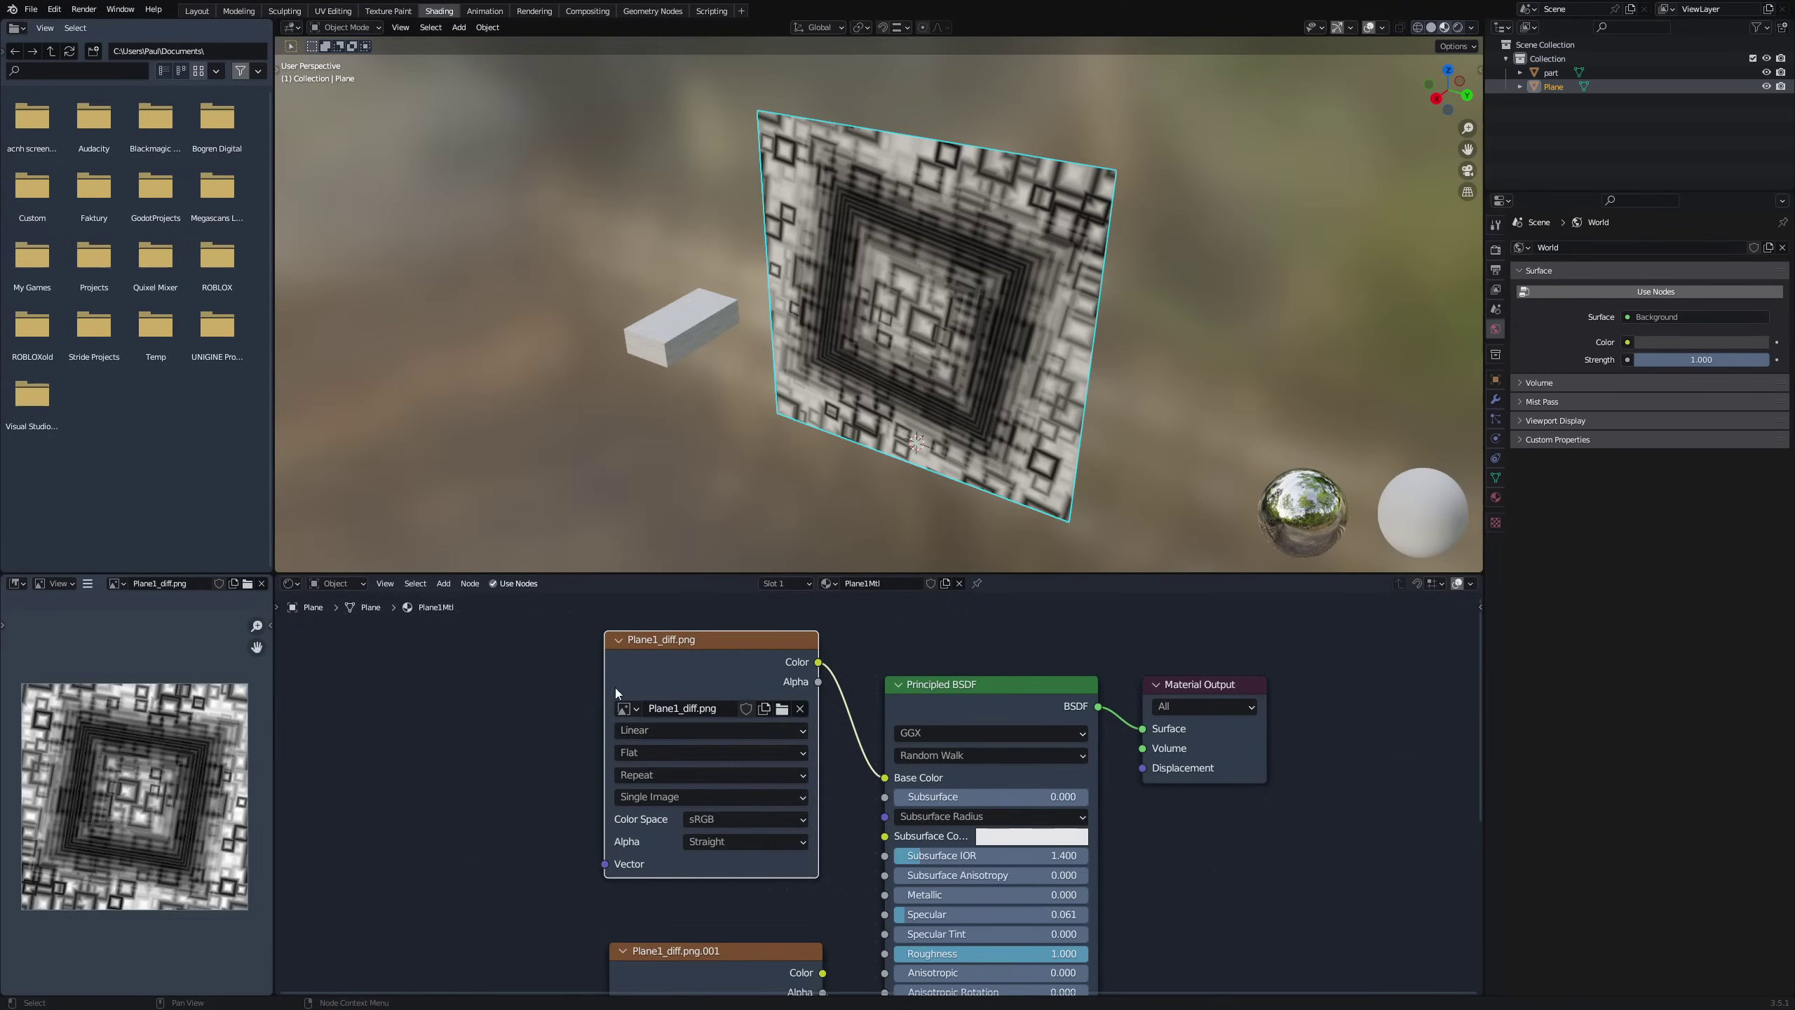
{"action": "scroll", "coordinate": [681, 730], "scroll_direction": "down", "scroll_amount": 5, "text": "shift"}
{"action": "left_click", "coordinate": [705, 704]}
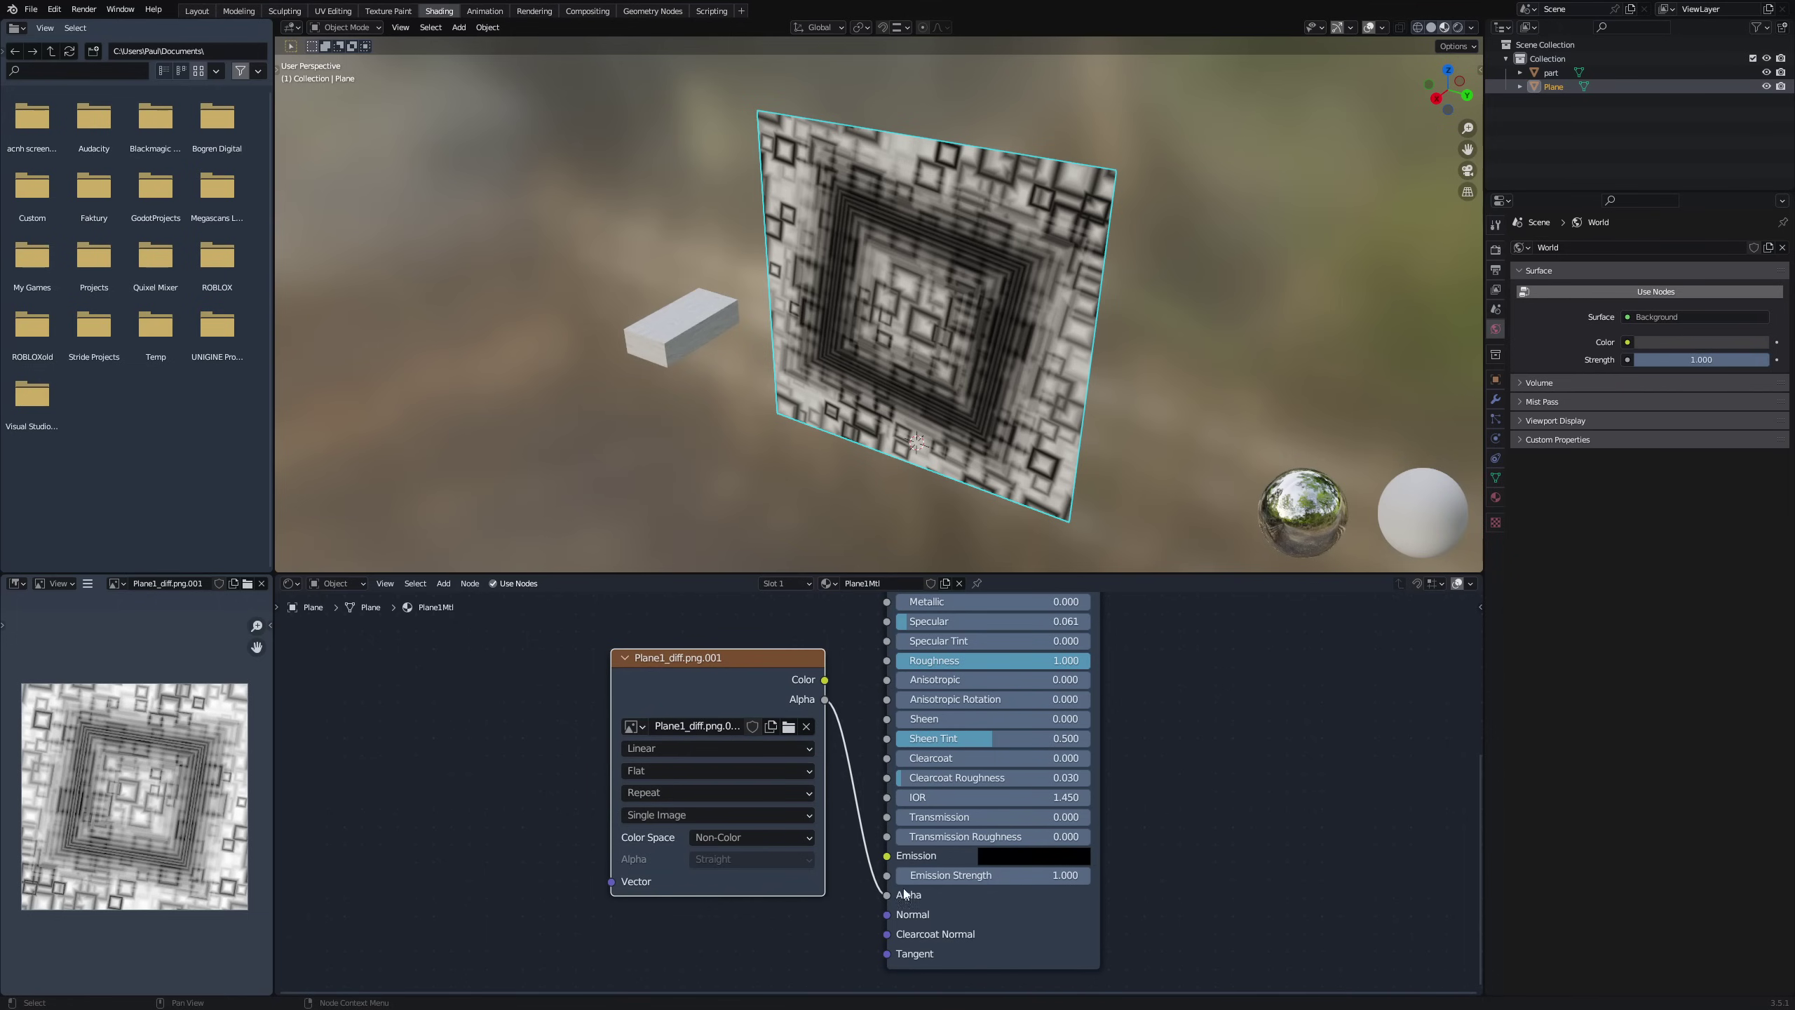
Move the Plane1_diff.png.001 texture node slightly farther from the Principled BSDF node and inspect the textured plane.
{"action": "scroll", "coordinate": [897, 893], "scroll_direction": "down", "scroll_amount": 2}
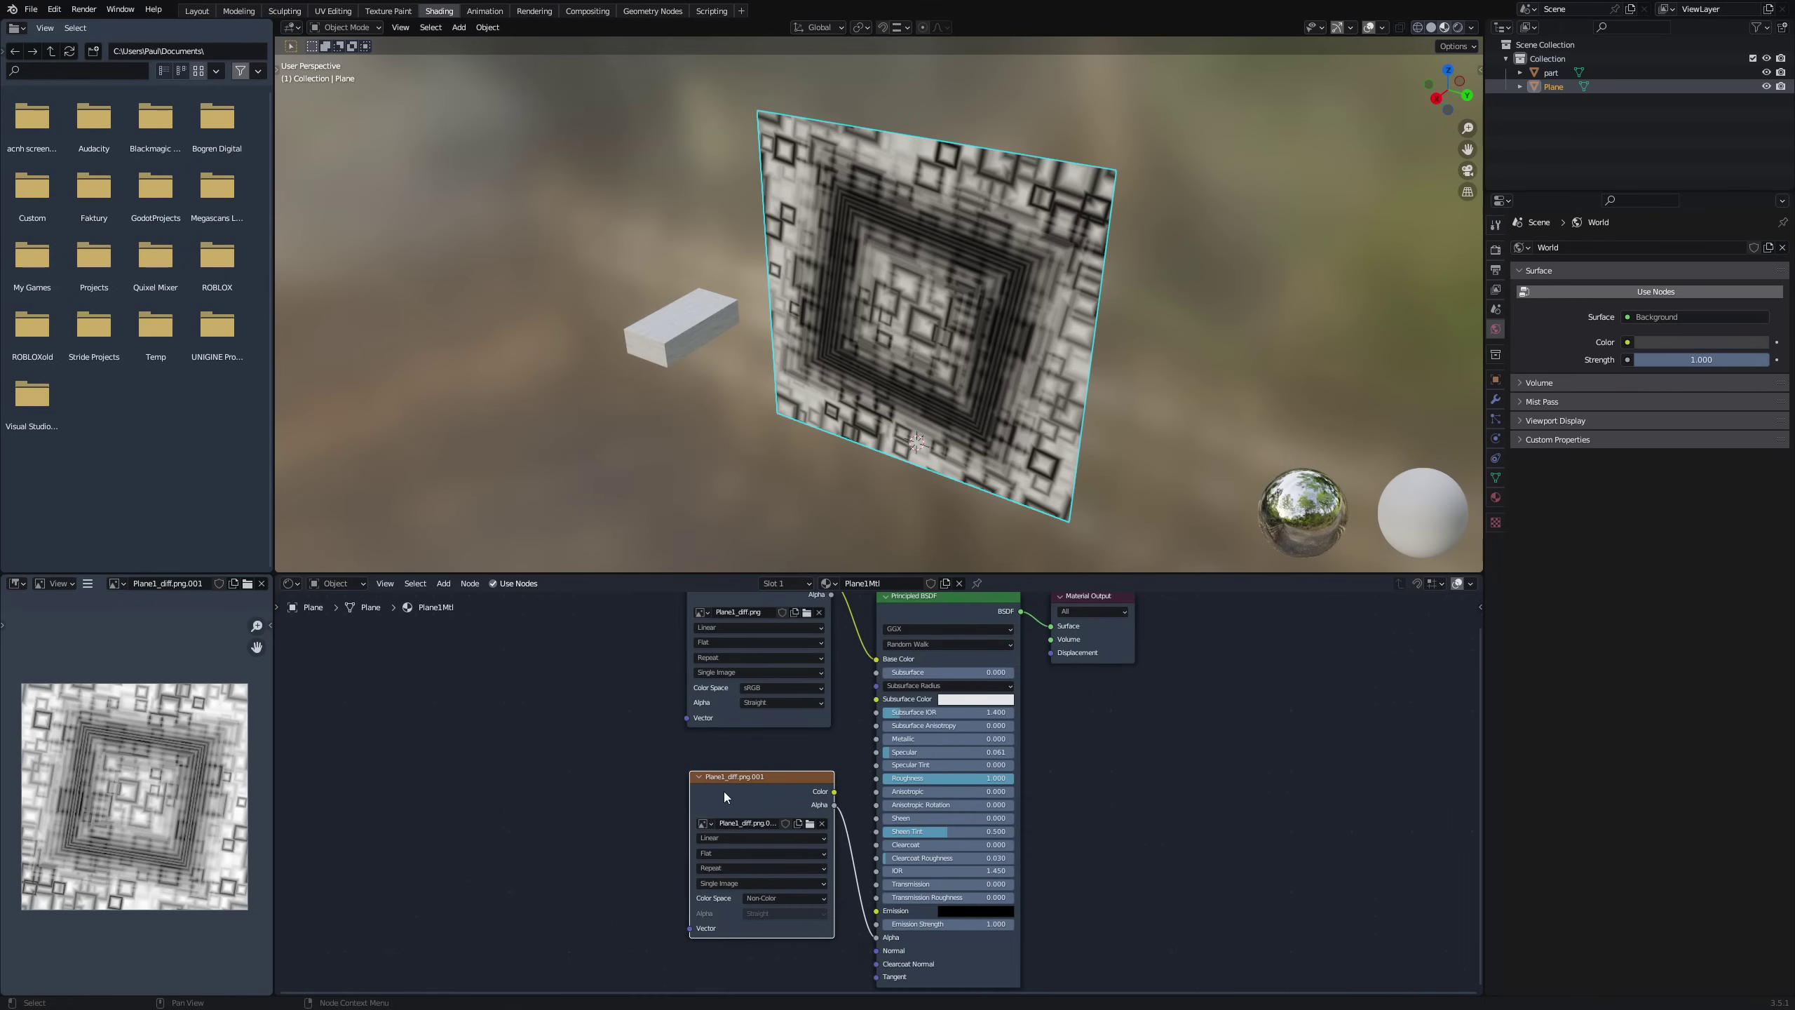
{"action": "left_click_drag", "start_coordinate": [734, 792], "coordinate": [716, 788]}
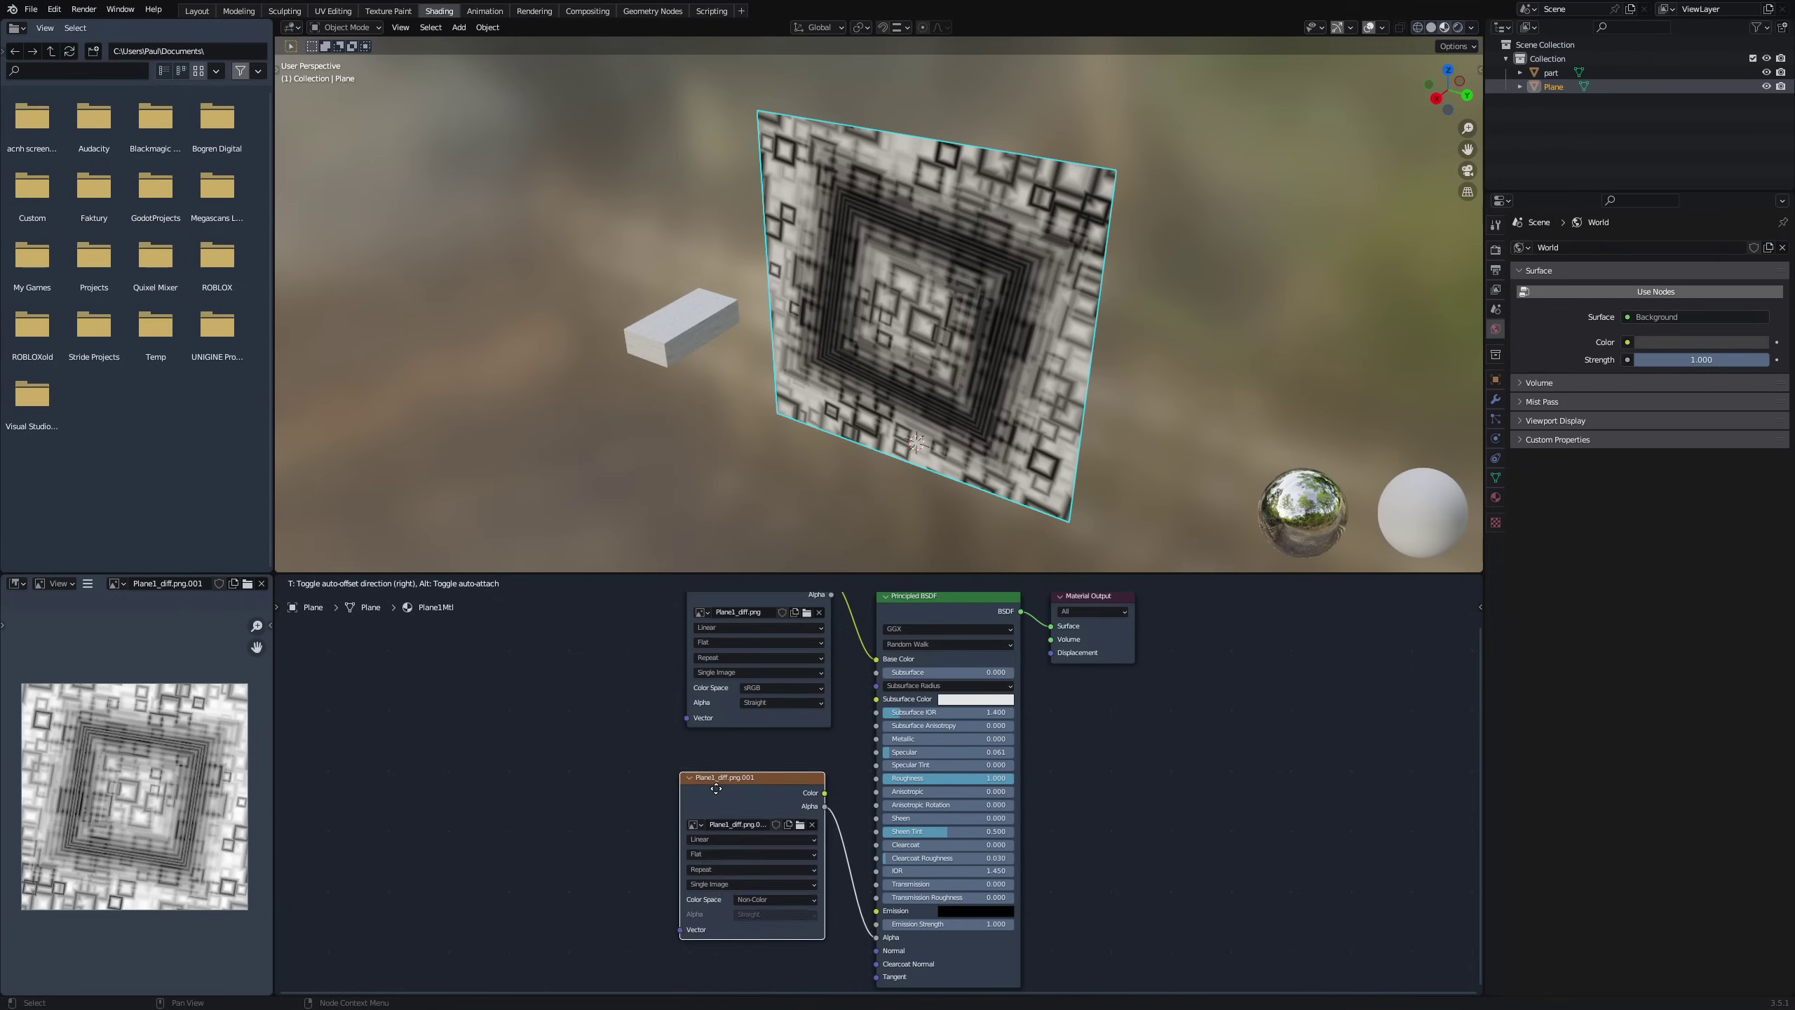
{"action": "middle_click_drag", "start_coordinate": [638, 745], "coordinate": [635, 835]}
{"action": "middle_click_drag", "start_coordinate": [871, 385], "coordinate": [1013, 367]}
{"action": "middle_click_drag", "start_coordinate": [1014, 367], "coordinate": [903, 402], "text": "shift"}
{"action": "middle_click_drag", "start_coordinate": [938, 401], "coordinate": [916, 383]}
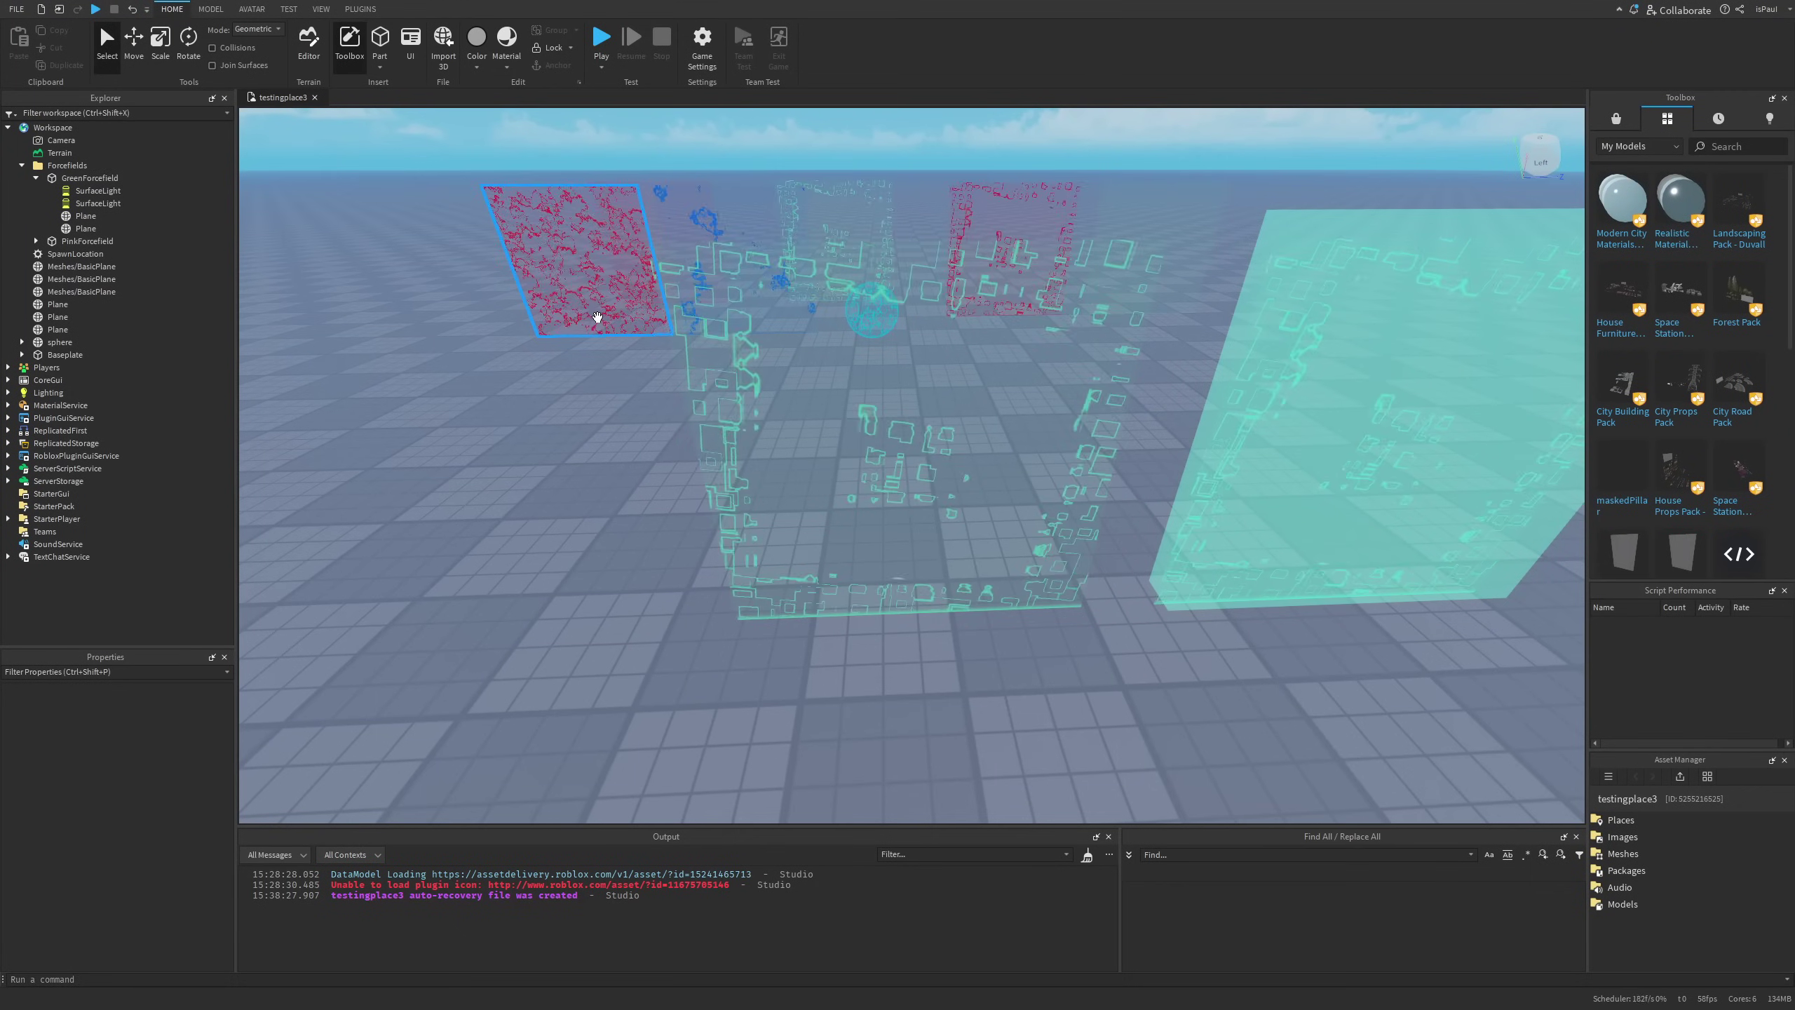
Switch to Roblox Studio, focus on the red noise-textured BasicPlane mesh and select it for editing.
{"action": "left_click", "coordinate": [597, 318]}
{"action": "key", "text": "f"}
{"action": "left_click", "coordinate": [1108, 711]}
{"action": "right_click_drag", "start_coordinate": [1108, 710], "coordinate": [1052, 671]}
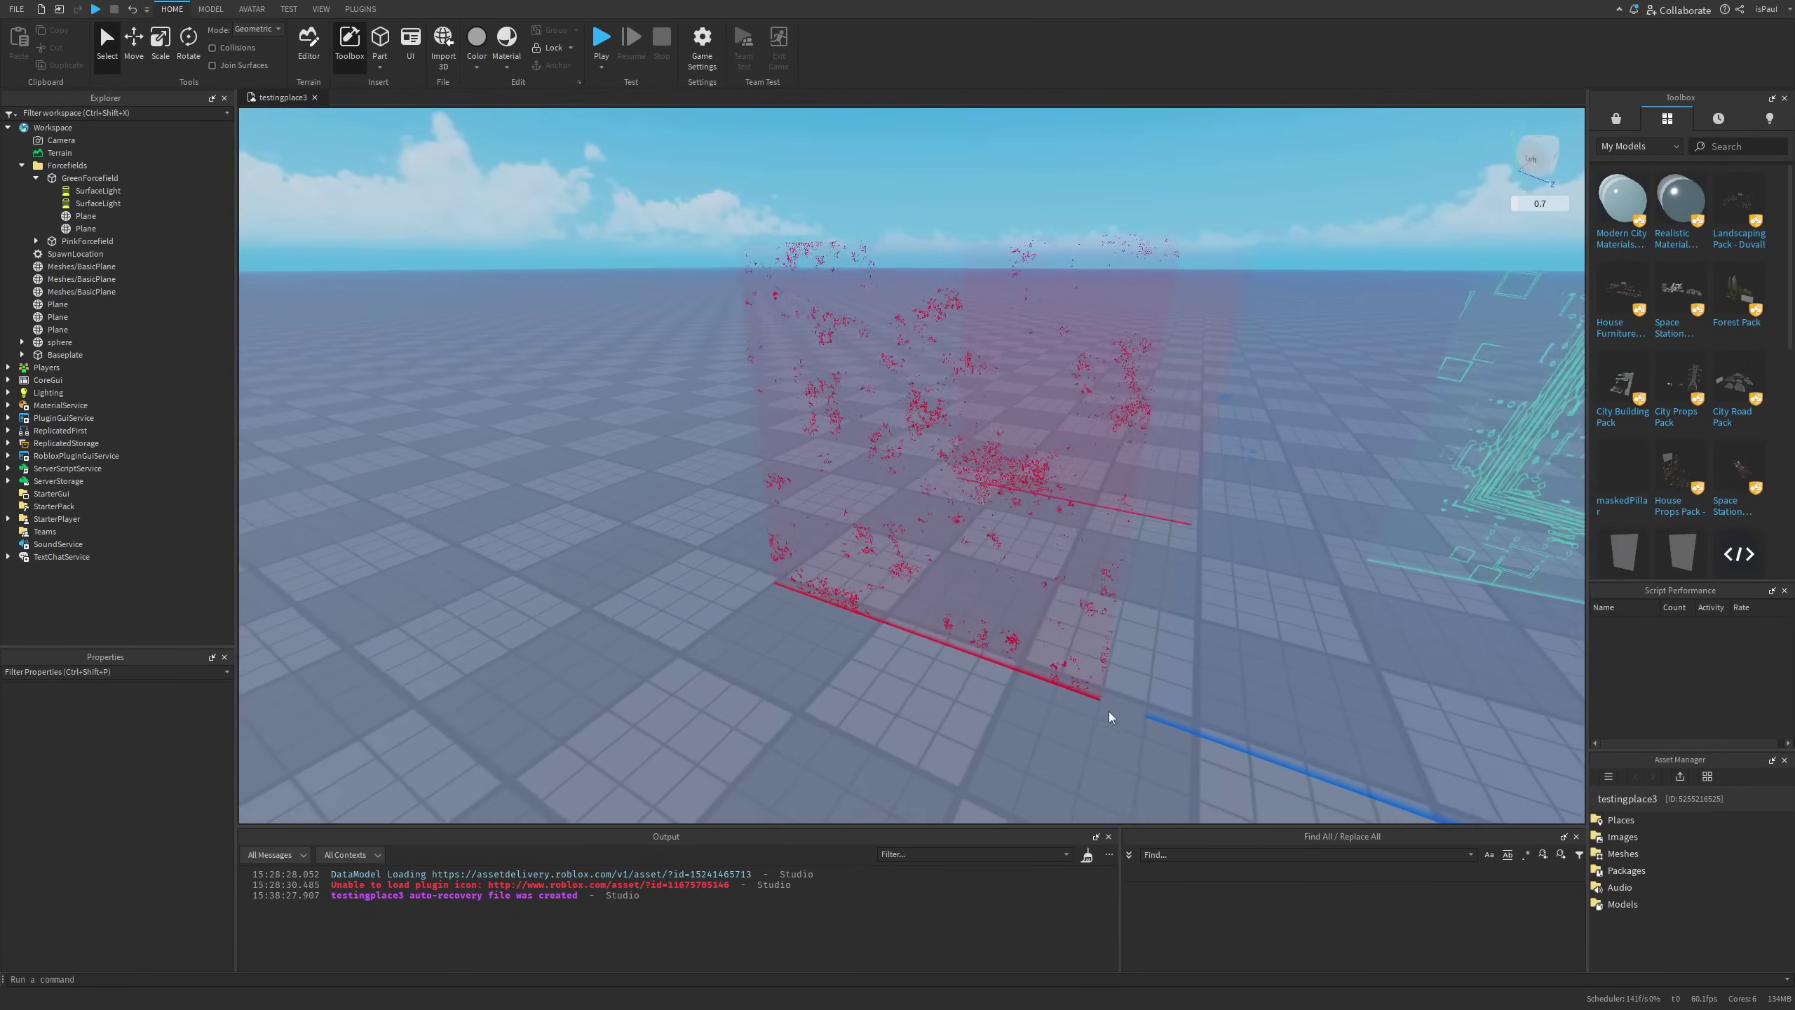
{"action": "left_click", "coordinate": [1106, 710]}
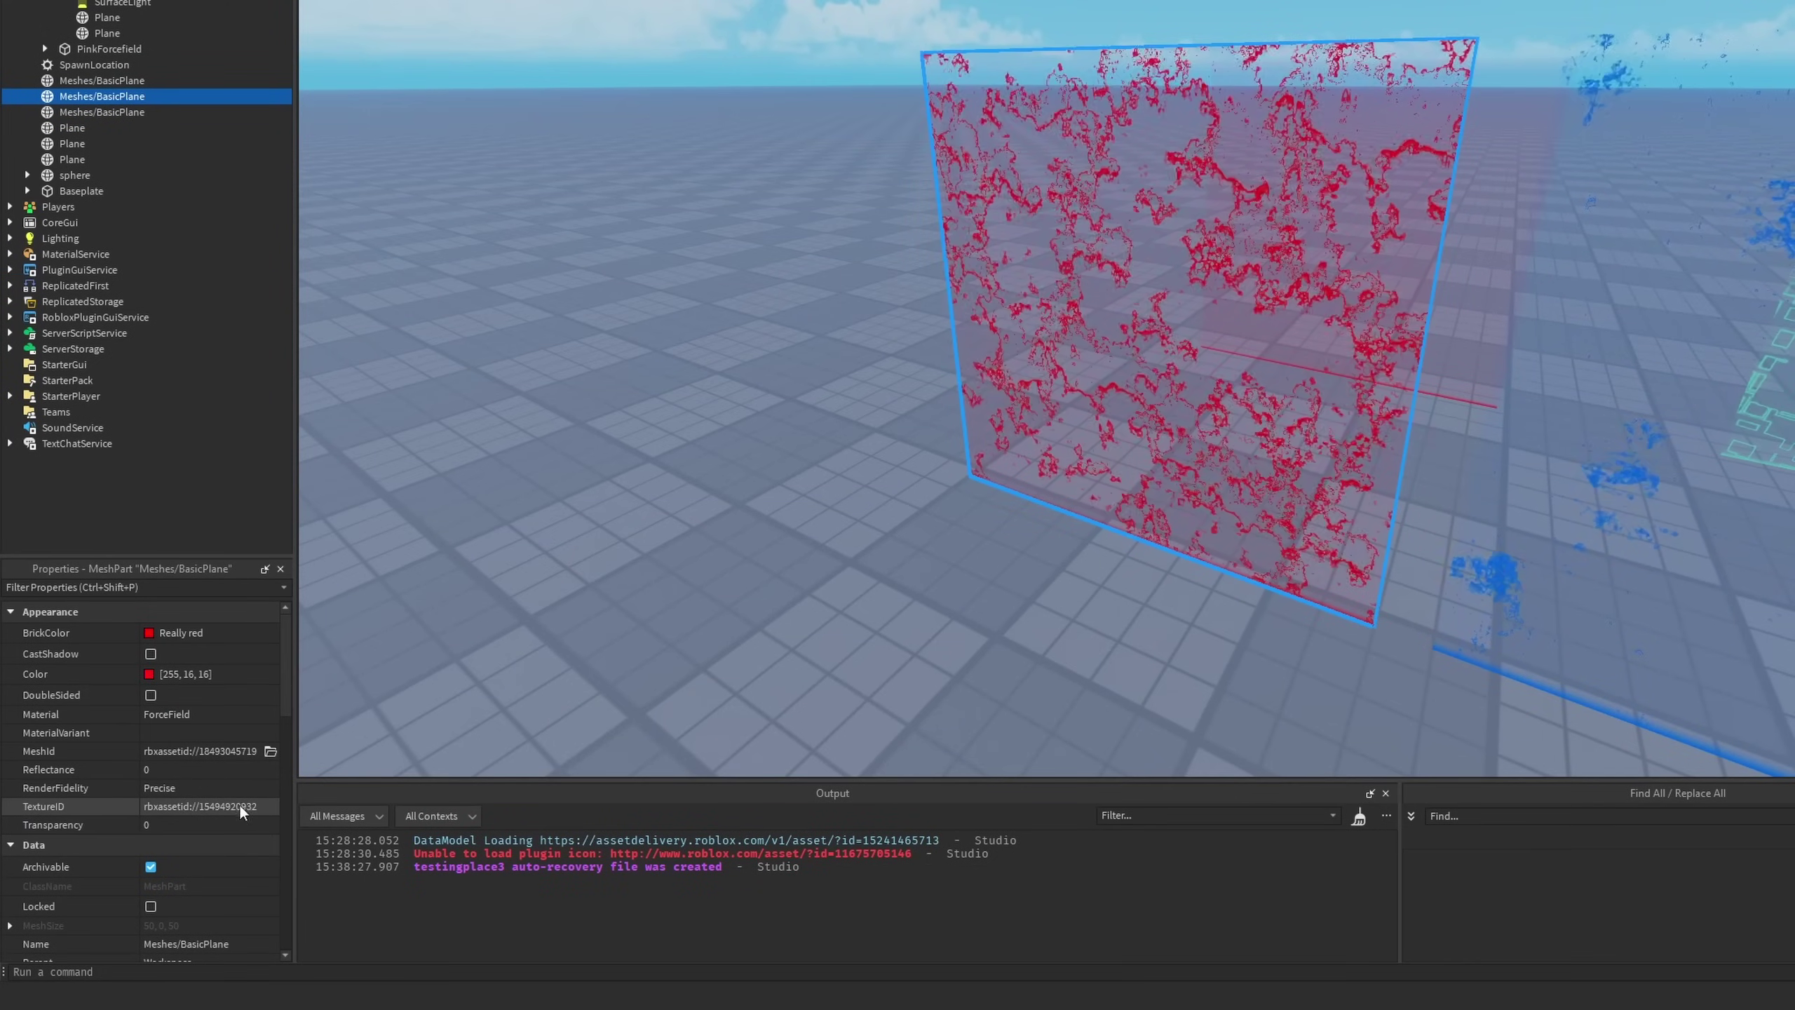
Copy the asset ID of a grey Metal024 image from My Images and try it as the red BasicPlane's TextureID.
{"action": "scroll", "coordinate": [1636, 276], "scroll_direction": "down", "scroll_amount": 20}
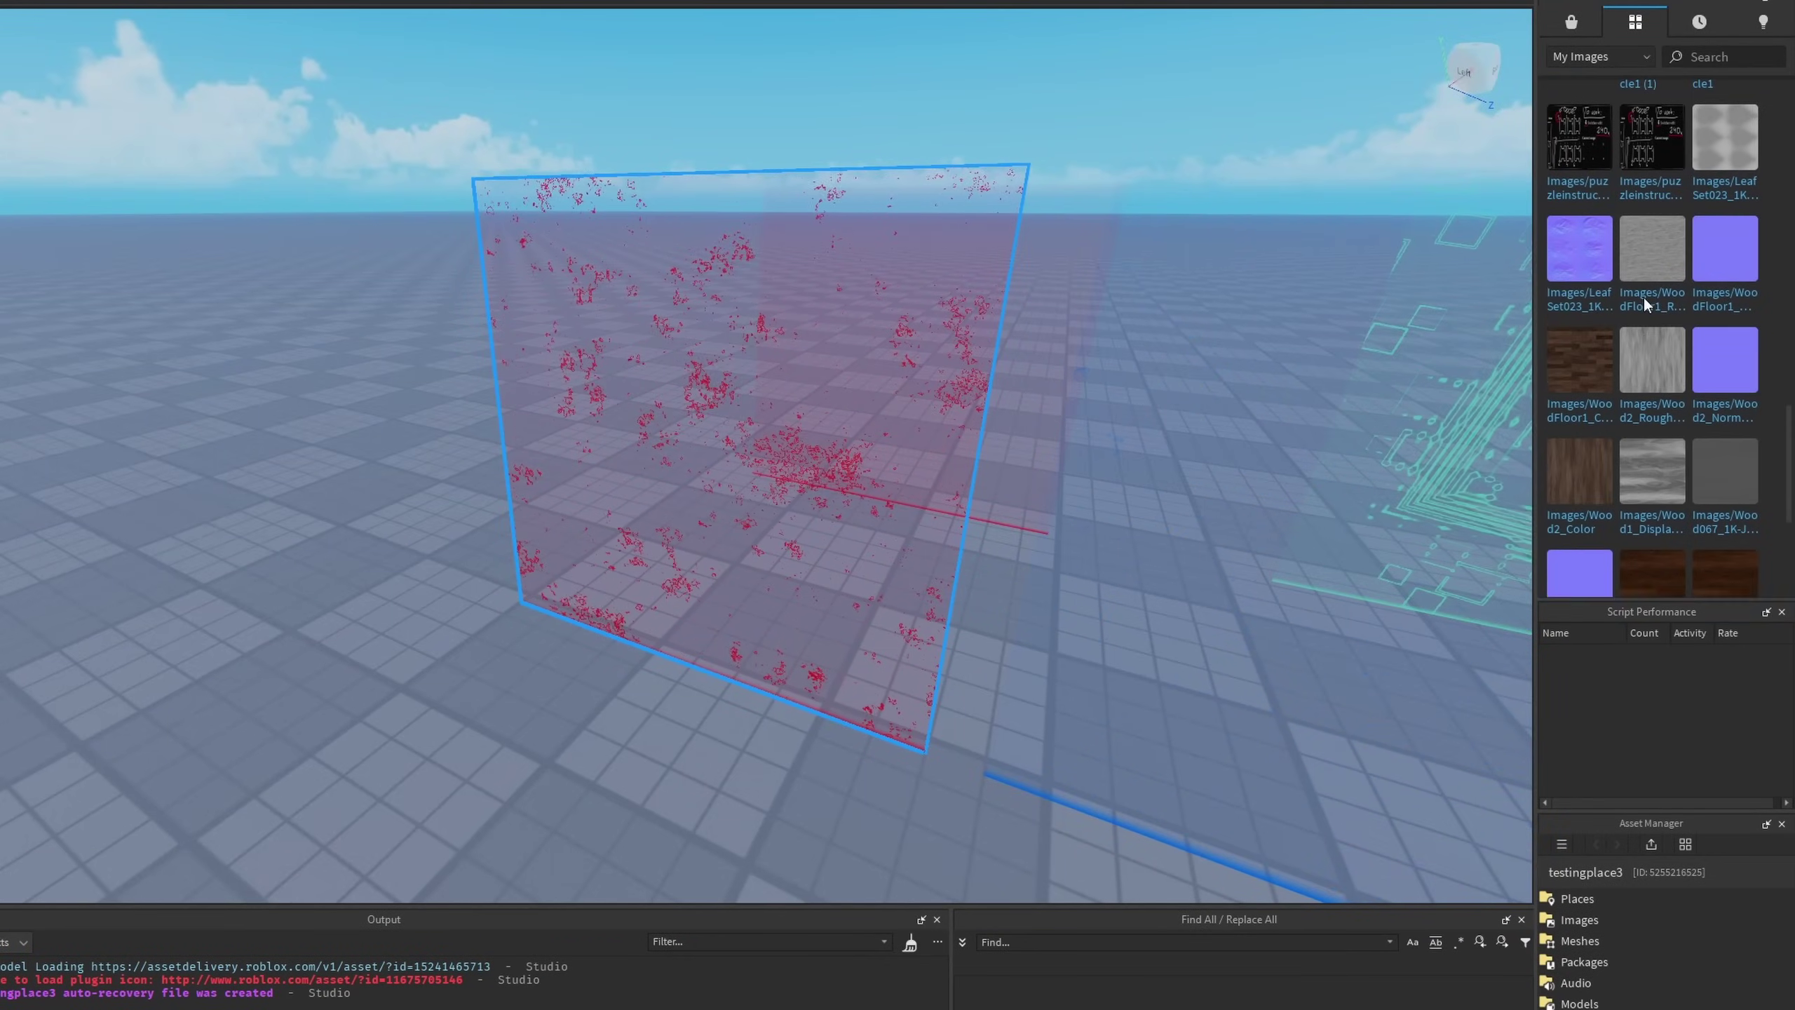
{"action": "scroll", "coordinate": [1632, 425], "scroll_direction": "up", "scroll_amount": 3}
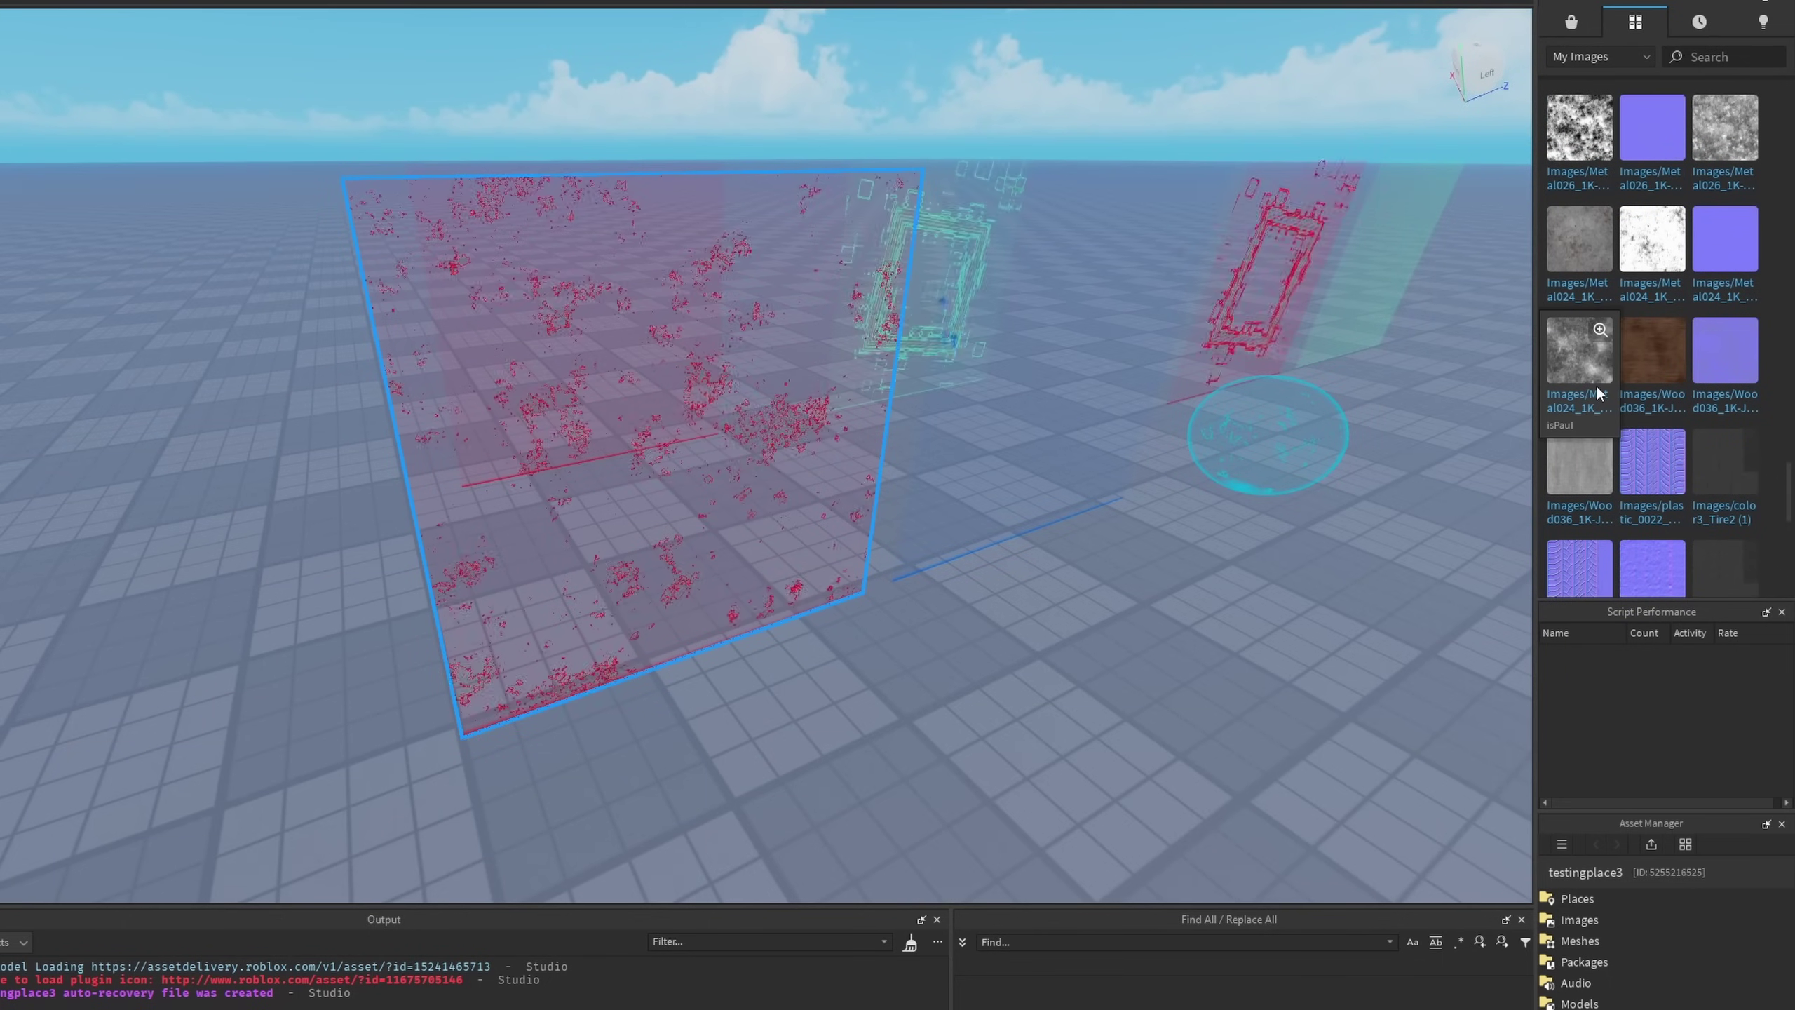
{"action": "right_click", "coordinate": [1569, 359]}
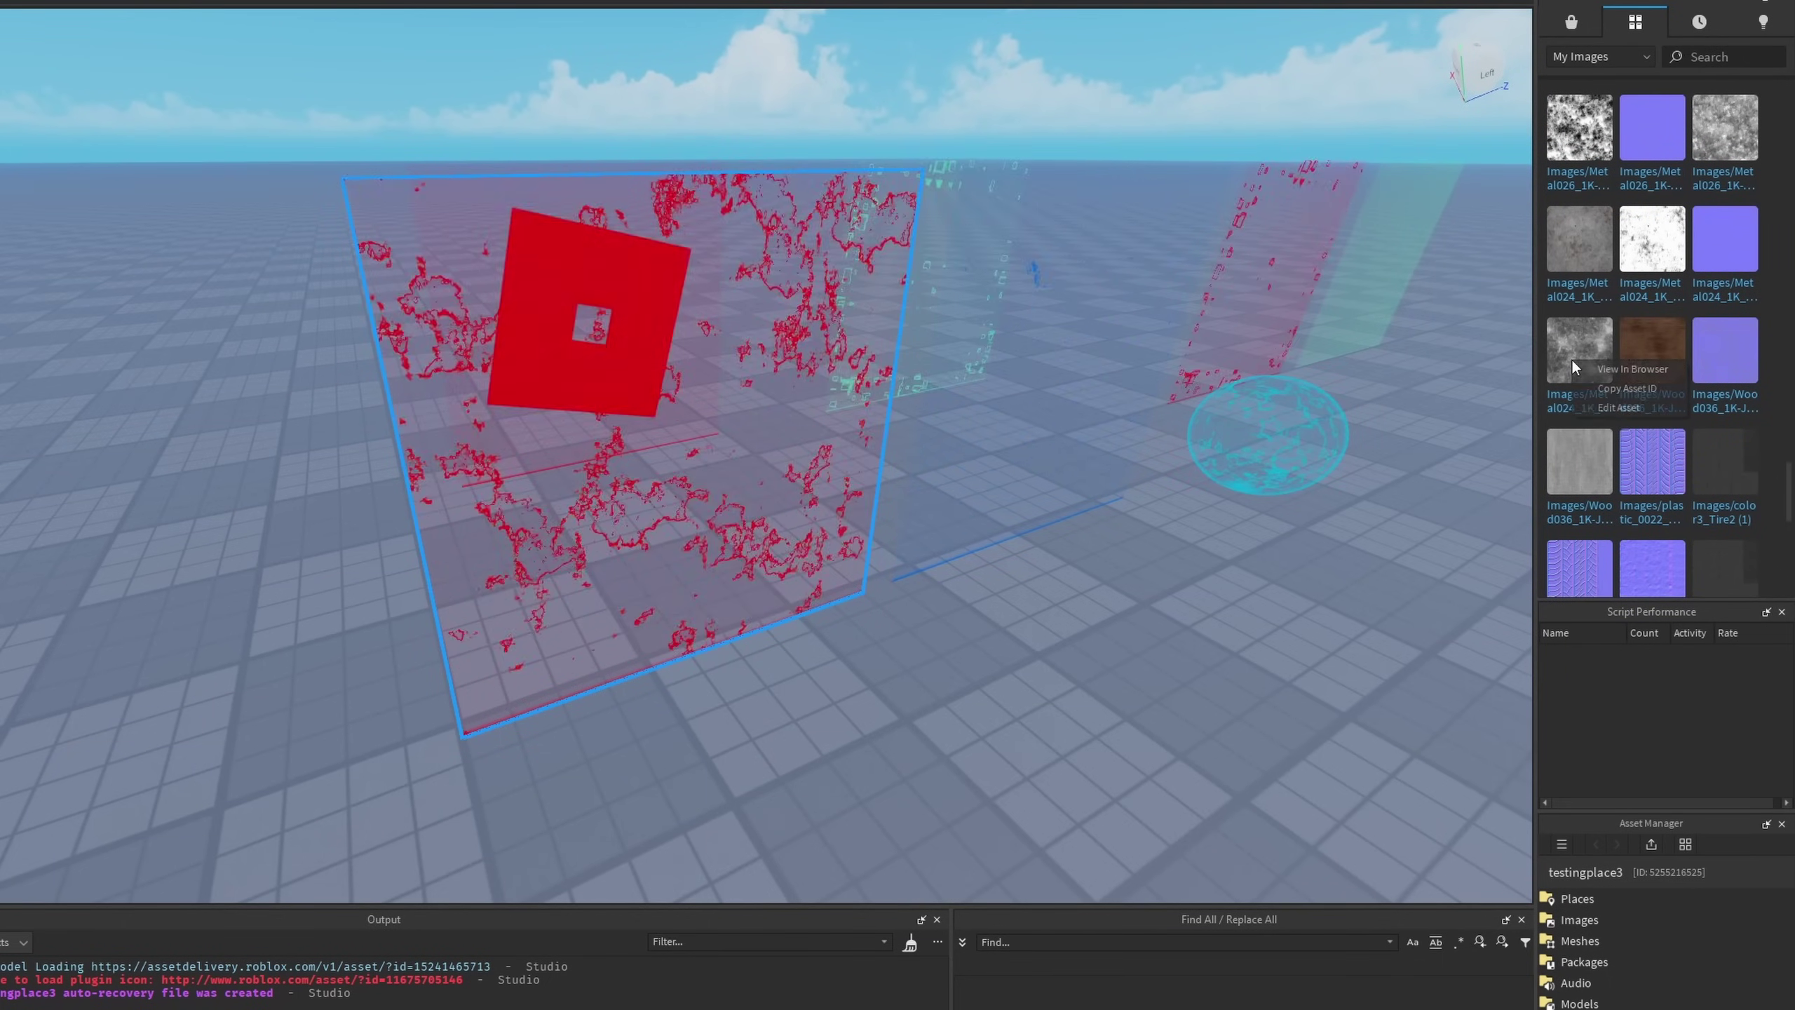
{"action": "left_click", "coordinate": [1603, 390]}
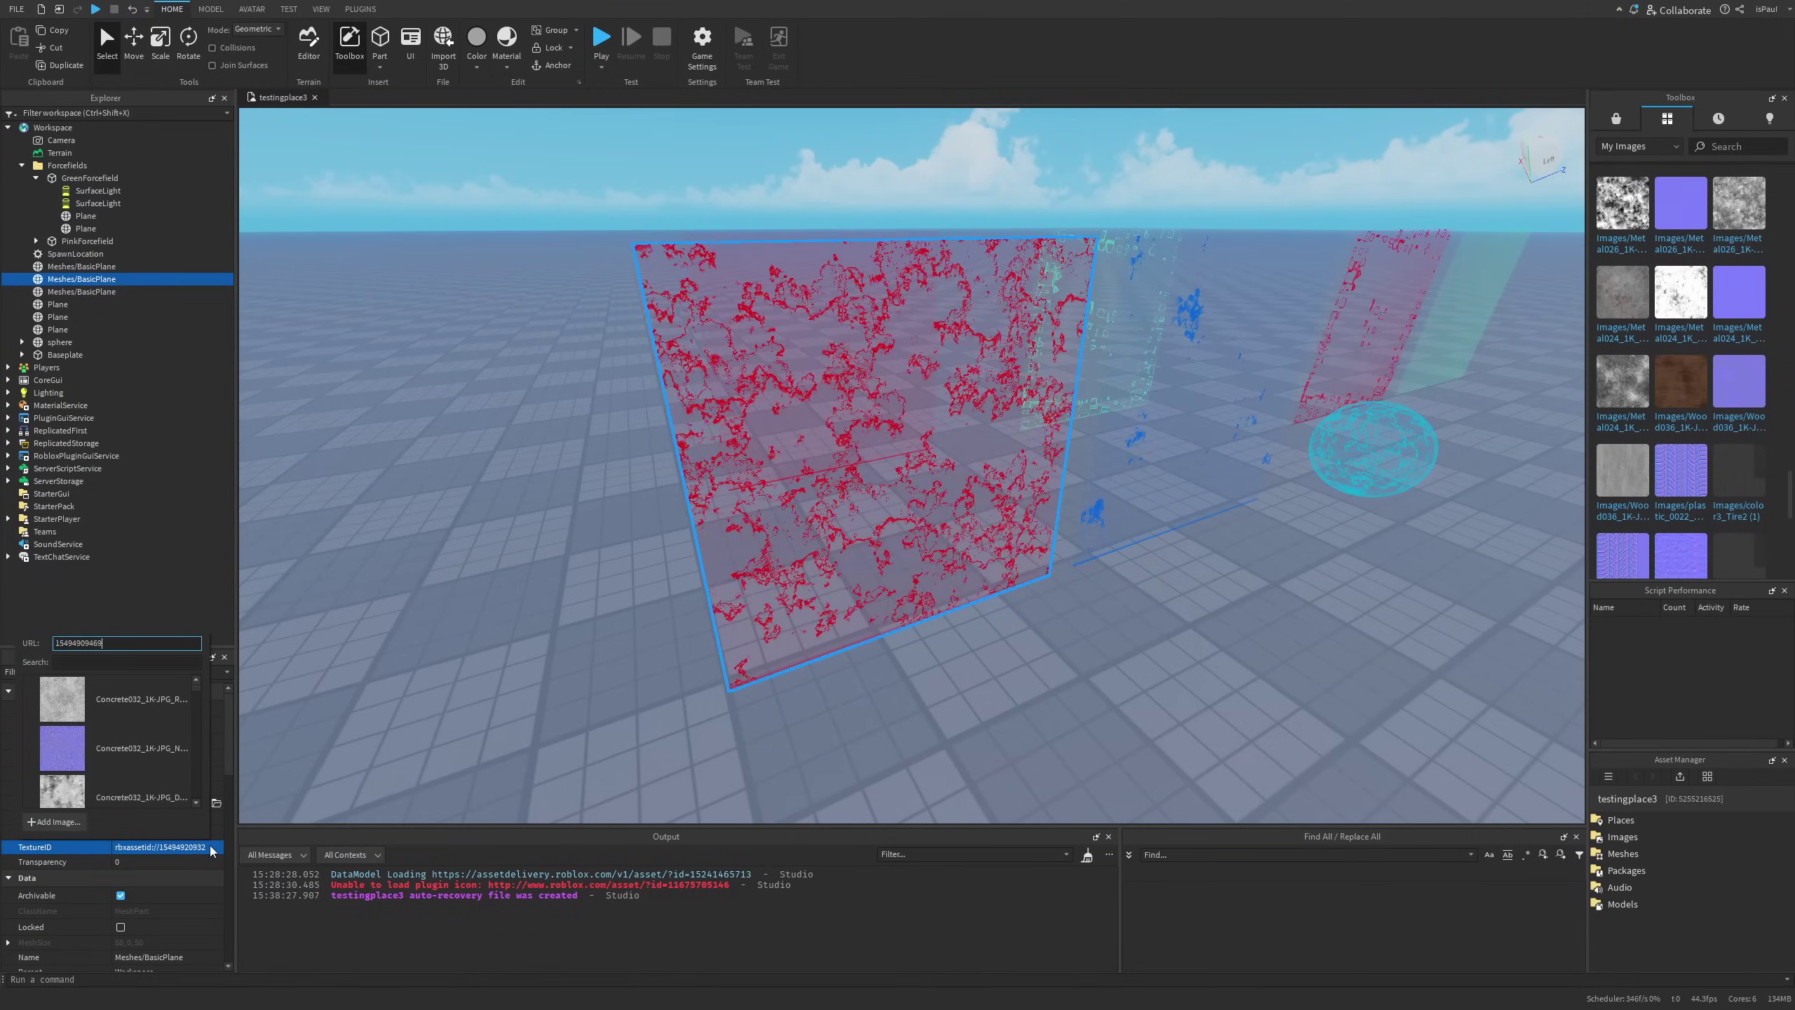
{"action": "key", "text": "Return"}
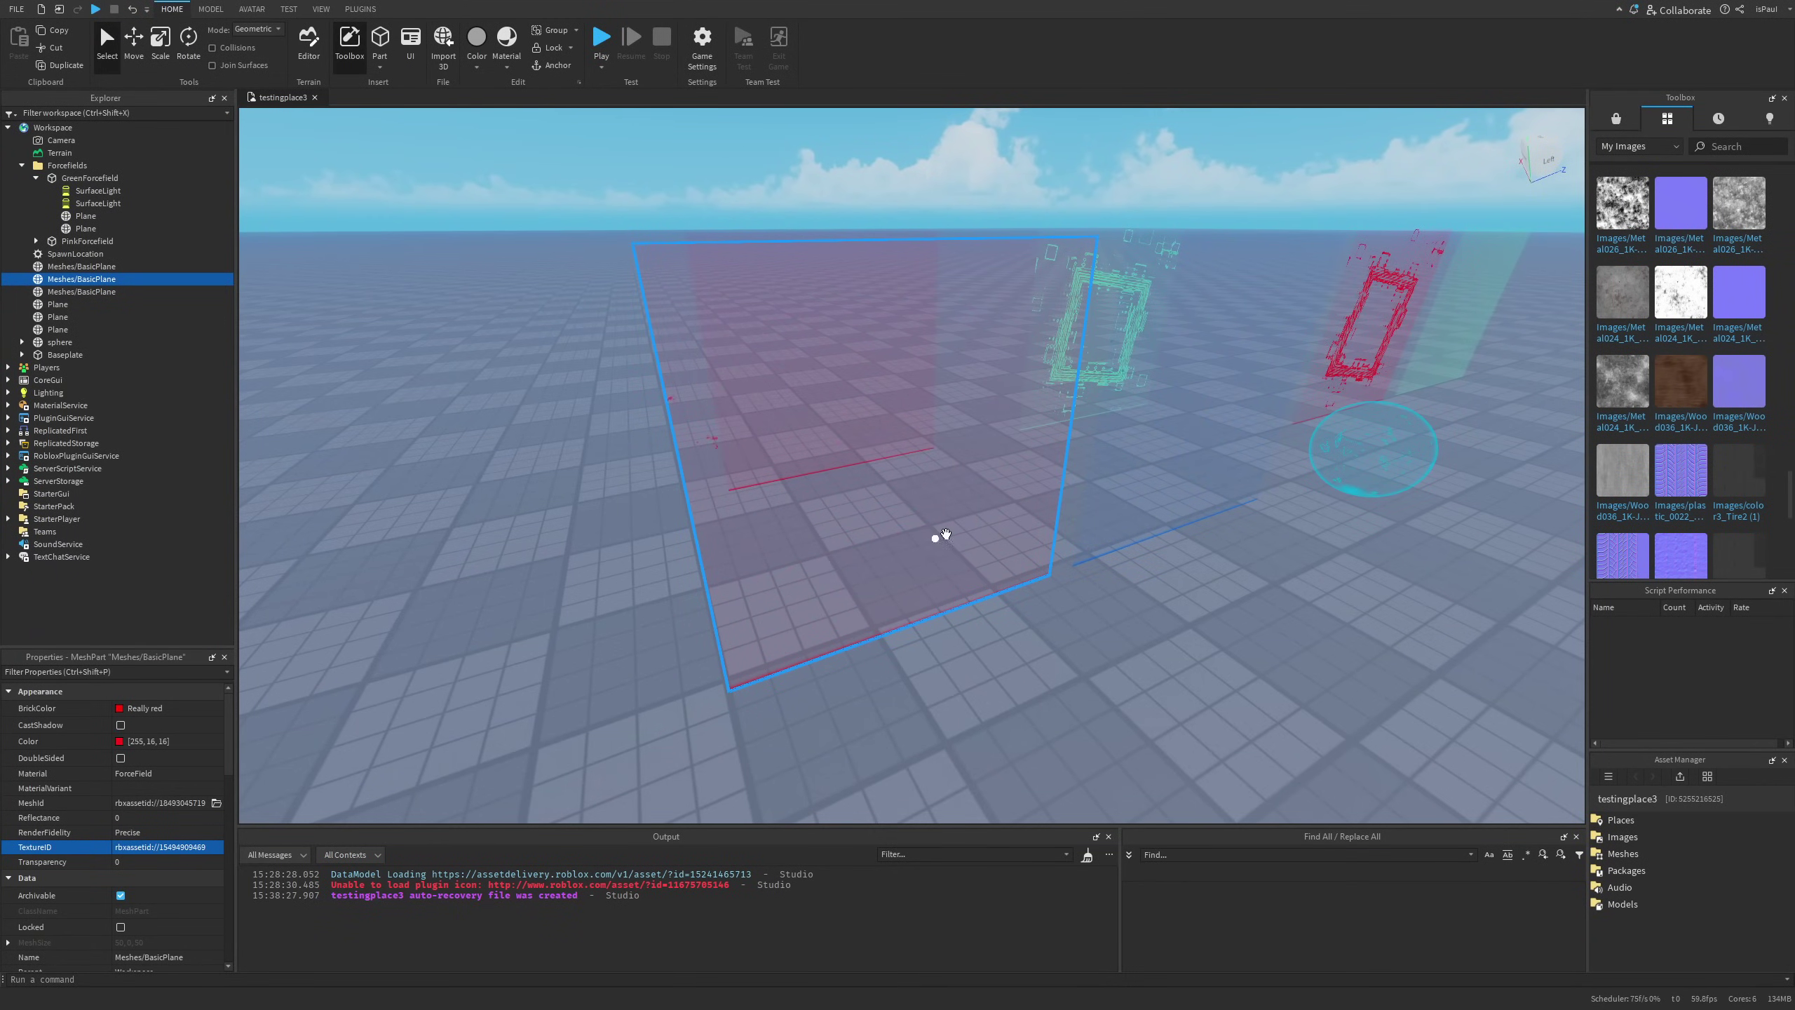
{"action": "key", "text": "d"}
{"action": "right_click_drag", "start_coordinate": [970, 720], "coordinate": [972, 720]}
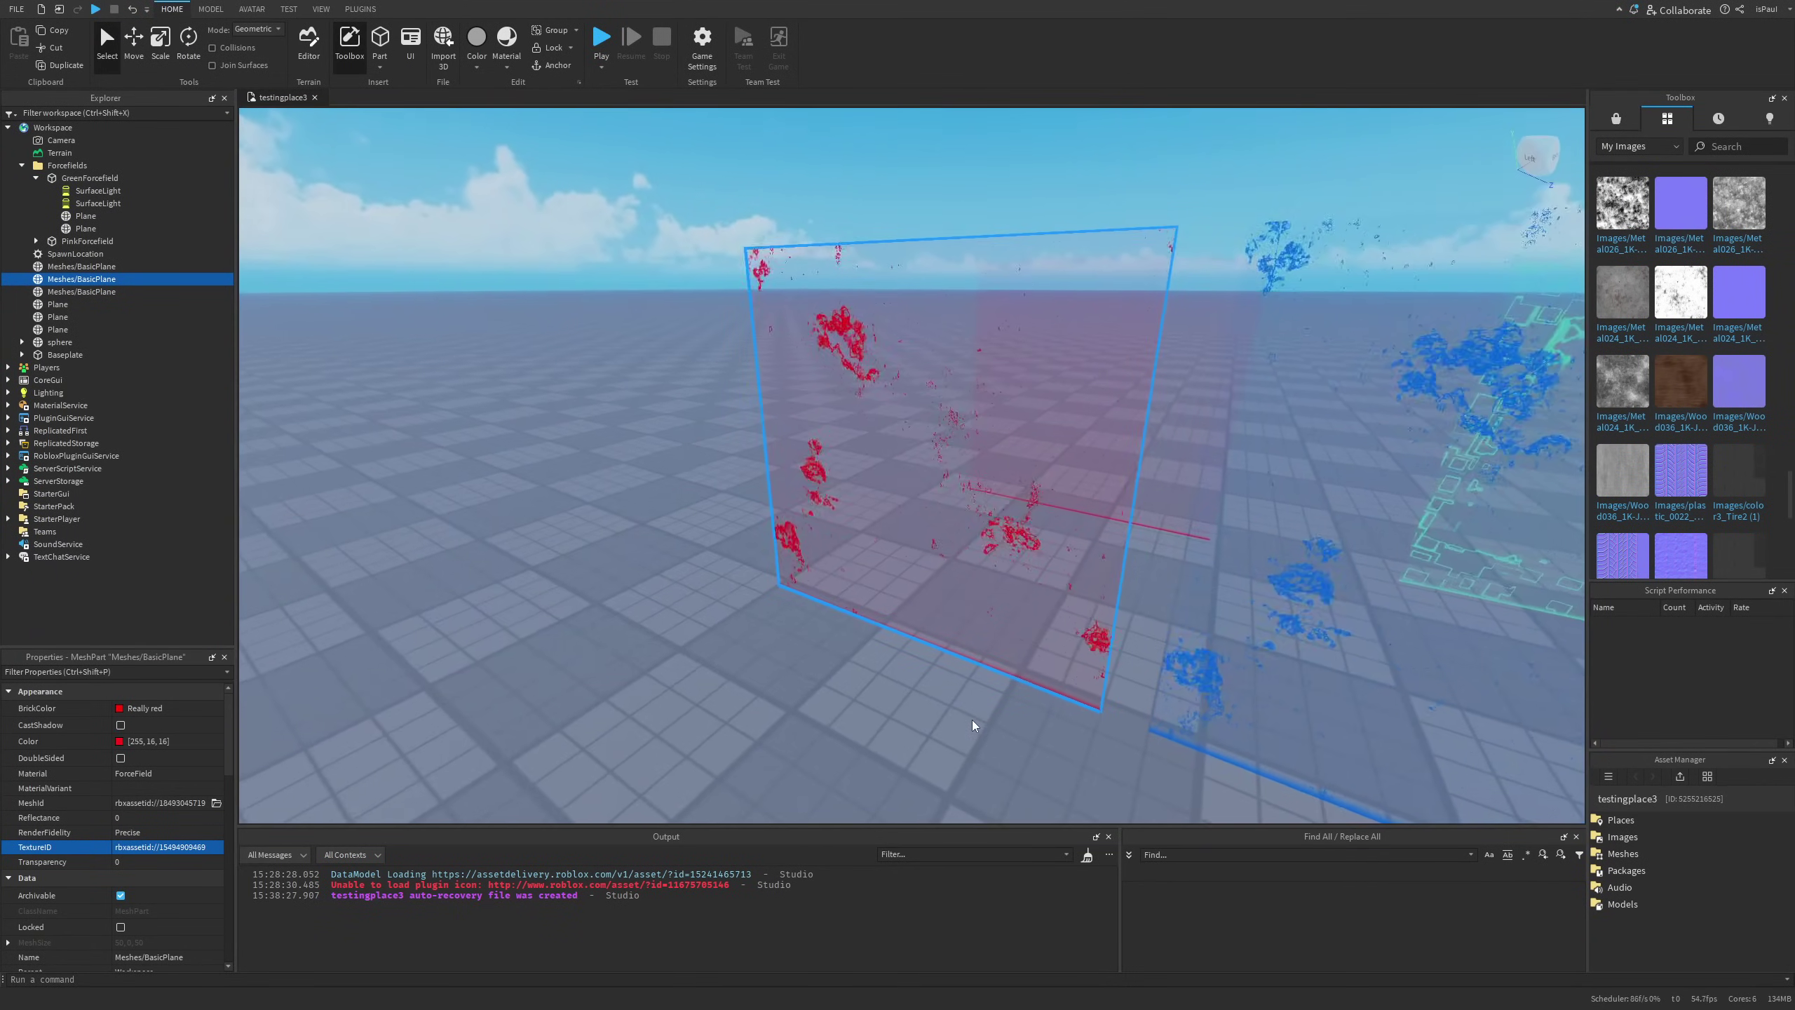
{"action": "left_click", "coordinate": [174, 848]}
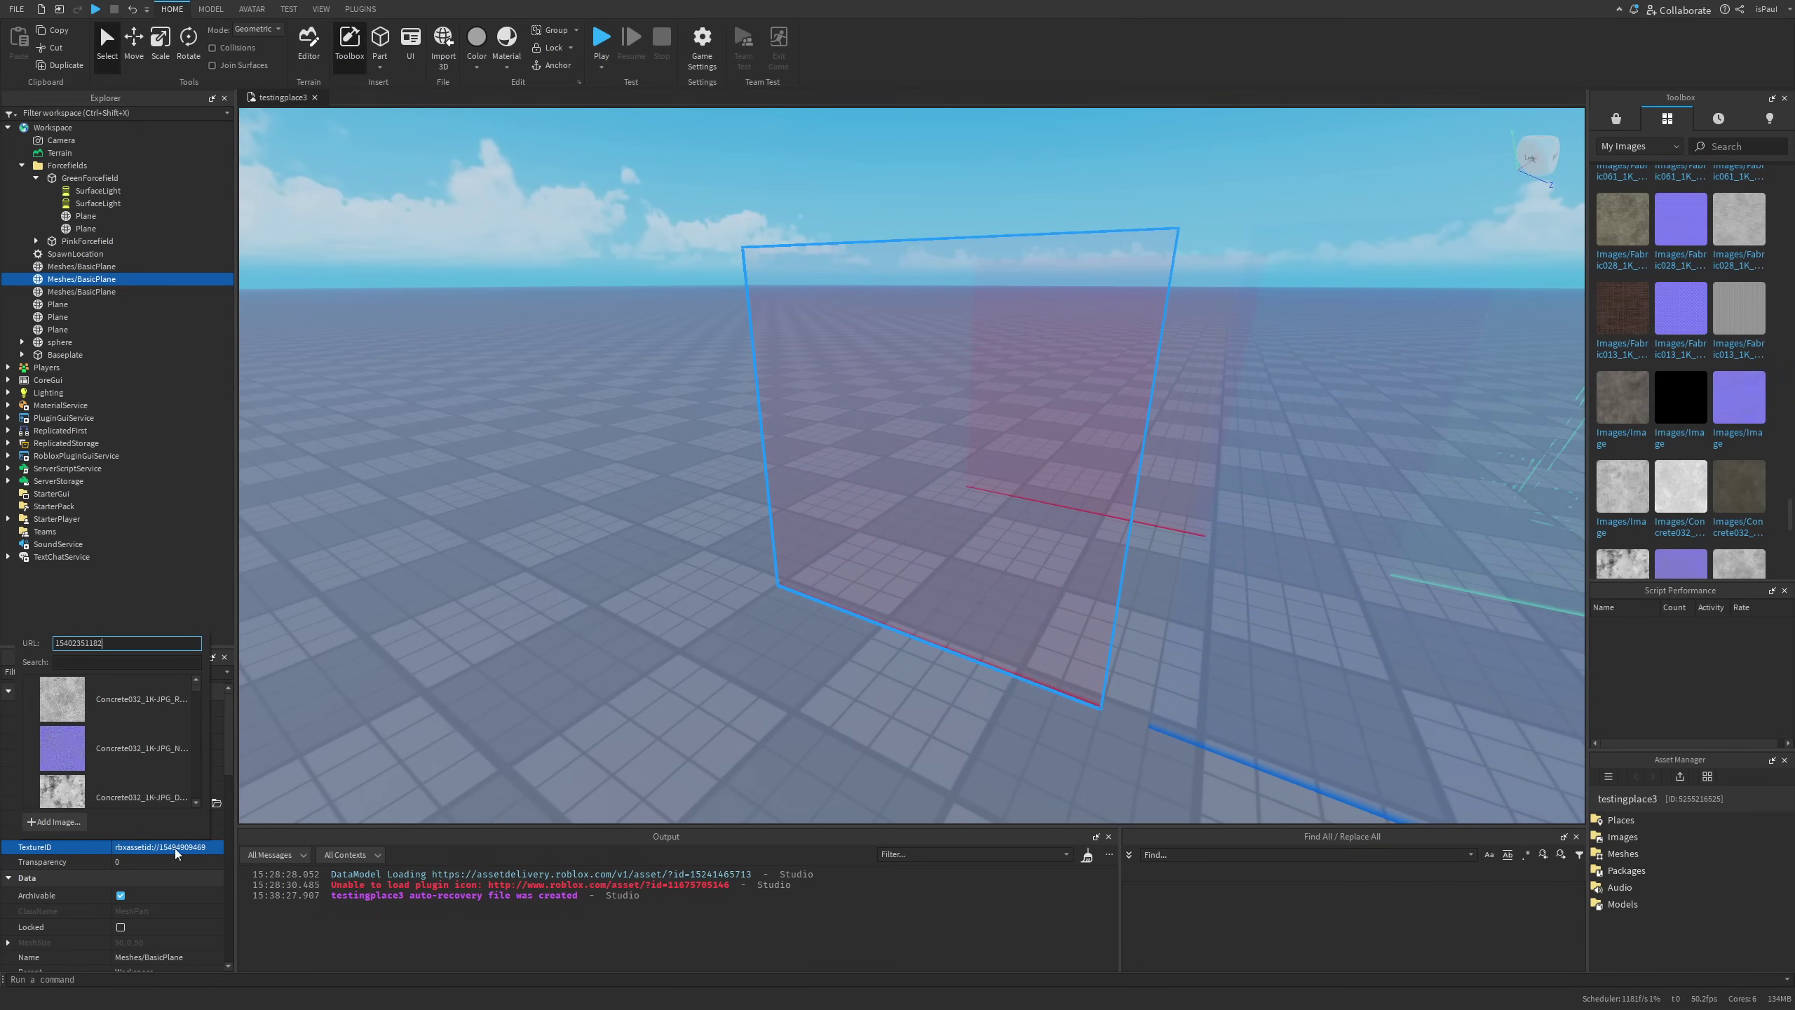
{"action": "key", "text": "Return"}
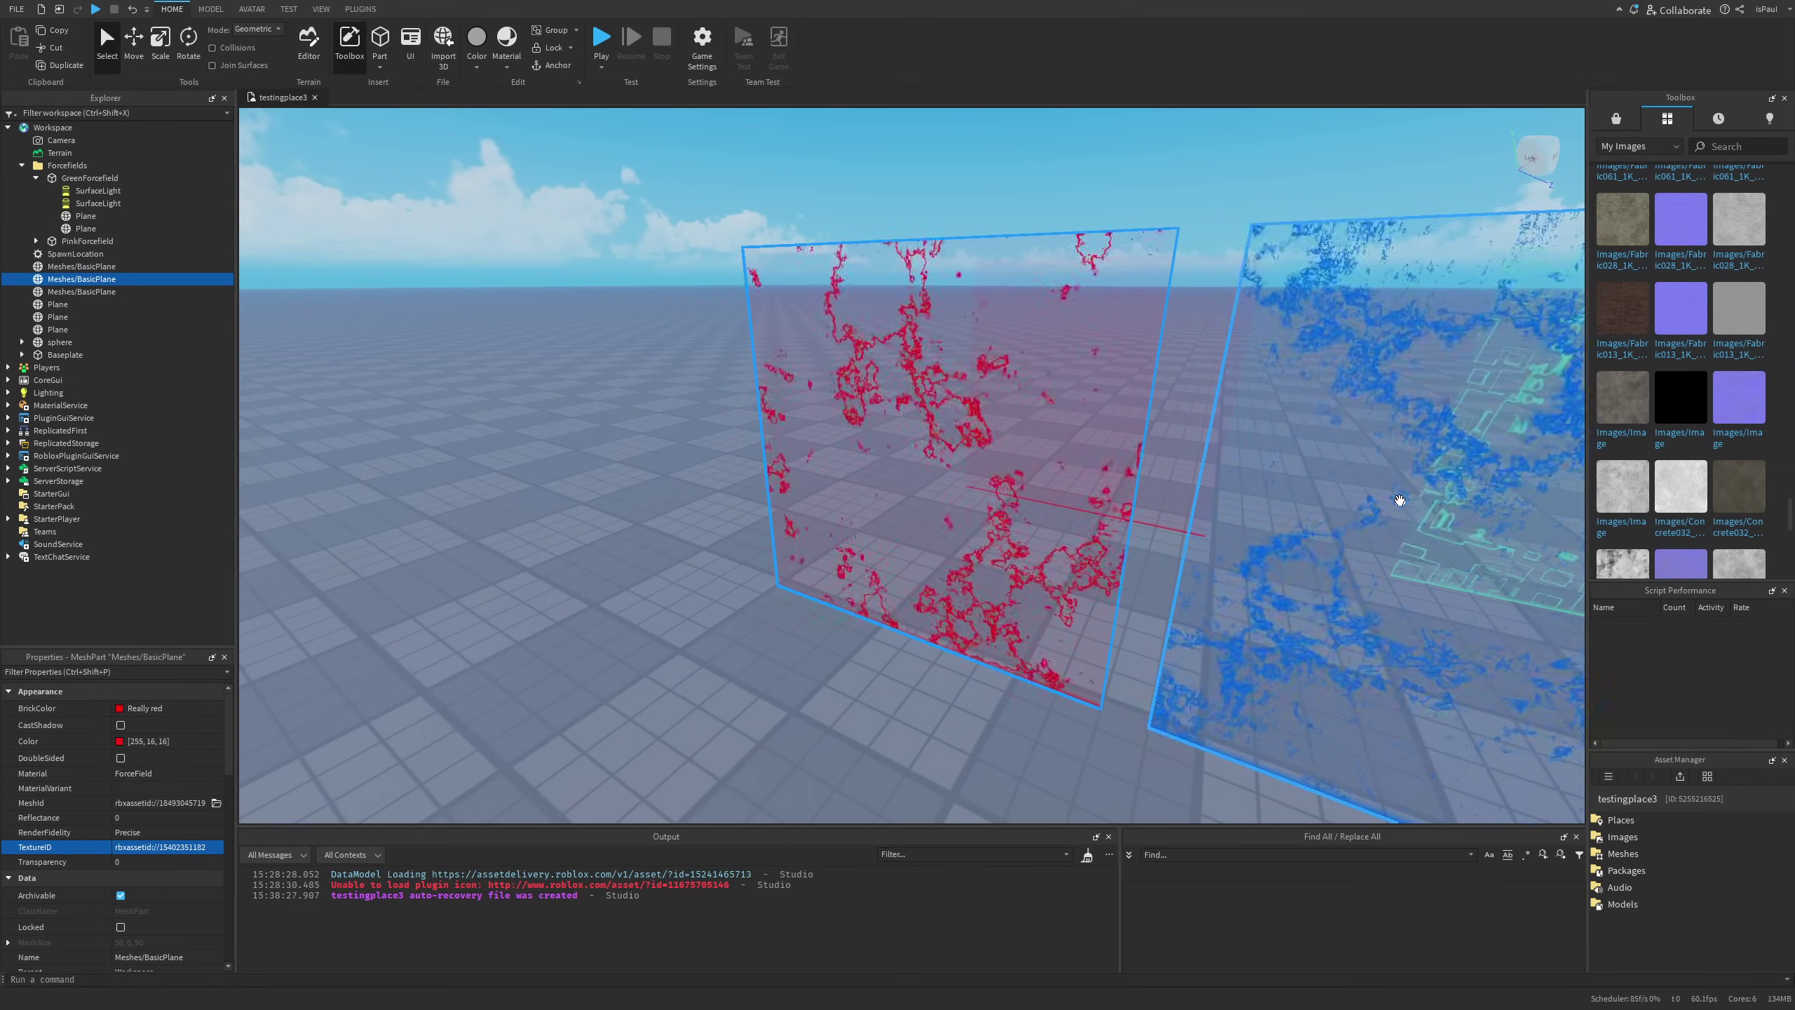
{"action": "mouse_move", "coordinate": [1626, 241]}
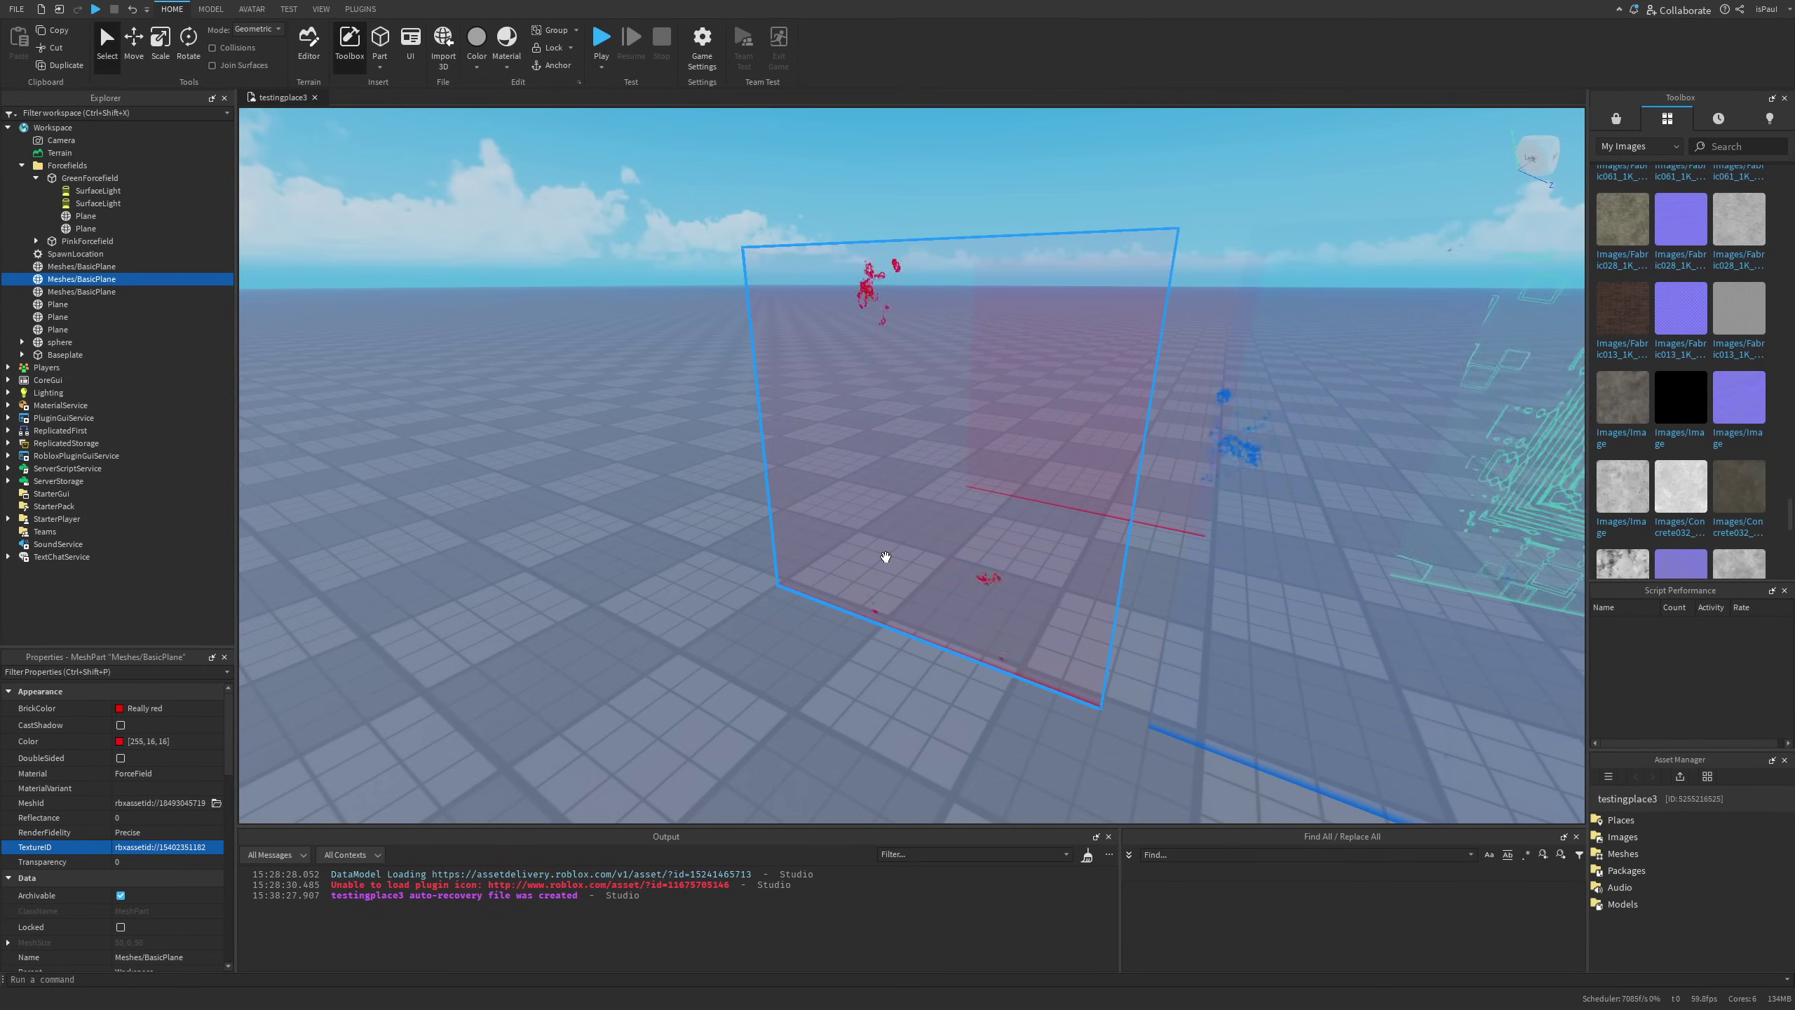
{"action": "left_click", "coordinate": [134, 847]}
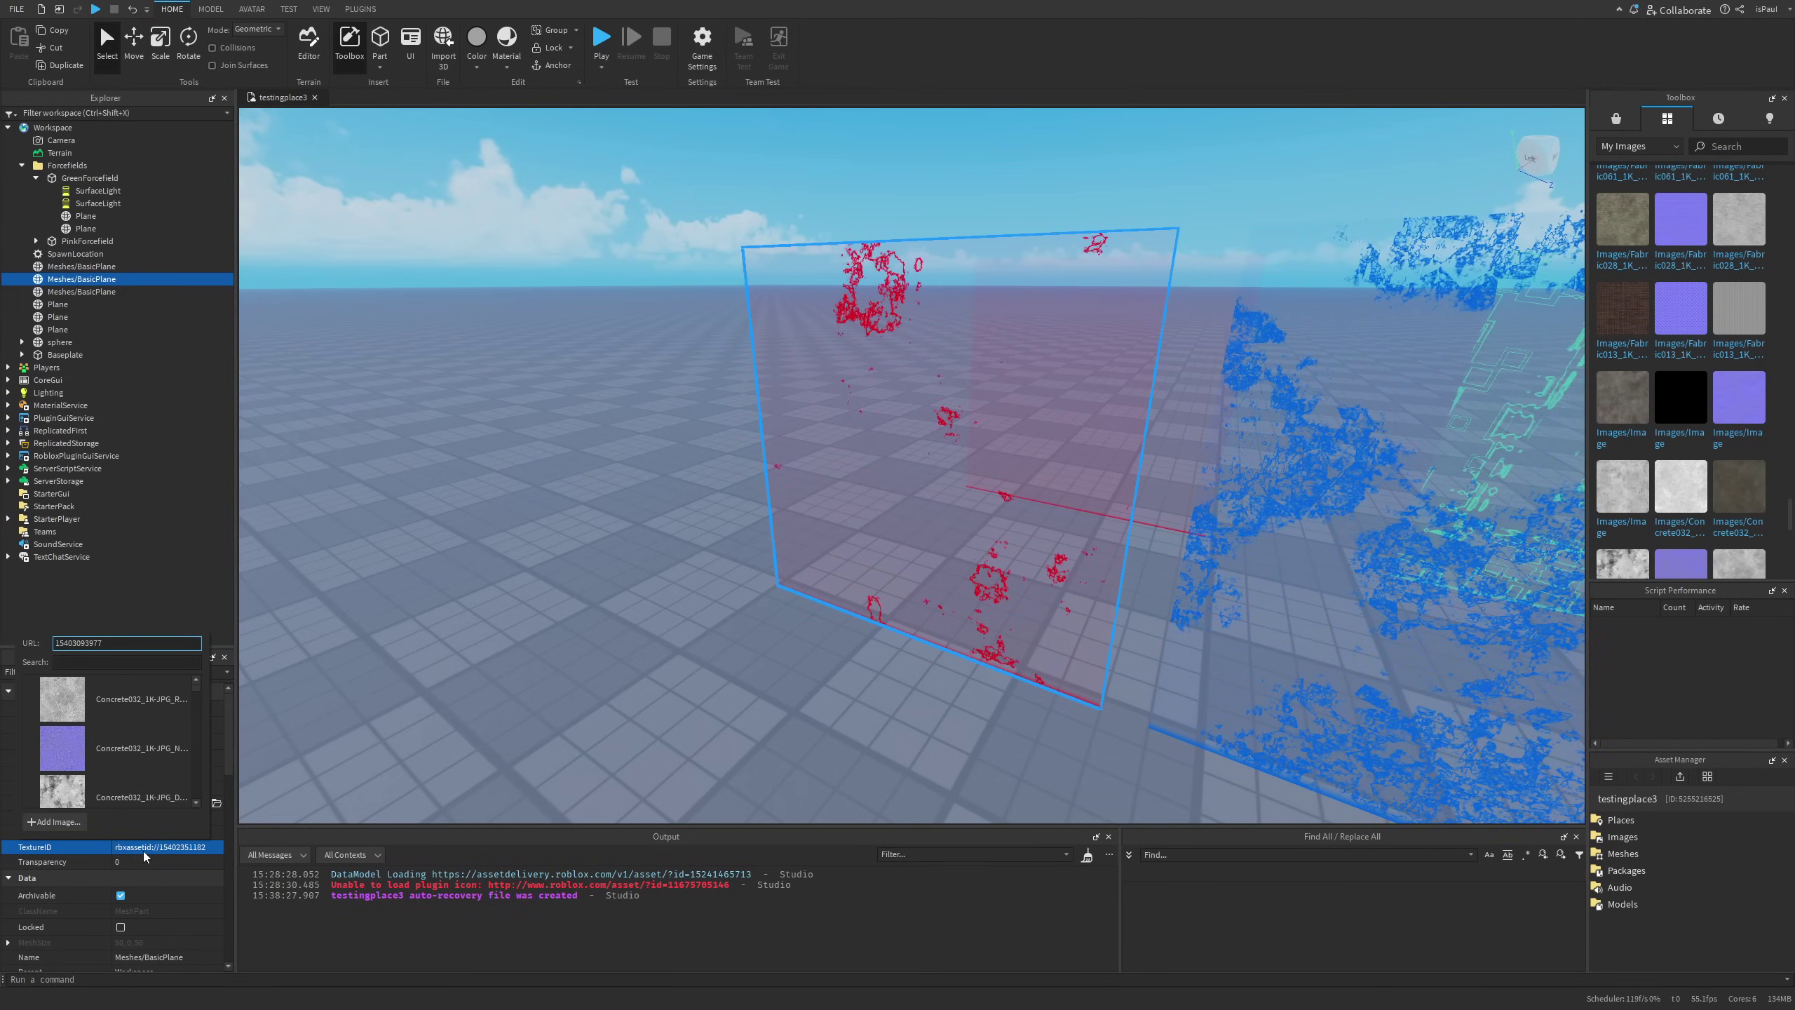
{"action": "key", "text": "Return"}
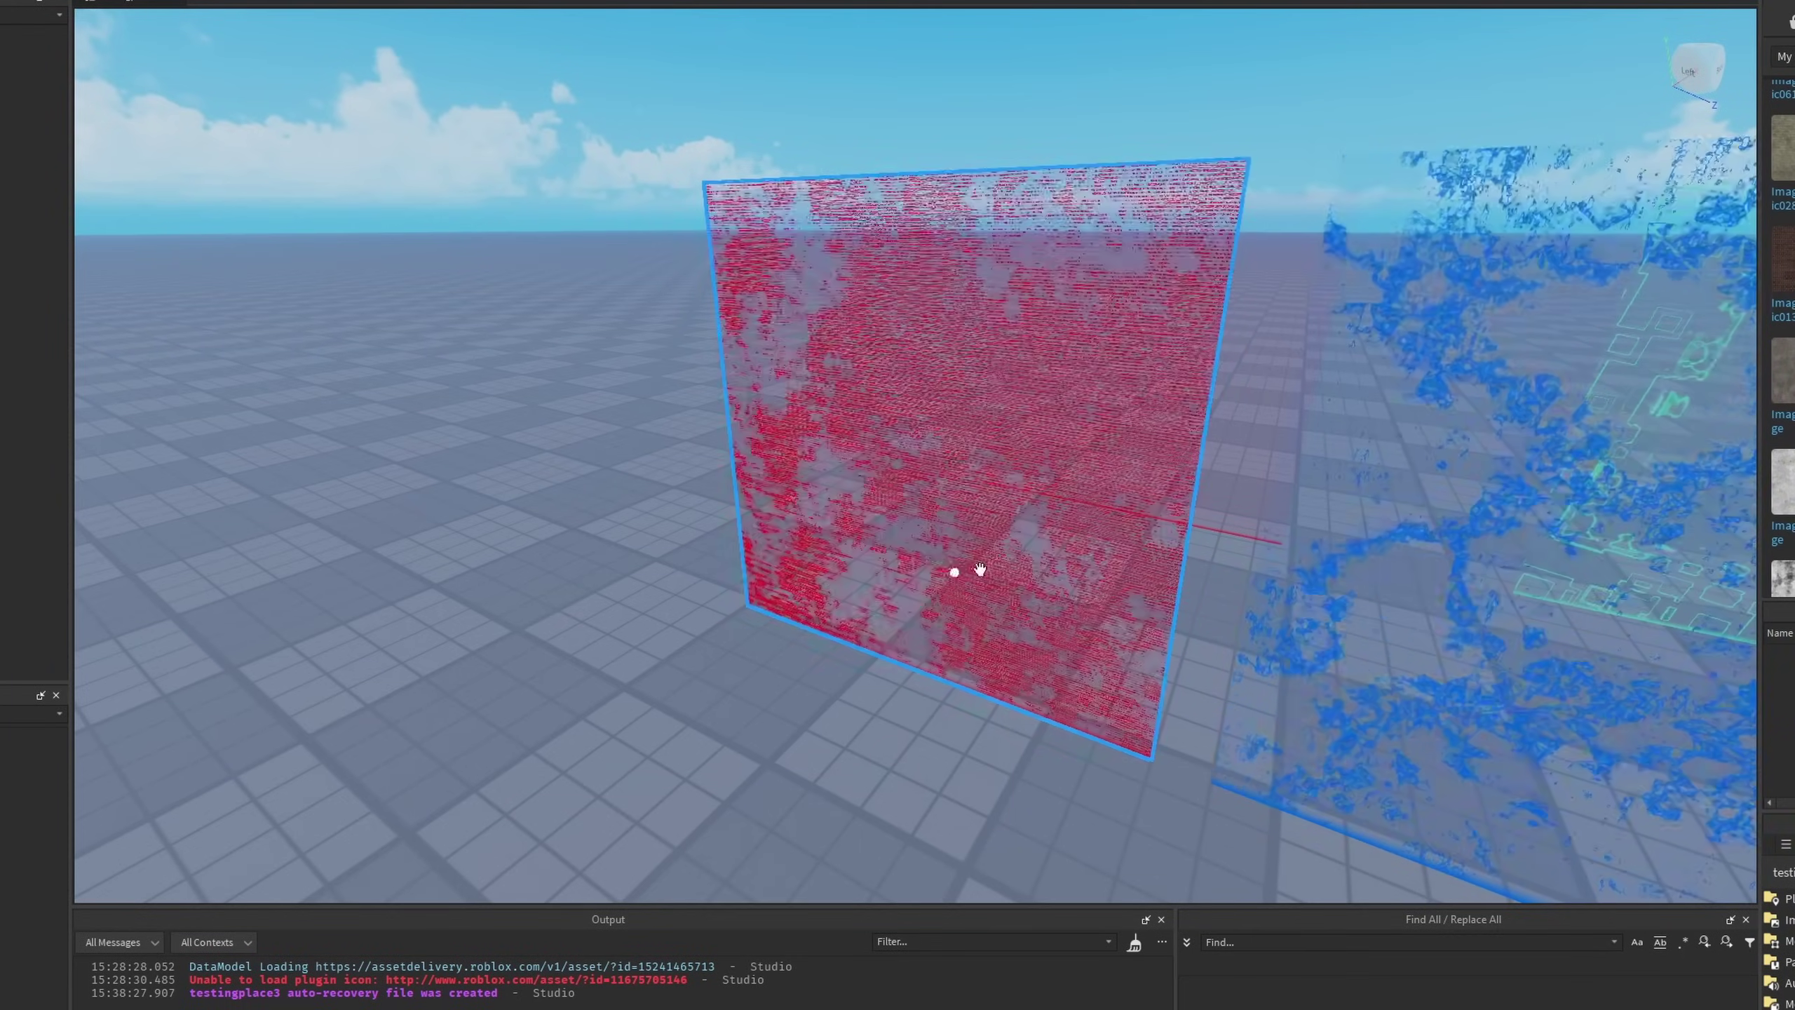
{"action": "left_click", "coordinate": [887, 726]}
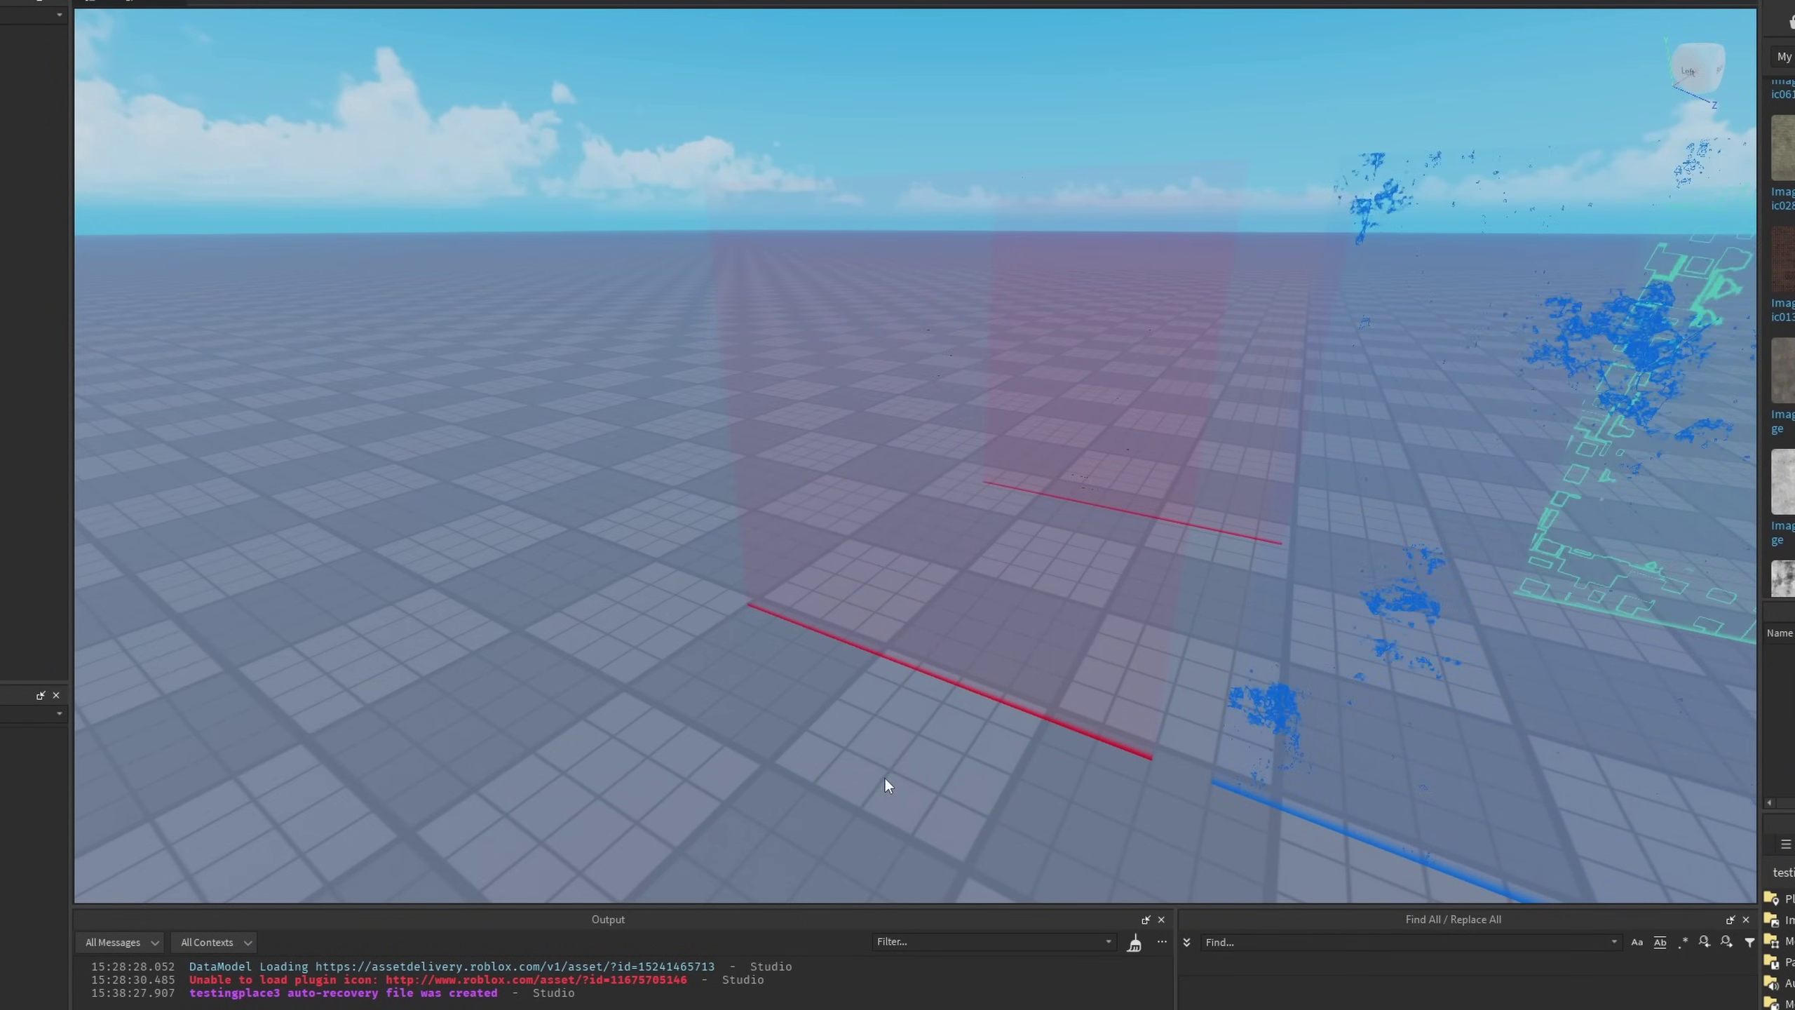
{"action": "left_click", "coordinate": [930, 481]}
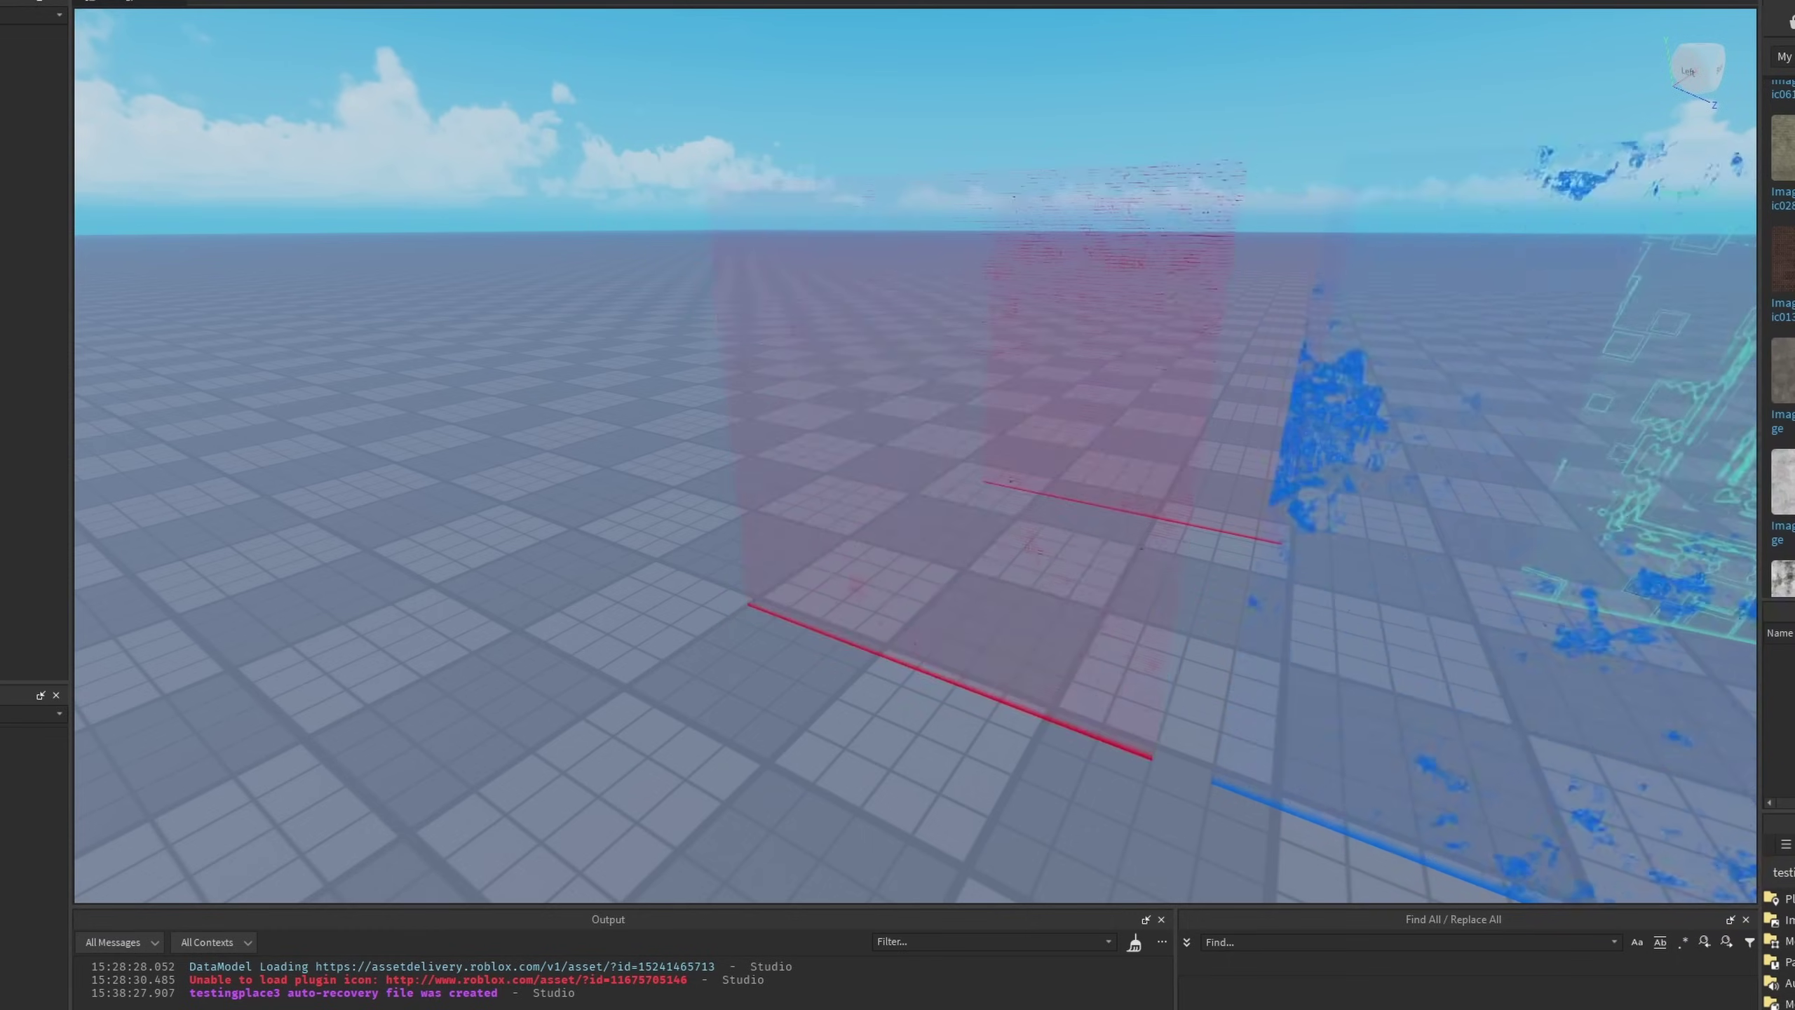
{"action": "left_click", "coordinate": [947, 422]}
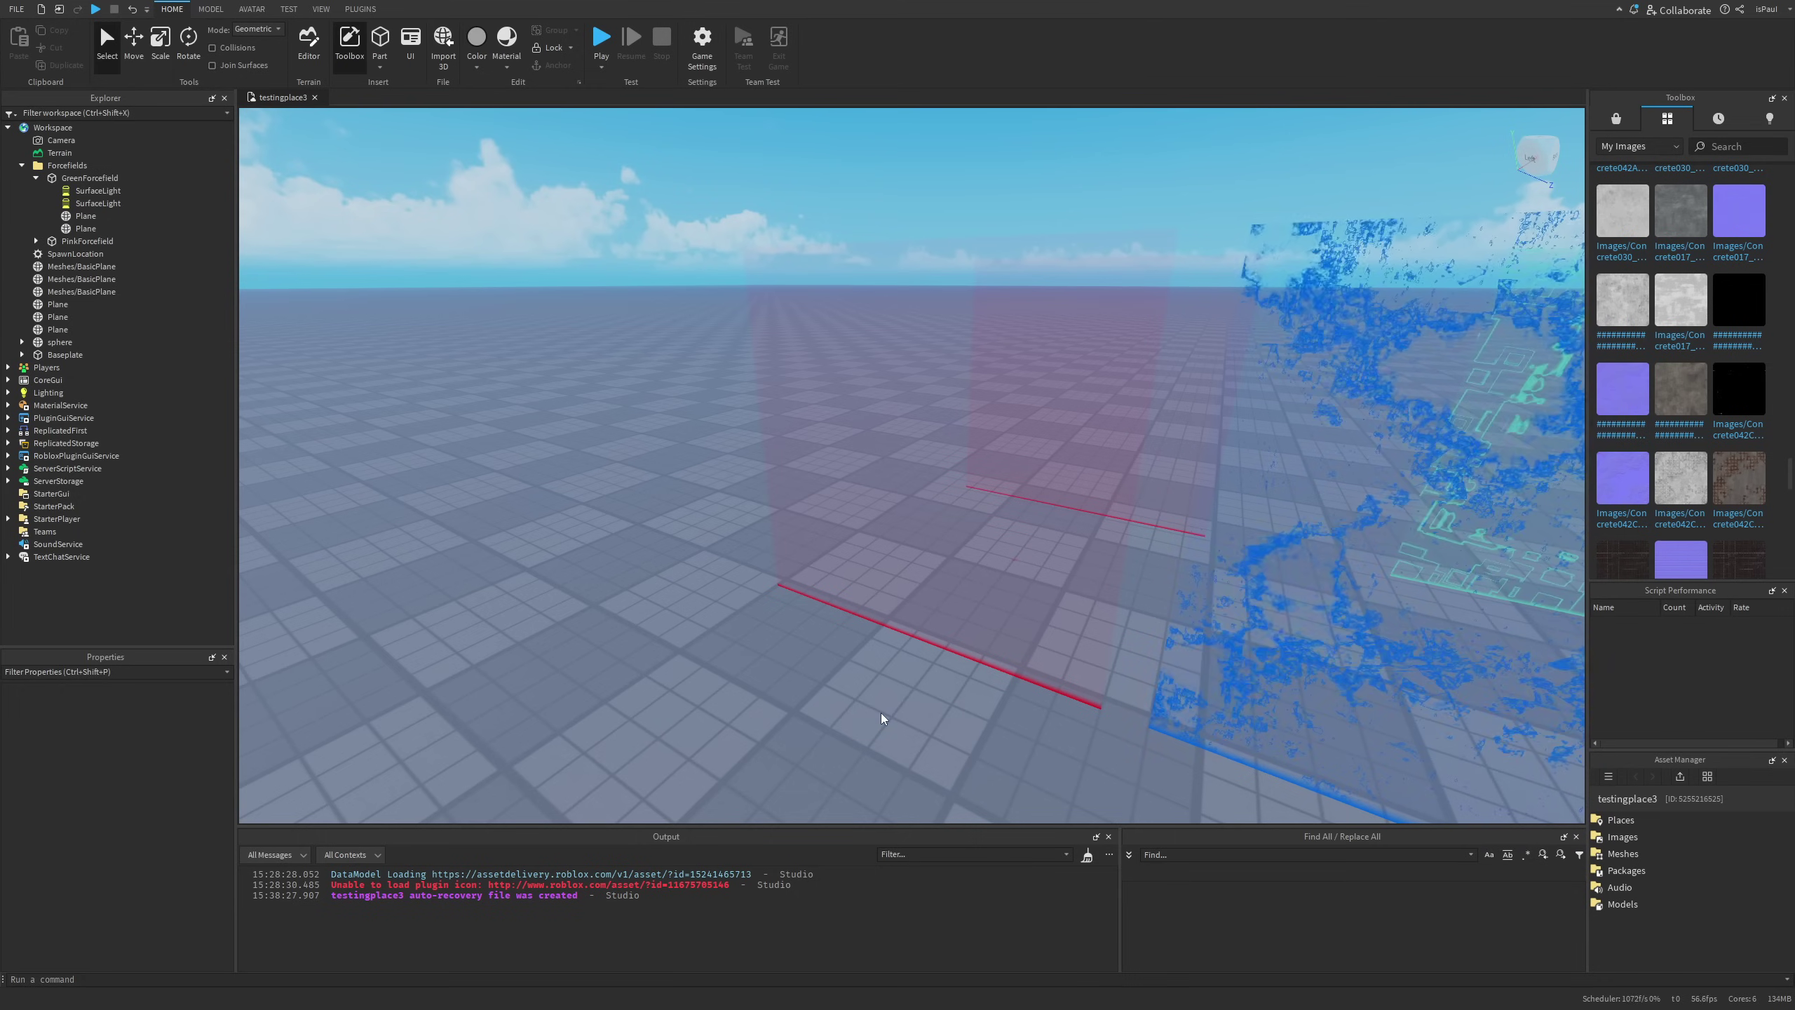
Examine the green textured planes and the green and pink forcefields from several angles.
{"action": "key", "text": "a"}
{"action": "right_click_drag", "start_coordinate": [1029, 711], "coordinate": [1028, 711]}
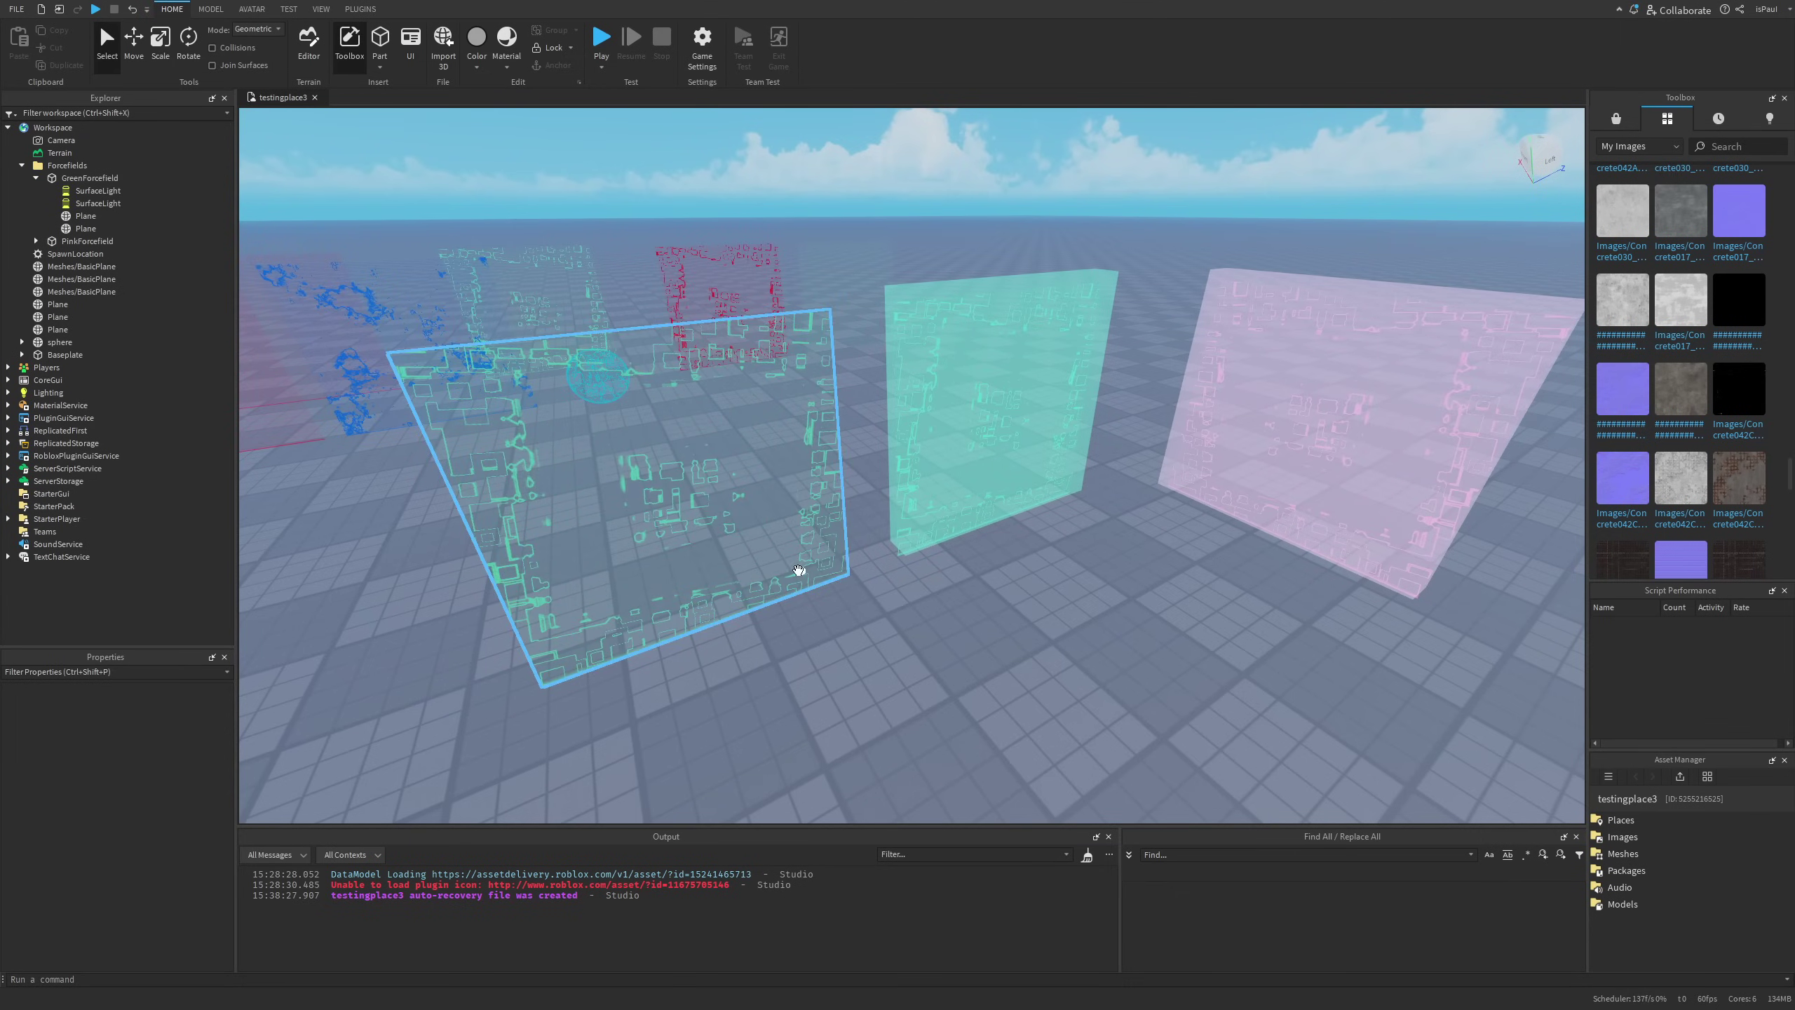
{"action": "left_click", "coordinate": [745, 573]}
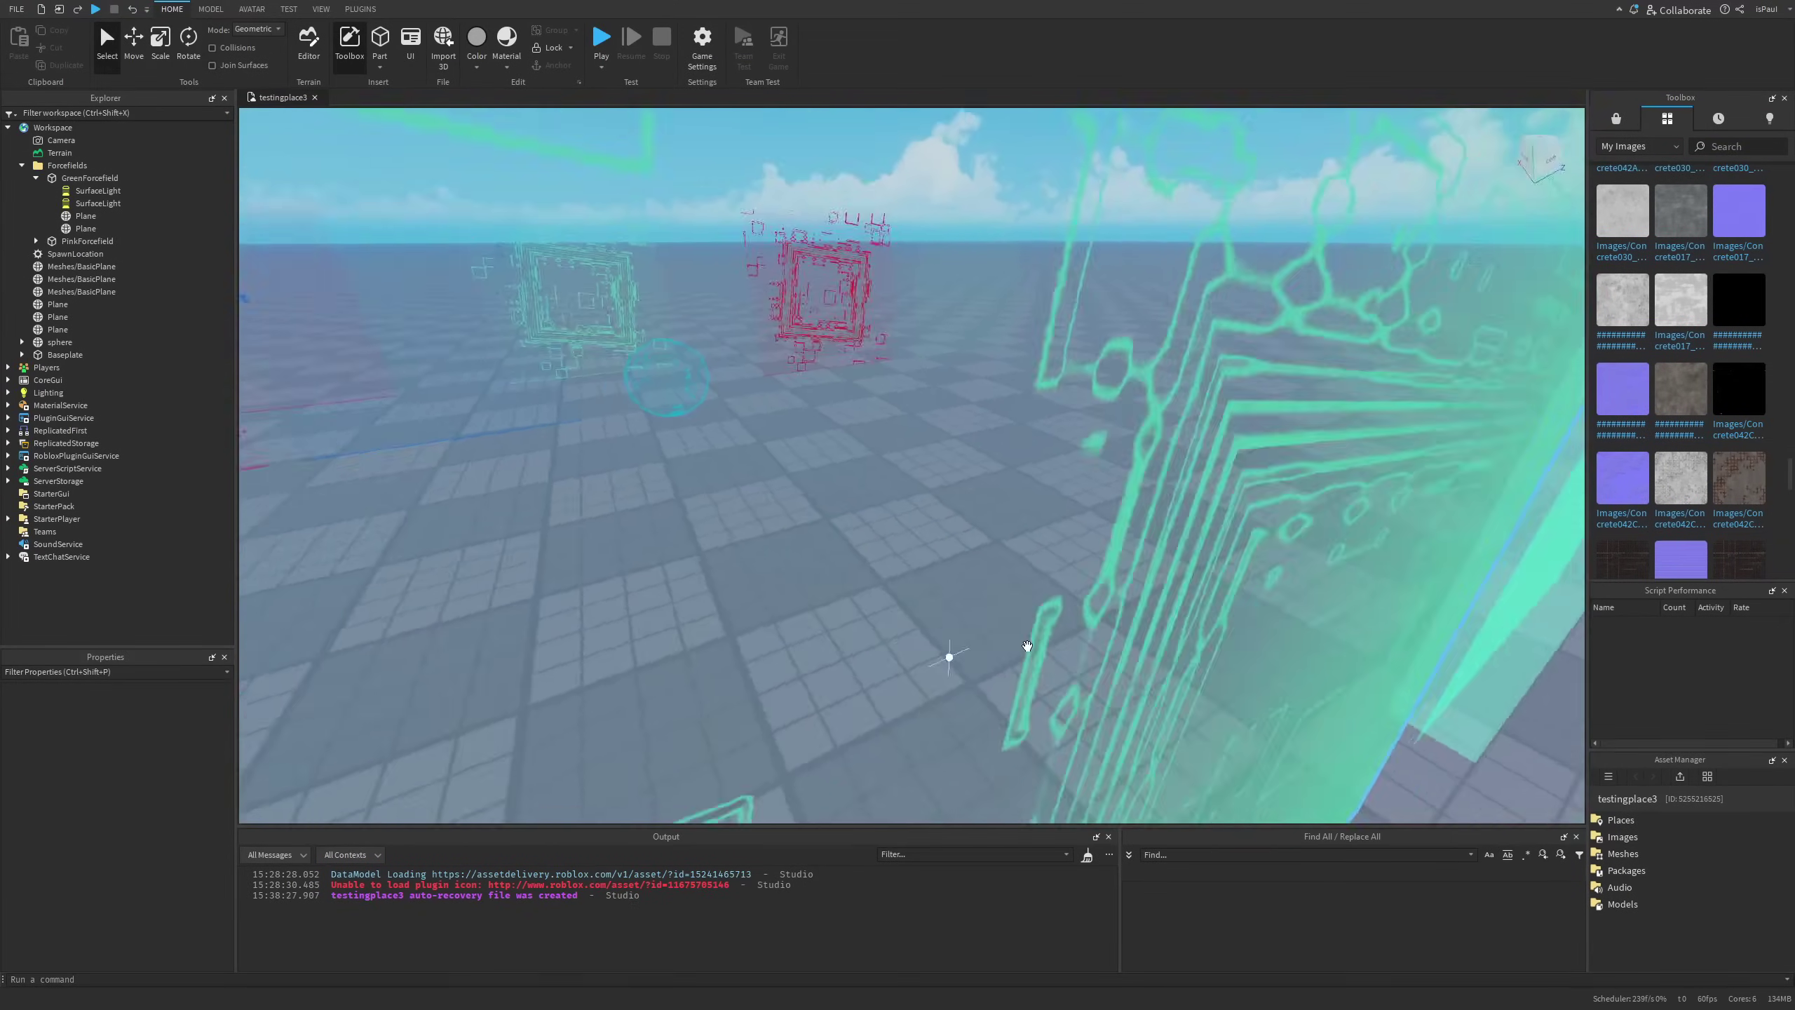
{"action": "key", "text": "s"}
{"action": "right_click_drag", "start_coordinate": [1025, 645], "coordinate": [1017, 549]}
{"action": "right_click_drag", "start_coordinate": [969, 612], "coordinate": [1054, 663]}
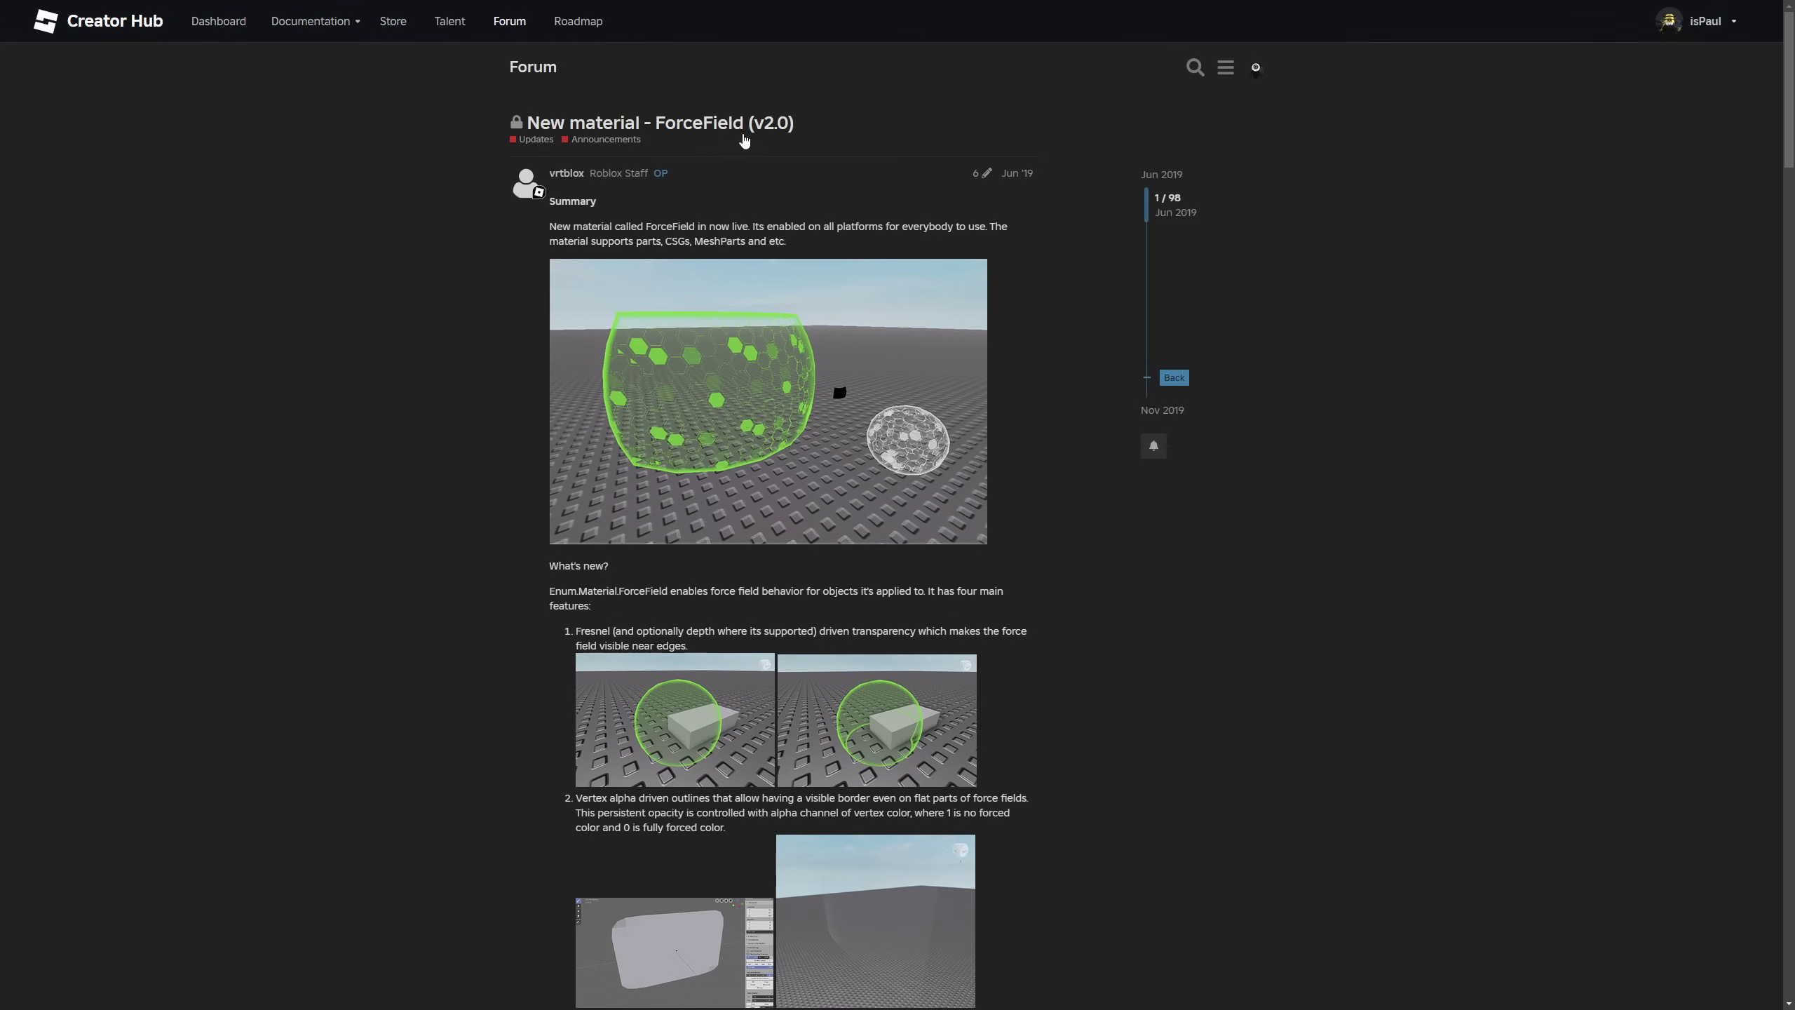
Switch to the Creator Hub forum post "New material - ForceField (v2.0)" and read through its four main features.
{"action": "scroll", "coordinate": [1001, 469], "scroll_direction": "down", "scroll_amount": 8}
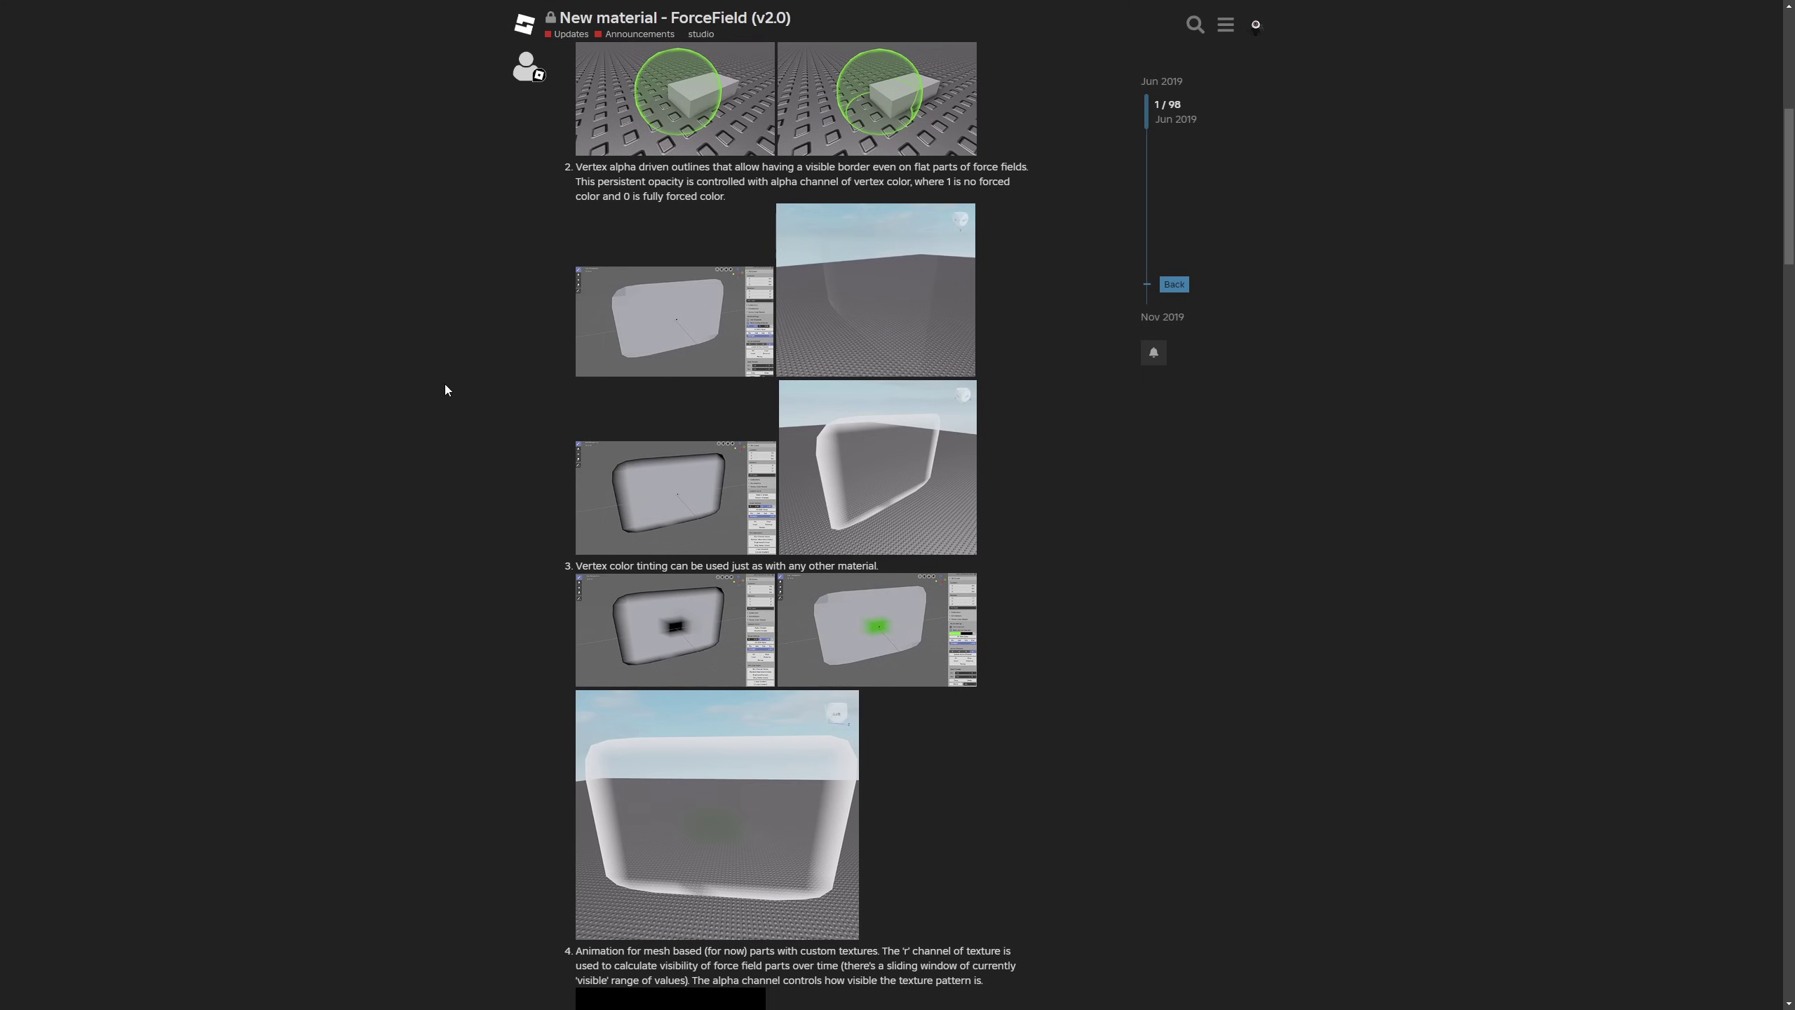
{"action": "scroll", "coordinate": [432, 312], "scroll_direction": "up", "scroll_amount": 5}
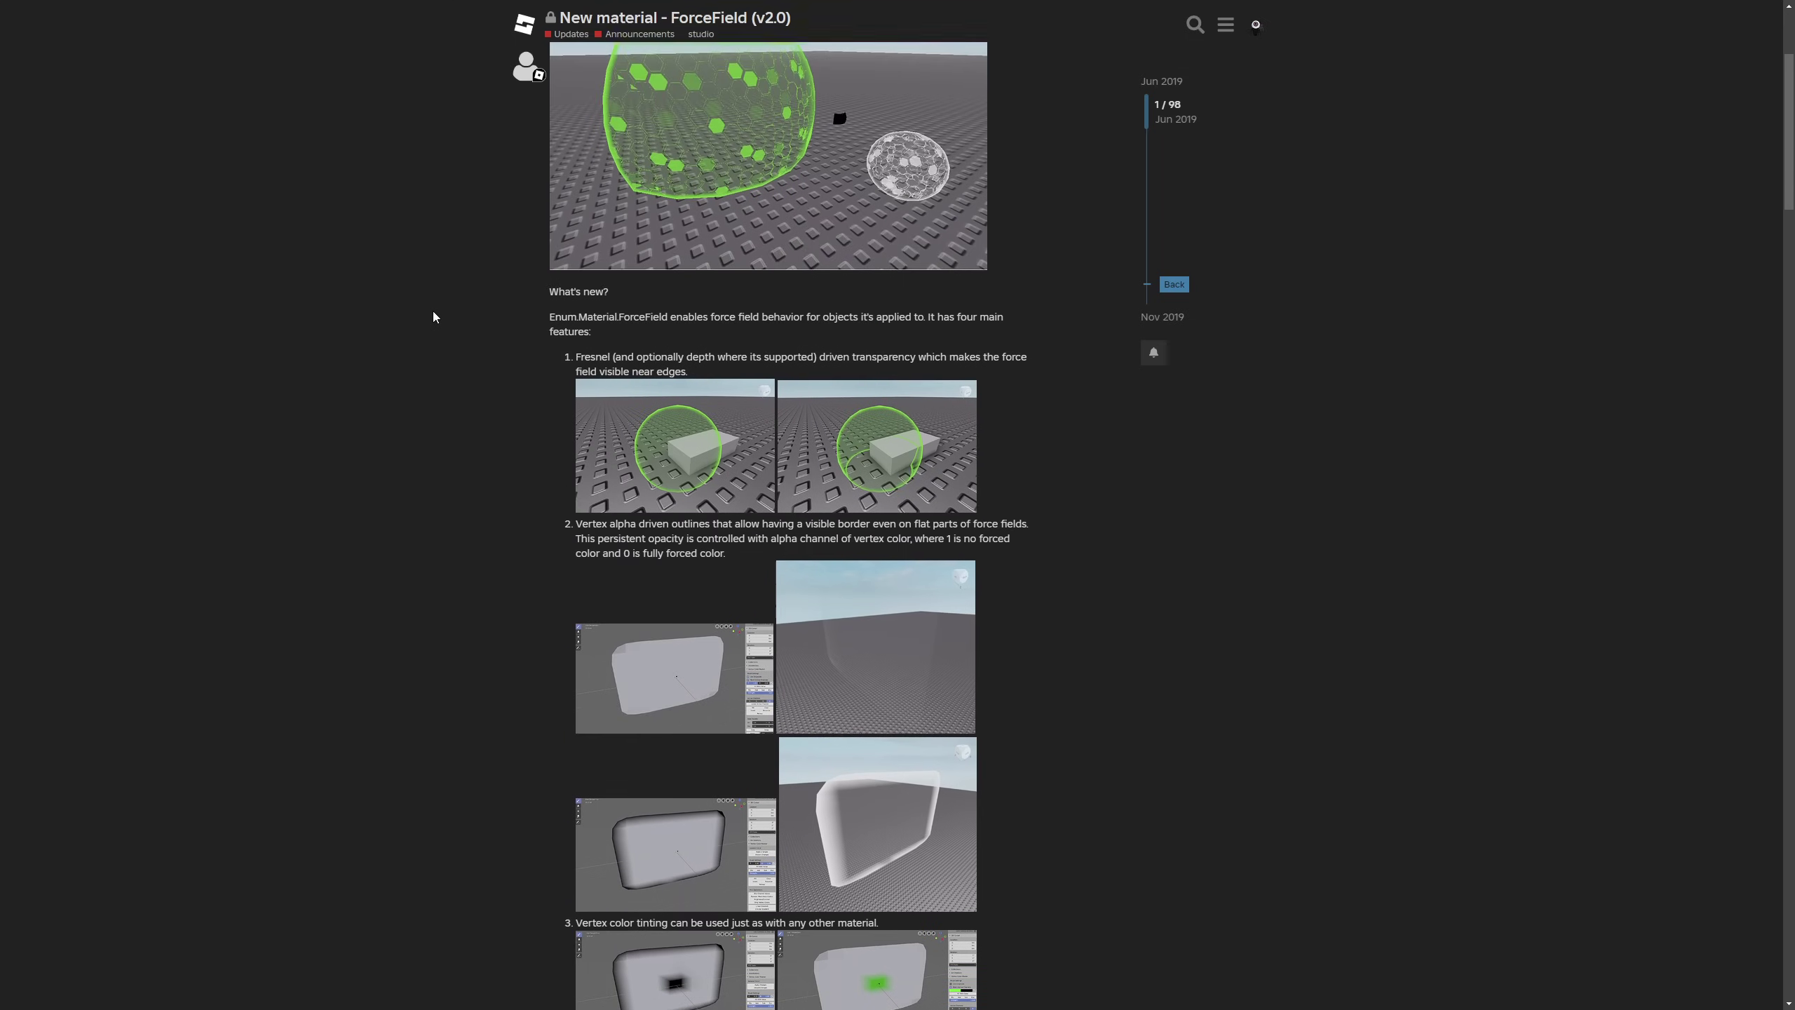
{"action": "scroll", "coordinate": [432, 312], "scroll_direction": "down", "scroll_amount": 10}
{"action": "scroll", "coordinate": [427, 312], "scroll_direction": "down", "scroll_amount": 4}
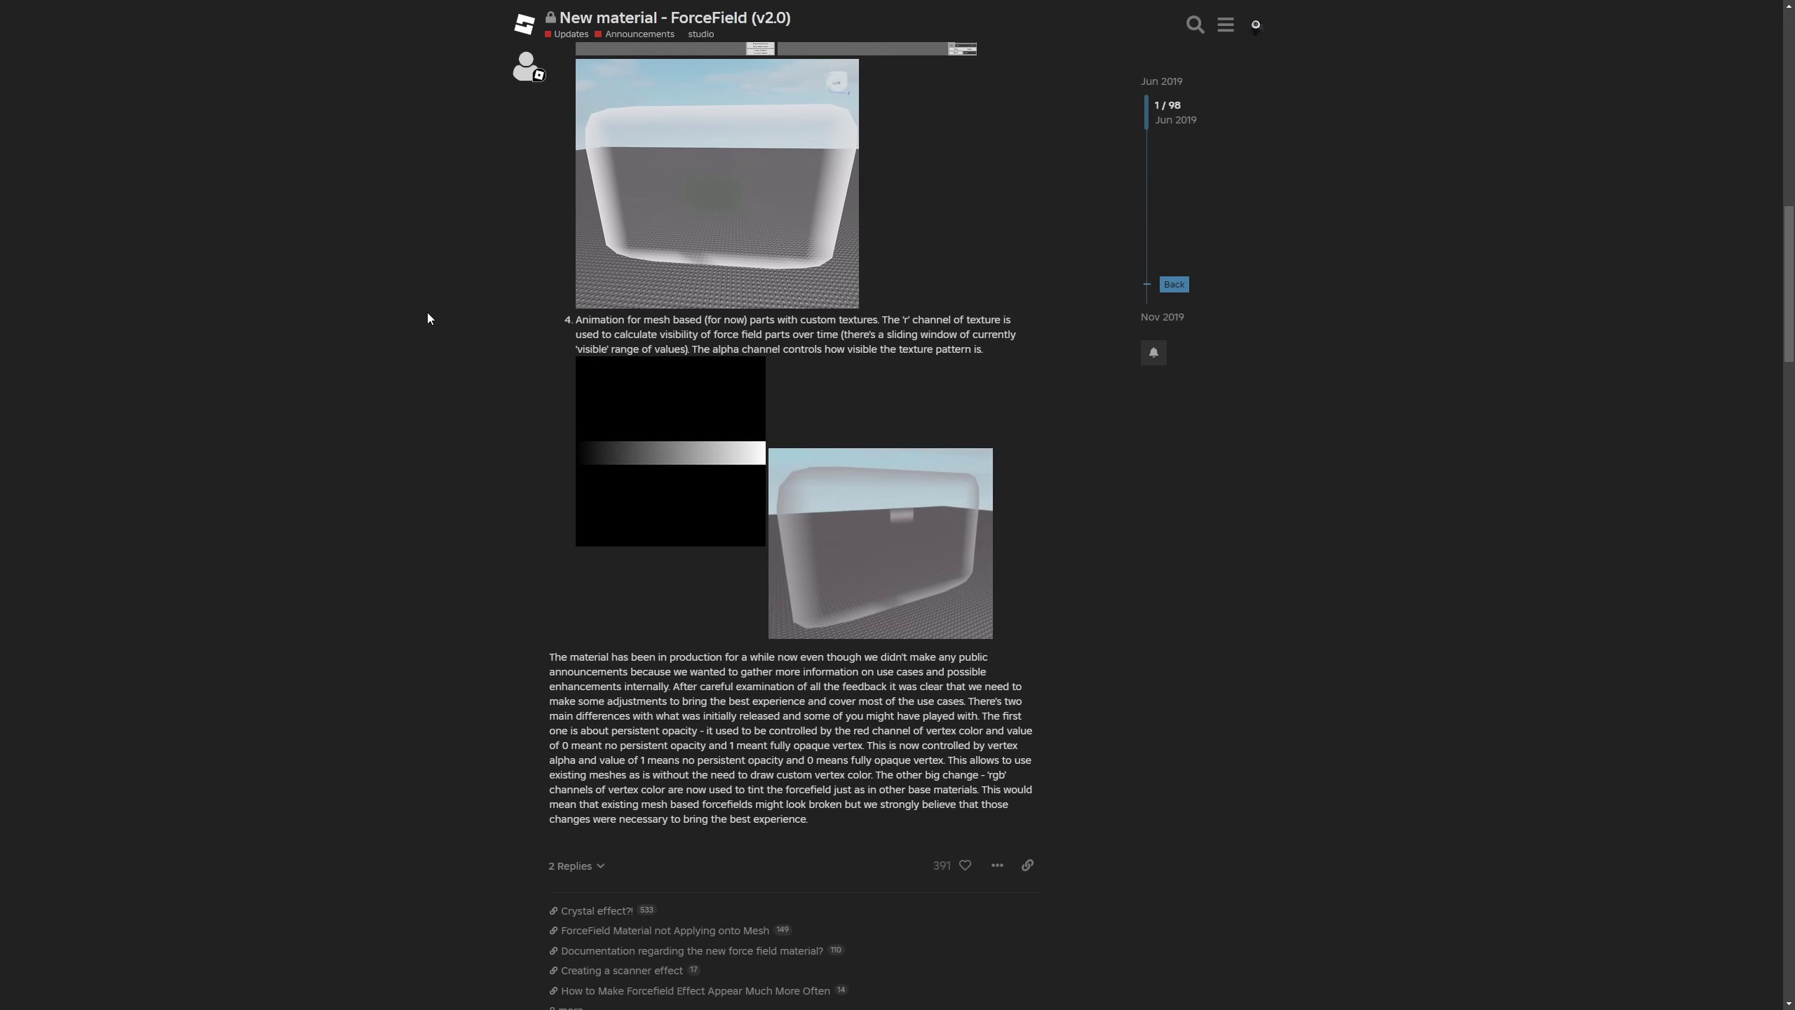
Highlight and read the fourth feature, on animating mesh parts through the 'r' channel of custom textures.
{"action": "left_click_drag", "start_coordinate": [573, 320], "coordinate": [960, 340]}
{"action": "left_click", "coordinate": [1004, 386]}
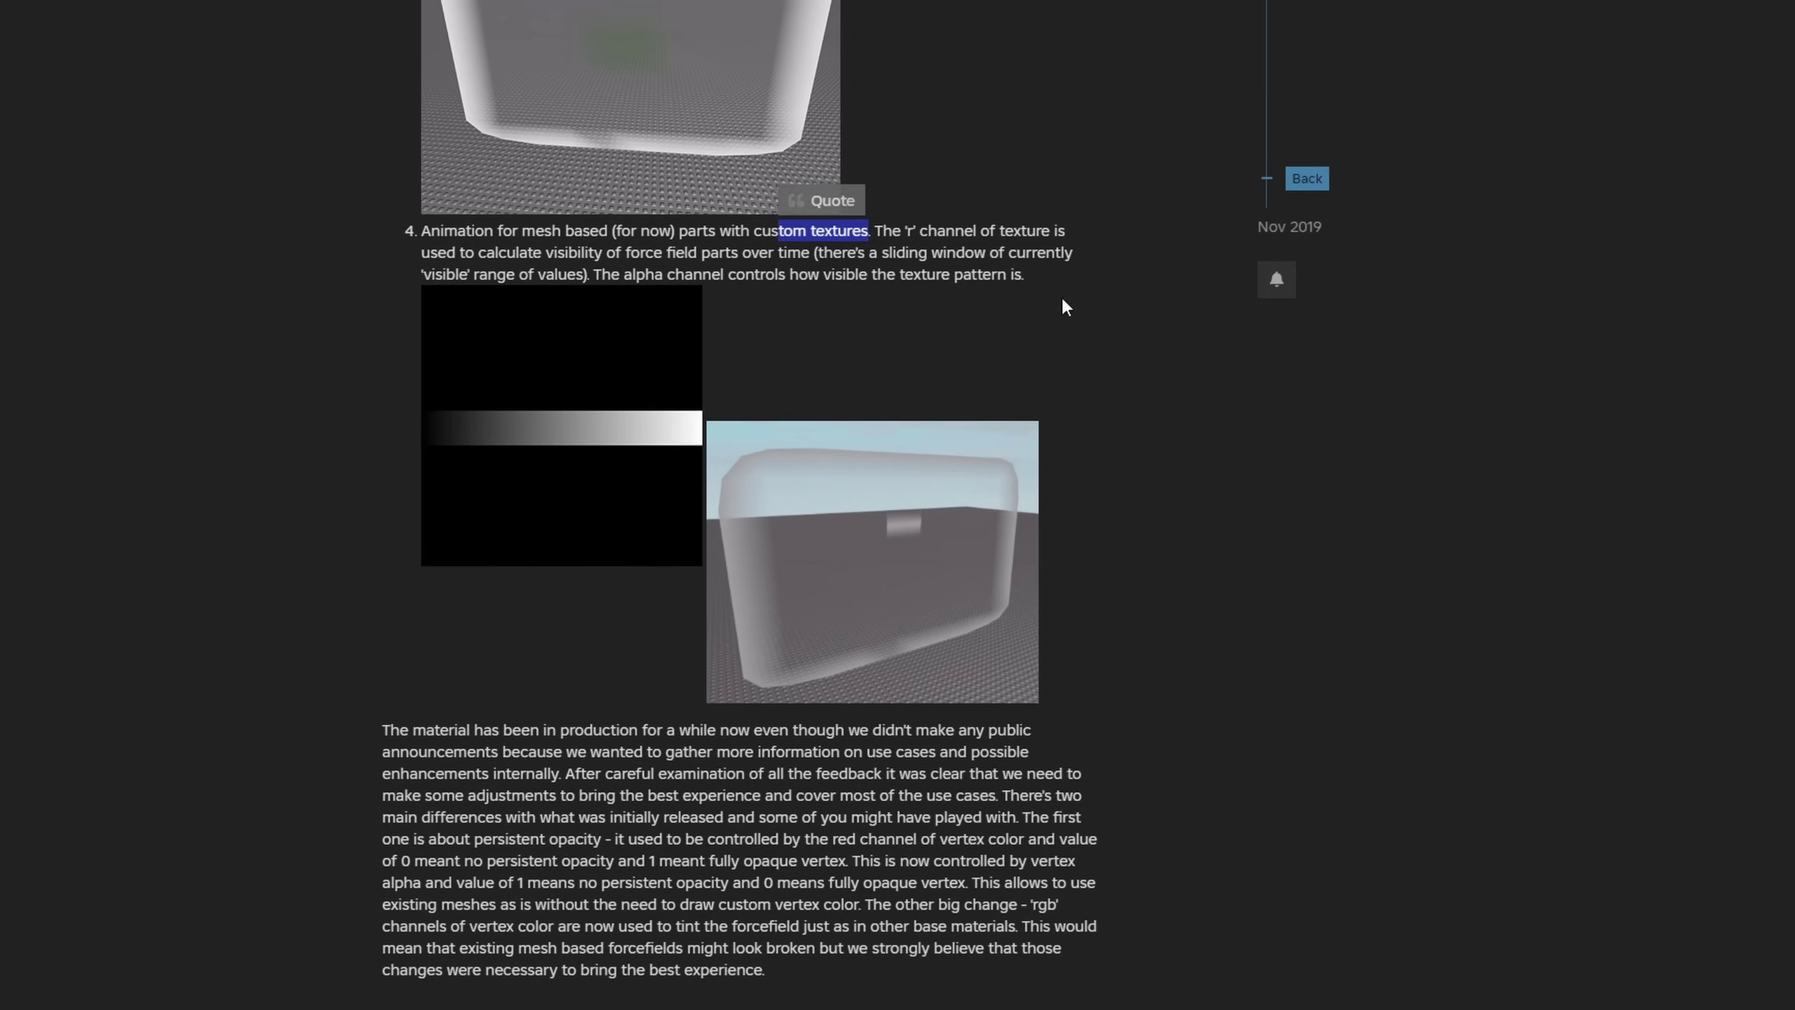
{"action": "left_click", "coordinate": [1091, 296]}
{"action": "left_click_drag", "start_coordinate": [875, 232], "coordinate": [922, 234]}
{"action": "left_click", "coordinate": [920, 248]}
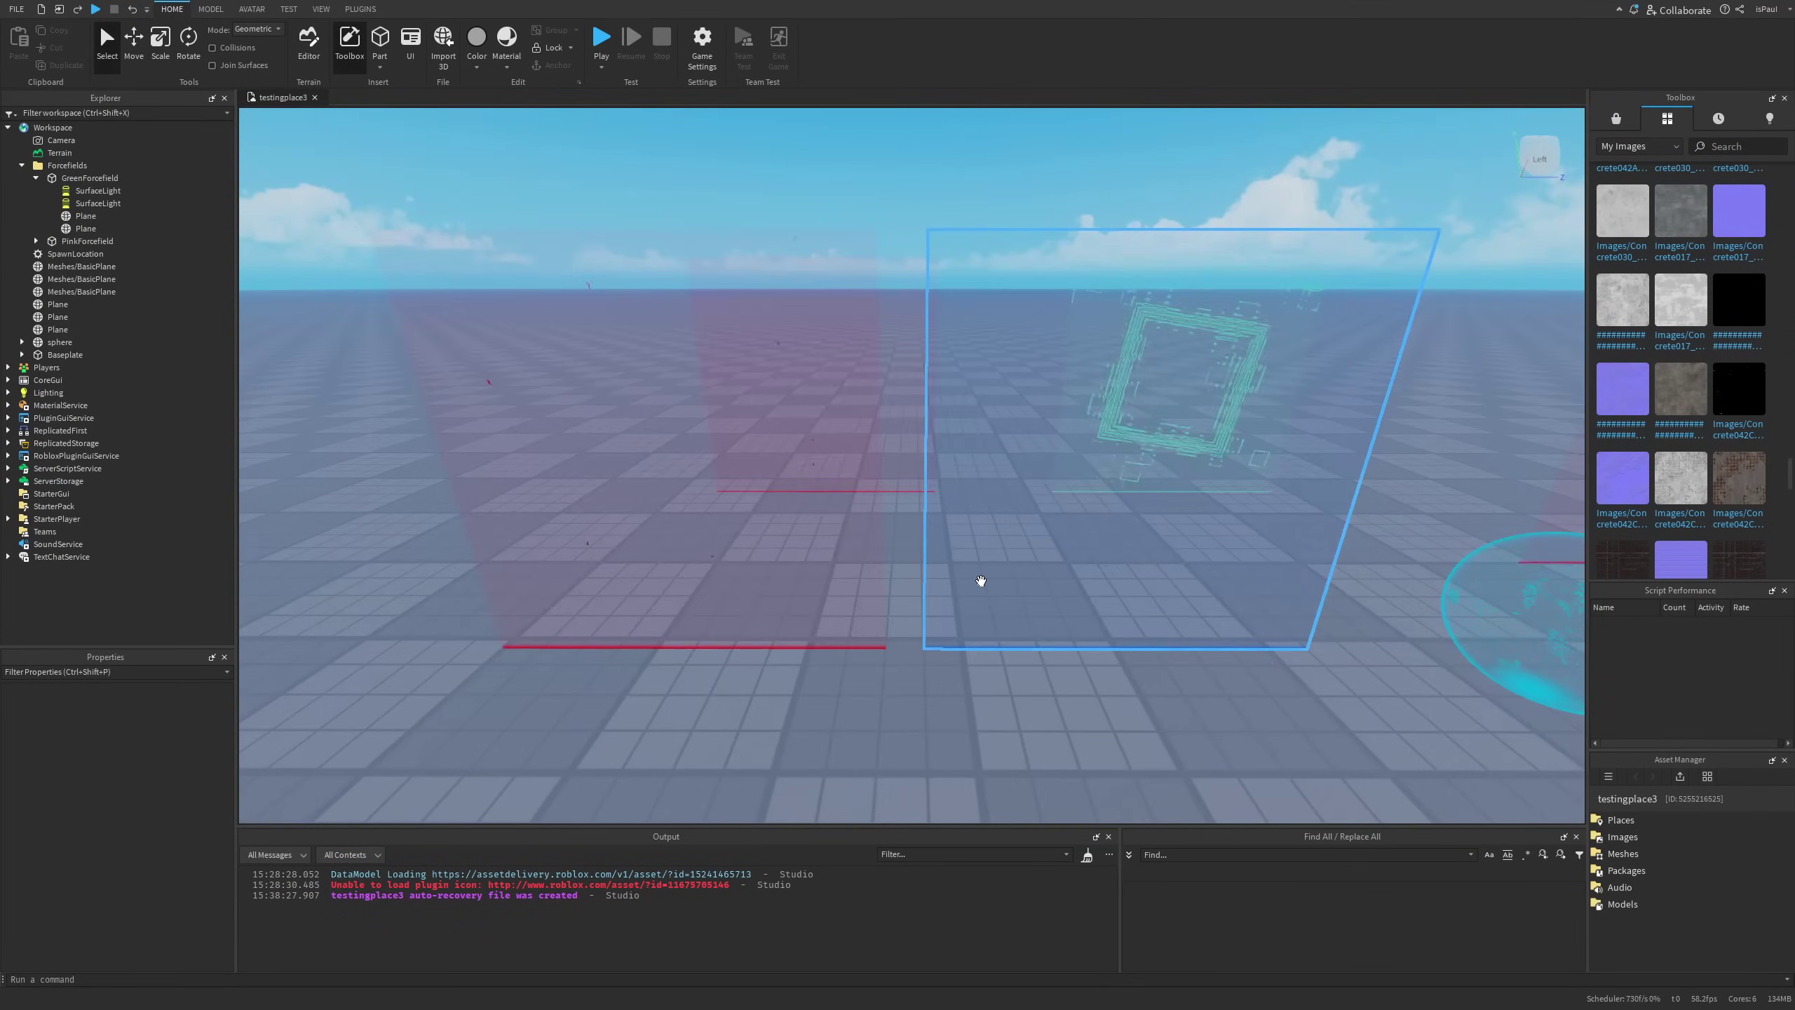
Switch to Roblox Studio and examine the cyan ForceField sphere up close.
{"action": "right_click_drag", "start_coordinate": [1066, 563], "coordinate": [1063, 563]}
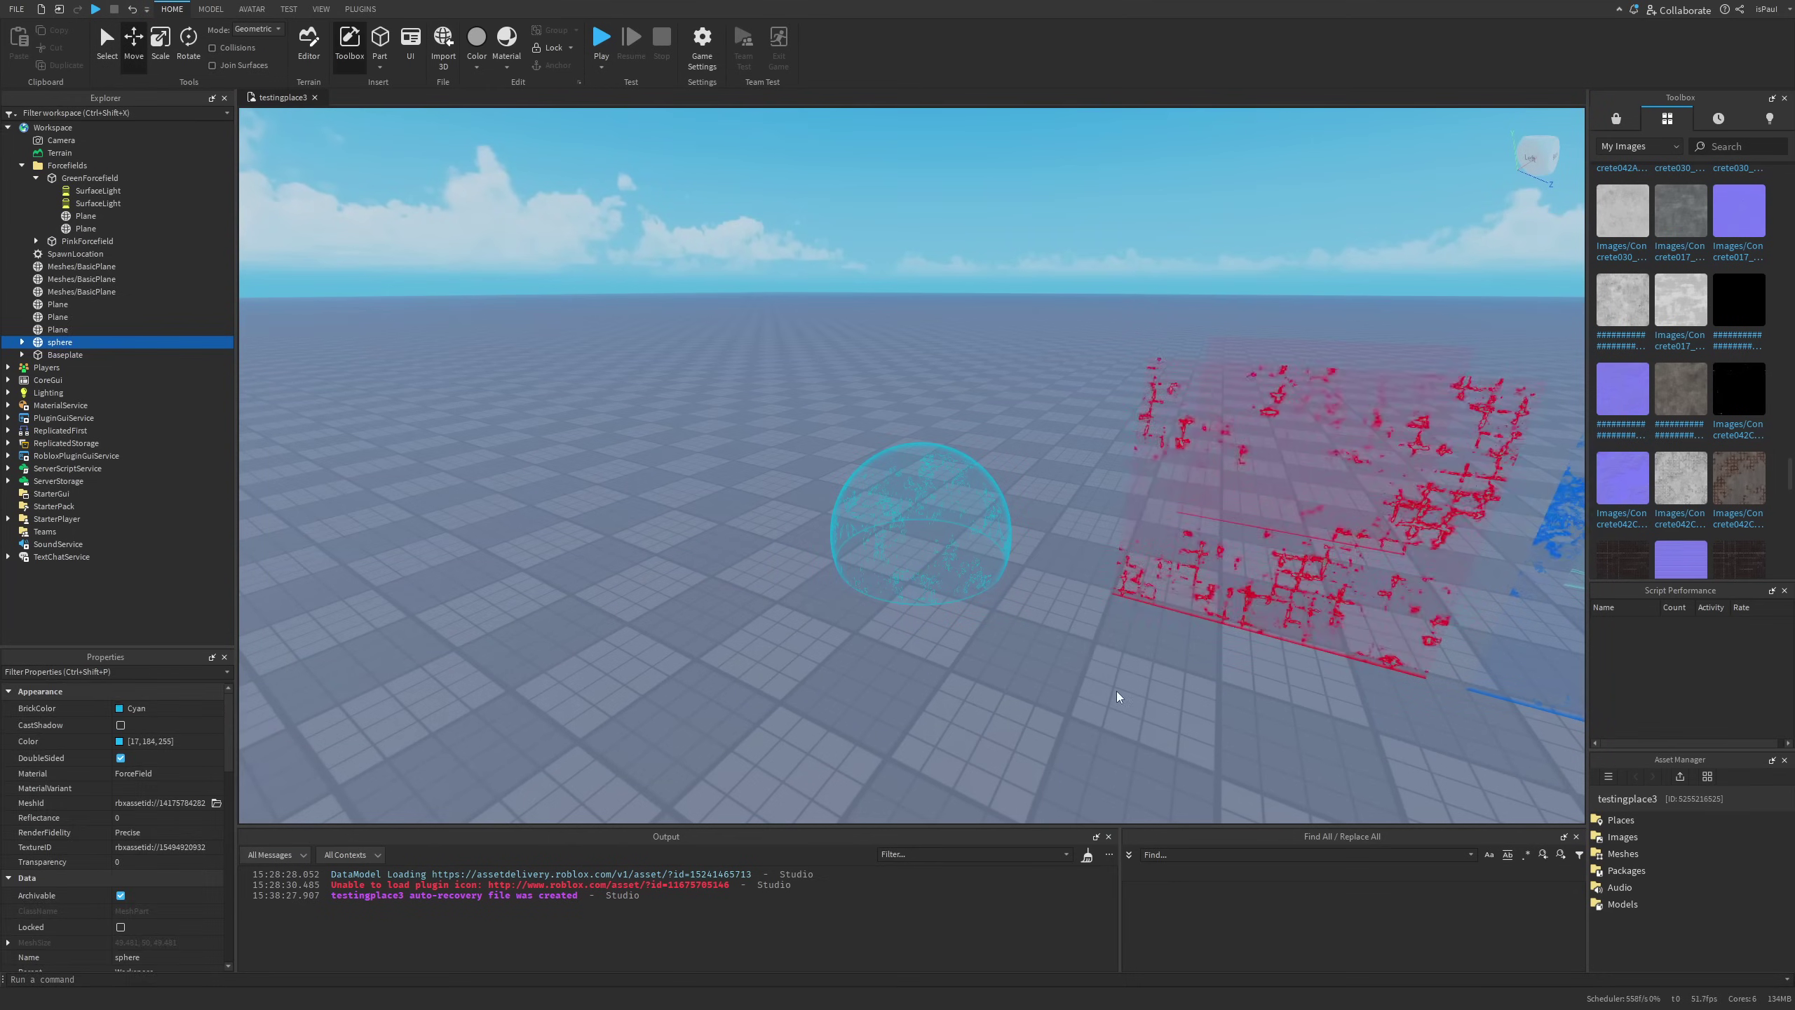
{"action": "left_click", "coordinate": [1116, 690]}
{"action": "right_click_drag", "start_coordinate": [1116, 690], "coordinate": [1116, 633]}
{"action": "scroll", "coordinate": [1118, 631], "scroll_direction": "up", "scroll_amount": 6}
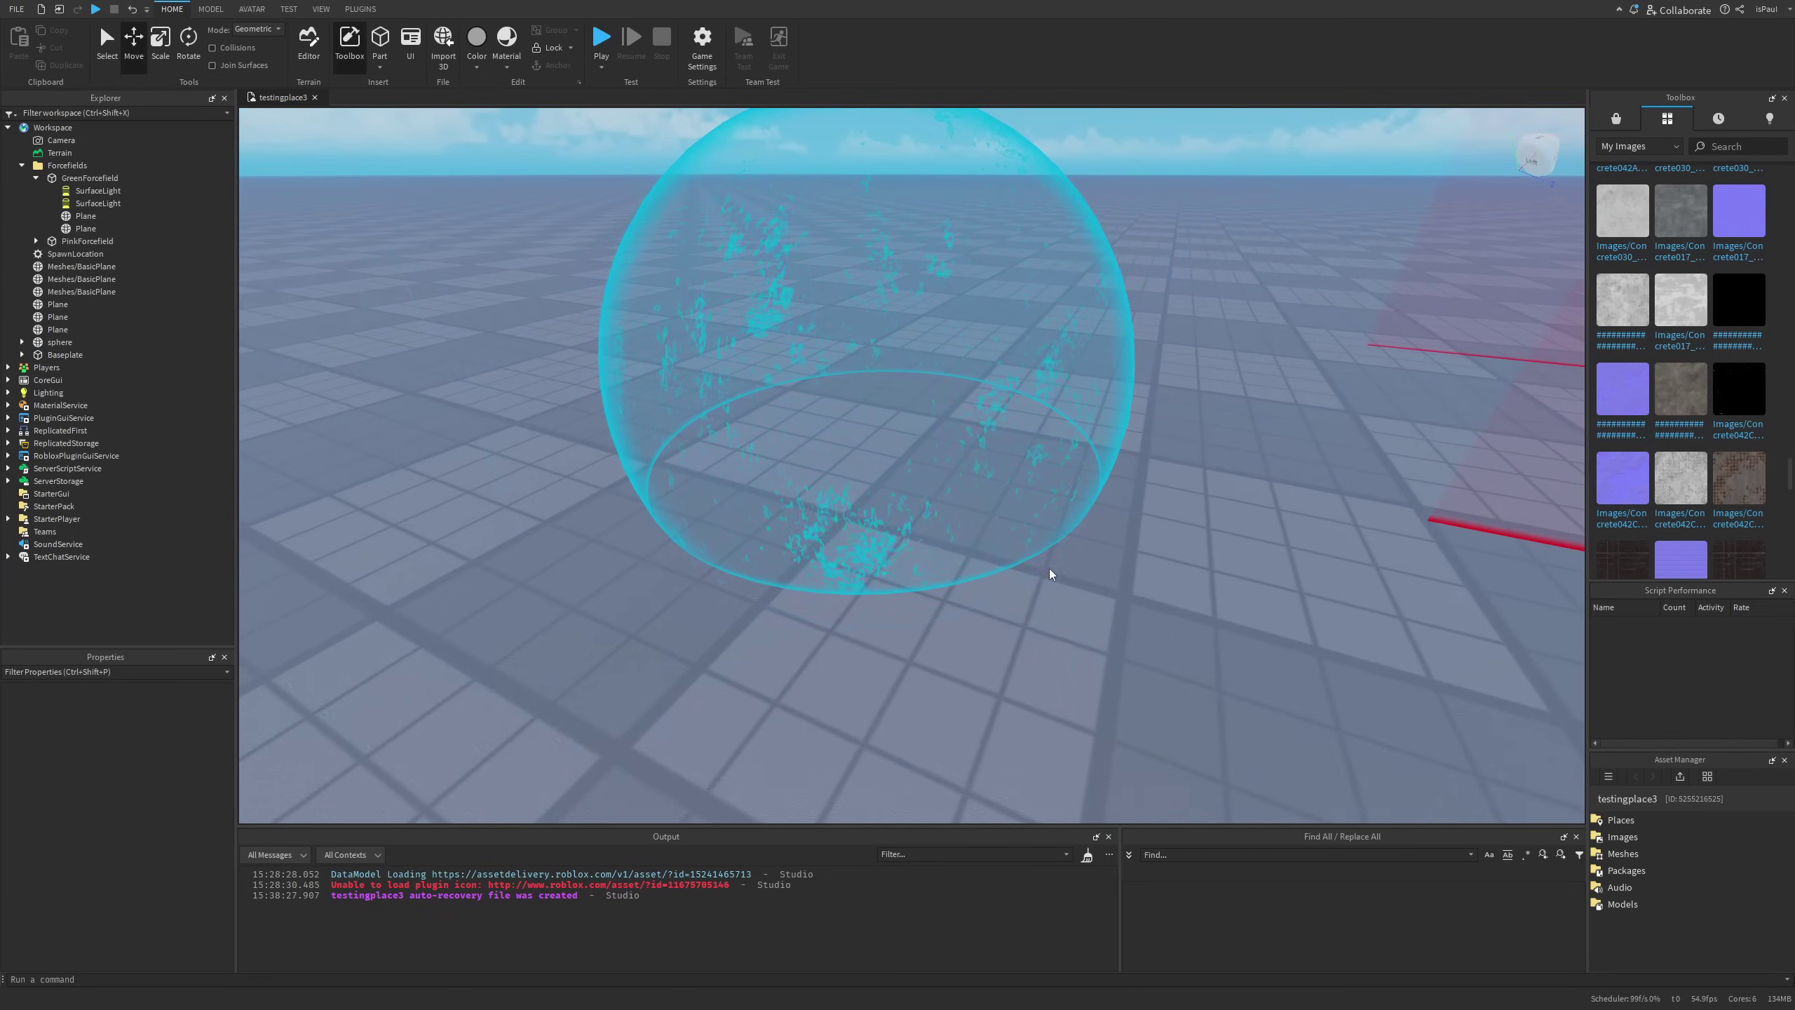
Try out other colors on the ForceField sphere, starting from blue (15, 19, 255).
{"action": "right_click_drag", "start_coordinate": [1049, 569], "coordinate": [1119, 614]}
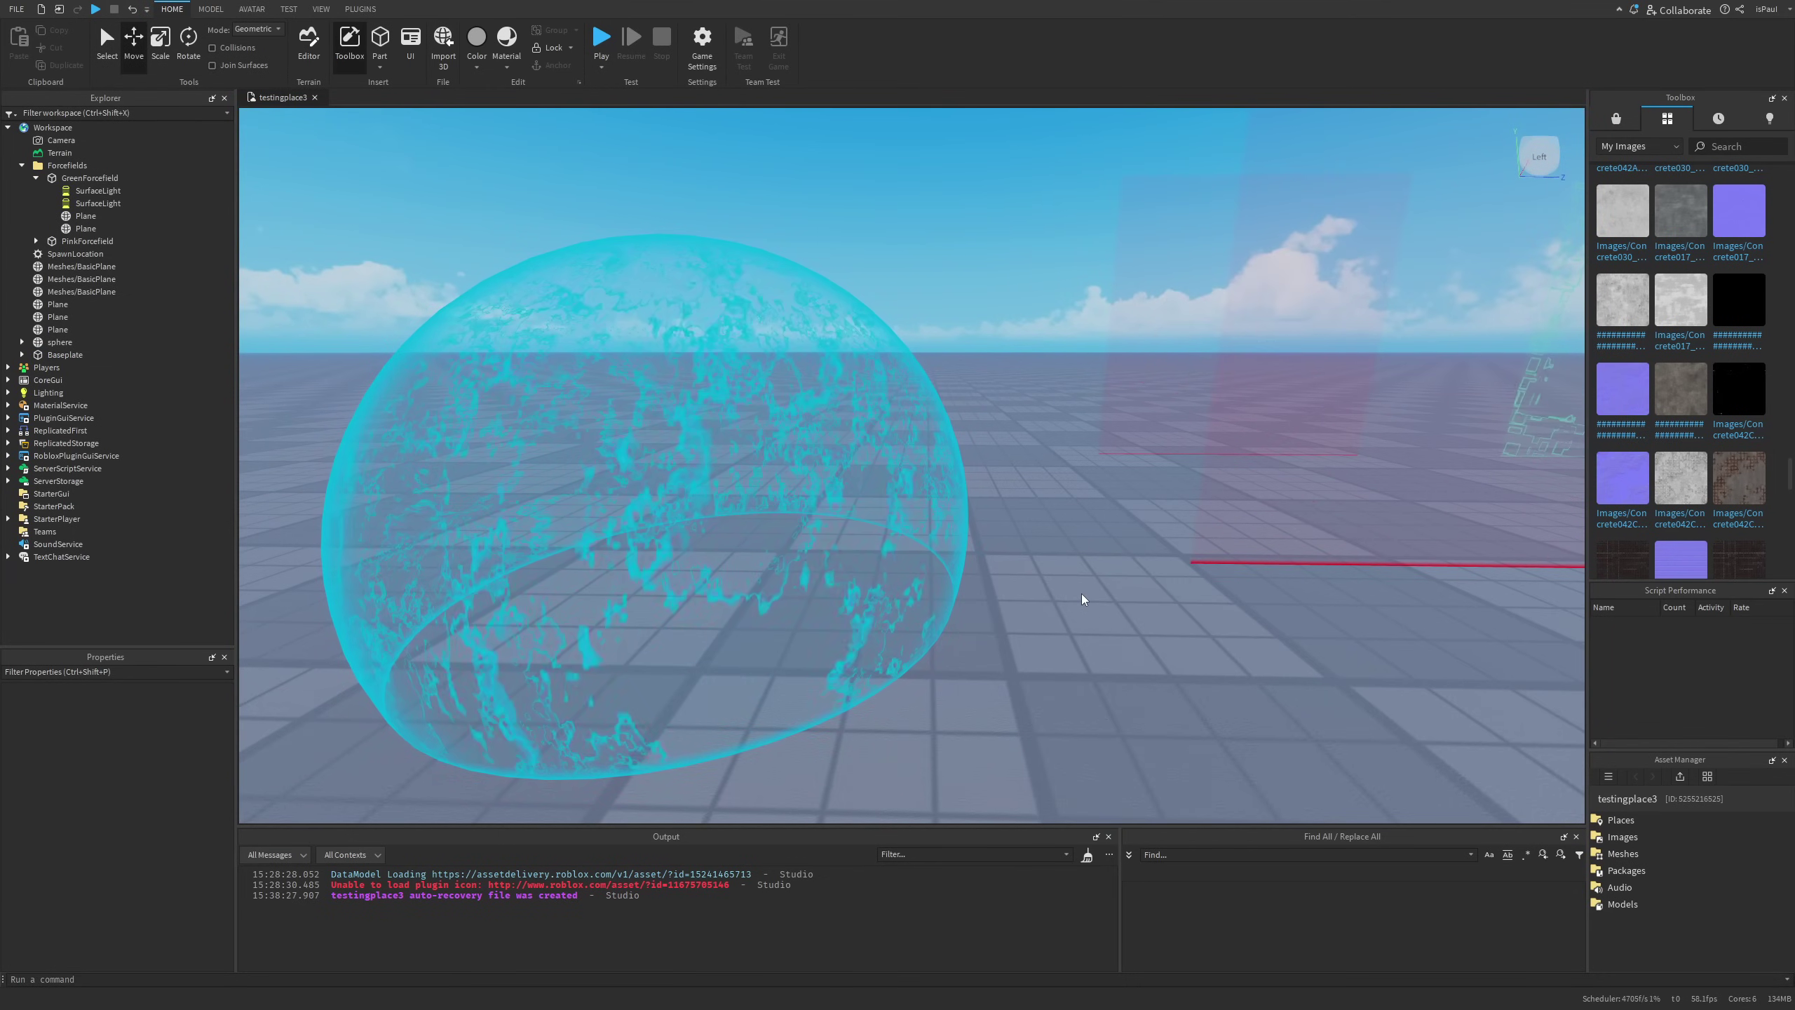
{"action": "right_click_drag", "start_coordinate": [962, 619], "coordinate": [1038, 601]}
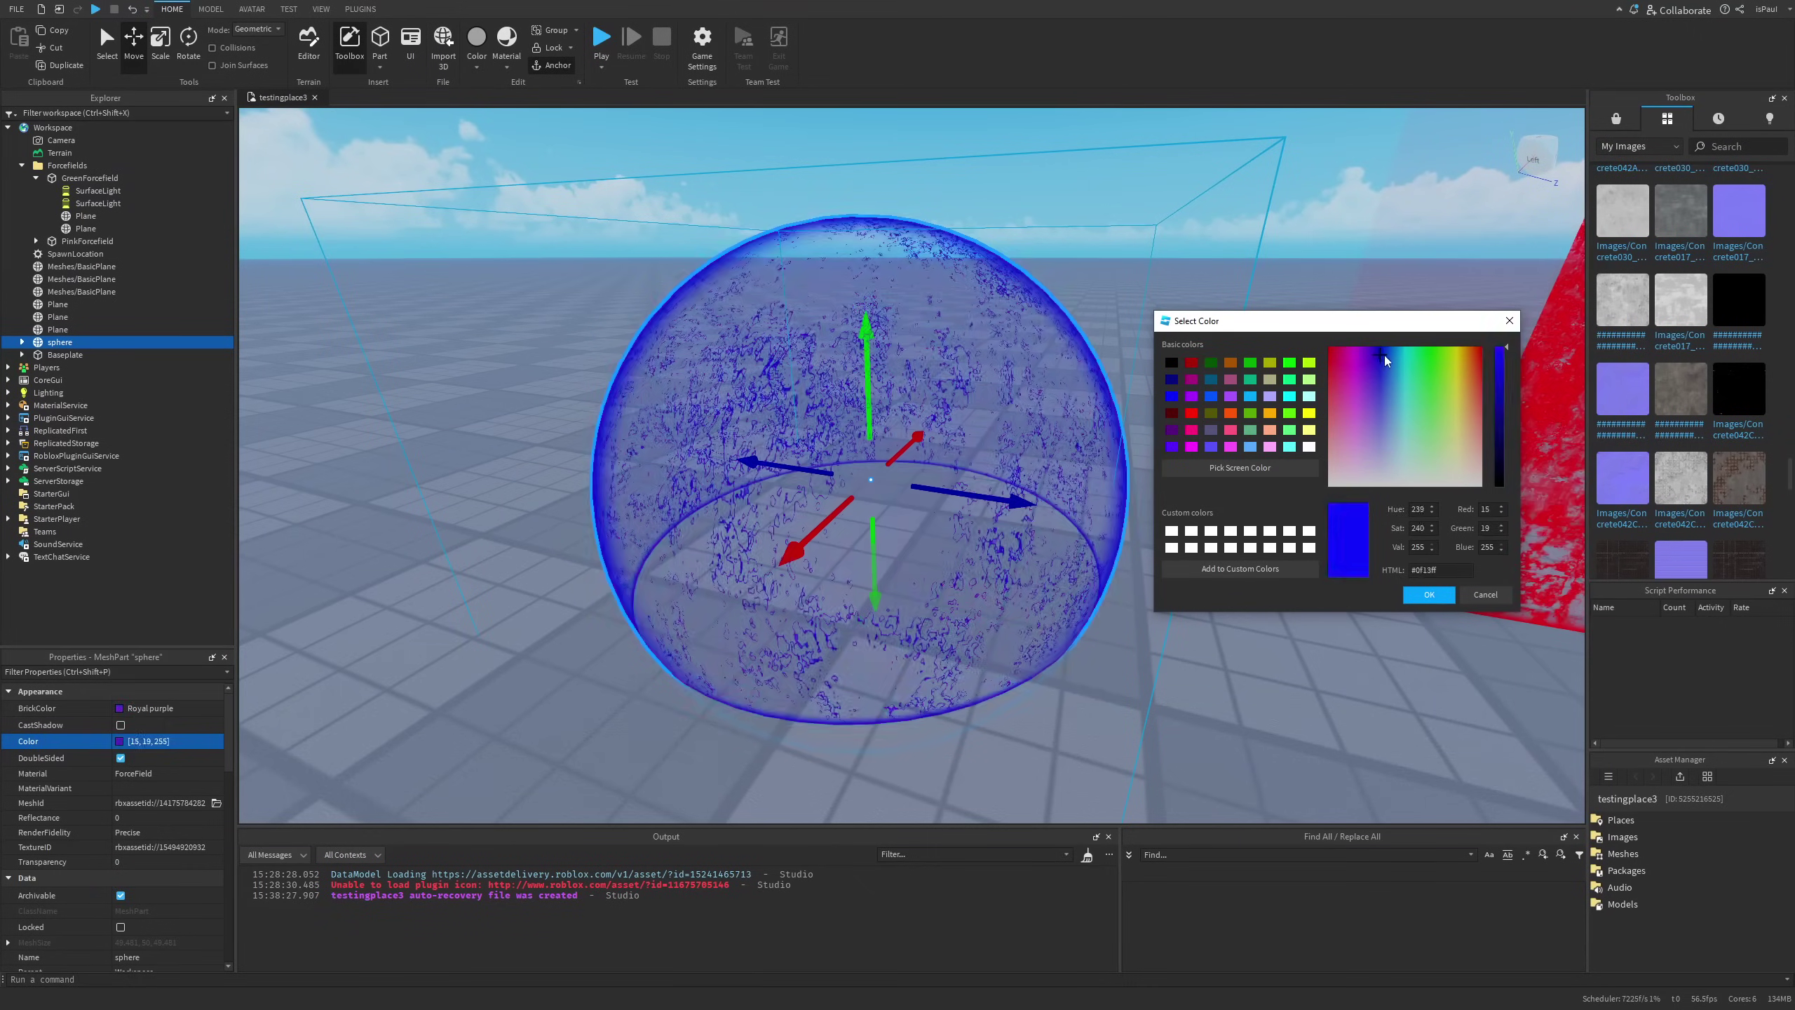
{"action": "left_click_drag", "start_coordinate": [1382, 357], "coordinate": [1423, 431]}
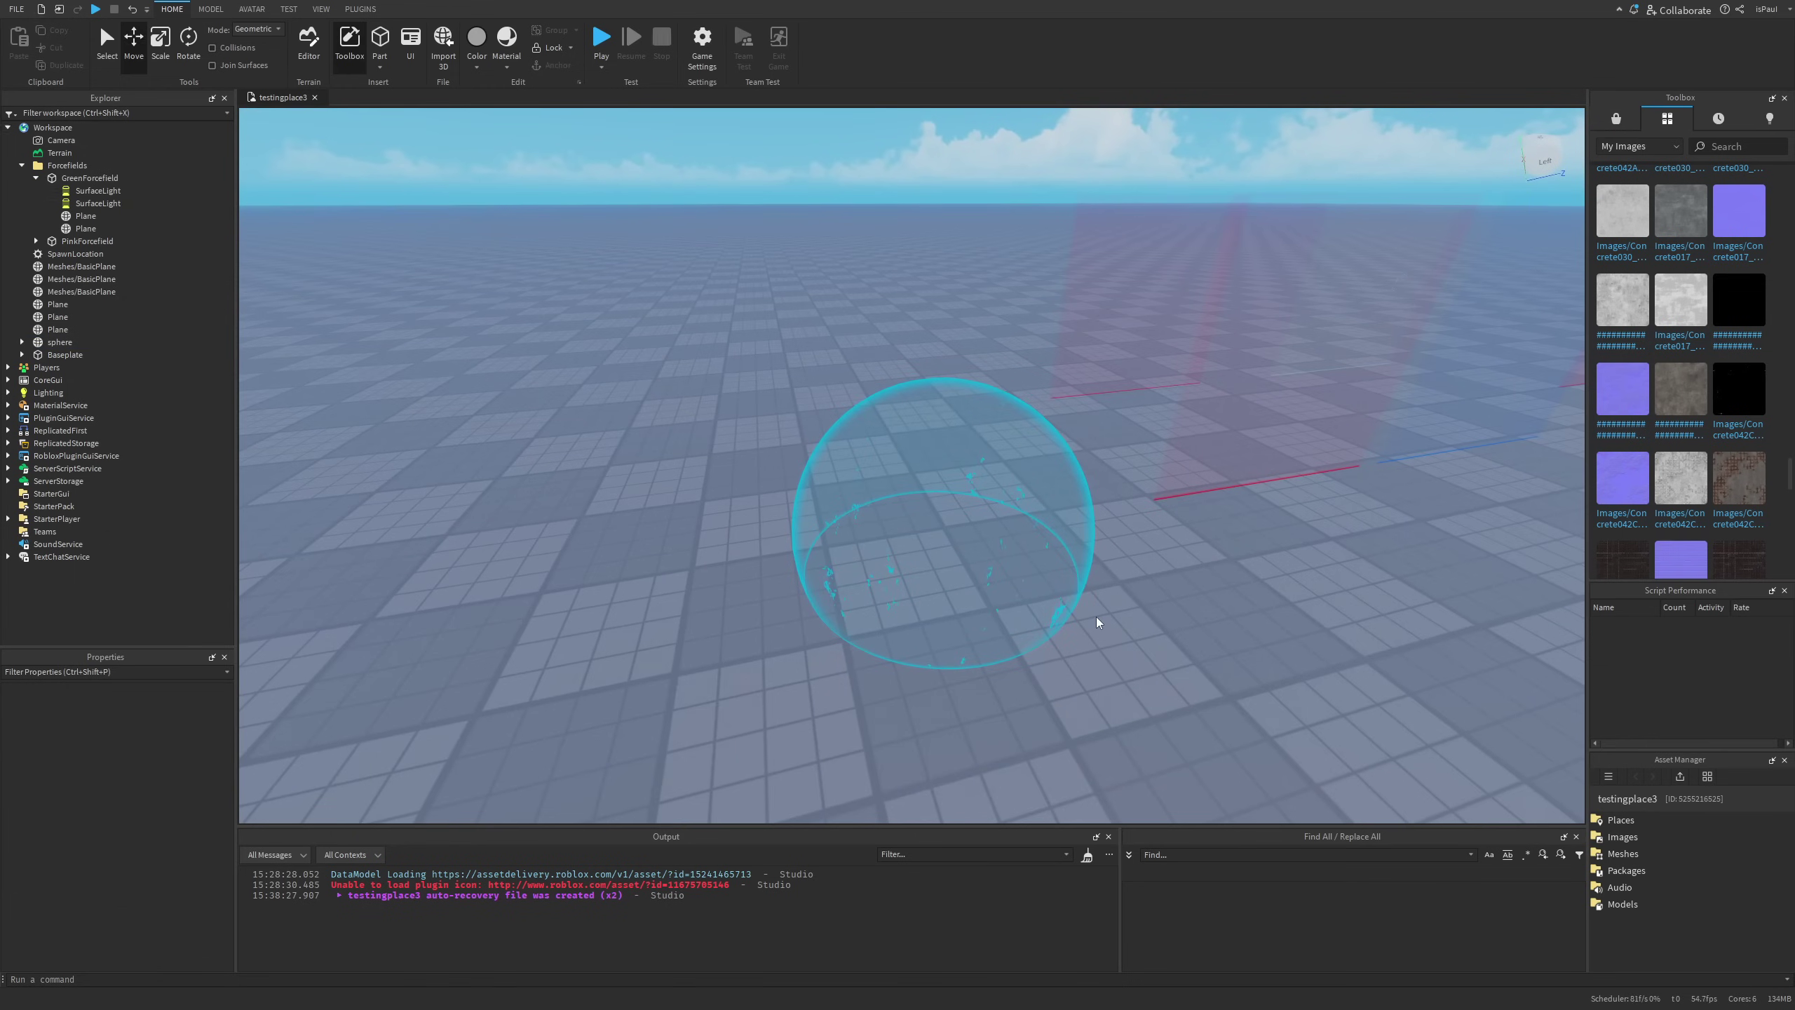
Select the red Plane mesh near the sphere and set its color to yellow (255, 200, 1).
{"action": "key", "text": "d"}
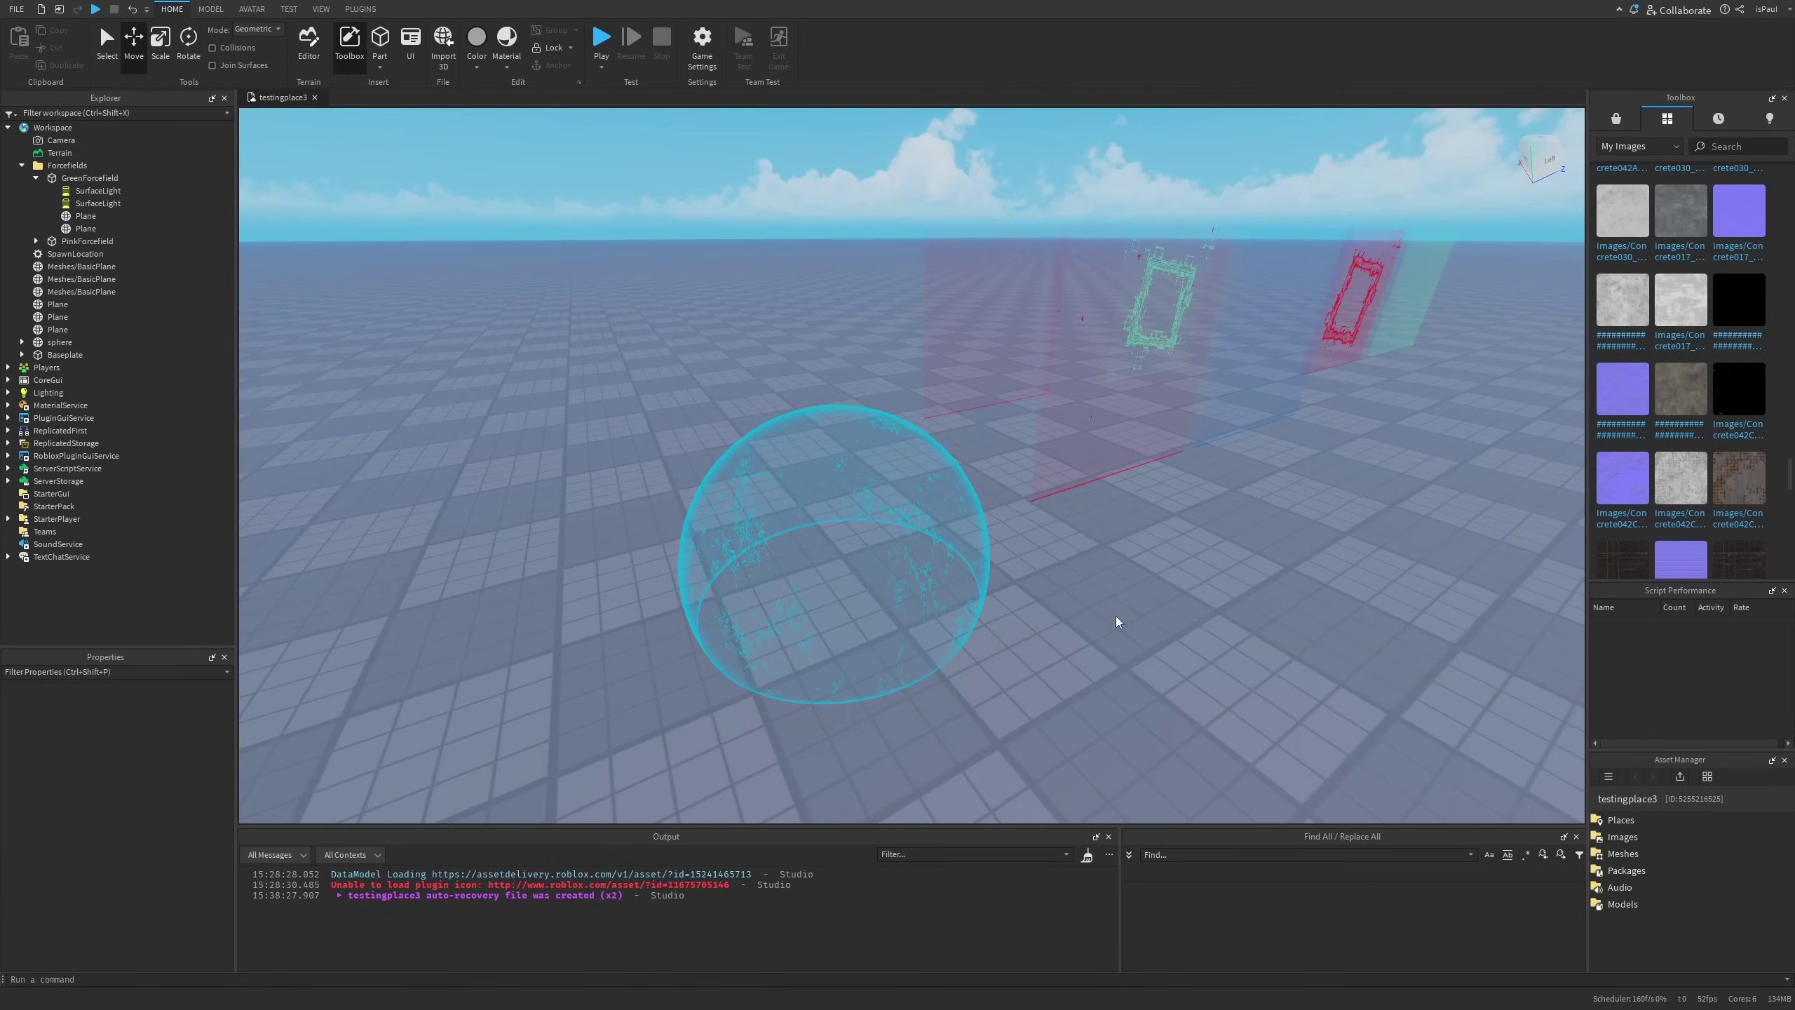
{"action": "left_click_drag", "start_coordinate": [959, 399], "coordinate": [964, 551]}
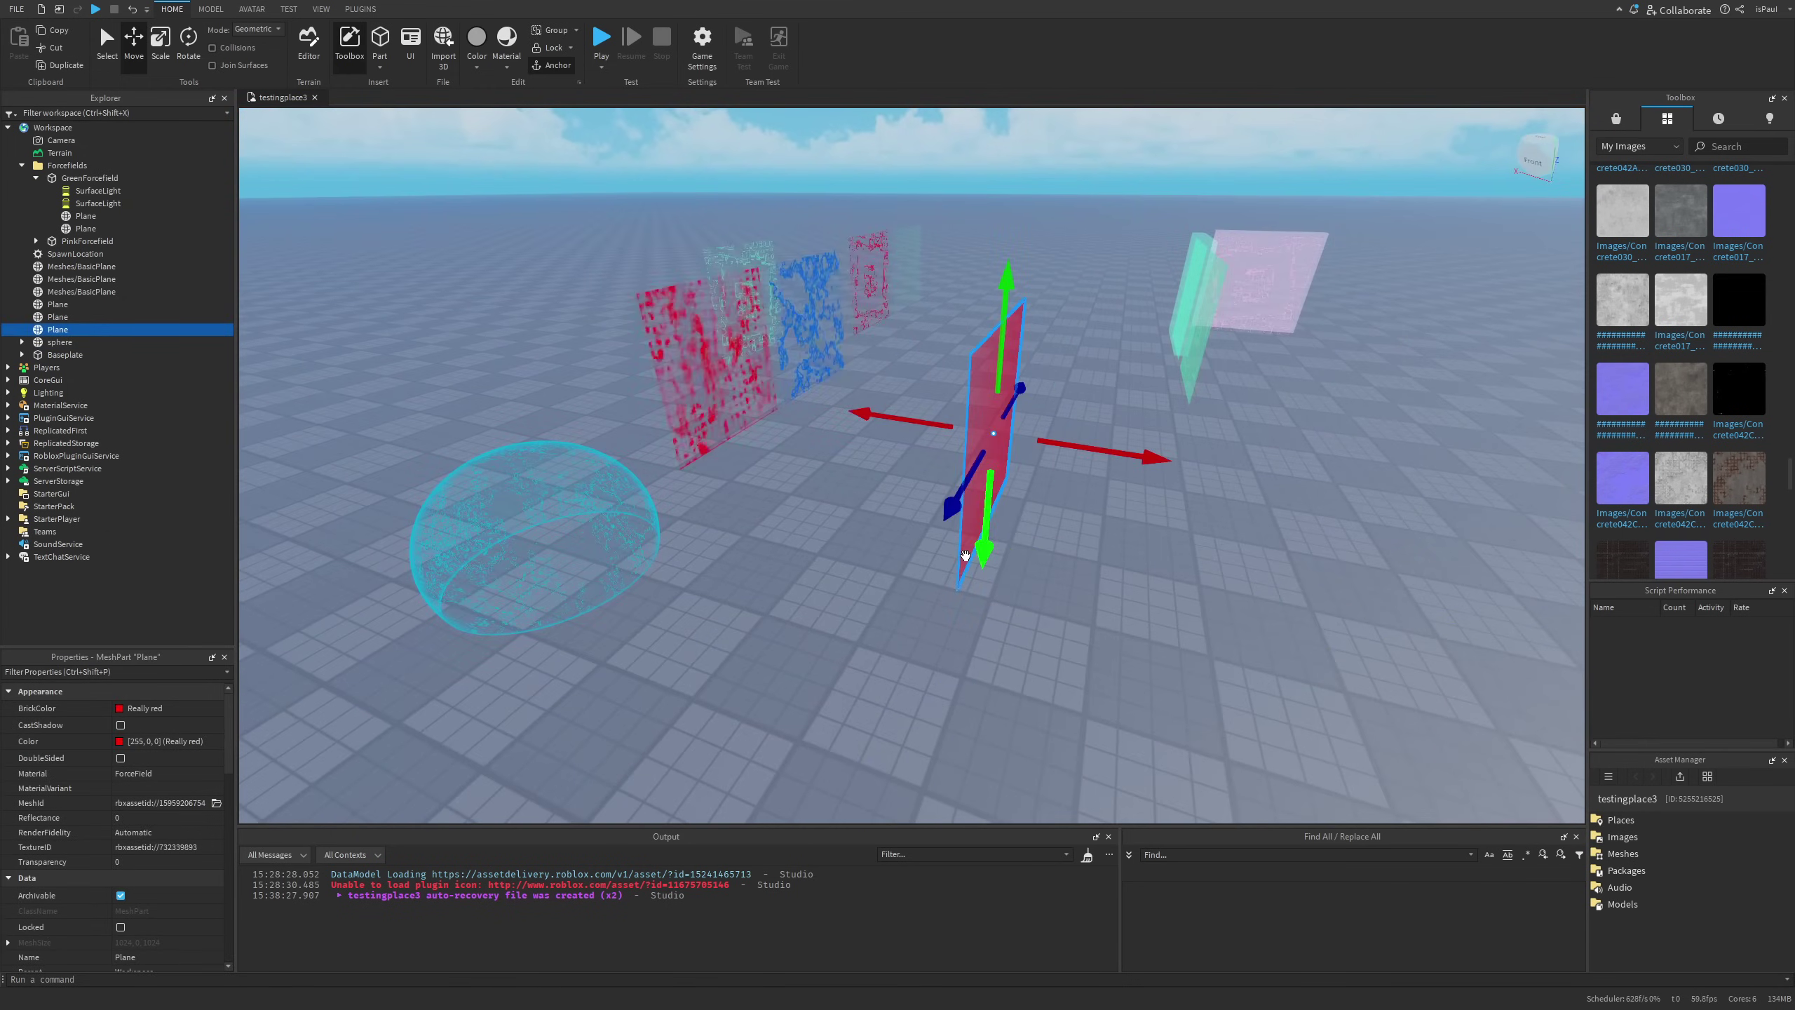
{"action": "left_click", "coordinate": [1118, 650]}
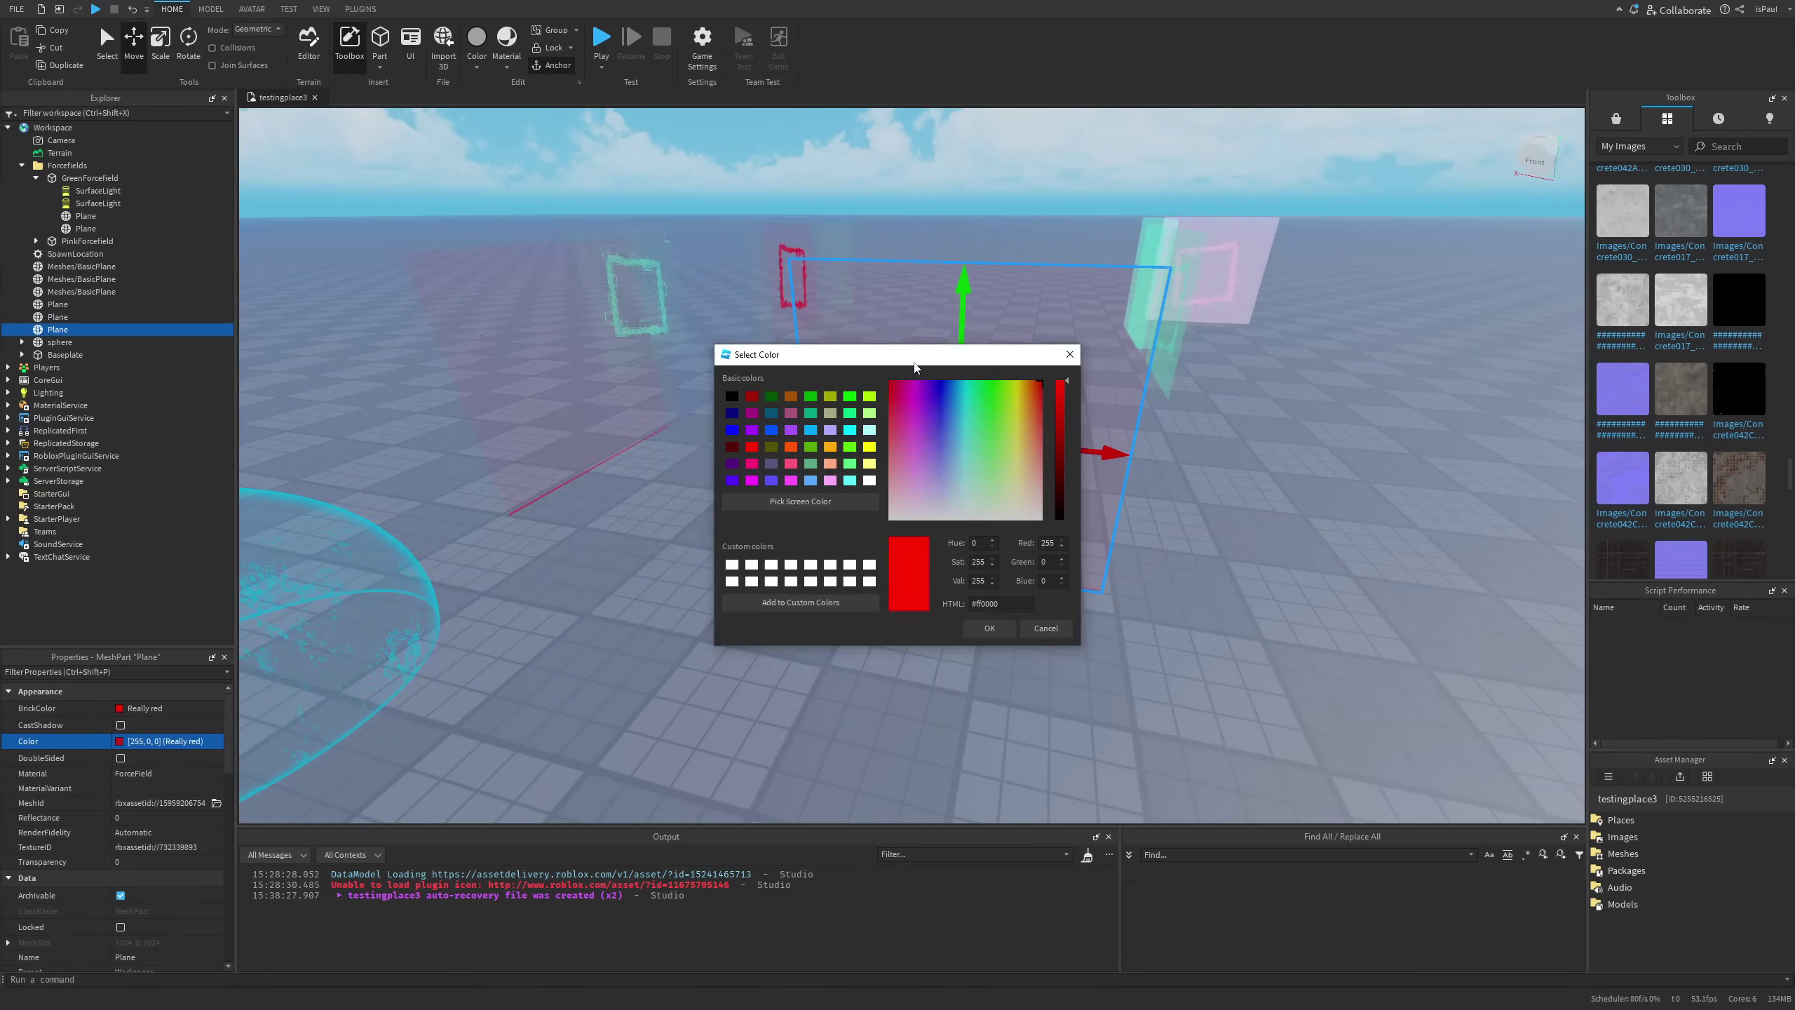
{"action": "left_click_drag", "start_coordinate": [812, 354], "coordinate": [420, 382]}
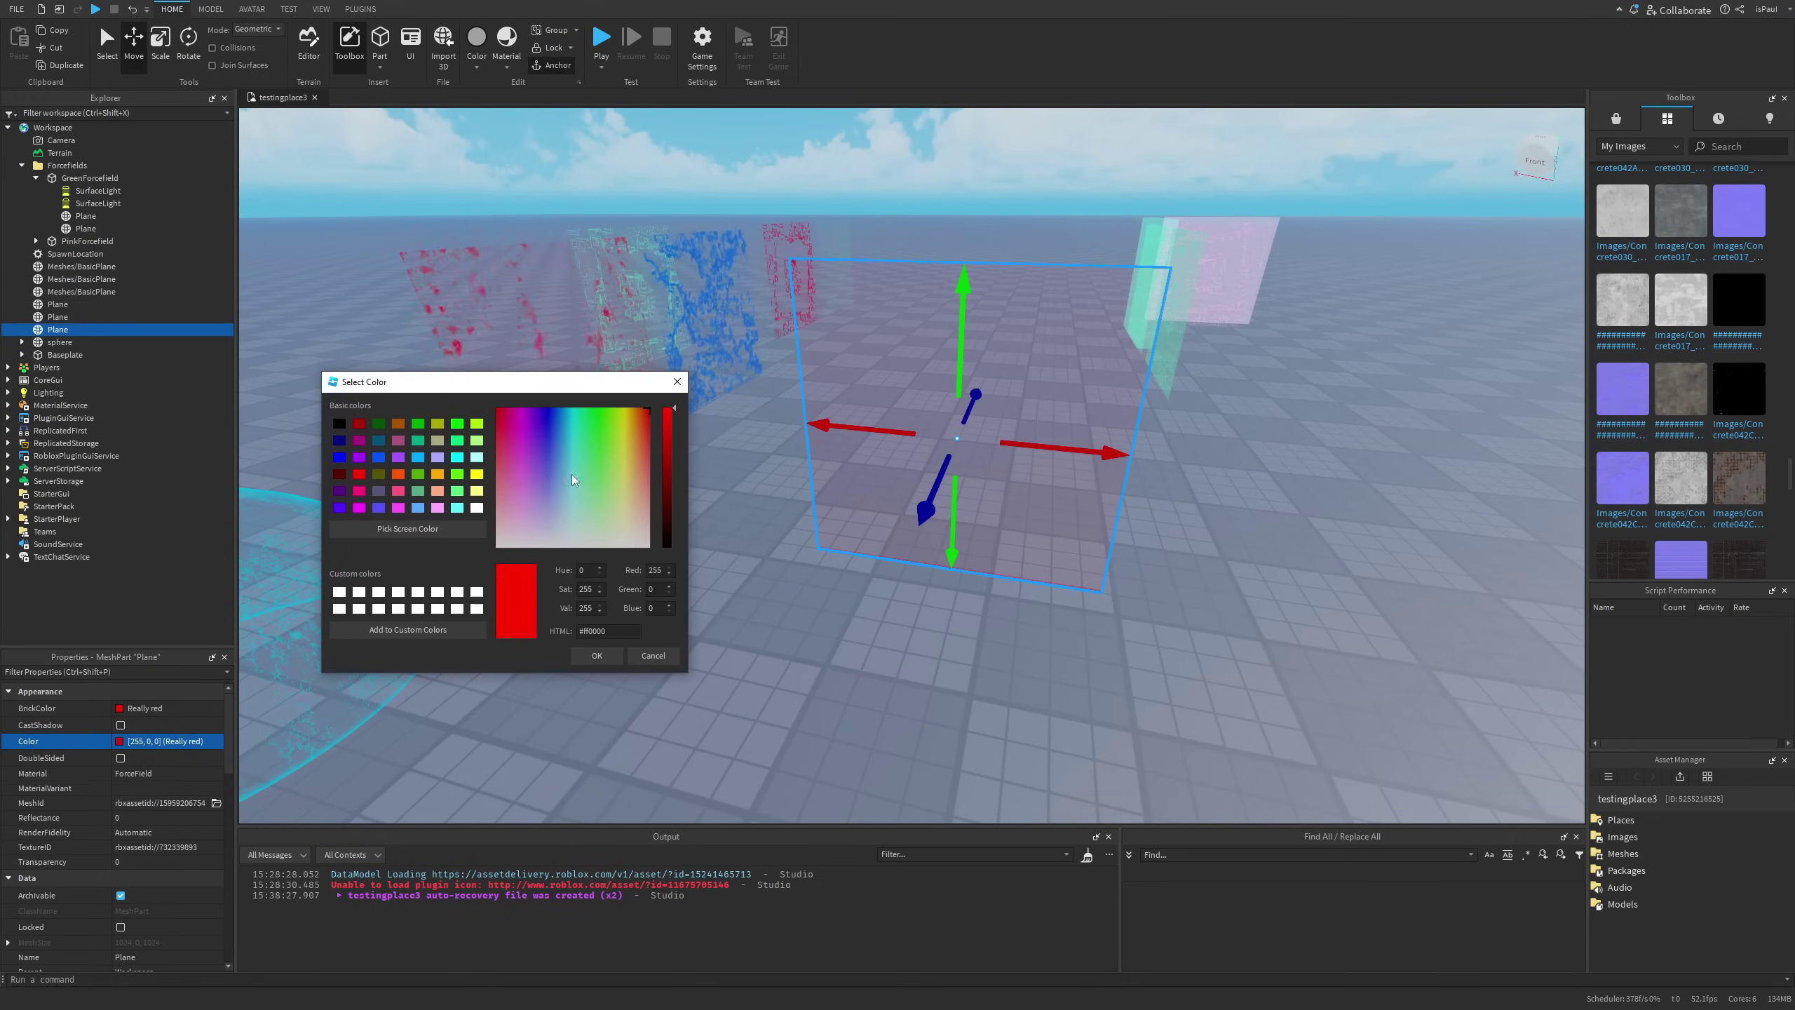
{"action": "left_click", "coordinate": [630, 418]}
{"action": "left_click", "coordinate": [1274, 632]}
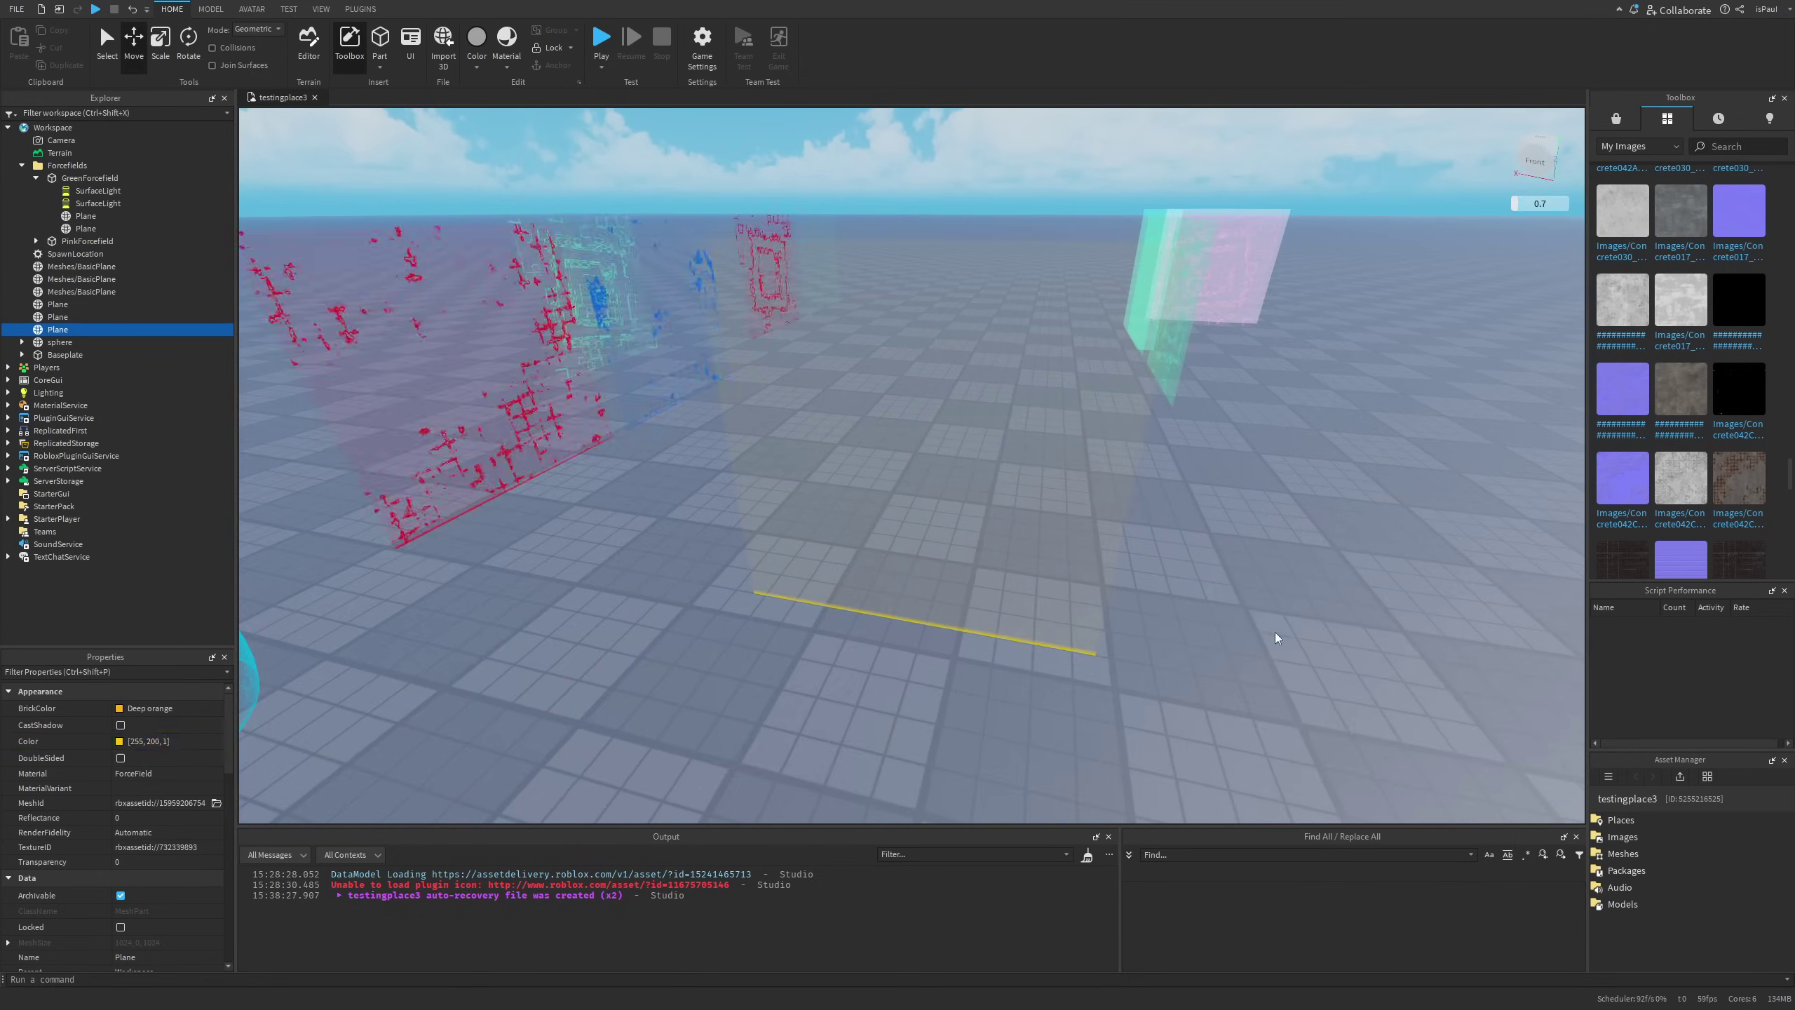
{"action": "right_click_drag", "start_coordinate": [1228, 629], "coordinate": [1228, 629]}
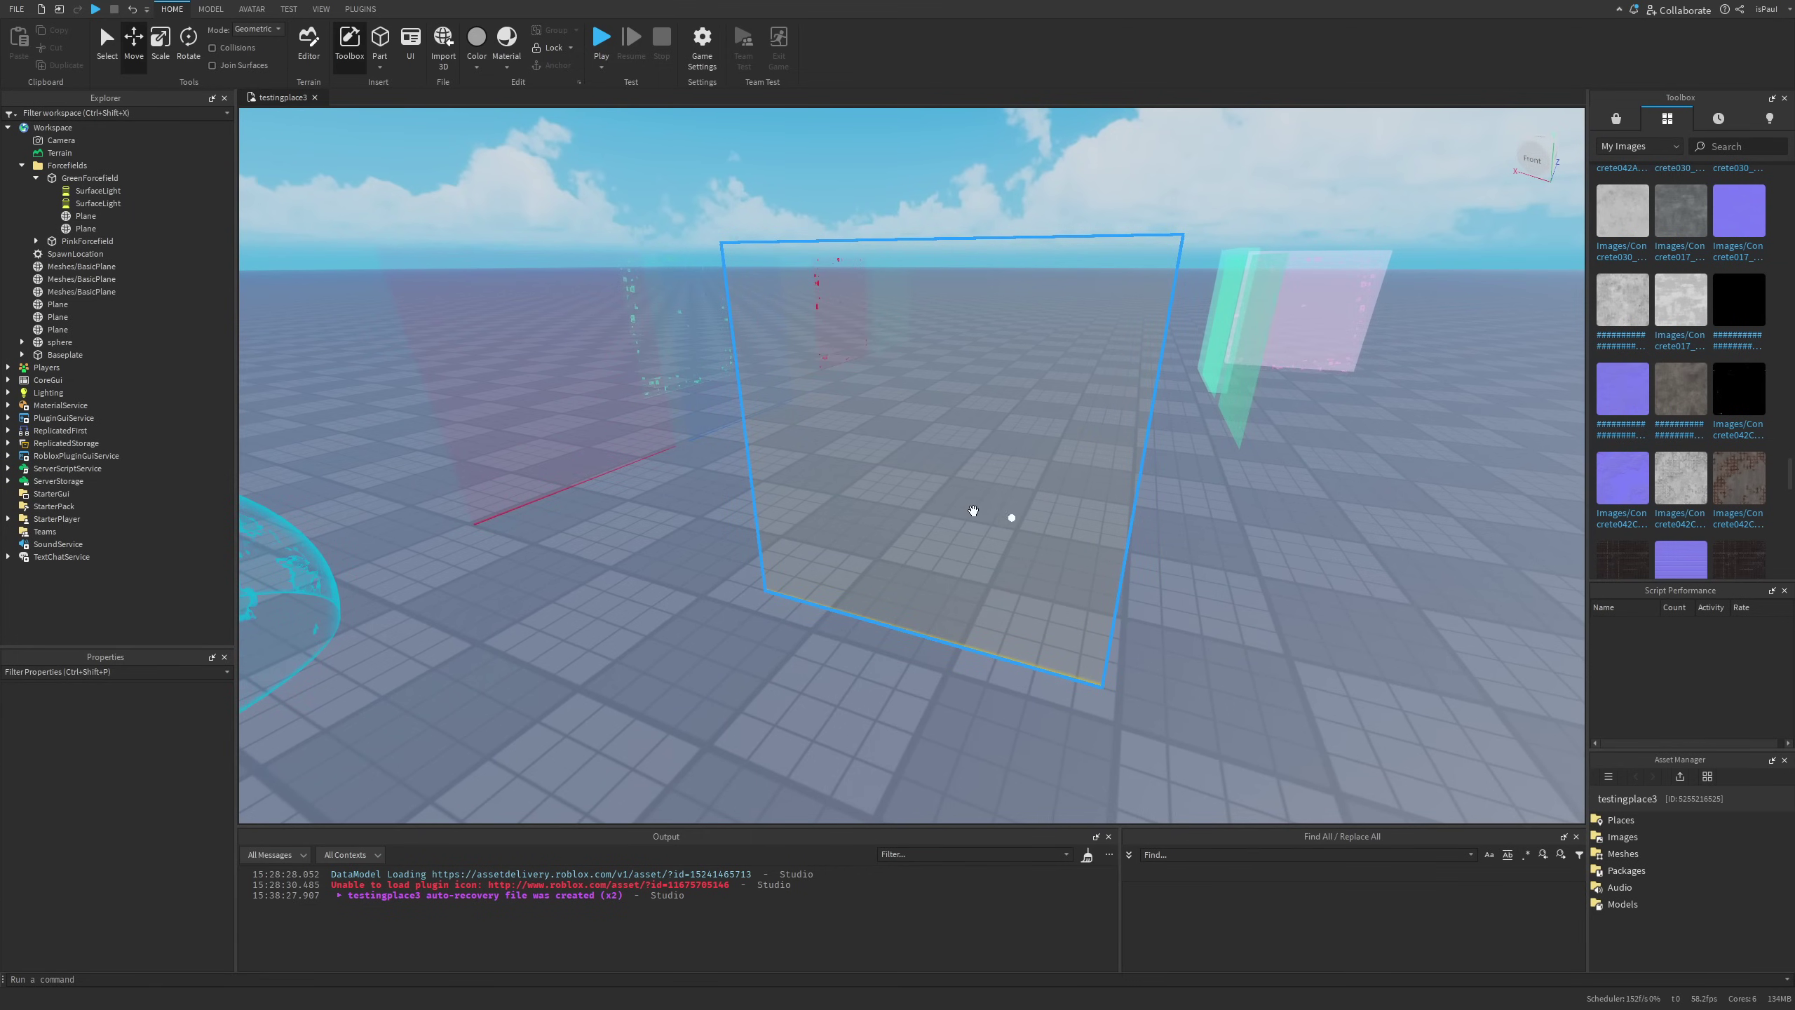
{"action": "left_click", "coordinate": [969, 601]}
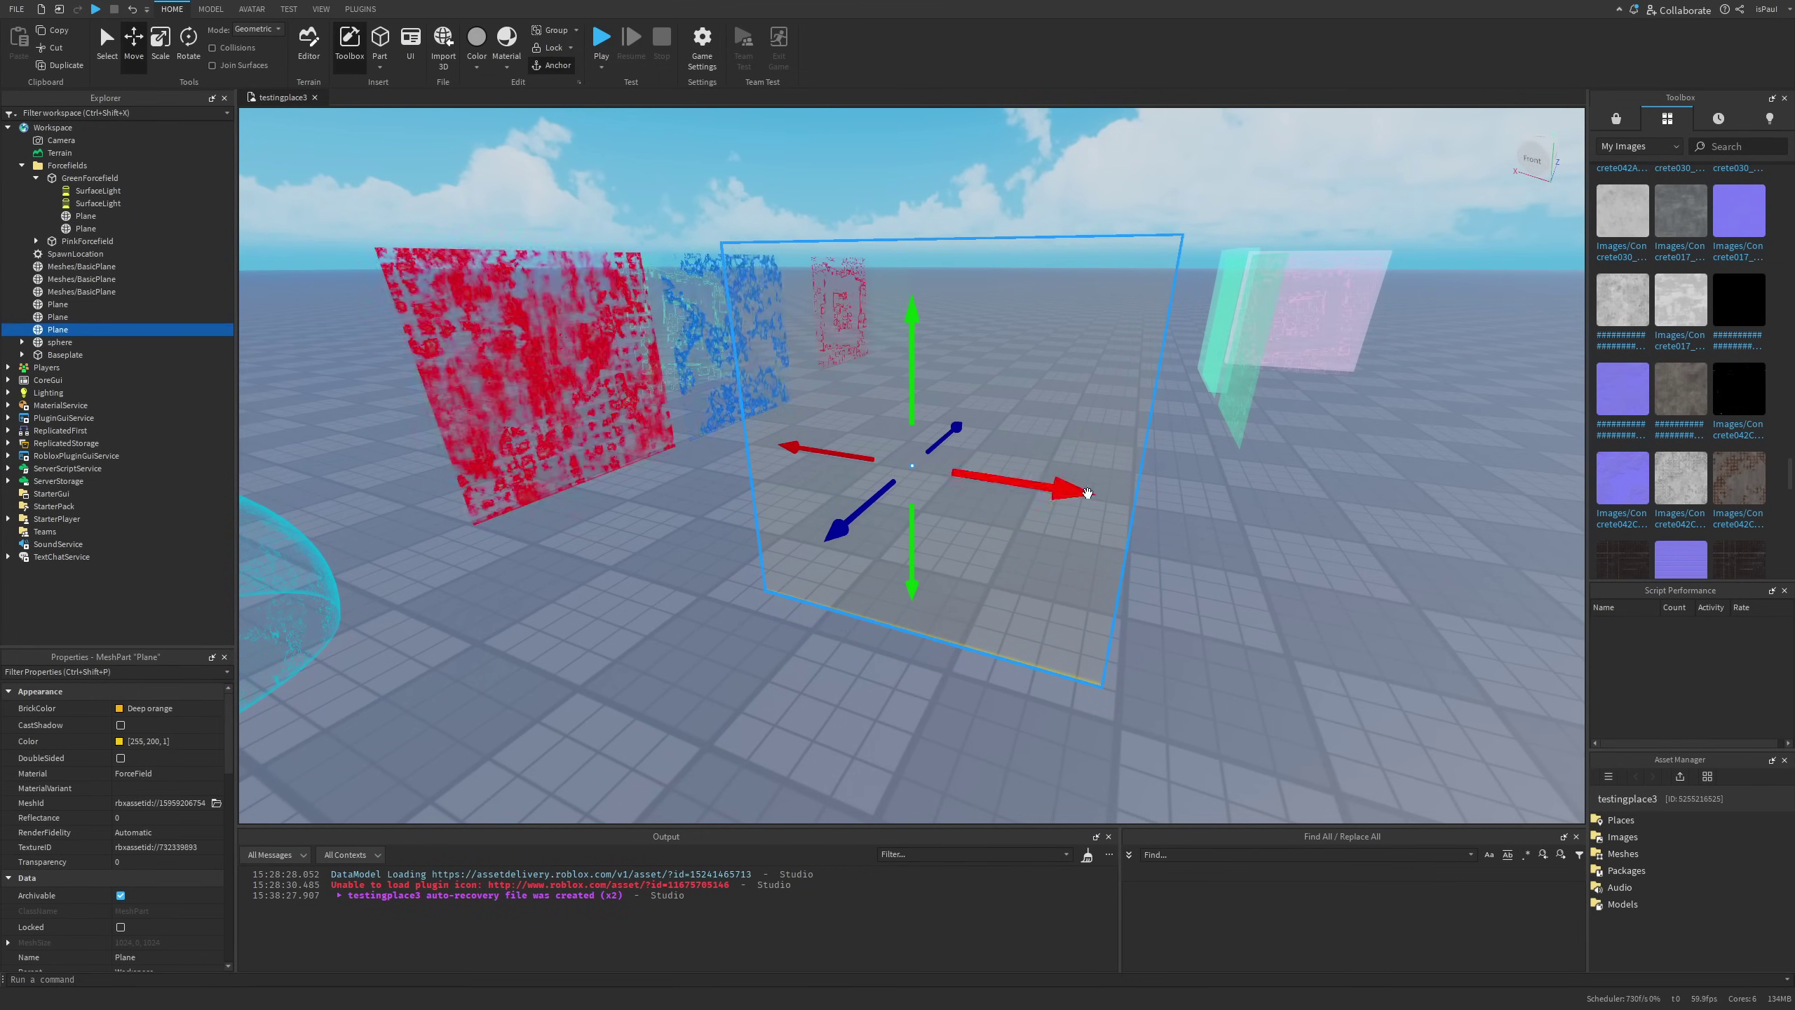
{"action": "left_click", "coordinate": [1159, 438]}
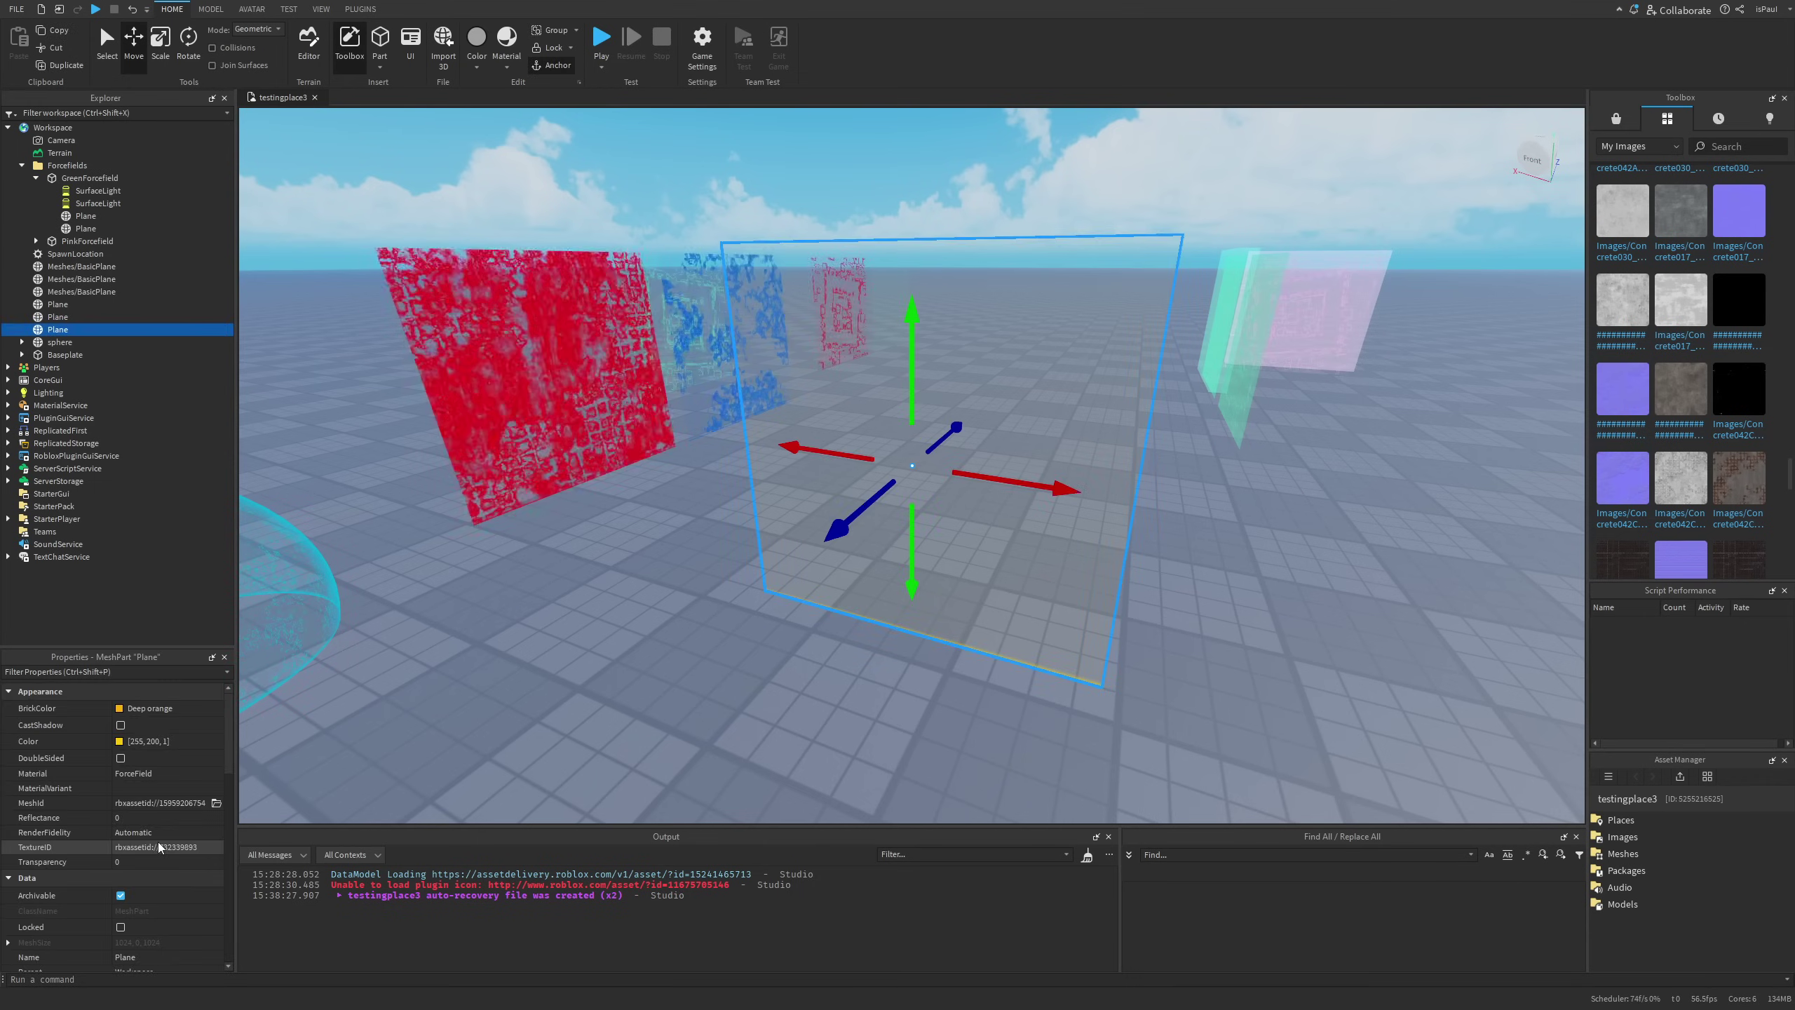
{"action": "left_click", "coordinate": [160, 847]}
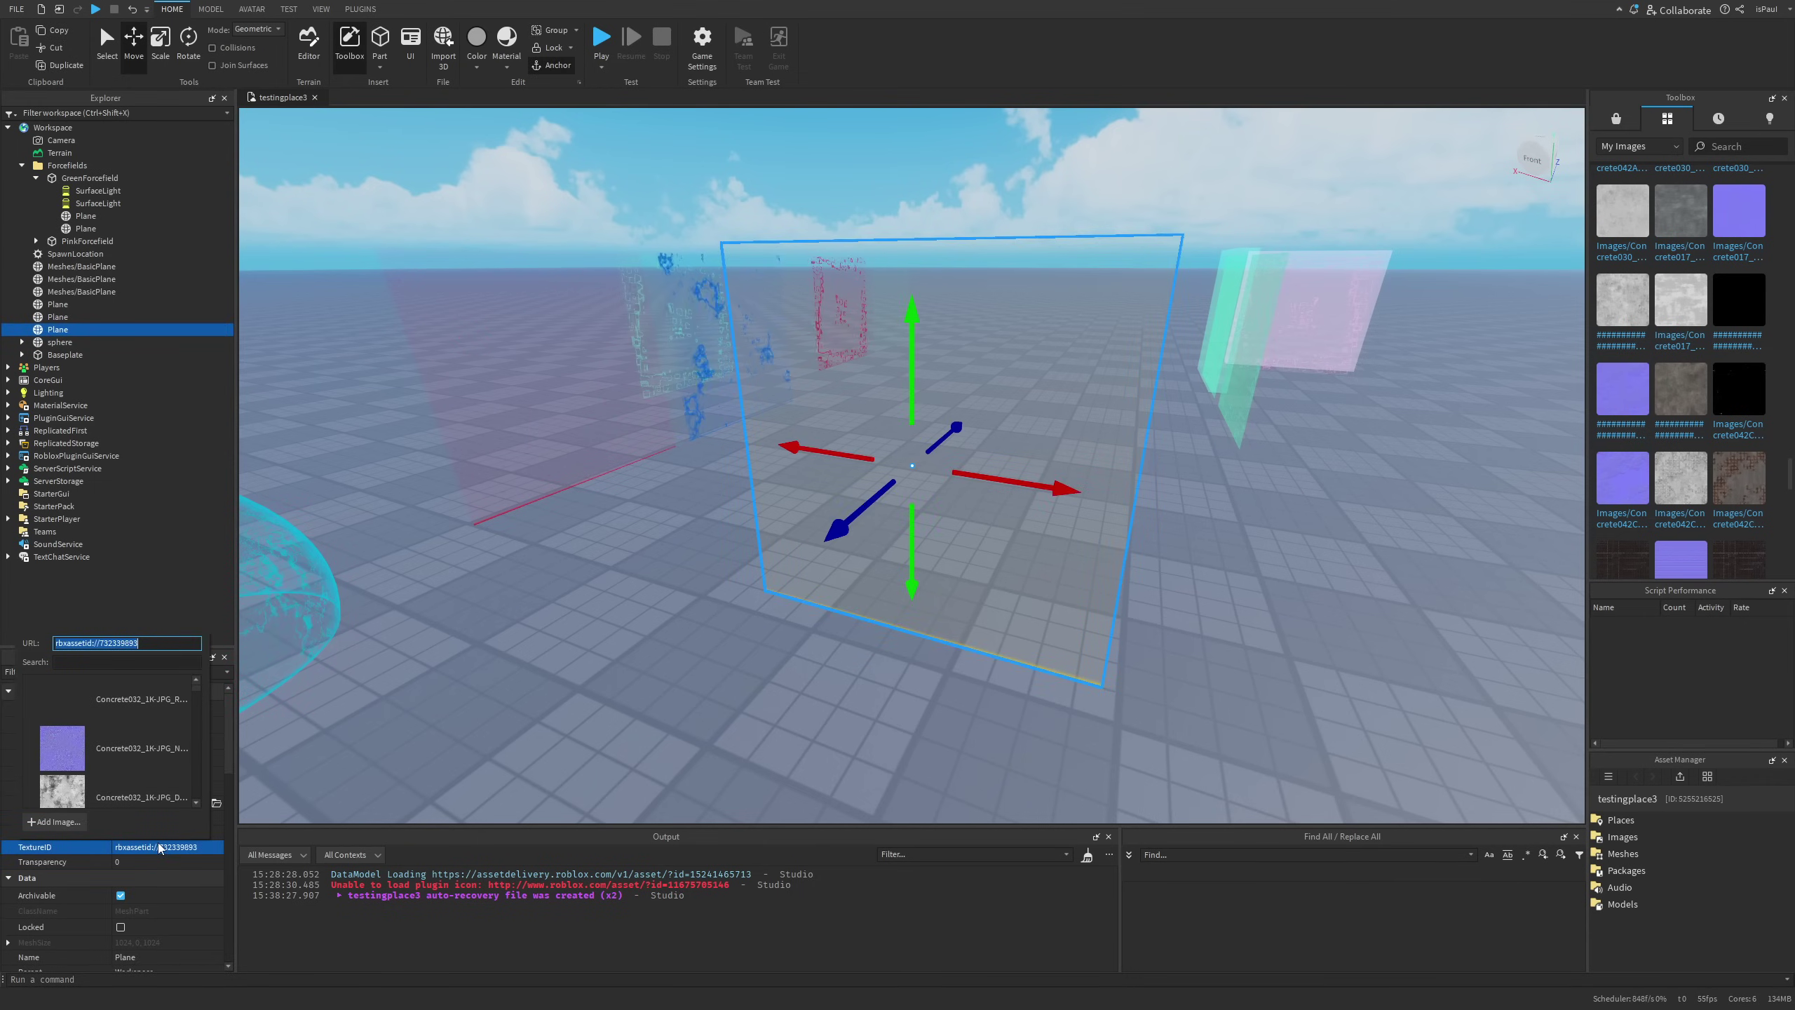
{"action": "key", "text": "Return"}
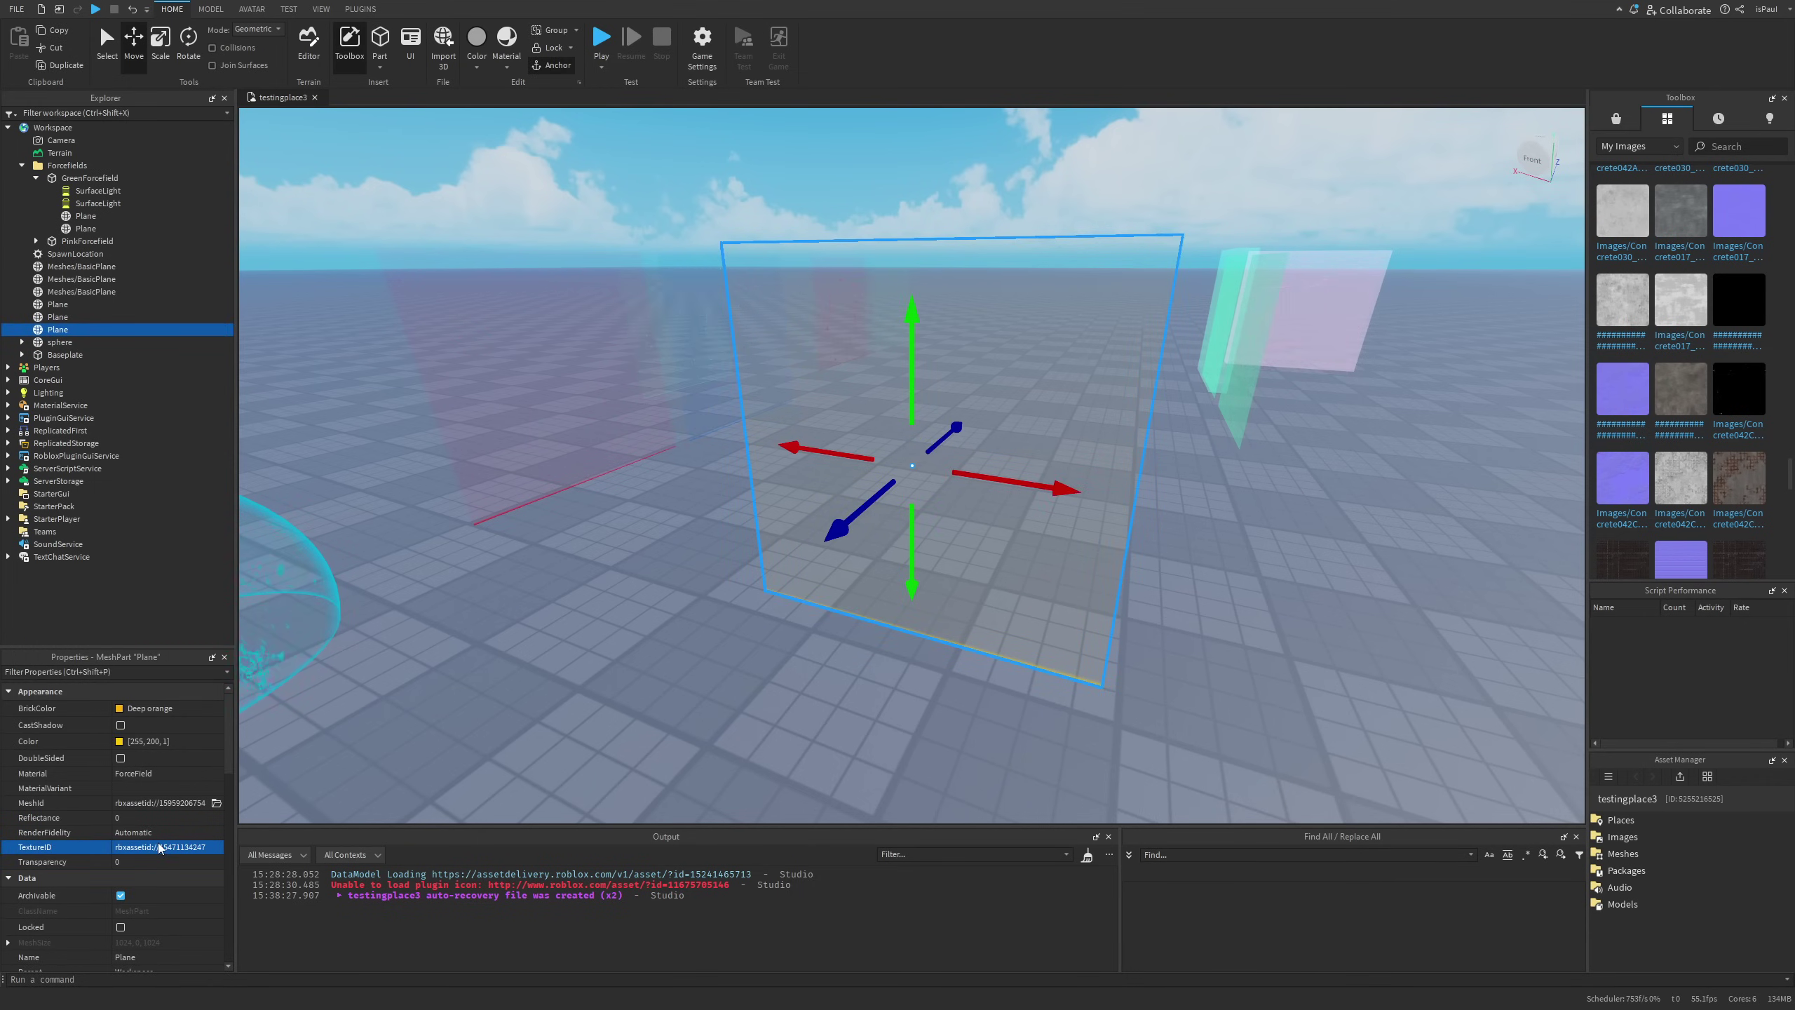
{"action": "left_click", "coordinate": [653, 717]}
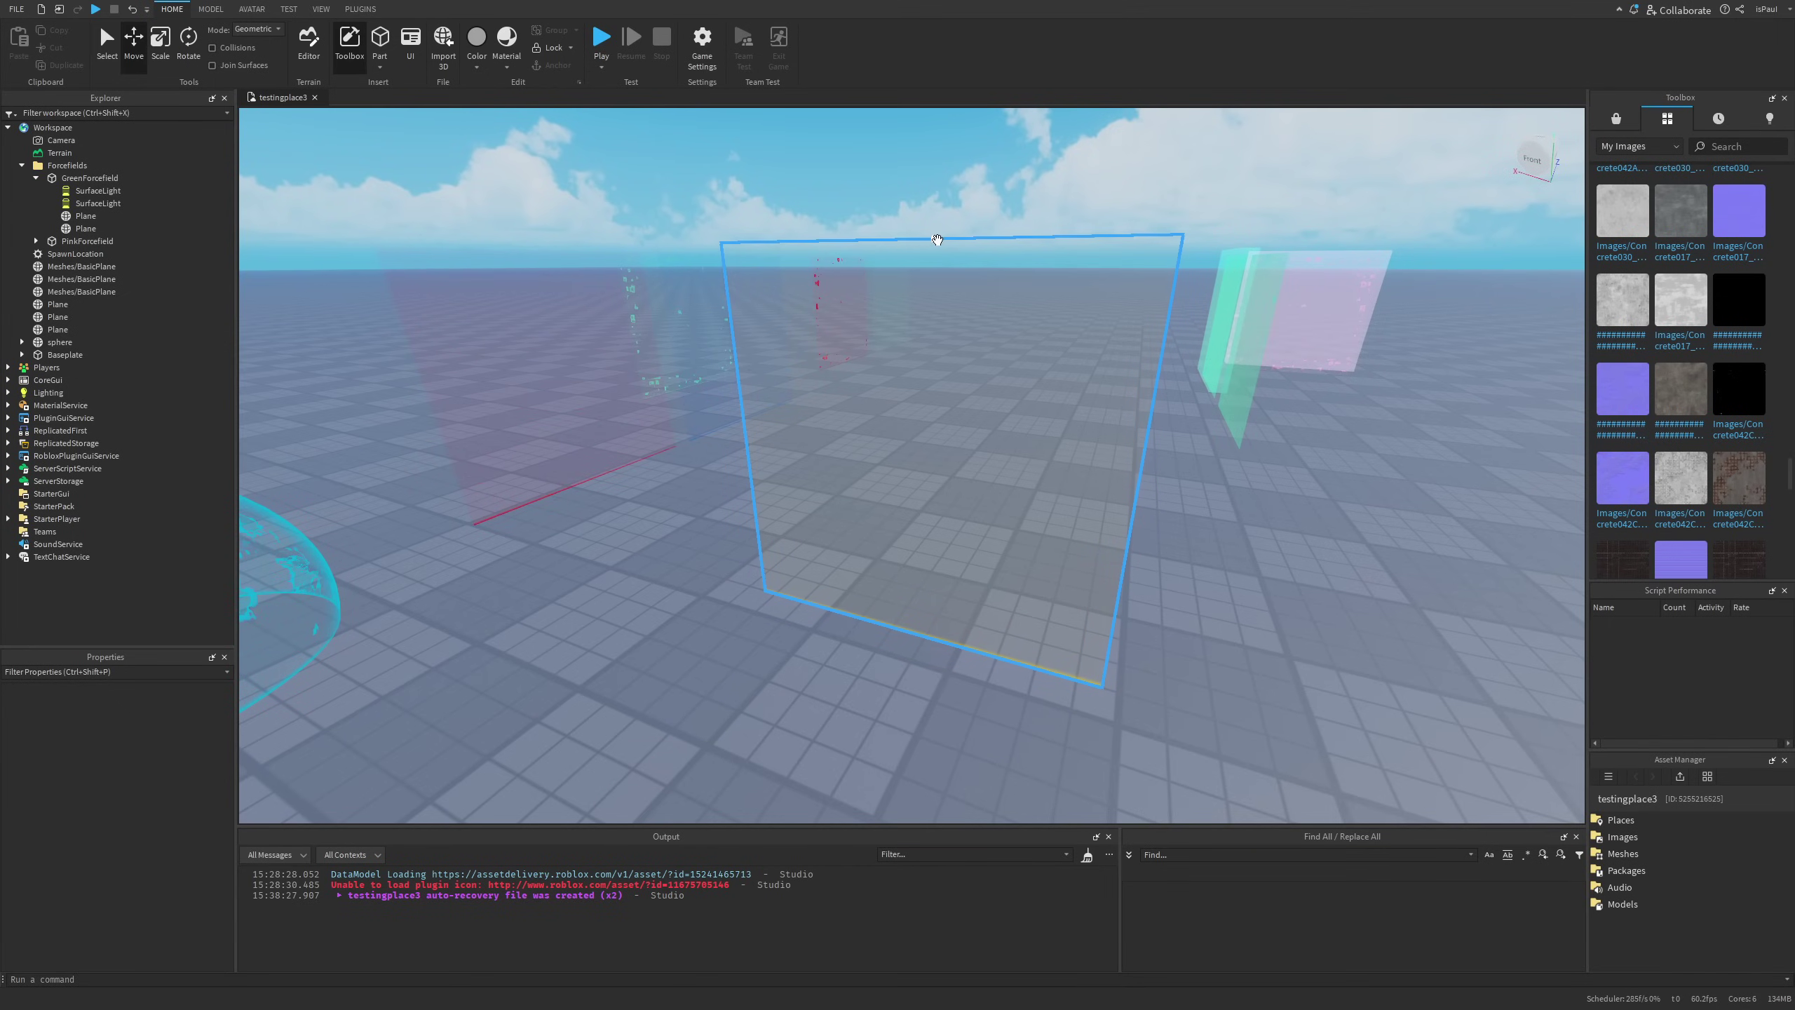
{"action": "left_click", "coordinate": [819, 715]}
{"action": "left_click", "coordinate": [160, 847]}
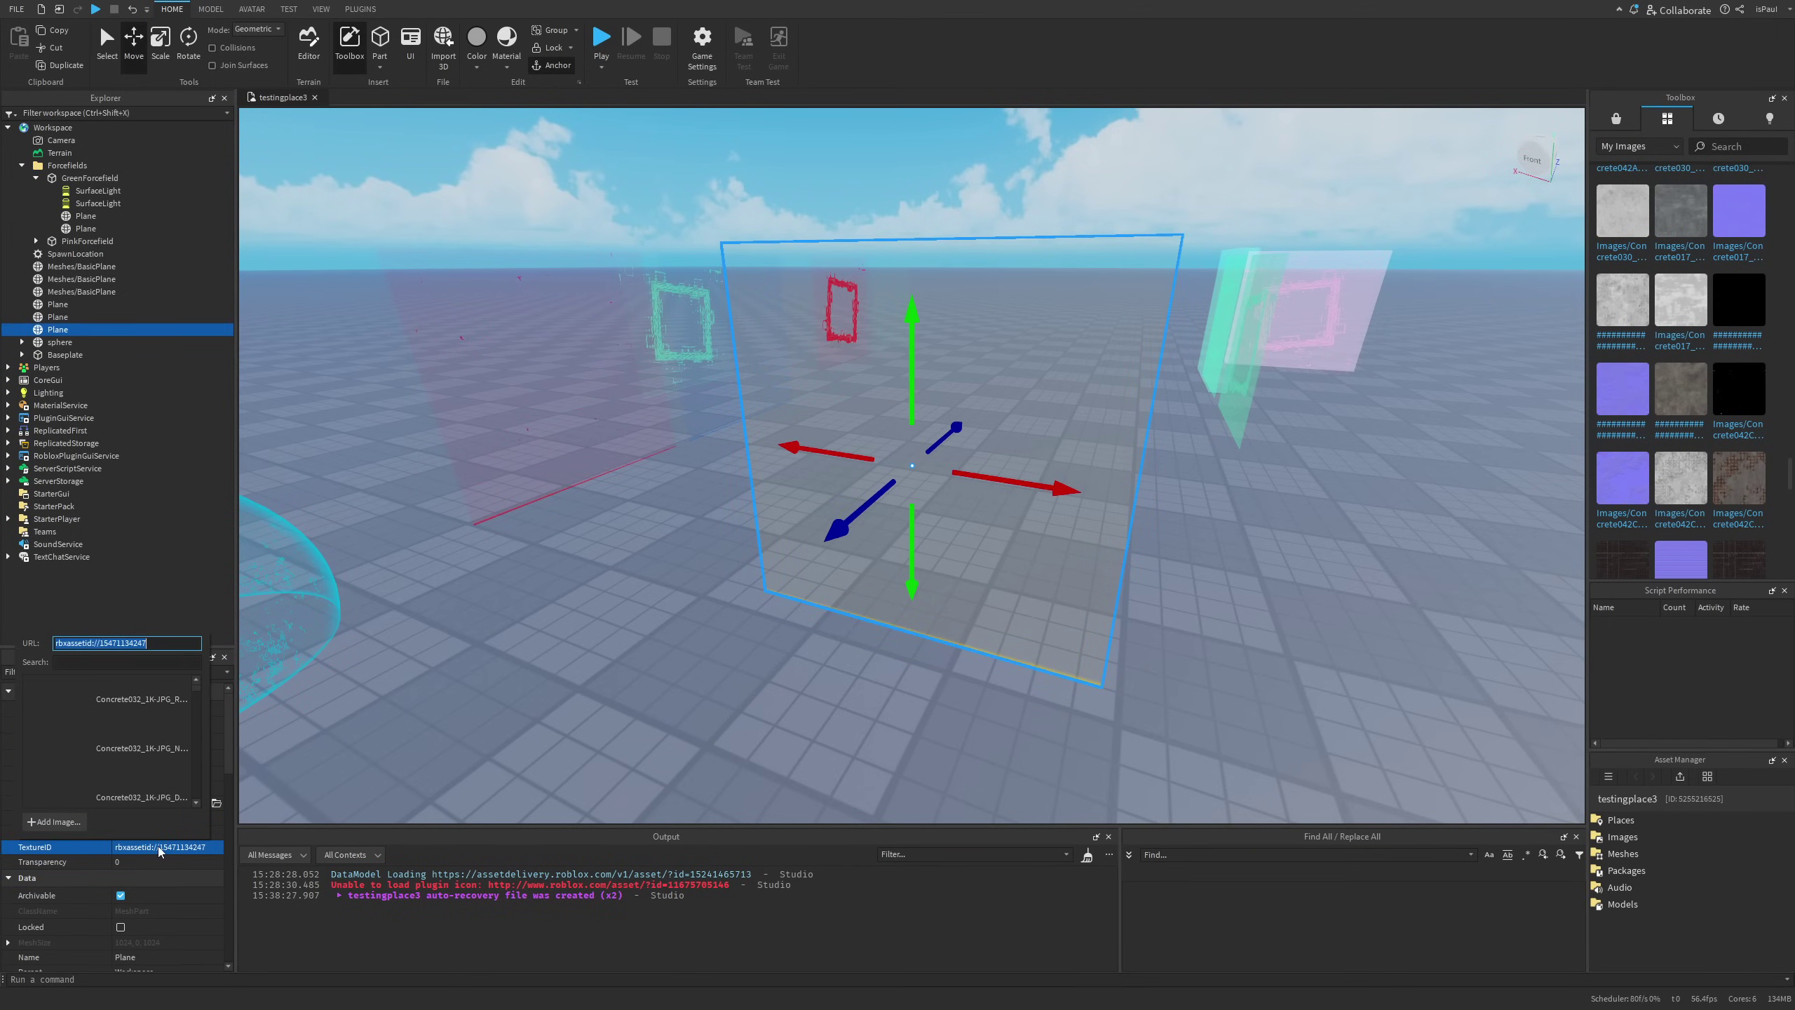
{"action": "key", "text": "Return"}
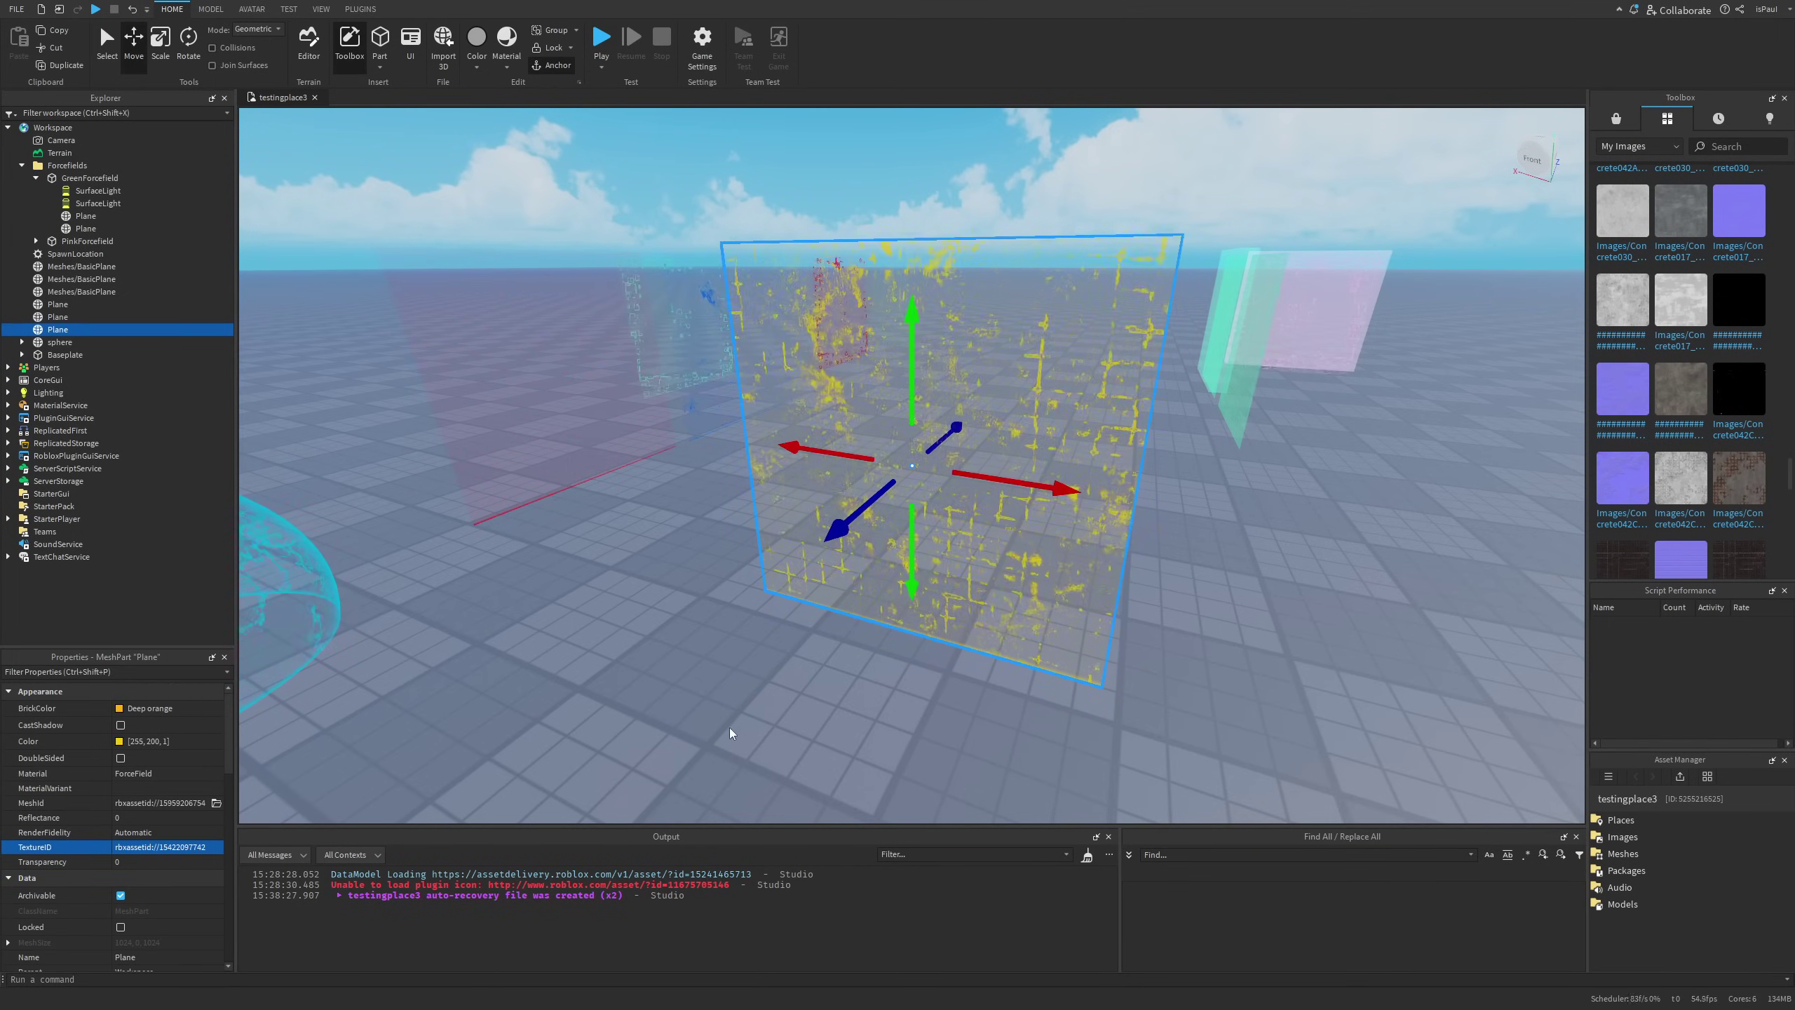
{"action": "left_click", "coordinate": [897, 668]}
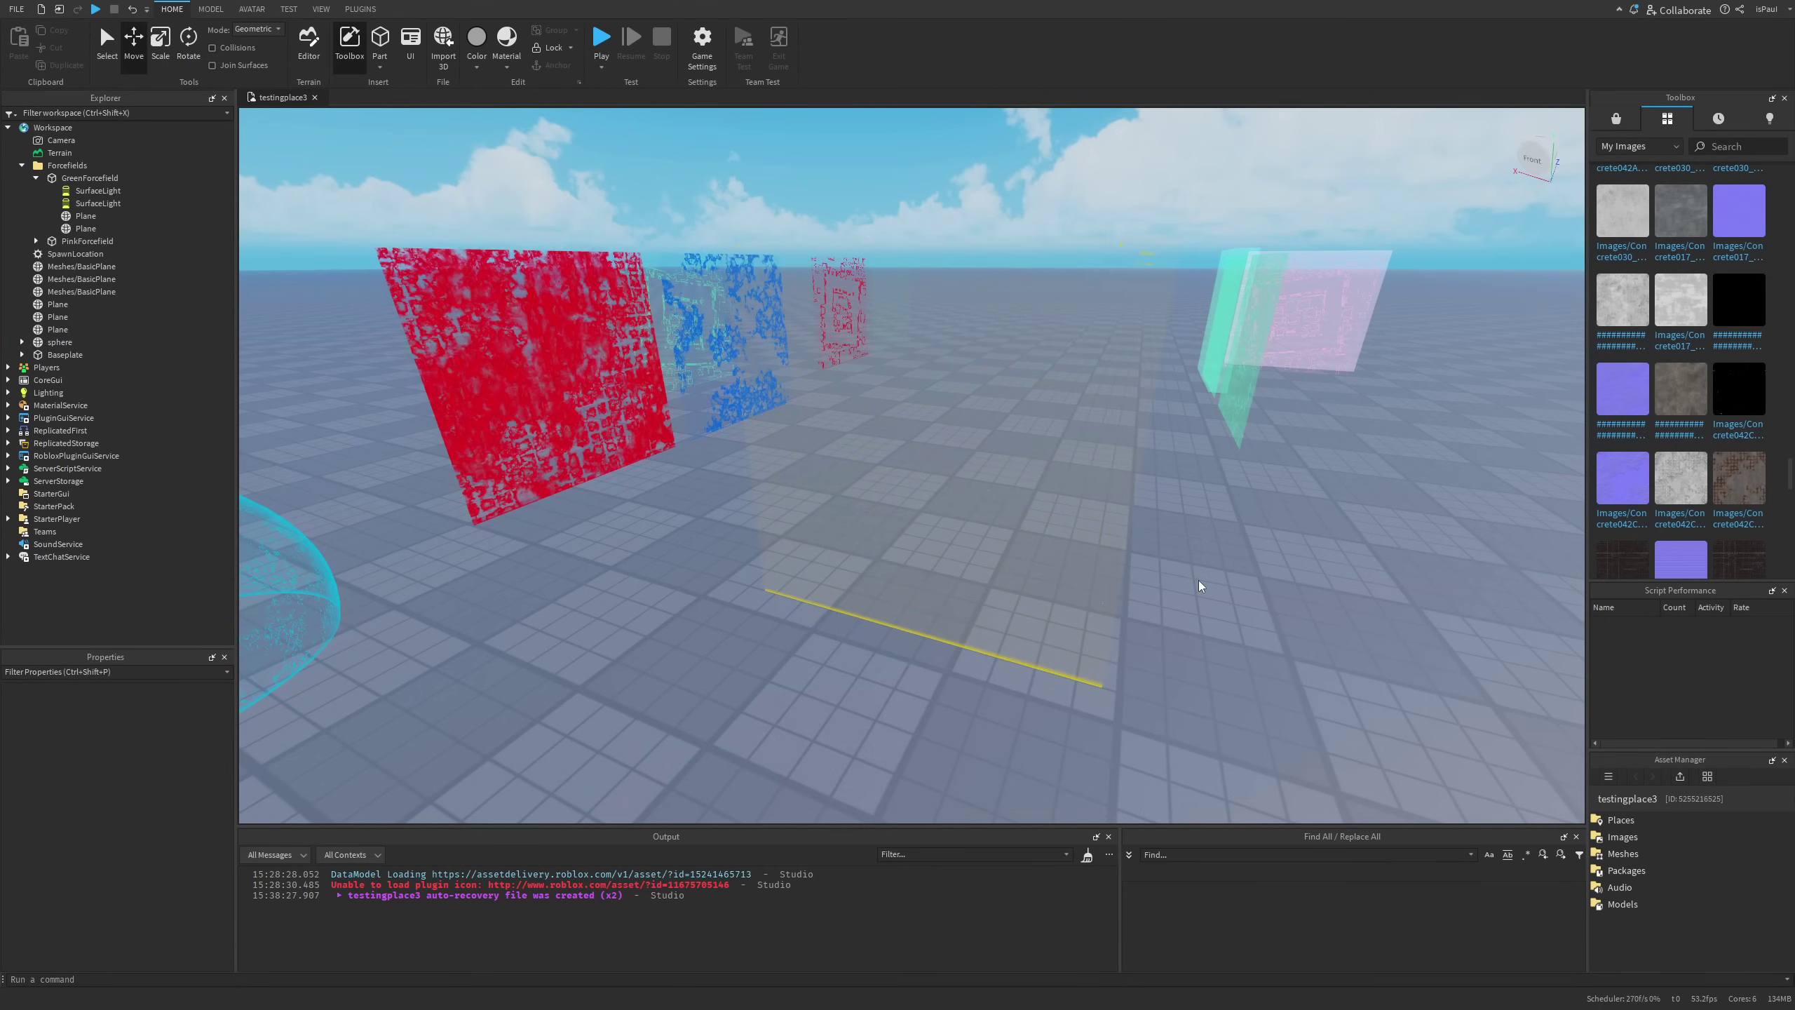
Examine the cyan ForceField sphere, followed by the untextured ForceField teapot and knot meshes, up close.
{"action": "key", "text": "w"}
{"action": "right_click_drag", "start_coordinate": [1198, 581], "coordinate": [1146, 541]}
{"action": "key", "text": "s"}
{"action": "key", "text": "w"}
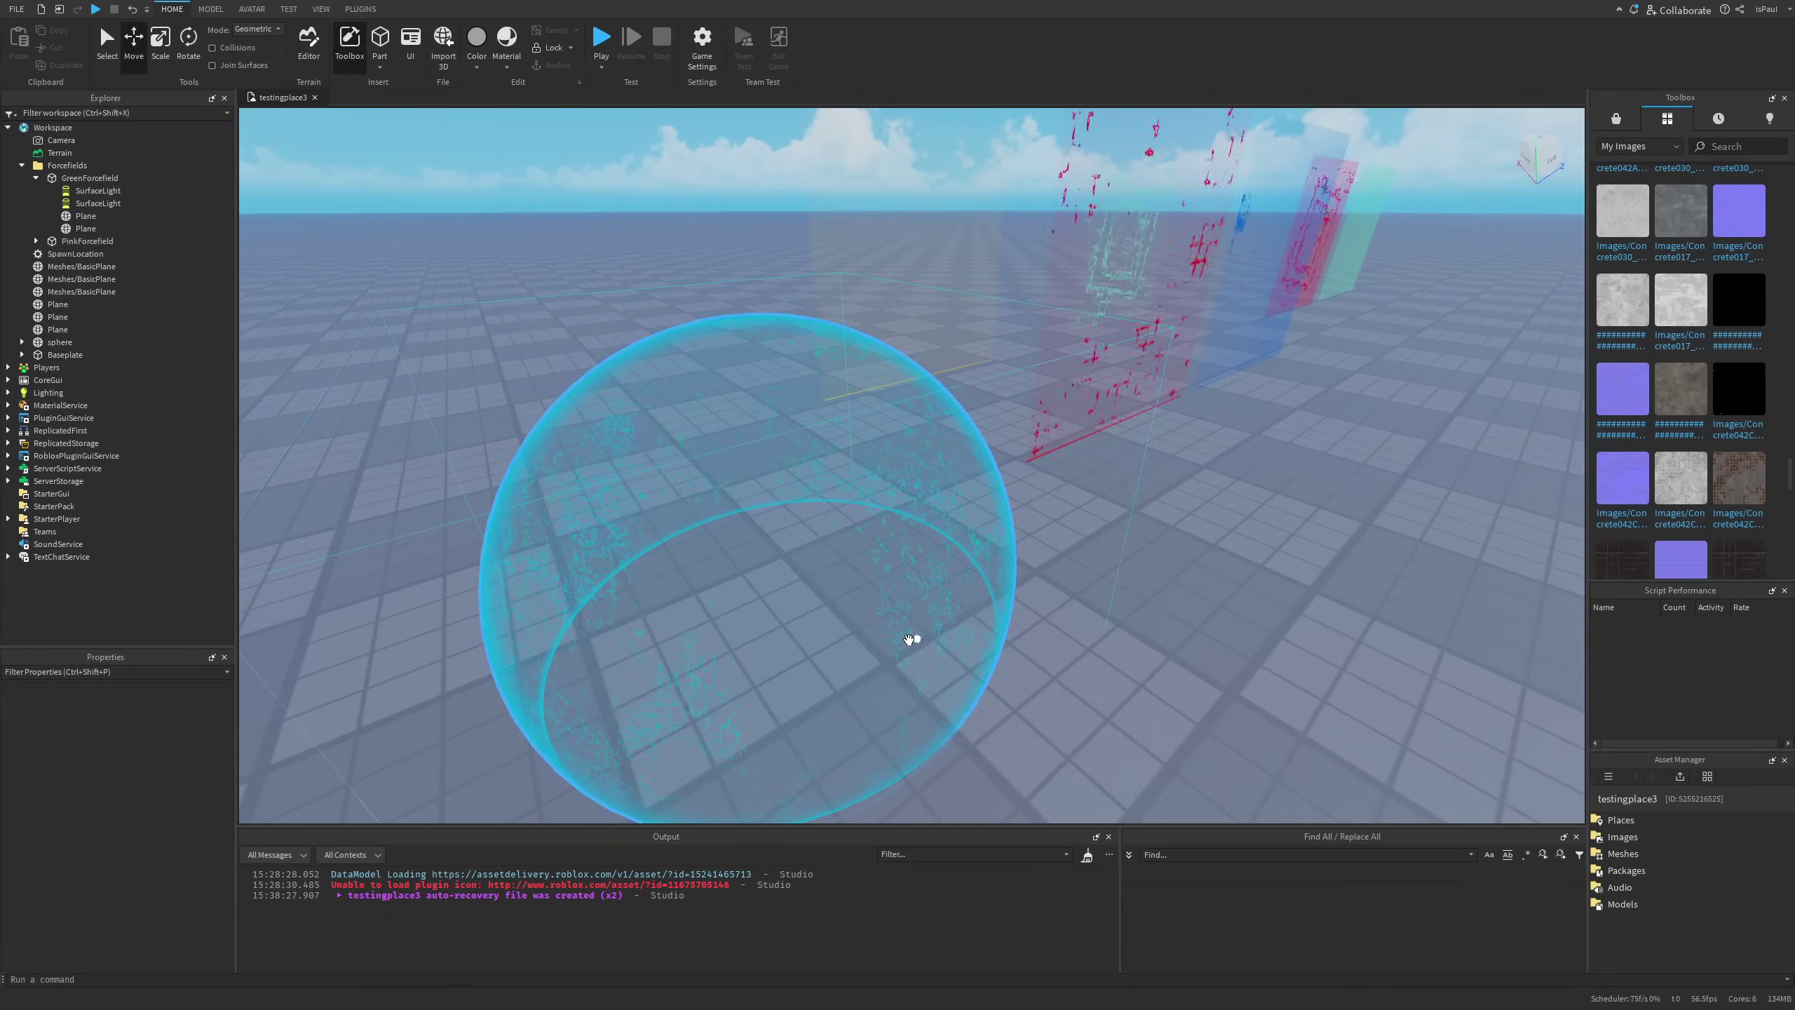
{"action": "right_click_drag", "start_coordinate": [1150, 638], "coordinate": [1122, 610]}
{"action": "key", "text": "s"}
{"action": "key", "text": "w"}
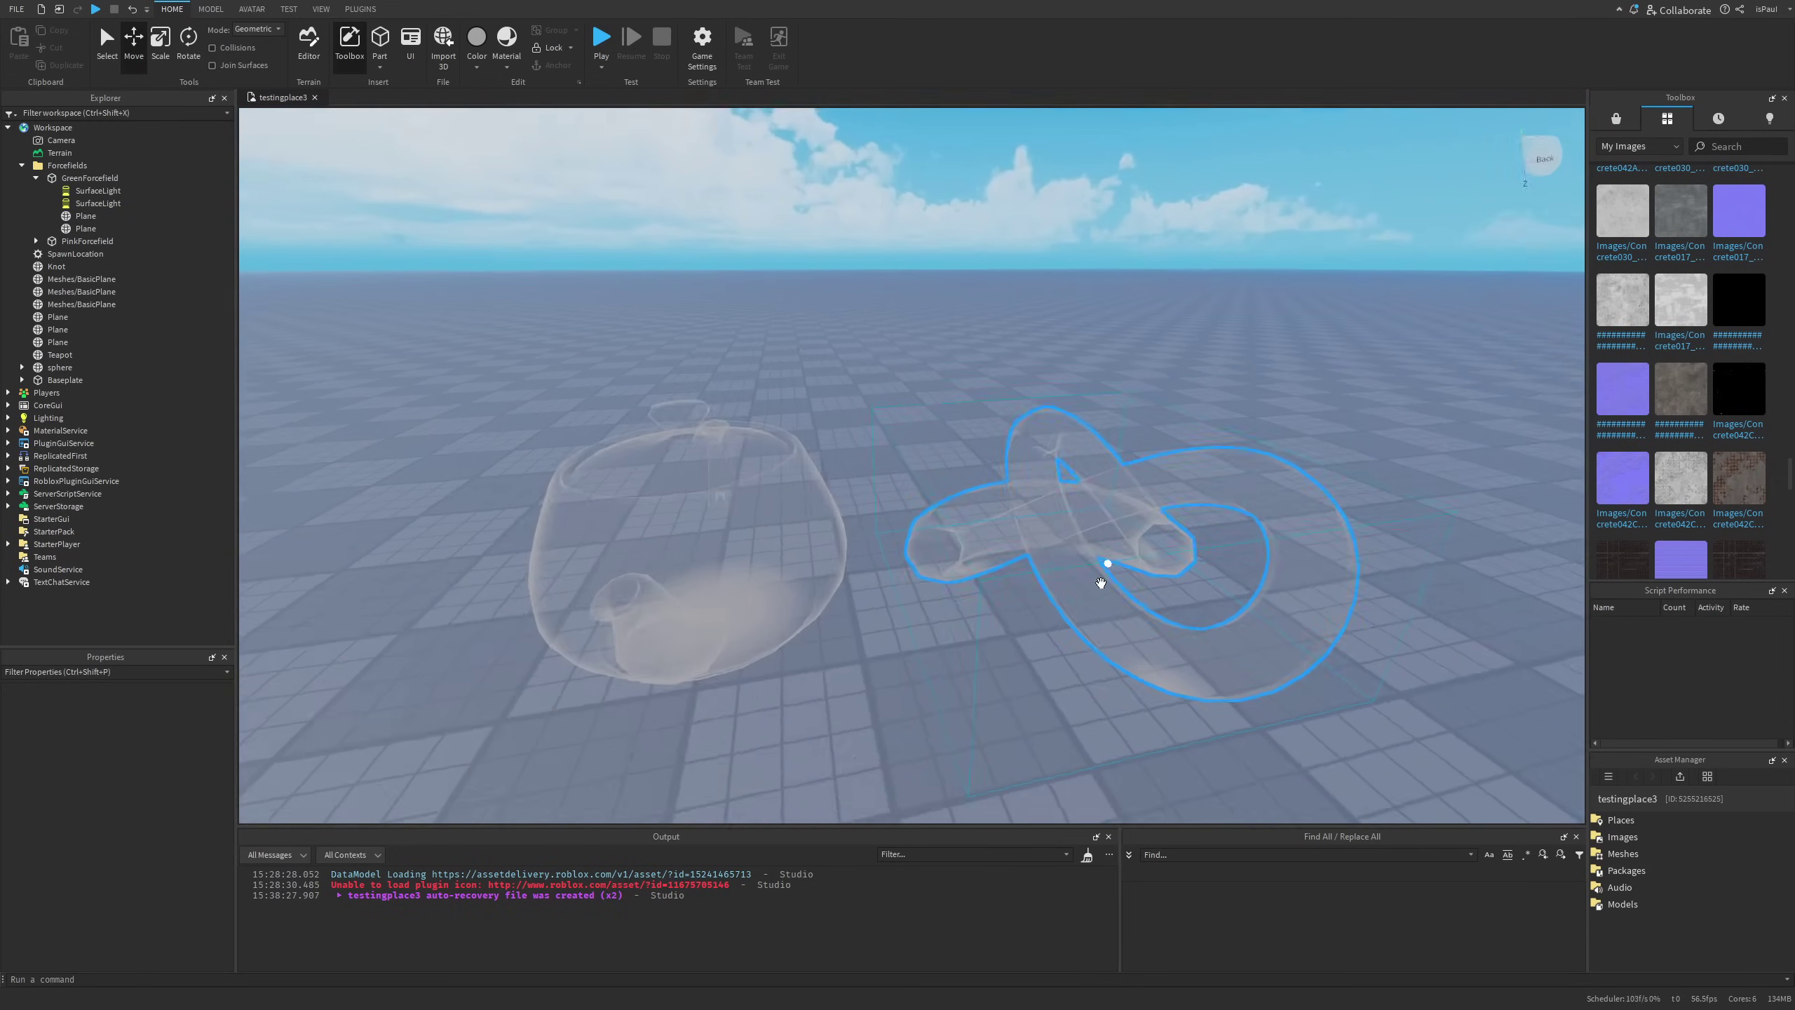
{"action": "right_click_drag", "start_coordinate": [1102, 570], "coordinate": [1056, 639]}
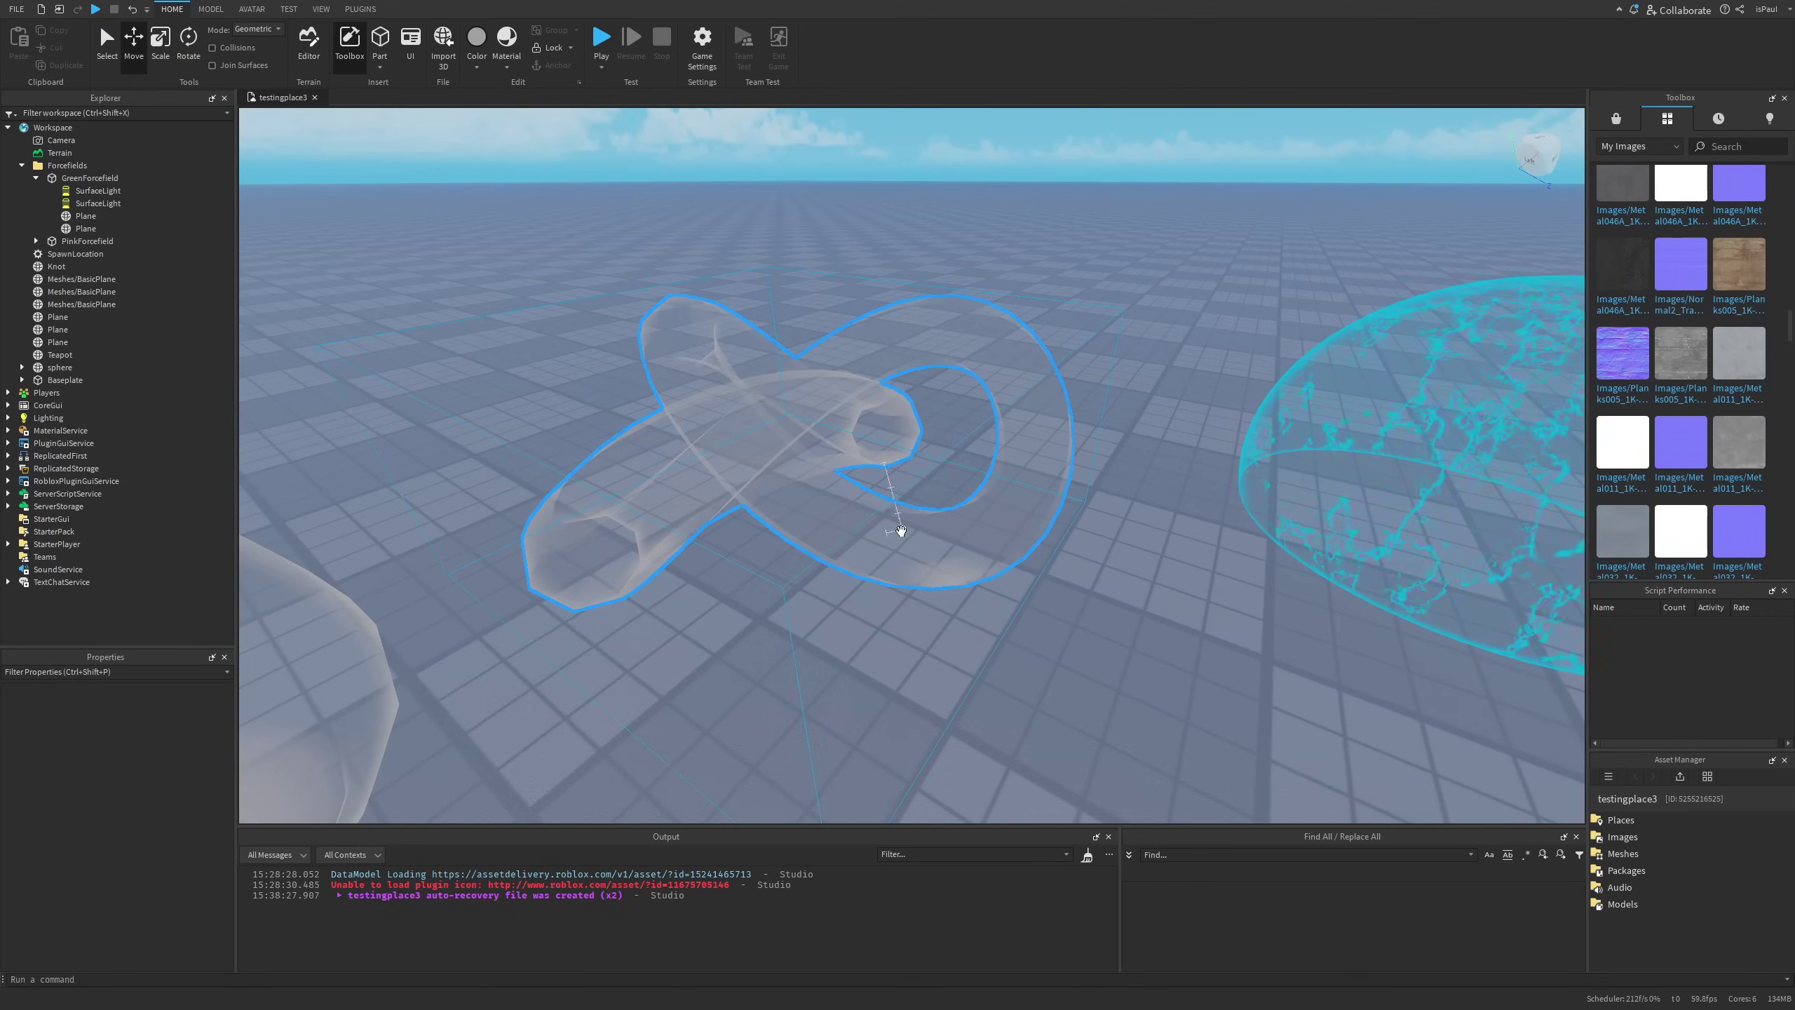
{"action": "left_click", "coordinate": [899, 530]}
{"action": "left_click", "coordinate": [981, 570]}
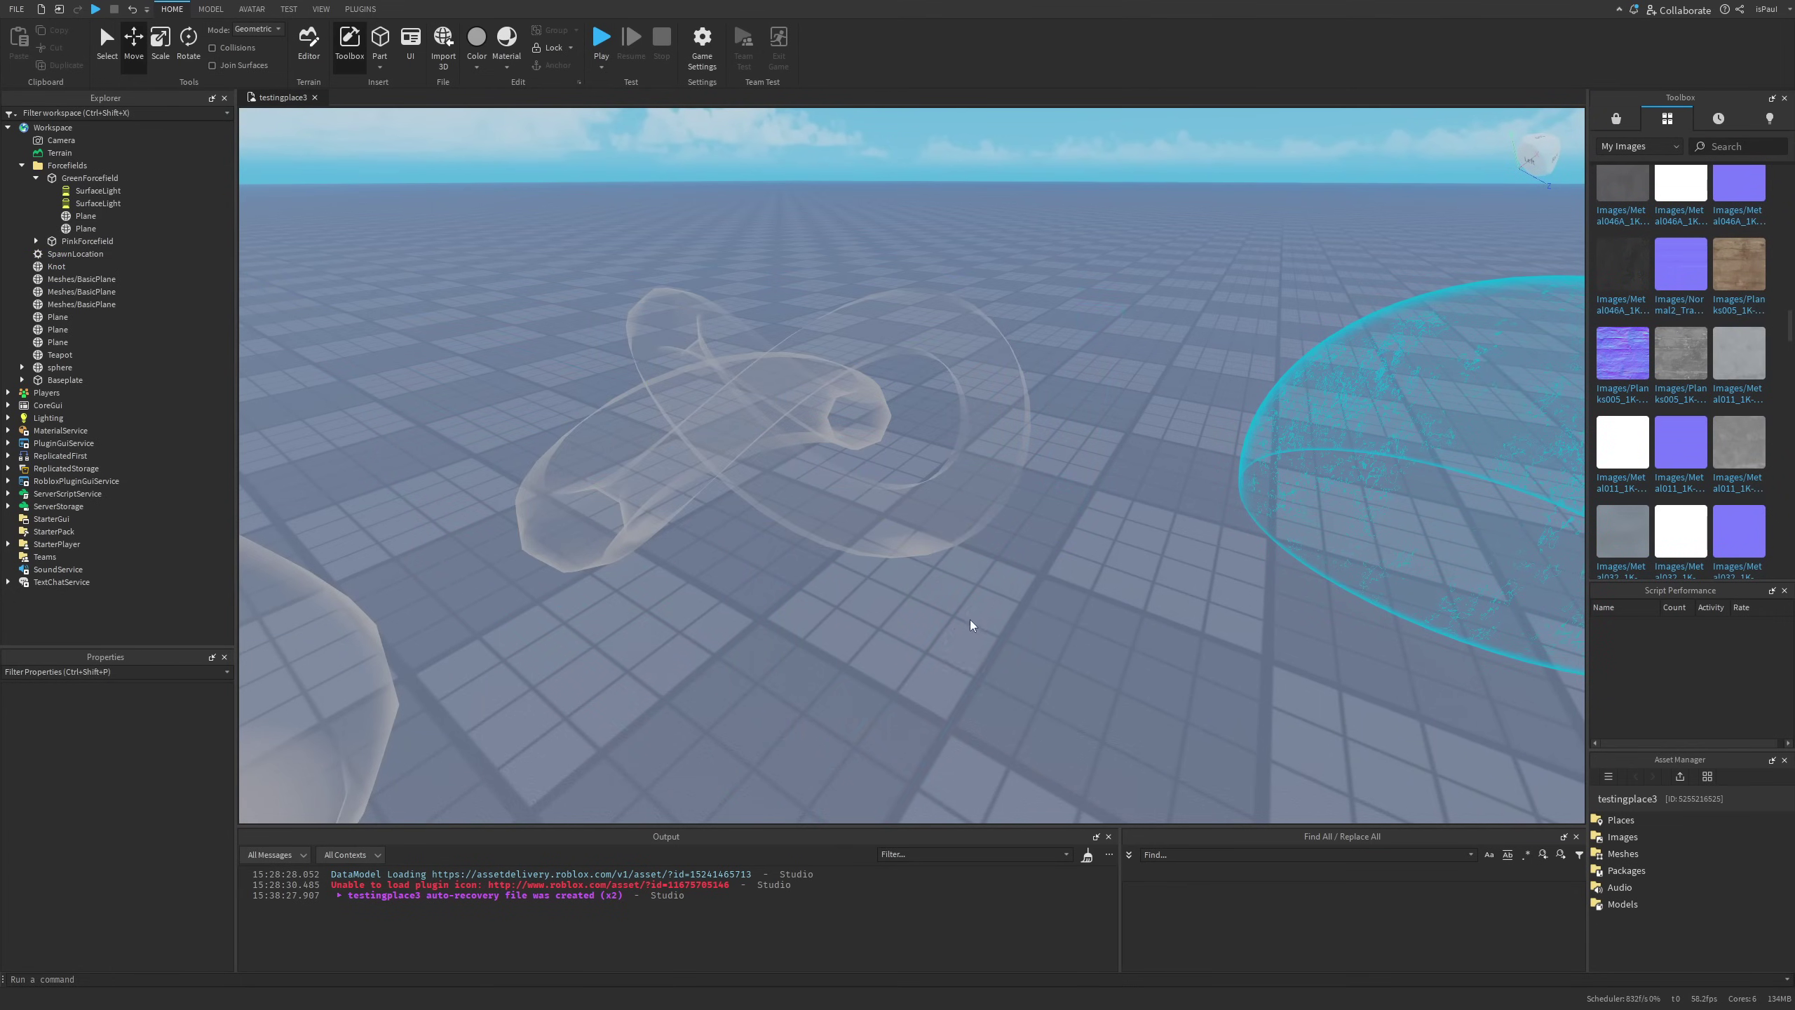
{"action": "right_click_drag", "start_coordinate": [1016, 632], "coordinate": [1054, 638]}
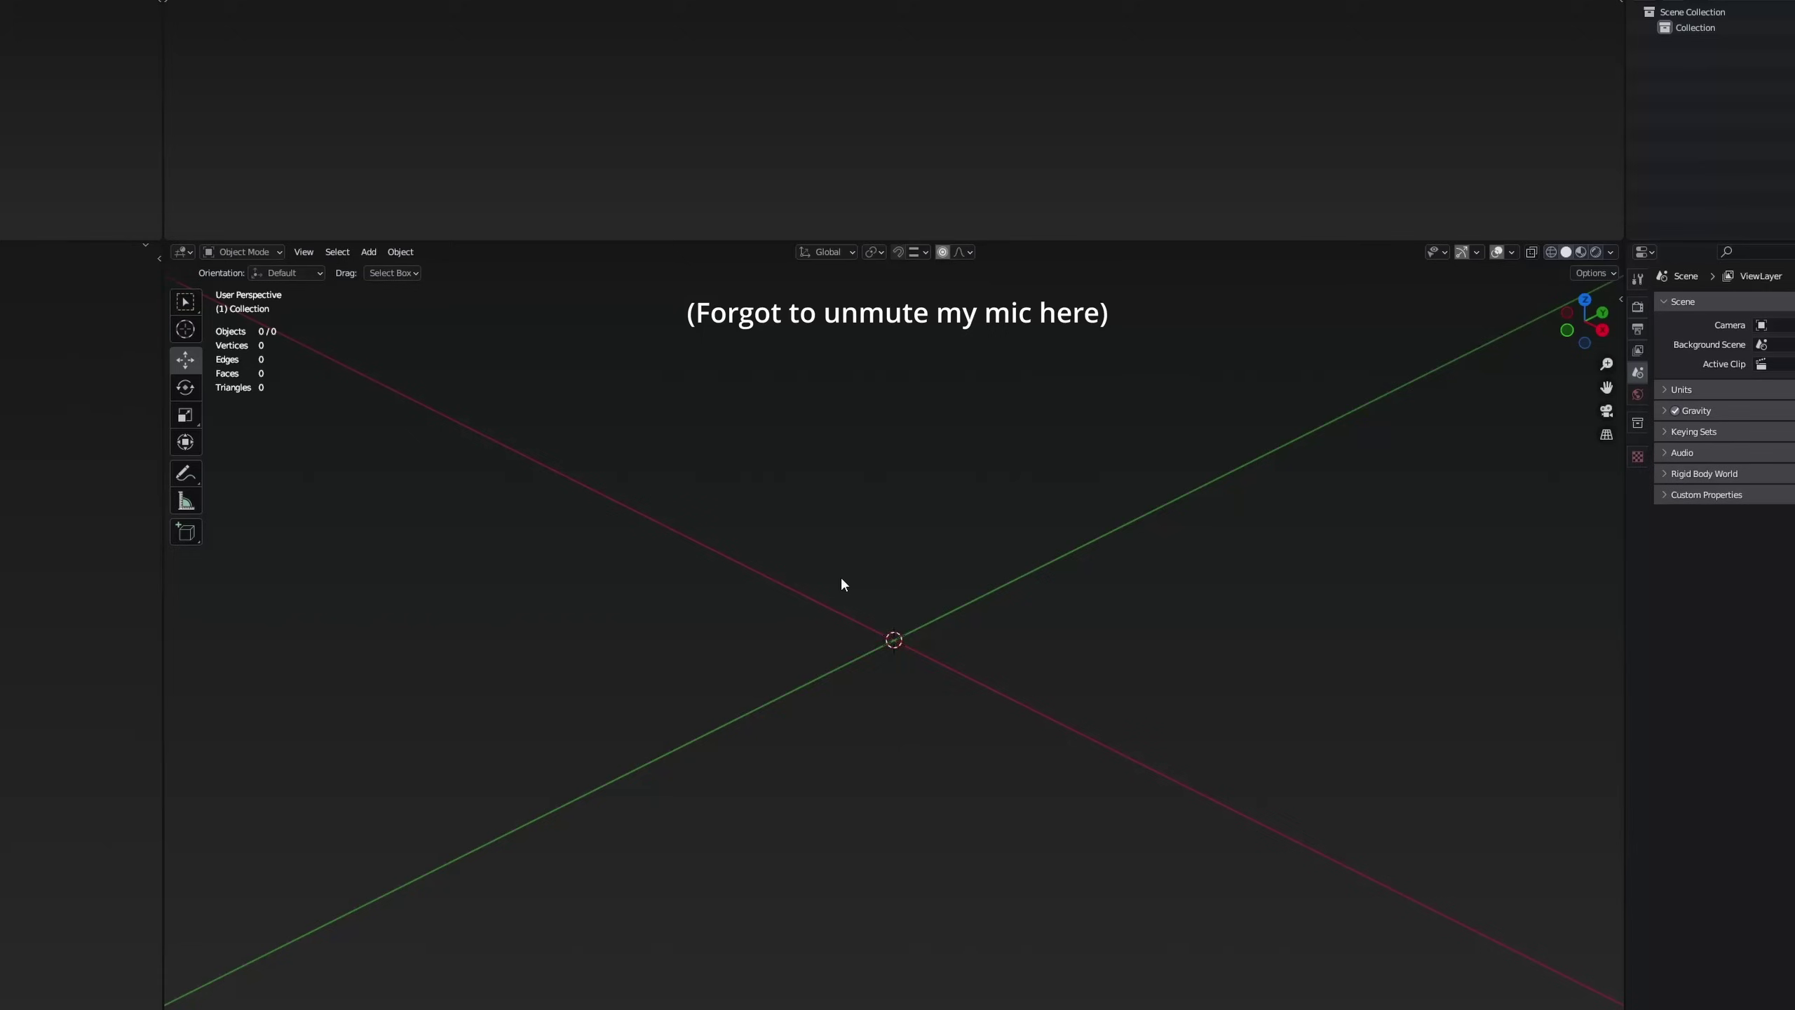
Switch to Blender and add a Teapot+ mesh to the empty scene.
{"action": "key", "text": "shift+a"}
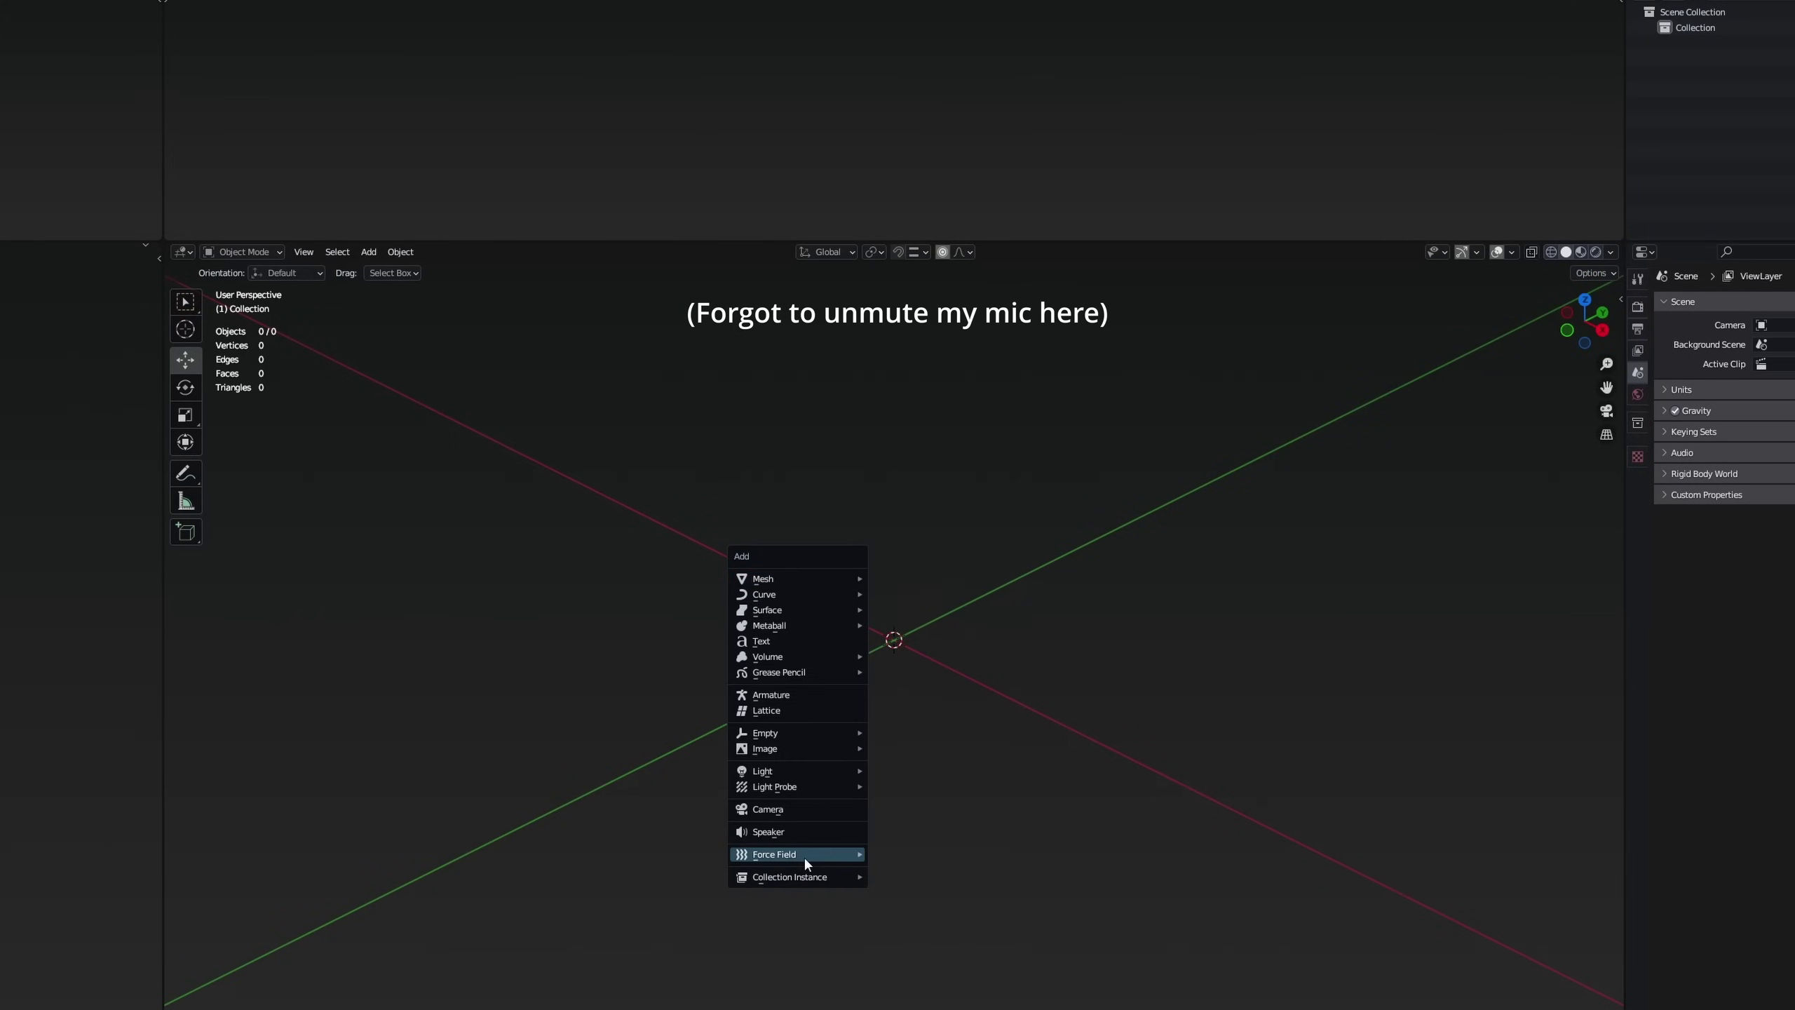
{"action": "mouse_move", "coordinate": [822, 578]}
{"action": "mouse_move", "coordinate": [941, 903]}
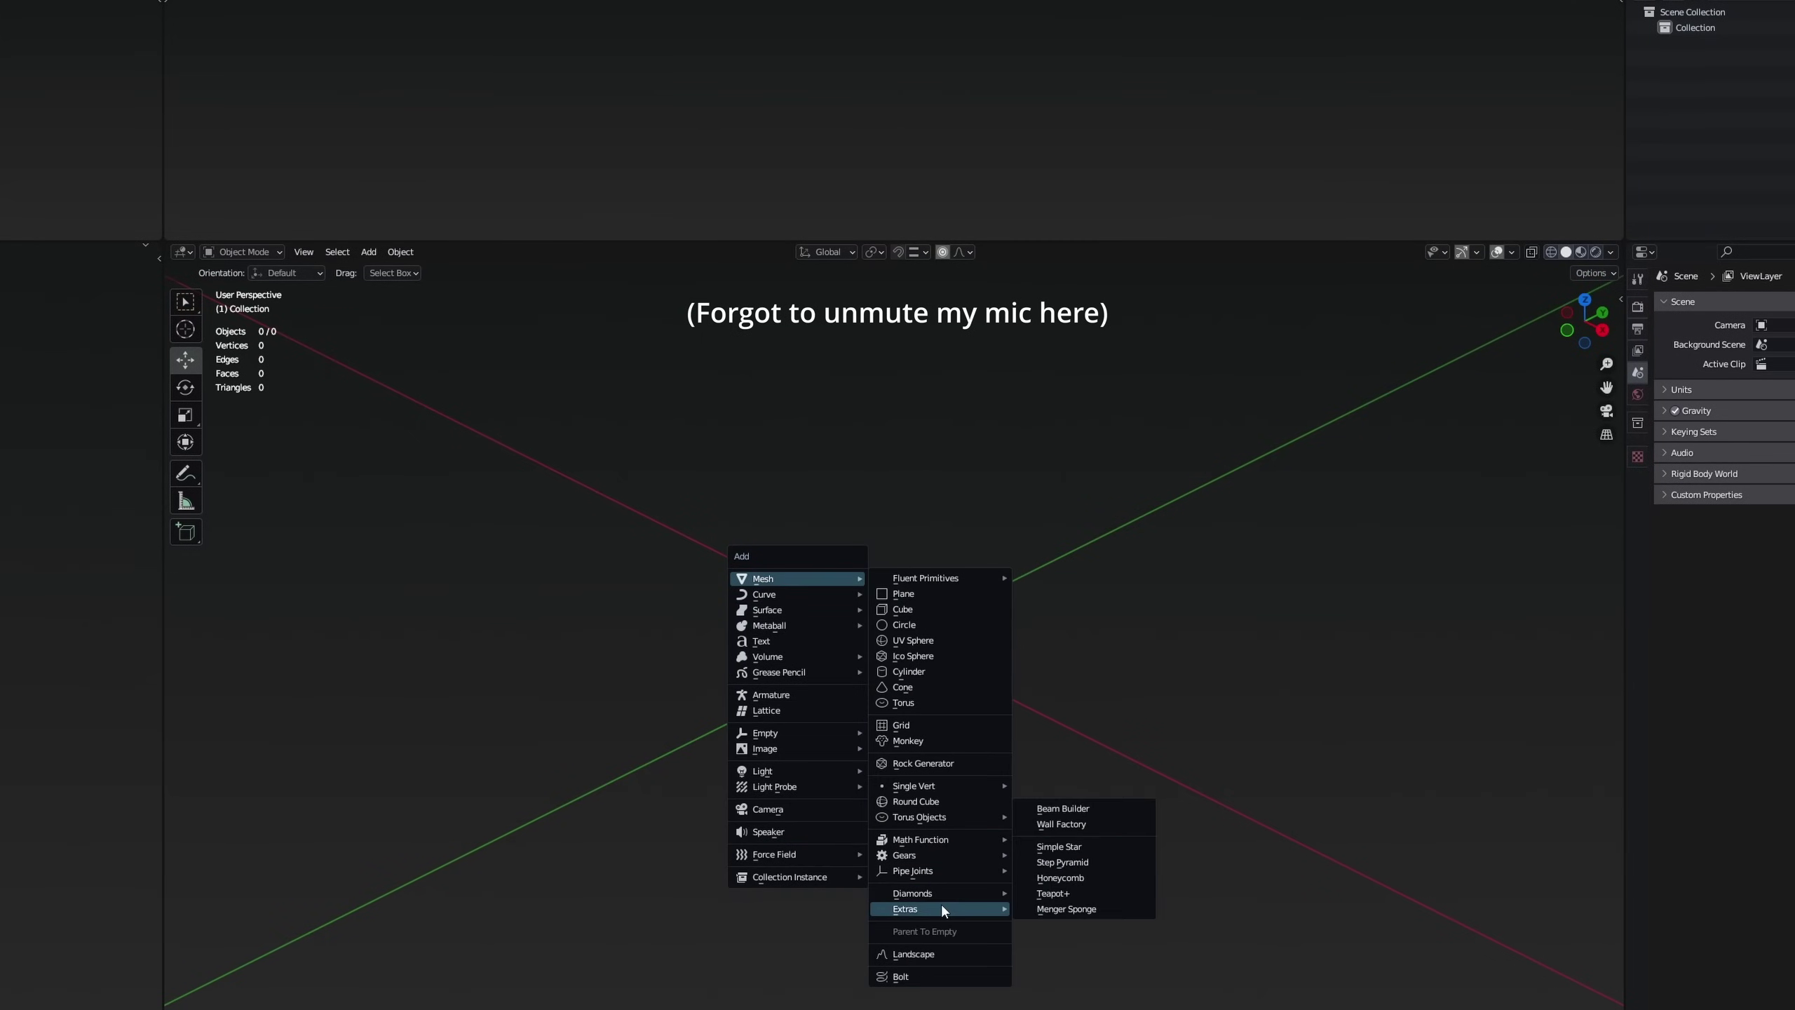
{"action": "left_click", "coordinate": [1079, 907]}
{"action": "scroll", "coordinate": [1077, 894], "scroll_direction": "down", "scroll_amount": 4}
{"action": "middle_click_drag", "start_coordinate": [968, 616], "coordinate": [998, 551]}
Enter face editing on the teapot and unwrap all of its faces with Smart UV Project.
{"action": "key", "text": "Tab"}
{"action": "key", "text": "3"}
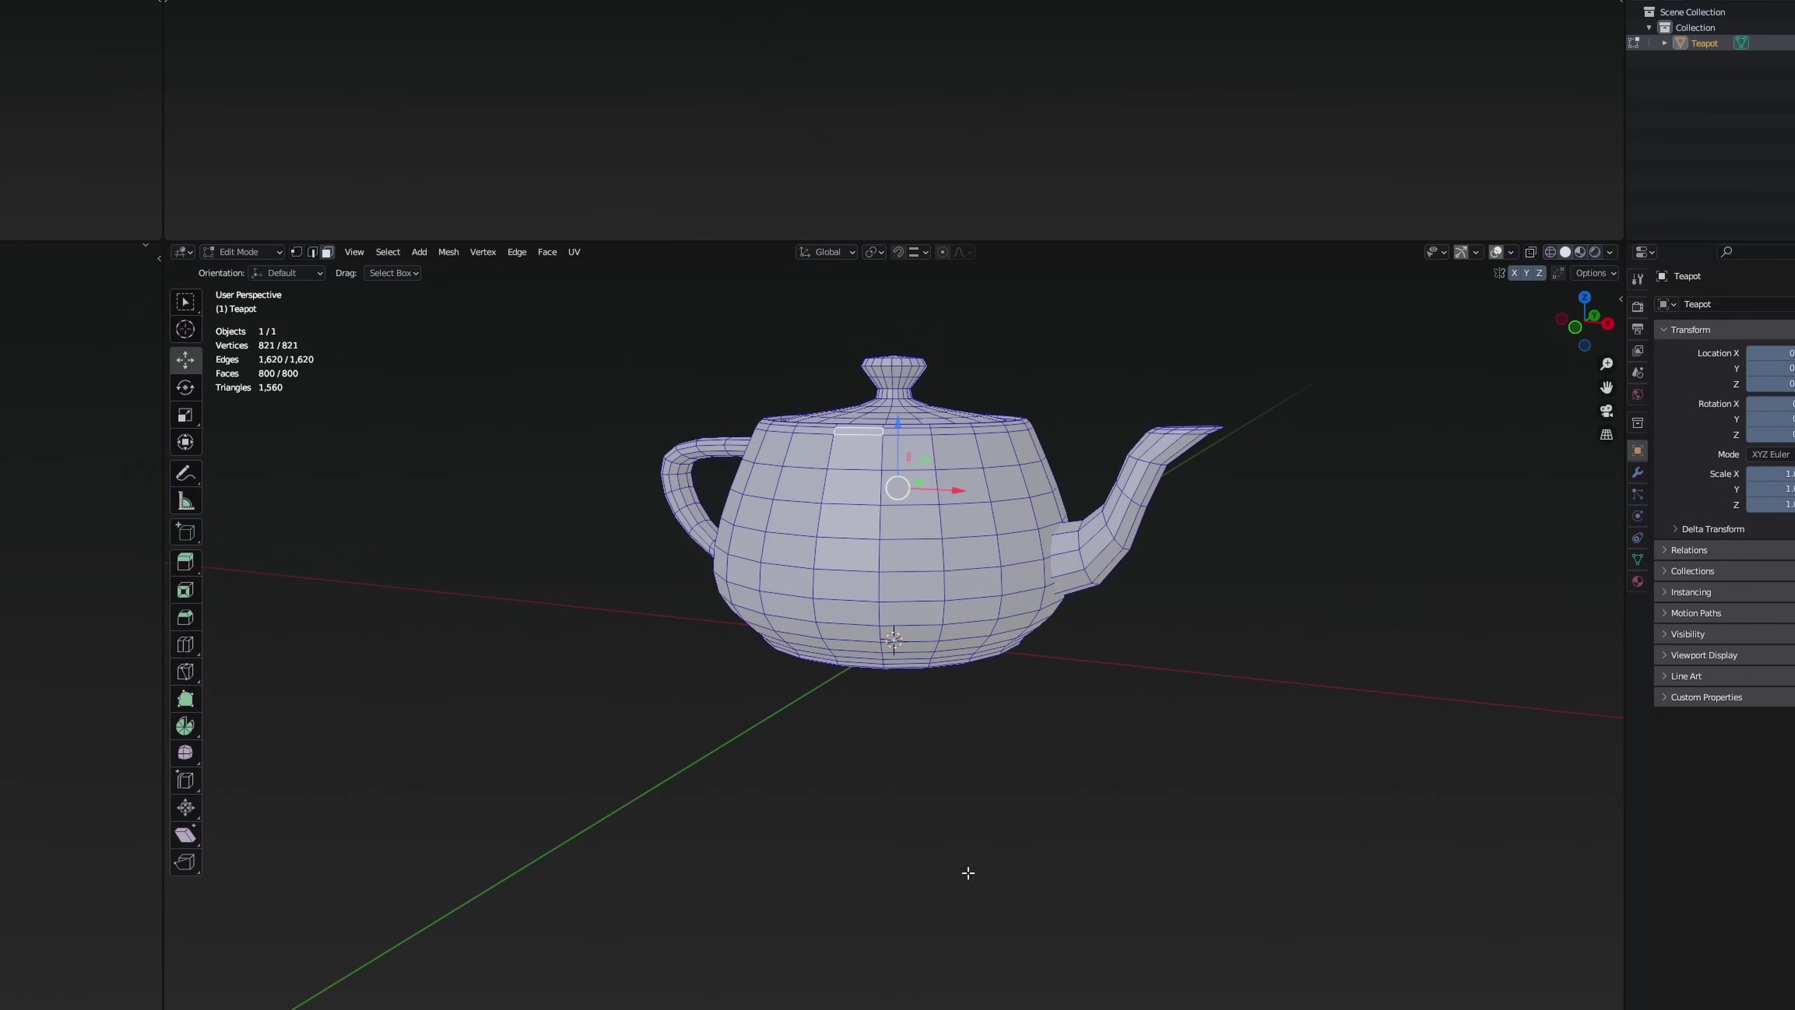
{"action": "right_click", "coordinate": [937, 880]}
{"action": "left_click", "coordinate": [893, 896]}
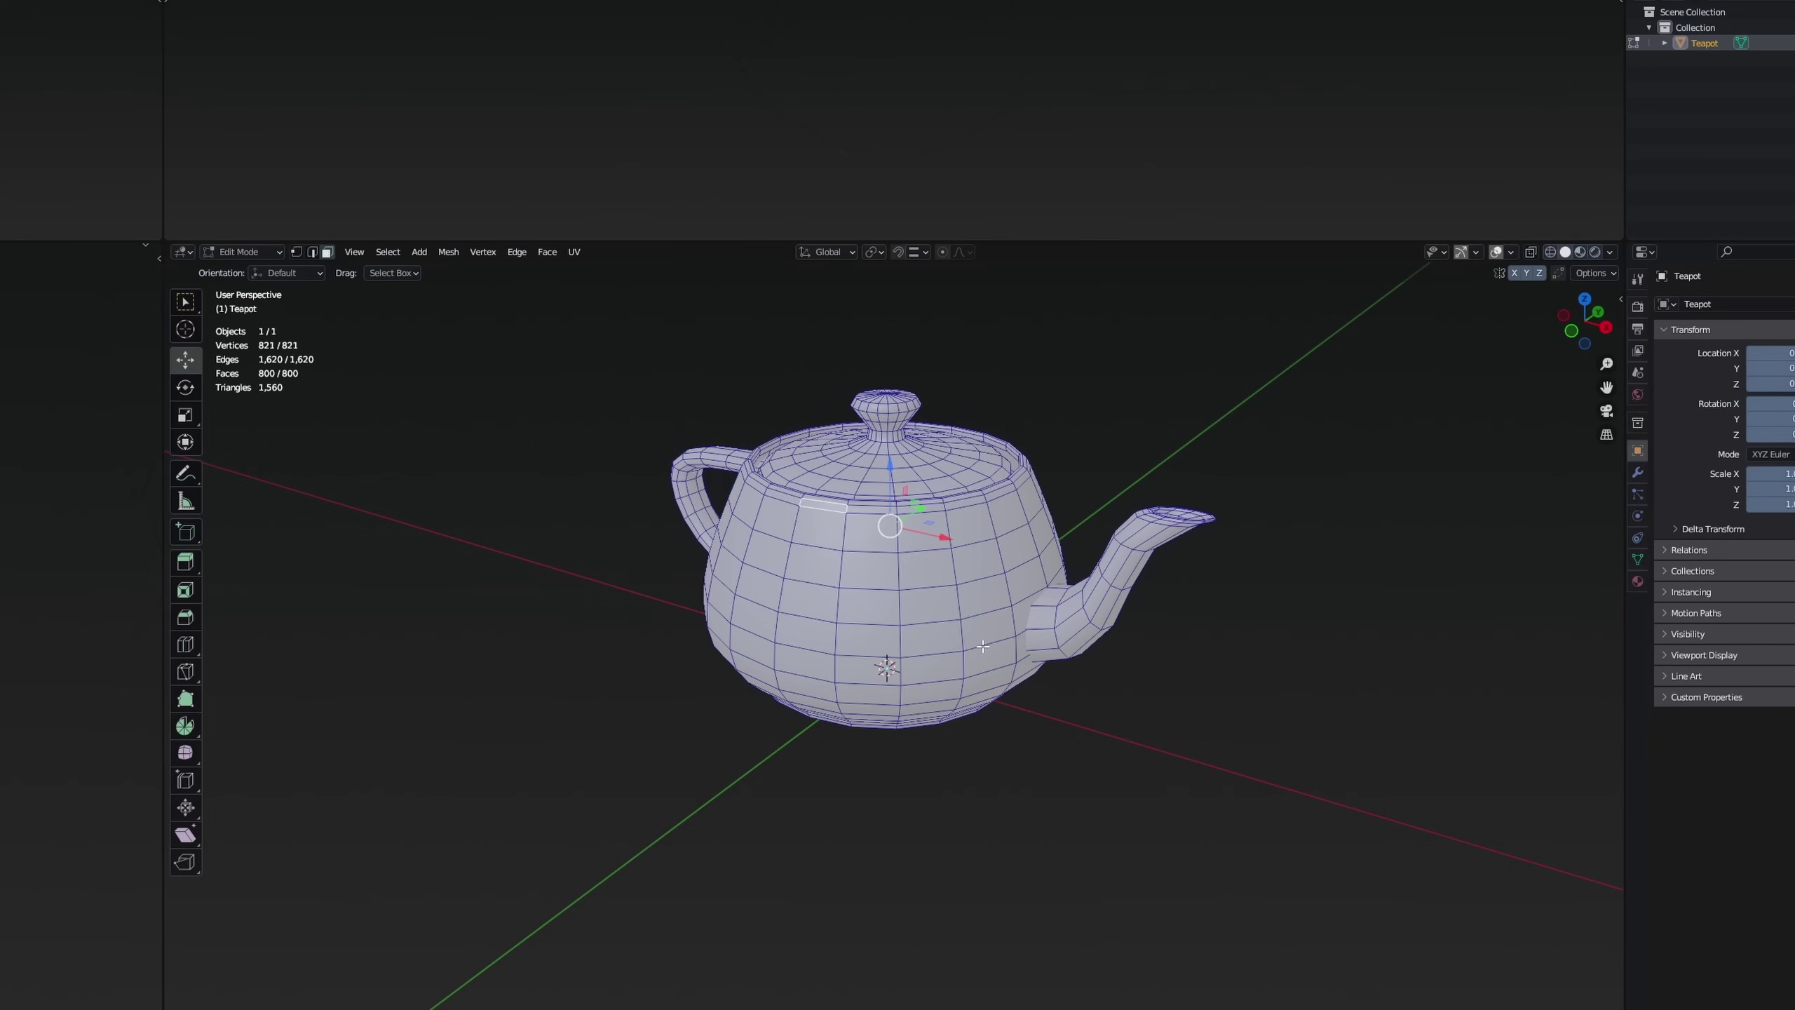
{"action": "key", "text": "F3"}
{"action": "type", "text": "smar"}
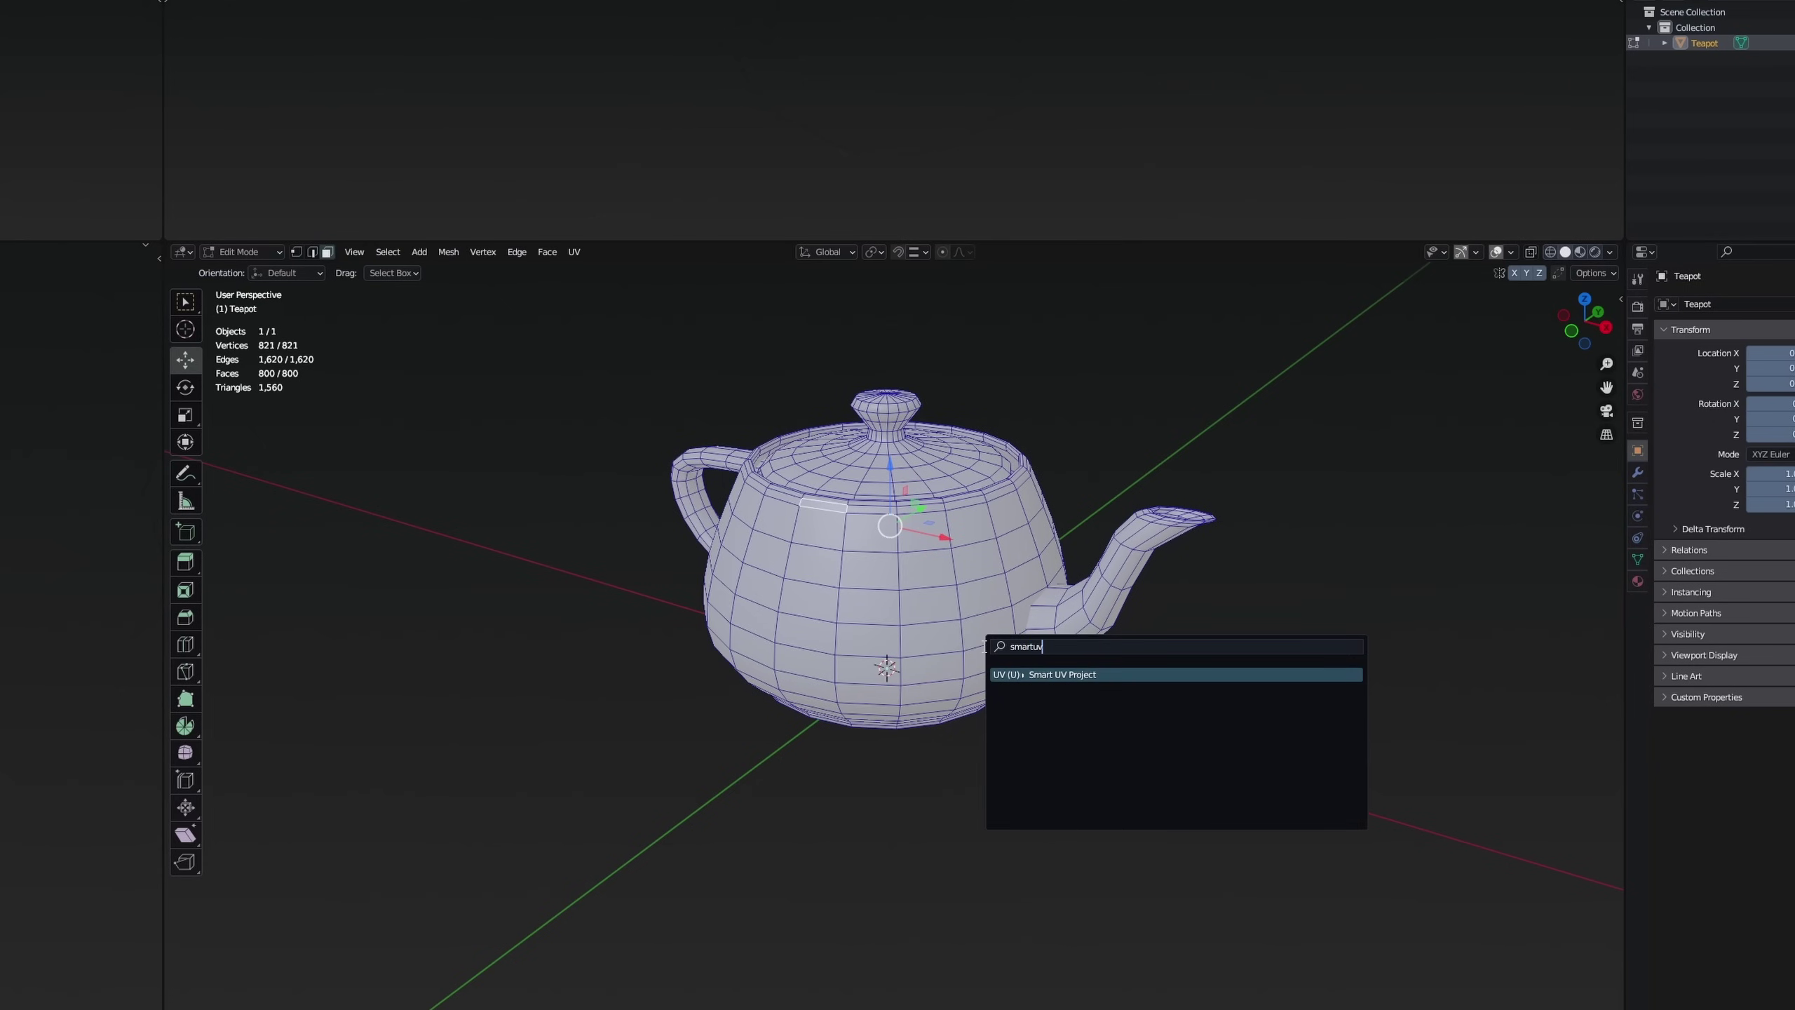
{"action": "type", "text": "tuv"}
{"action": "key", "text": "Return"}
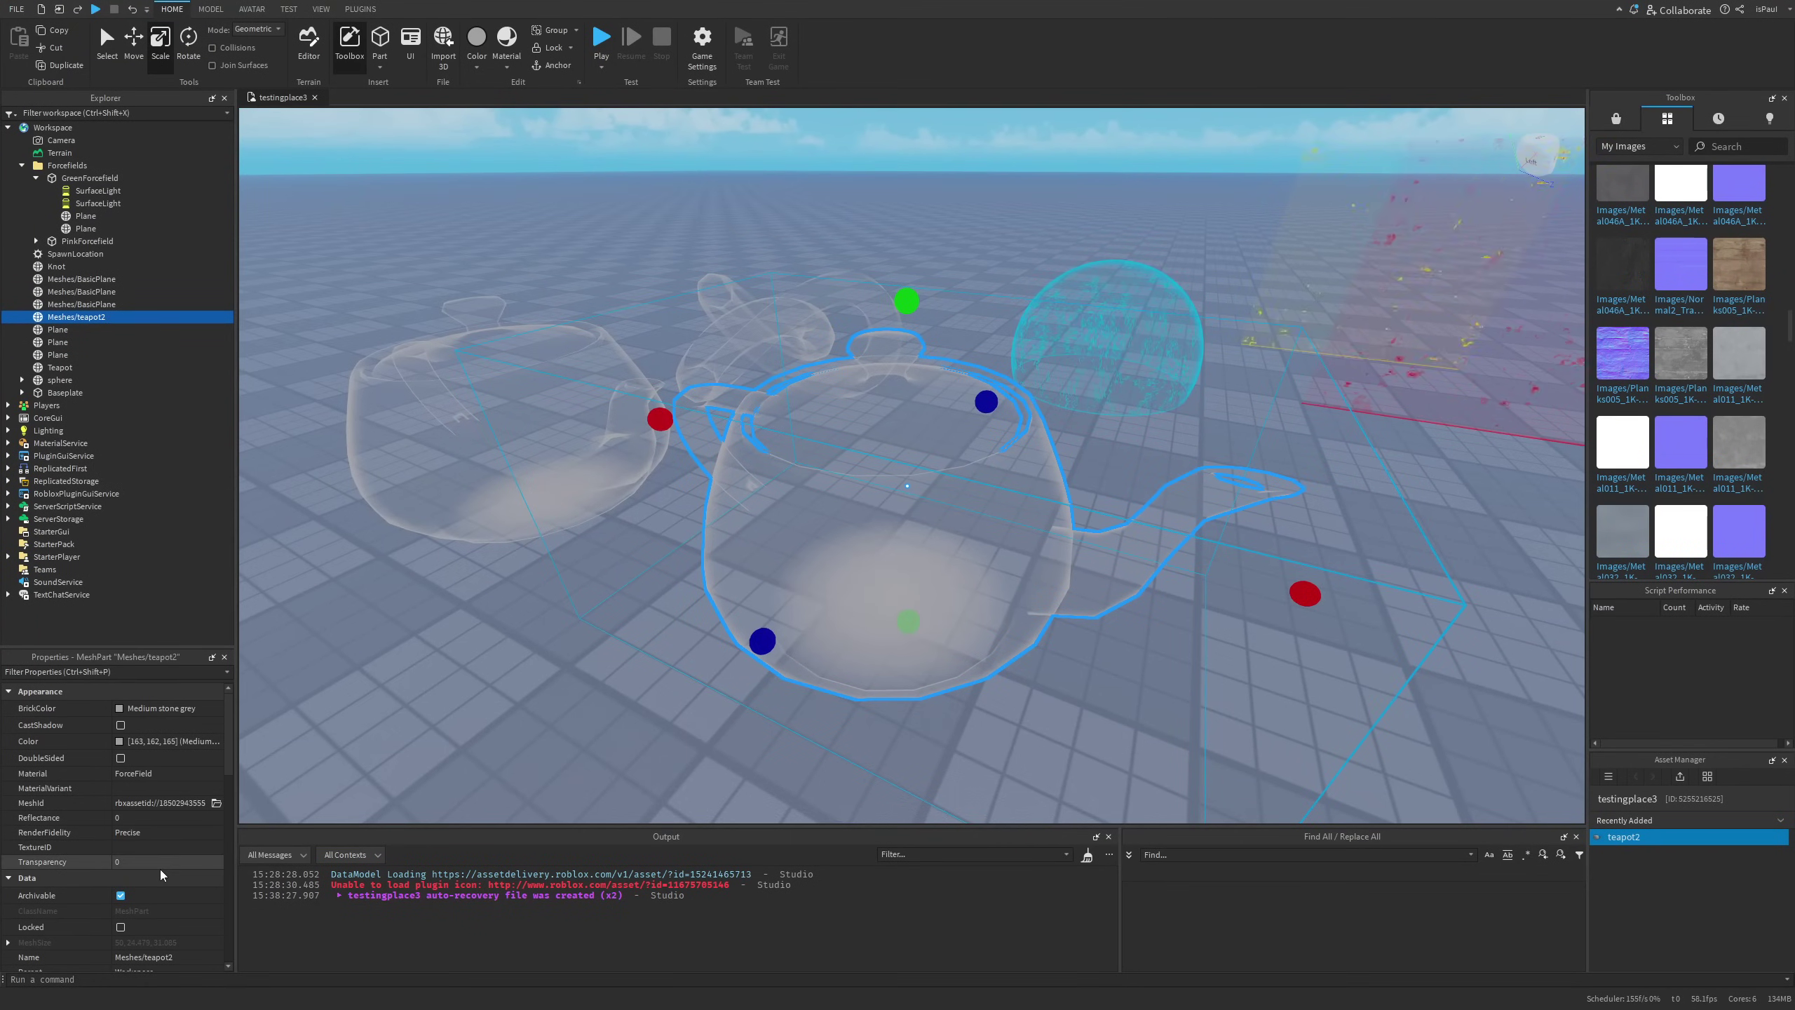
Switch back to Roblox Studio and set the imported teapot2 mesh's color to red (250, 3, 3).
{"action": "left_click", "coordinate": [119, 740]}
{"action": "left_click_drag", "start_coordinate": [834, 341], "coordinate": [417, 342]}
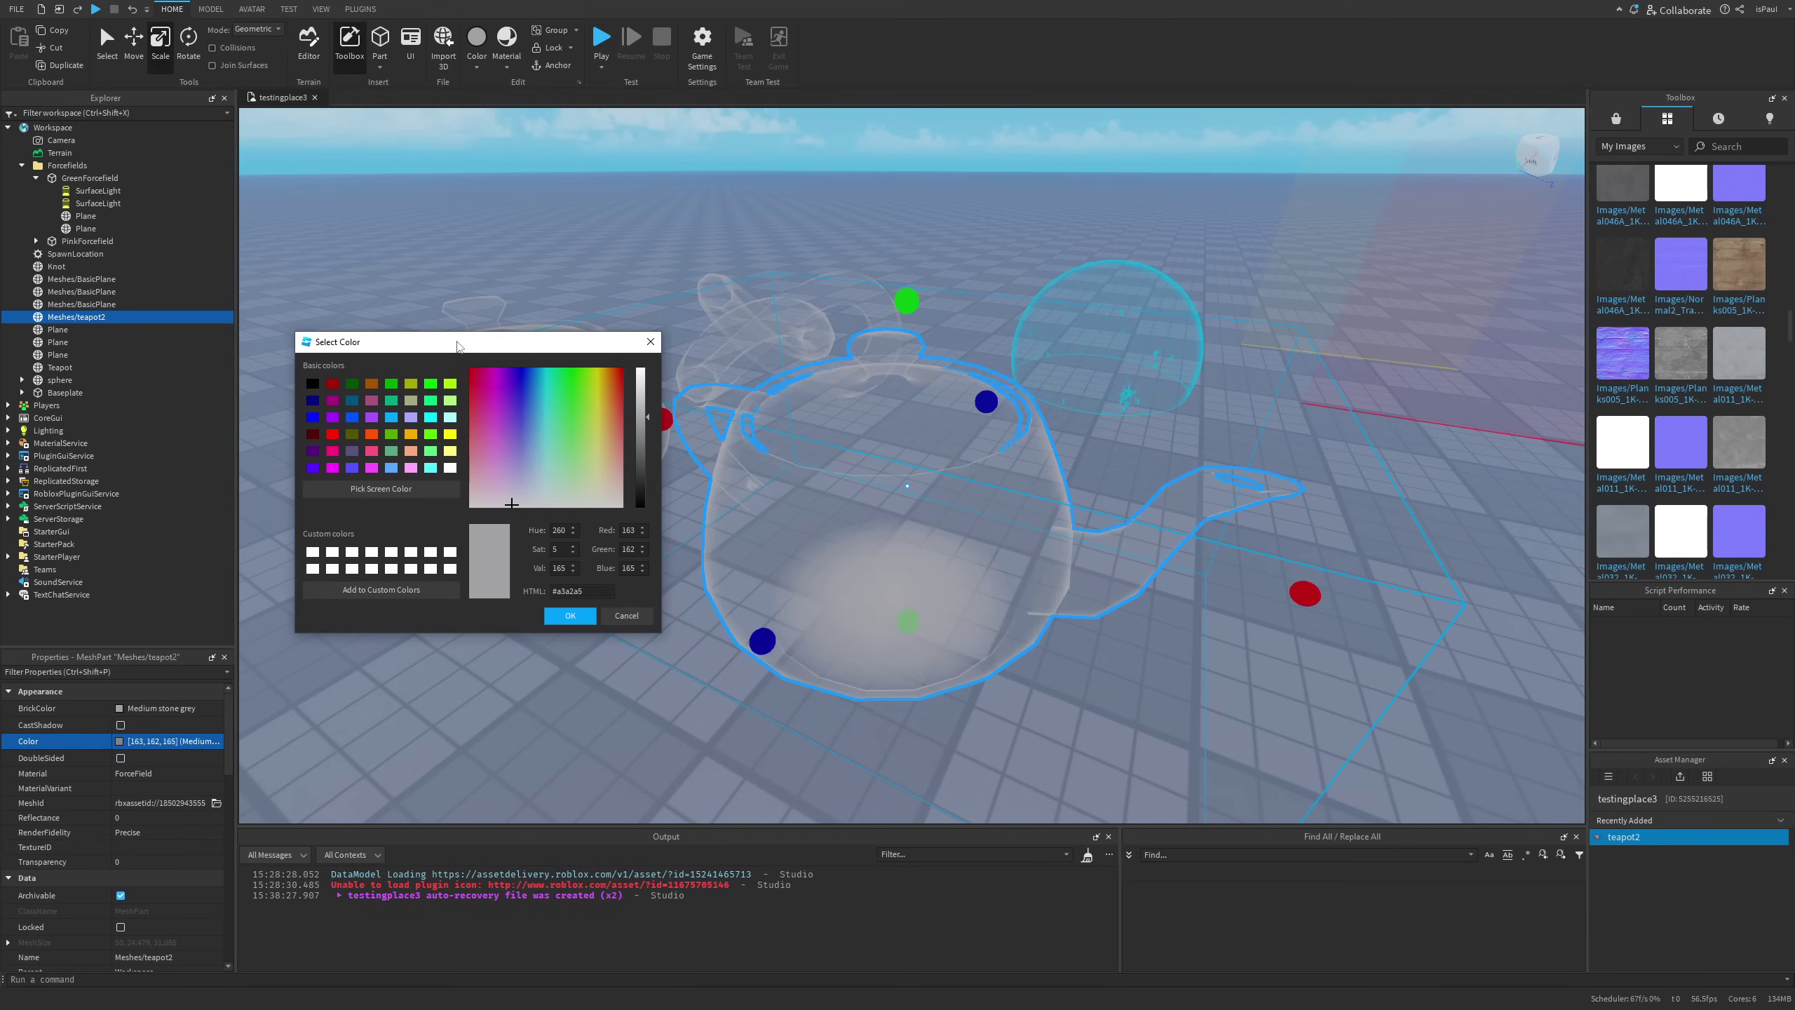
{"action": "left_click", "coordinate": [571, 365]}
{"action": "left_click_drag", "start_coordinate": [637, 418], "coordinate": [640, 369]}
{"action": "left_click", "coordinate": [625, 370]}
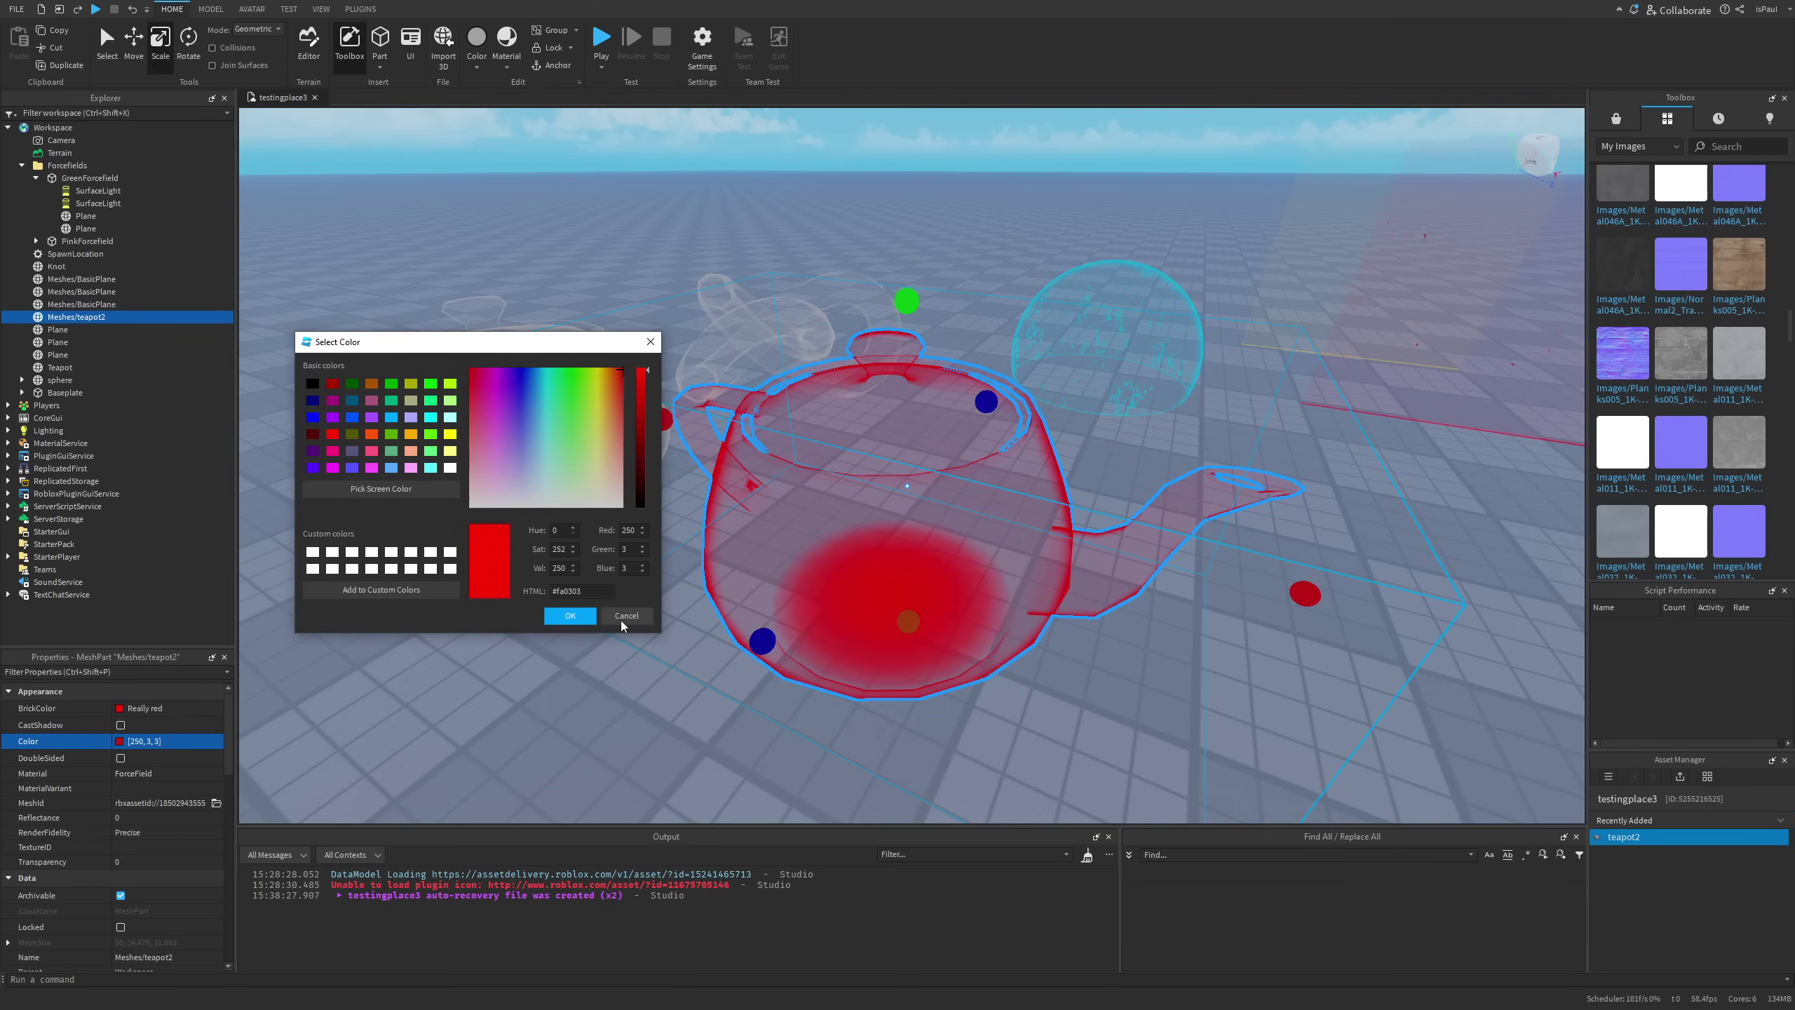
{"action": "left_click", "coordinate": [584, 617]}
{"action": "left_click", "coordinate": [1142, 288]}
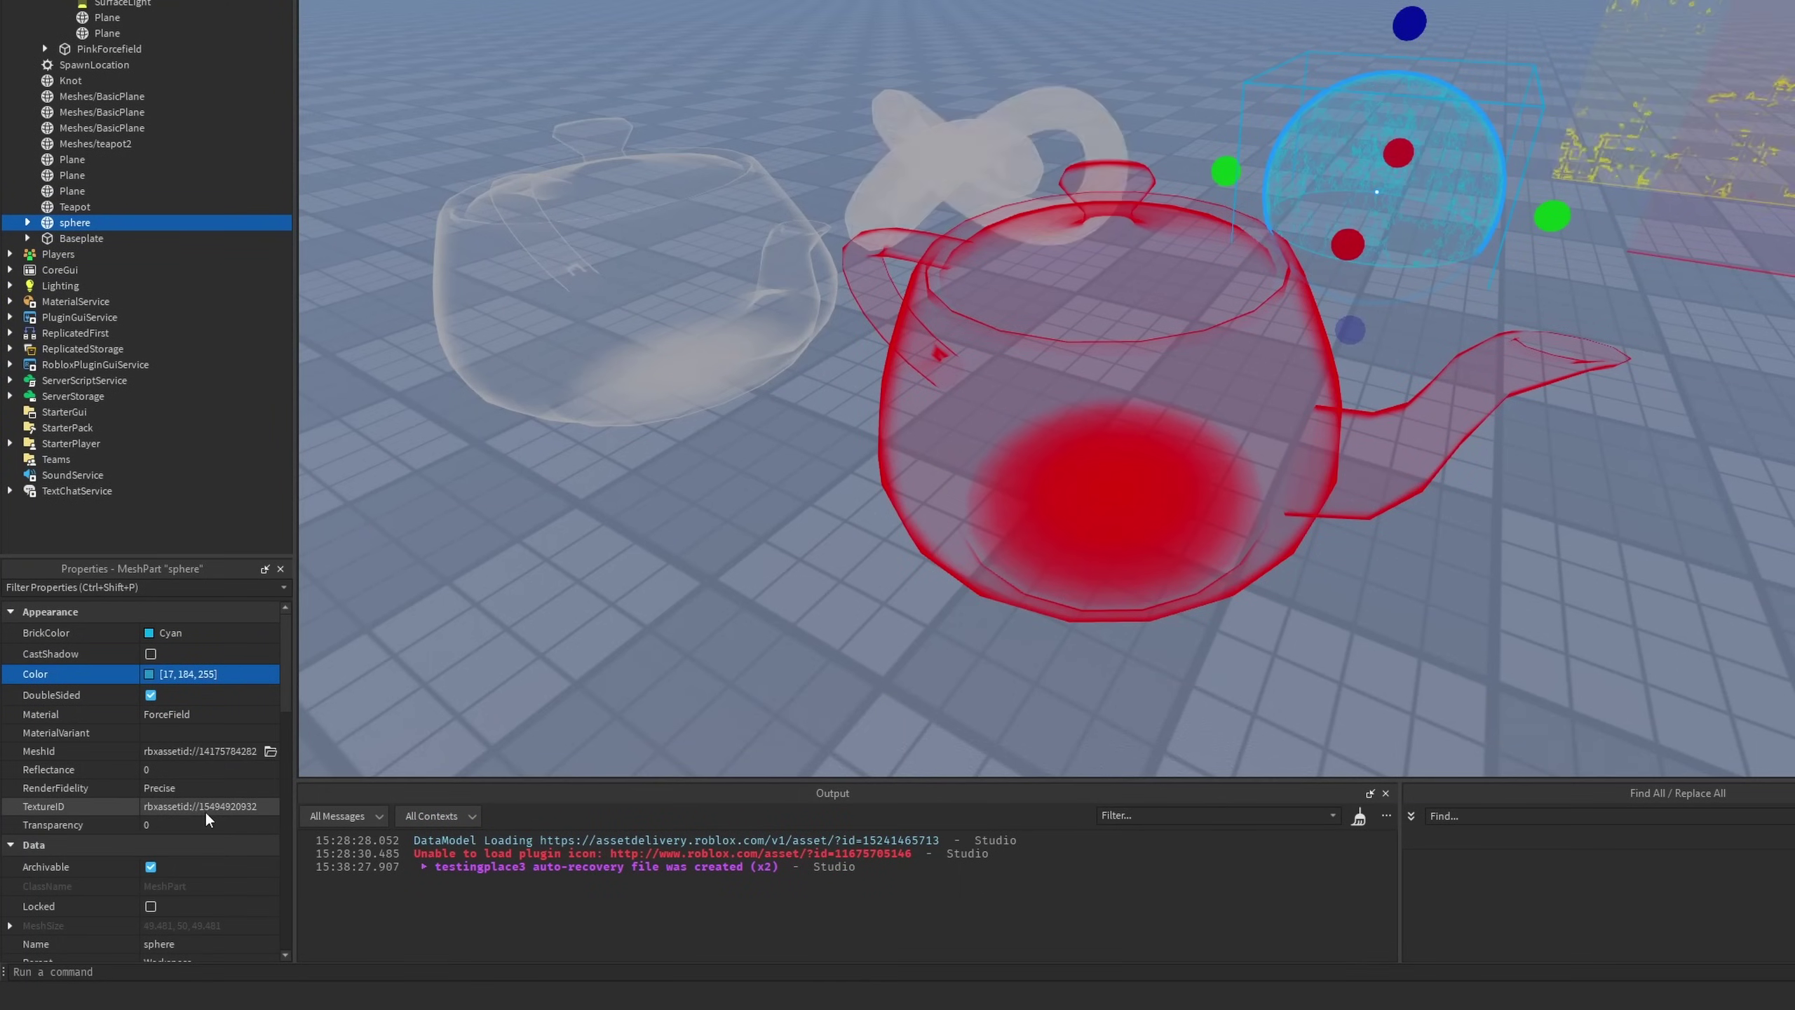
{"action": "left_click", "coordinate": [164, 848]}
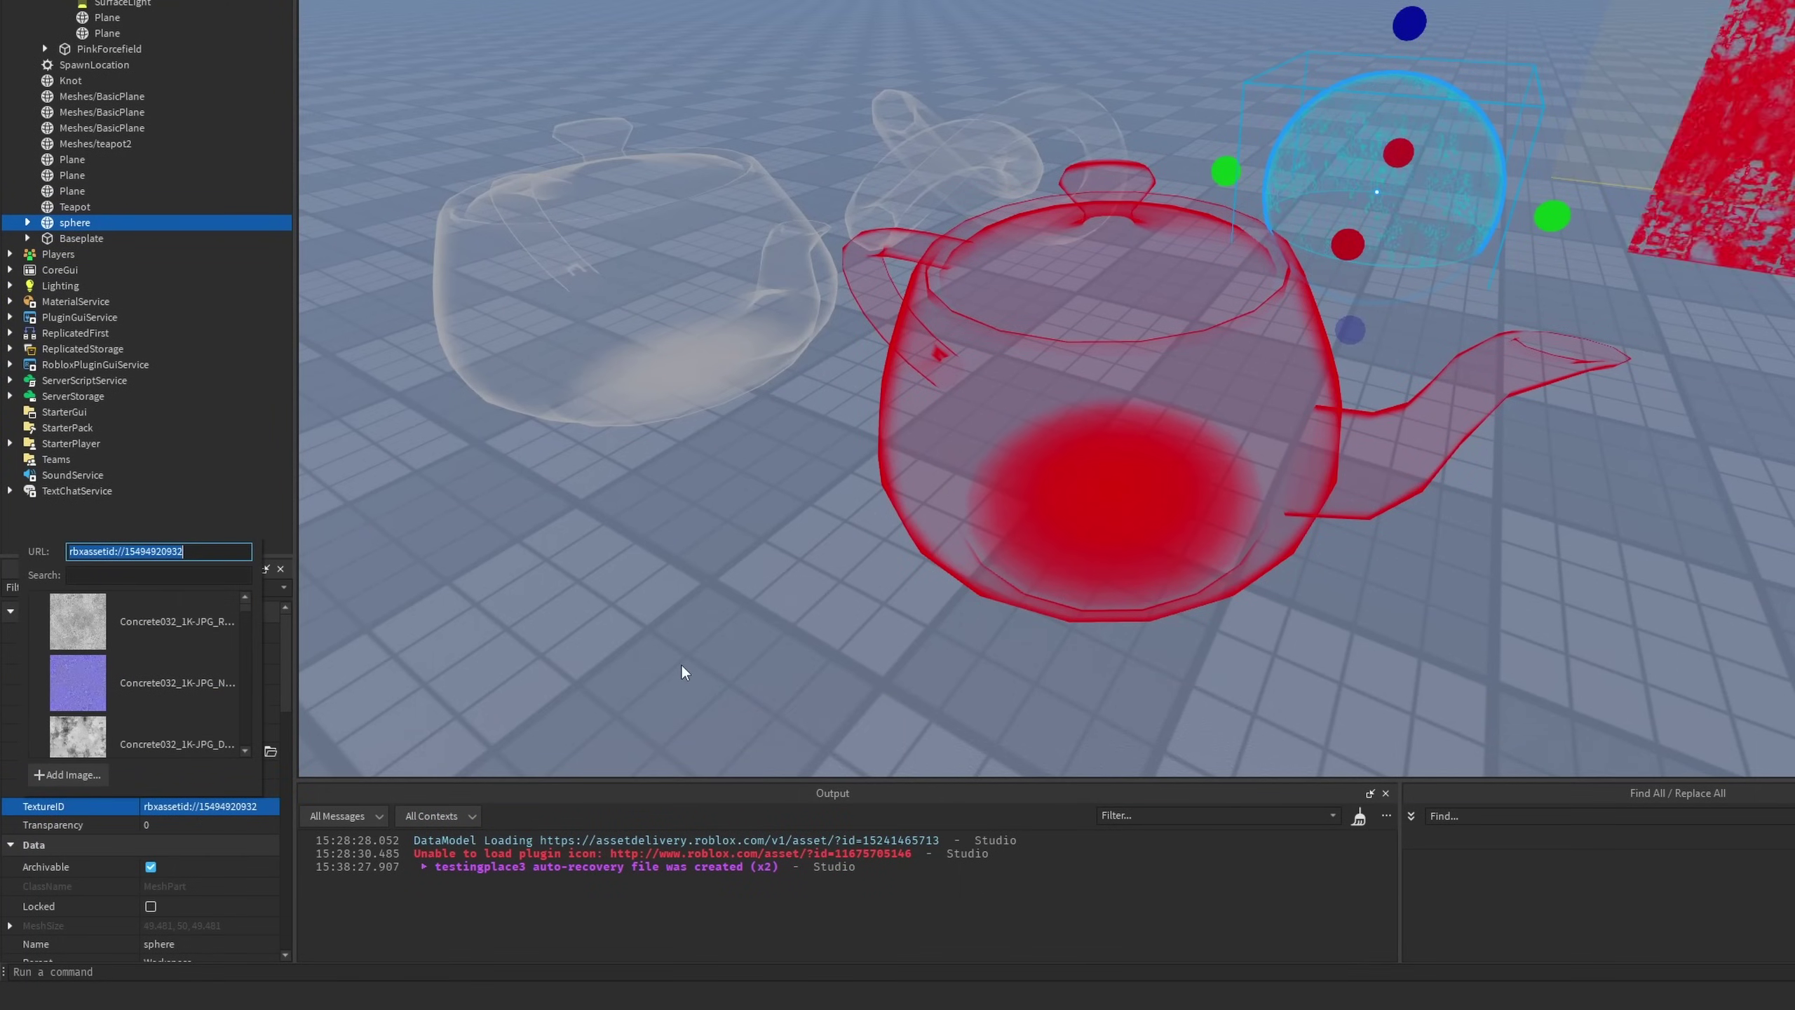
{"action": "left_click", "coordinate": [968, 495]}
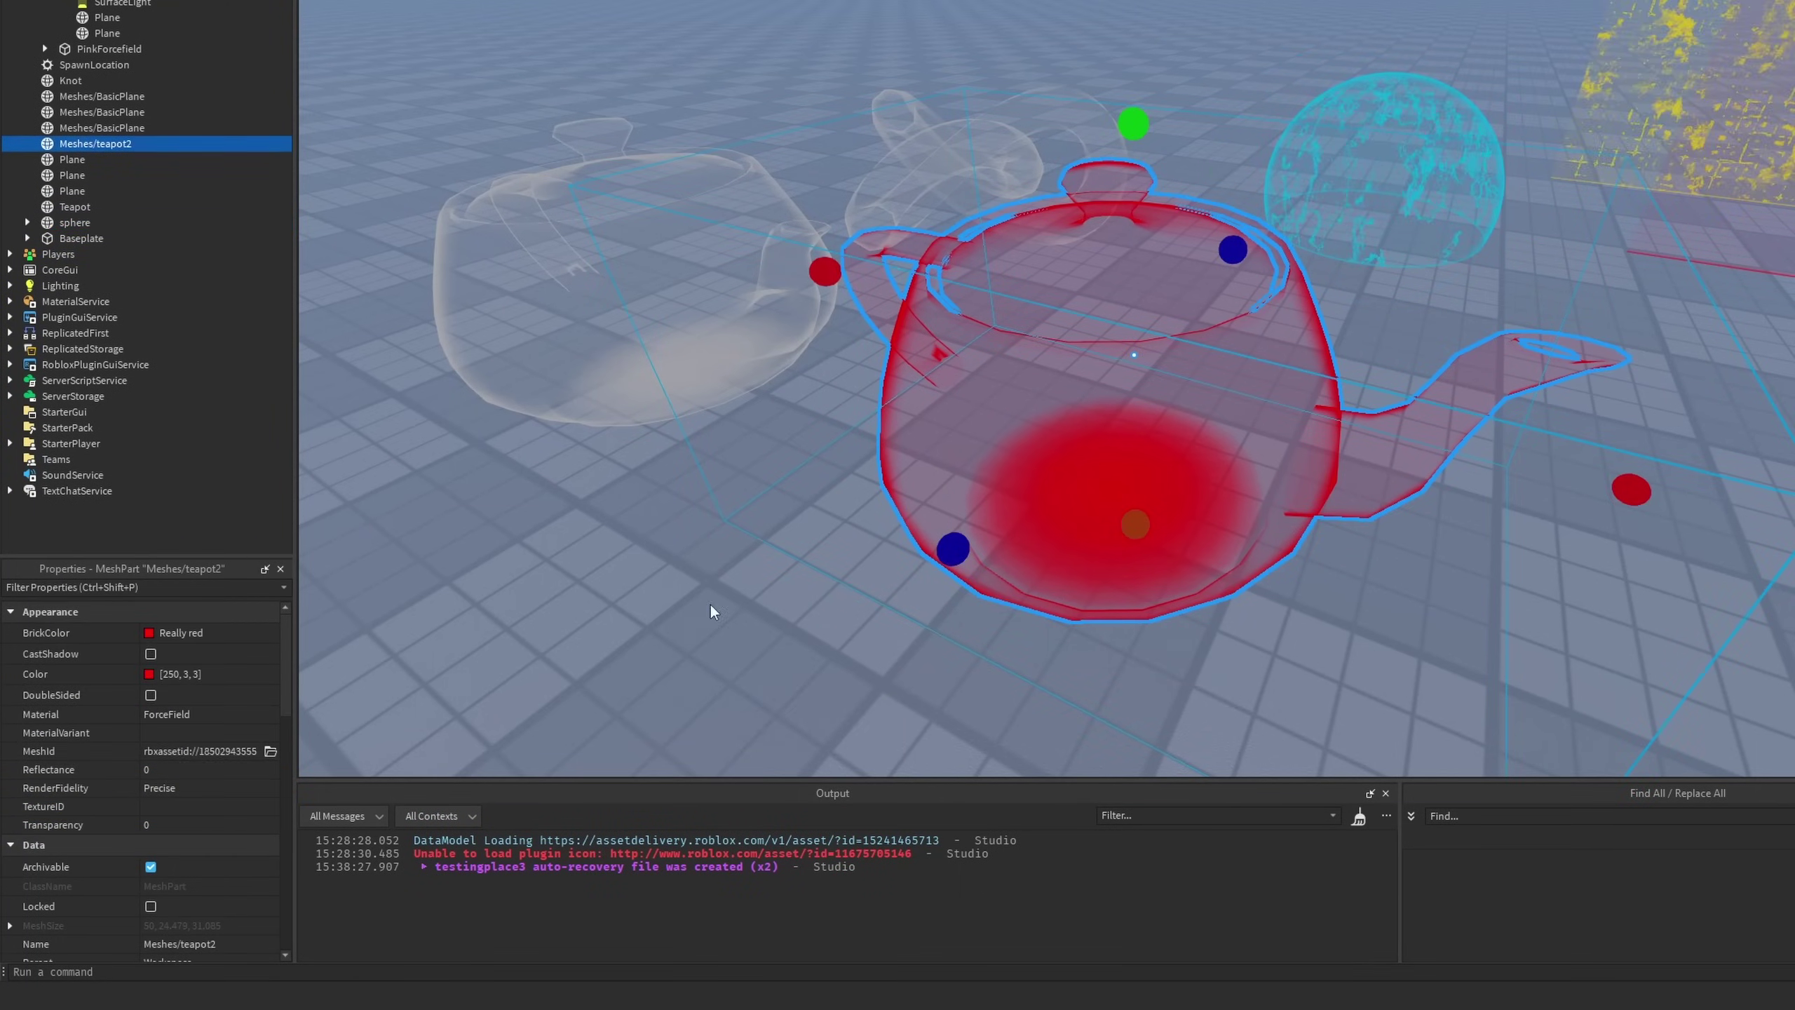
{"action": "left_click", "coordinate": [205, 807]}
{"action": "key", "text": "Return"}
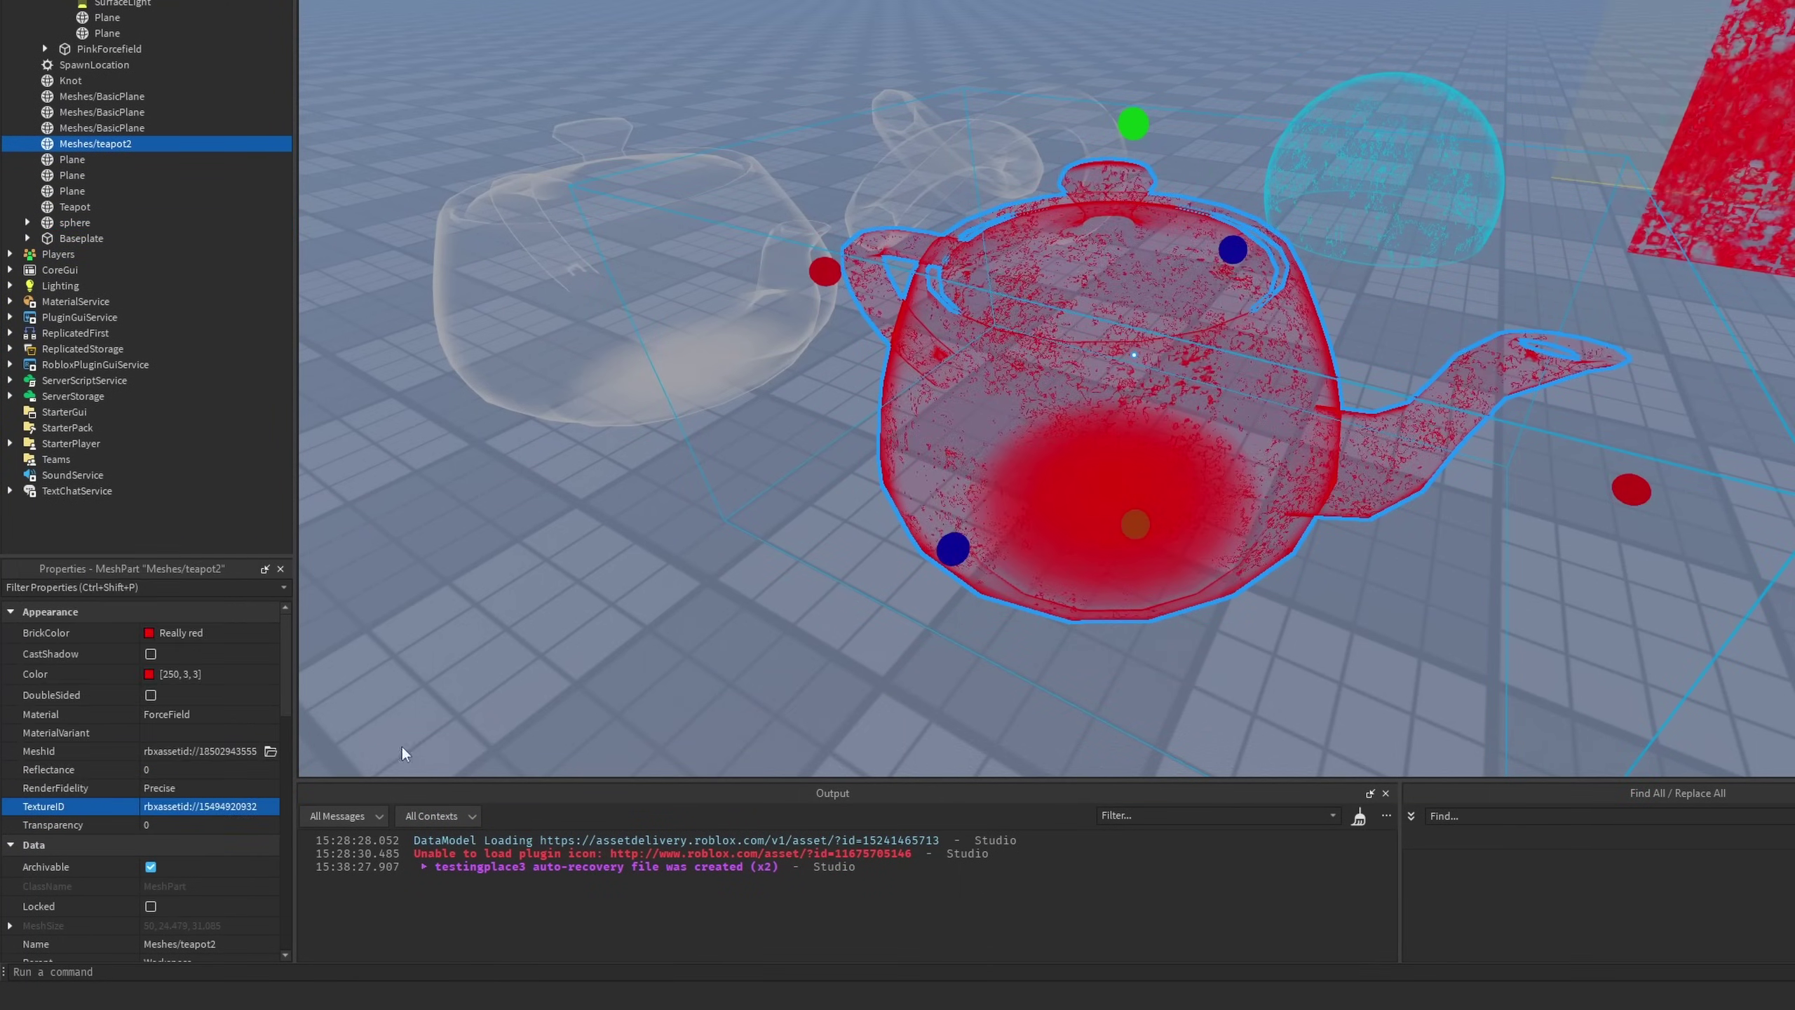
{"action": "left_click", "coordinate": [852, 687]}
Examine the animated texture on the red teapot from several sides and distances.
{"action": "key", "text": "d"}
{"action": "right_click_drag", "start_coordinate": [1369, 623], "coordinate": [1369, 624]}
{"action": "key", "text": "d"}
{"action": "key", "text": "w"}
{"action": "scroll", "coordinate": [1368, 624], "scroll_direction": "down", "scroll_amount": 3}
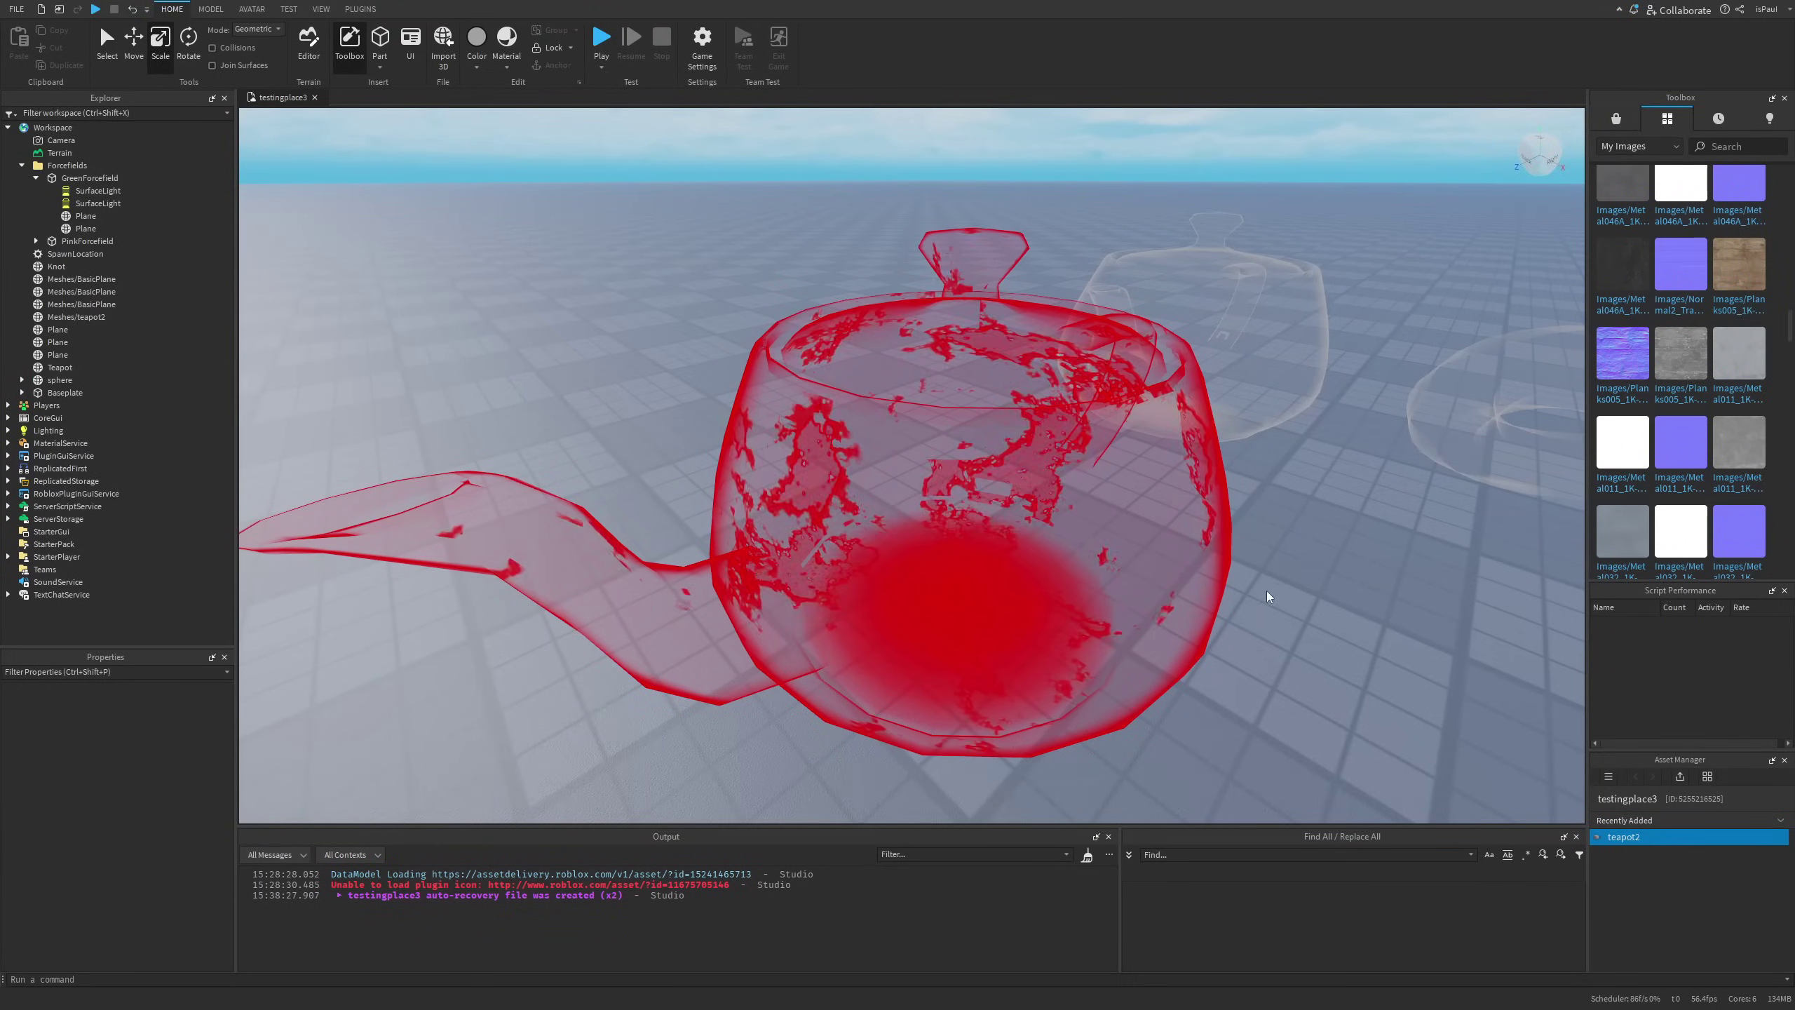
{"action": "right_click_drag", "start_coordinate": [1272, 640], "coordinate": [1265, 643]}
{"action": "key", "text": "s"}
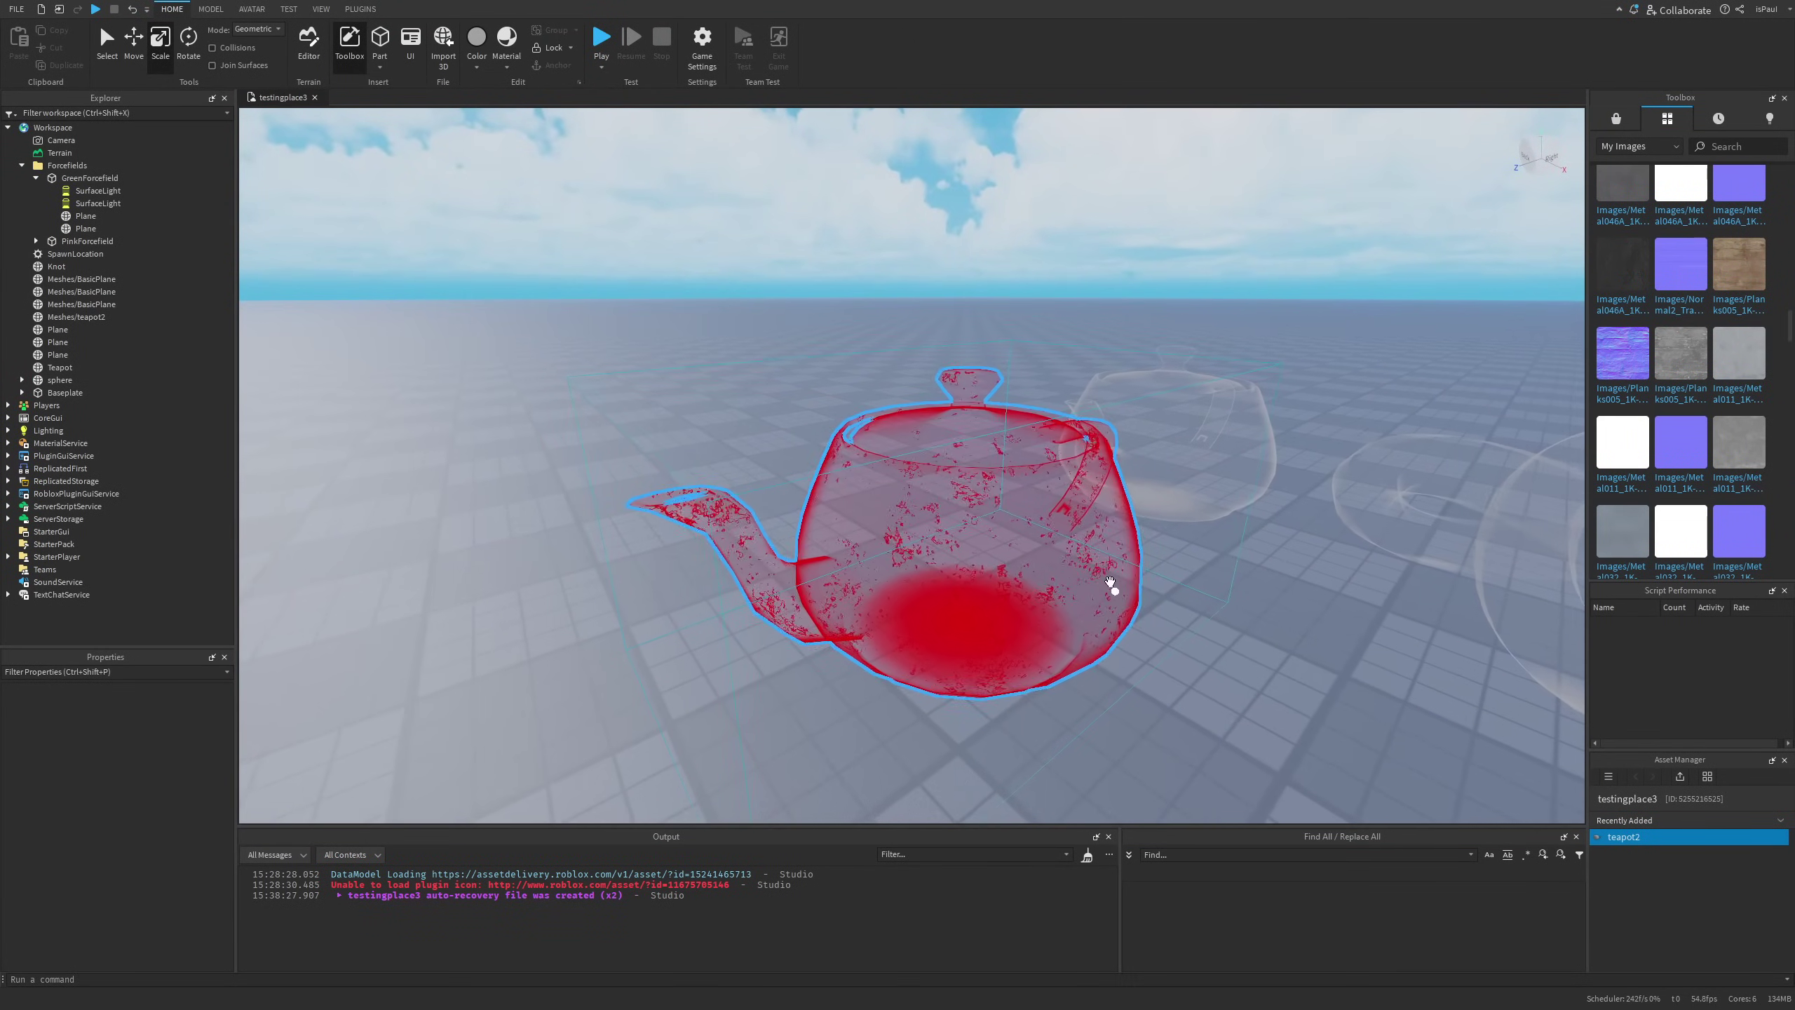
{"action": "scroll", "coordinate": [1109, 586], "scroll_direction": "up", "scroll_amount": 1}
{"action": "right_click_drag", "start_coordinate": [1067, 576], "coordinate": [1082, 621]}
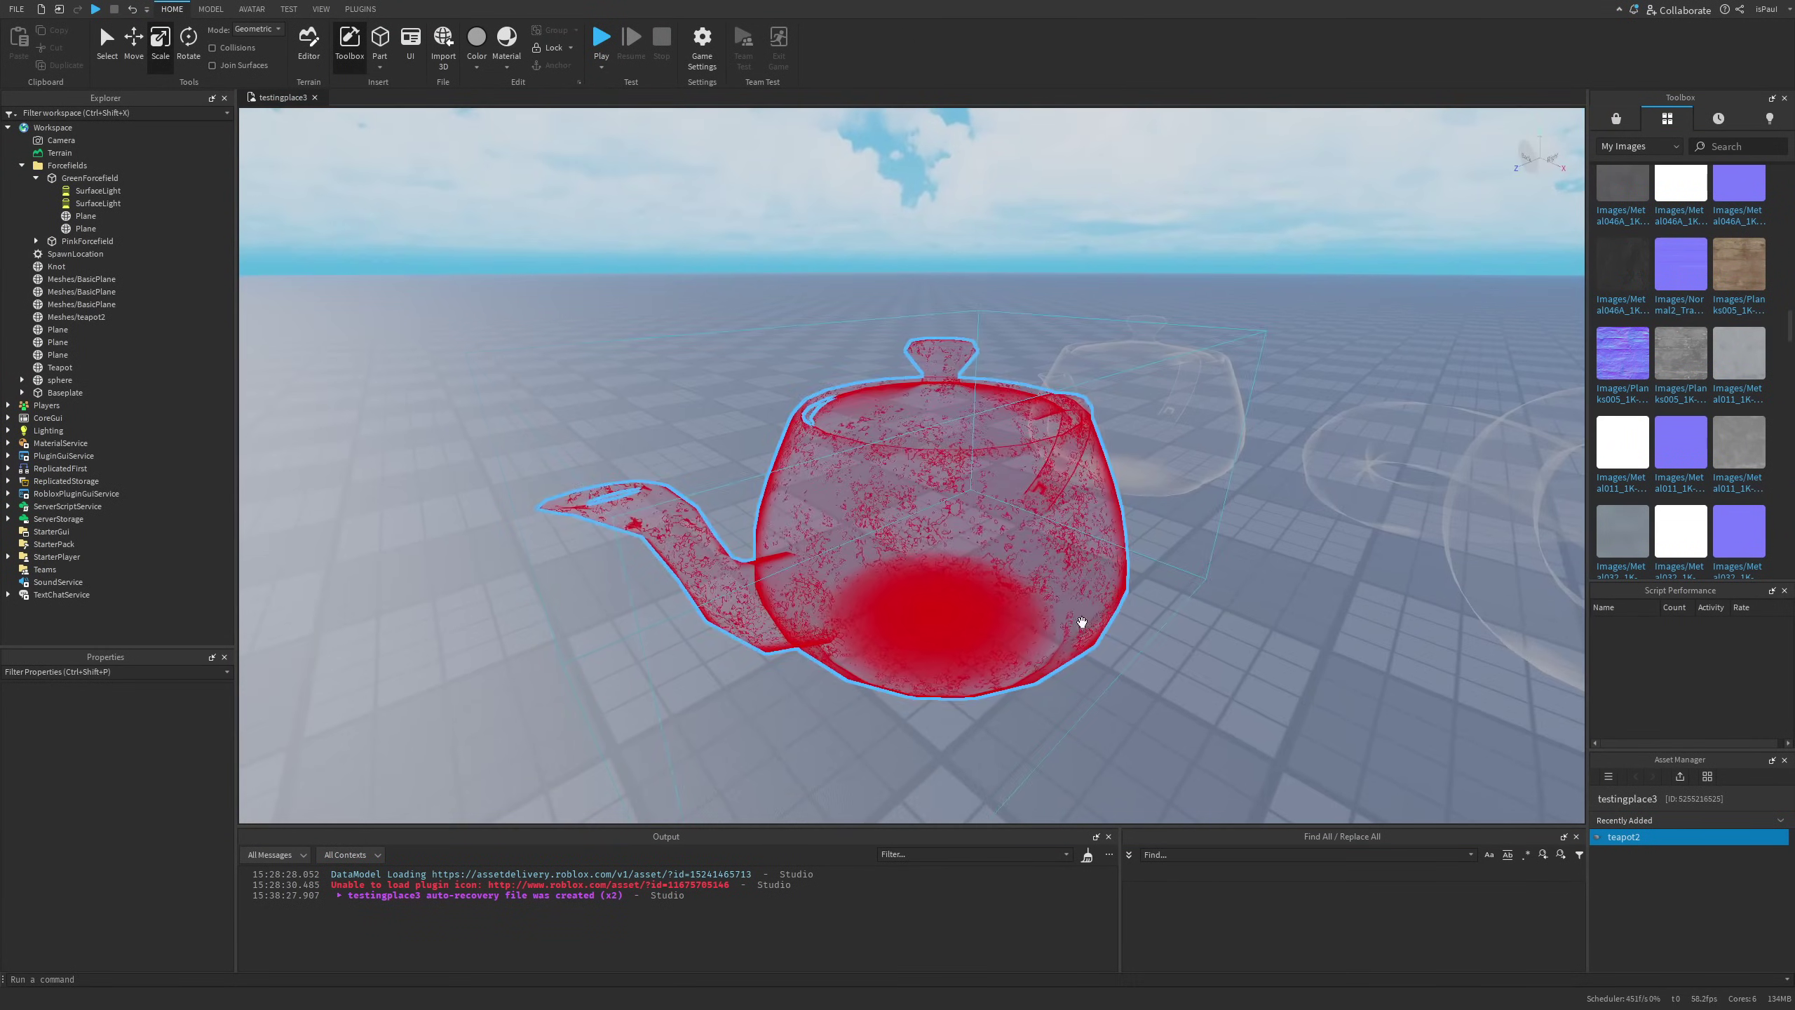
{"action": "right_click_drag", "start_coordinate": [1108, 738], "coordinate": [1041, 598]}
{"action": "left_click", "coordinate": [1088, 456]}
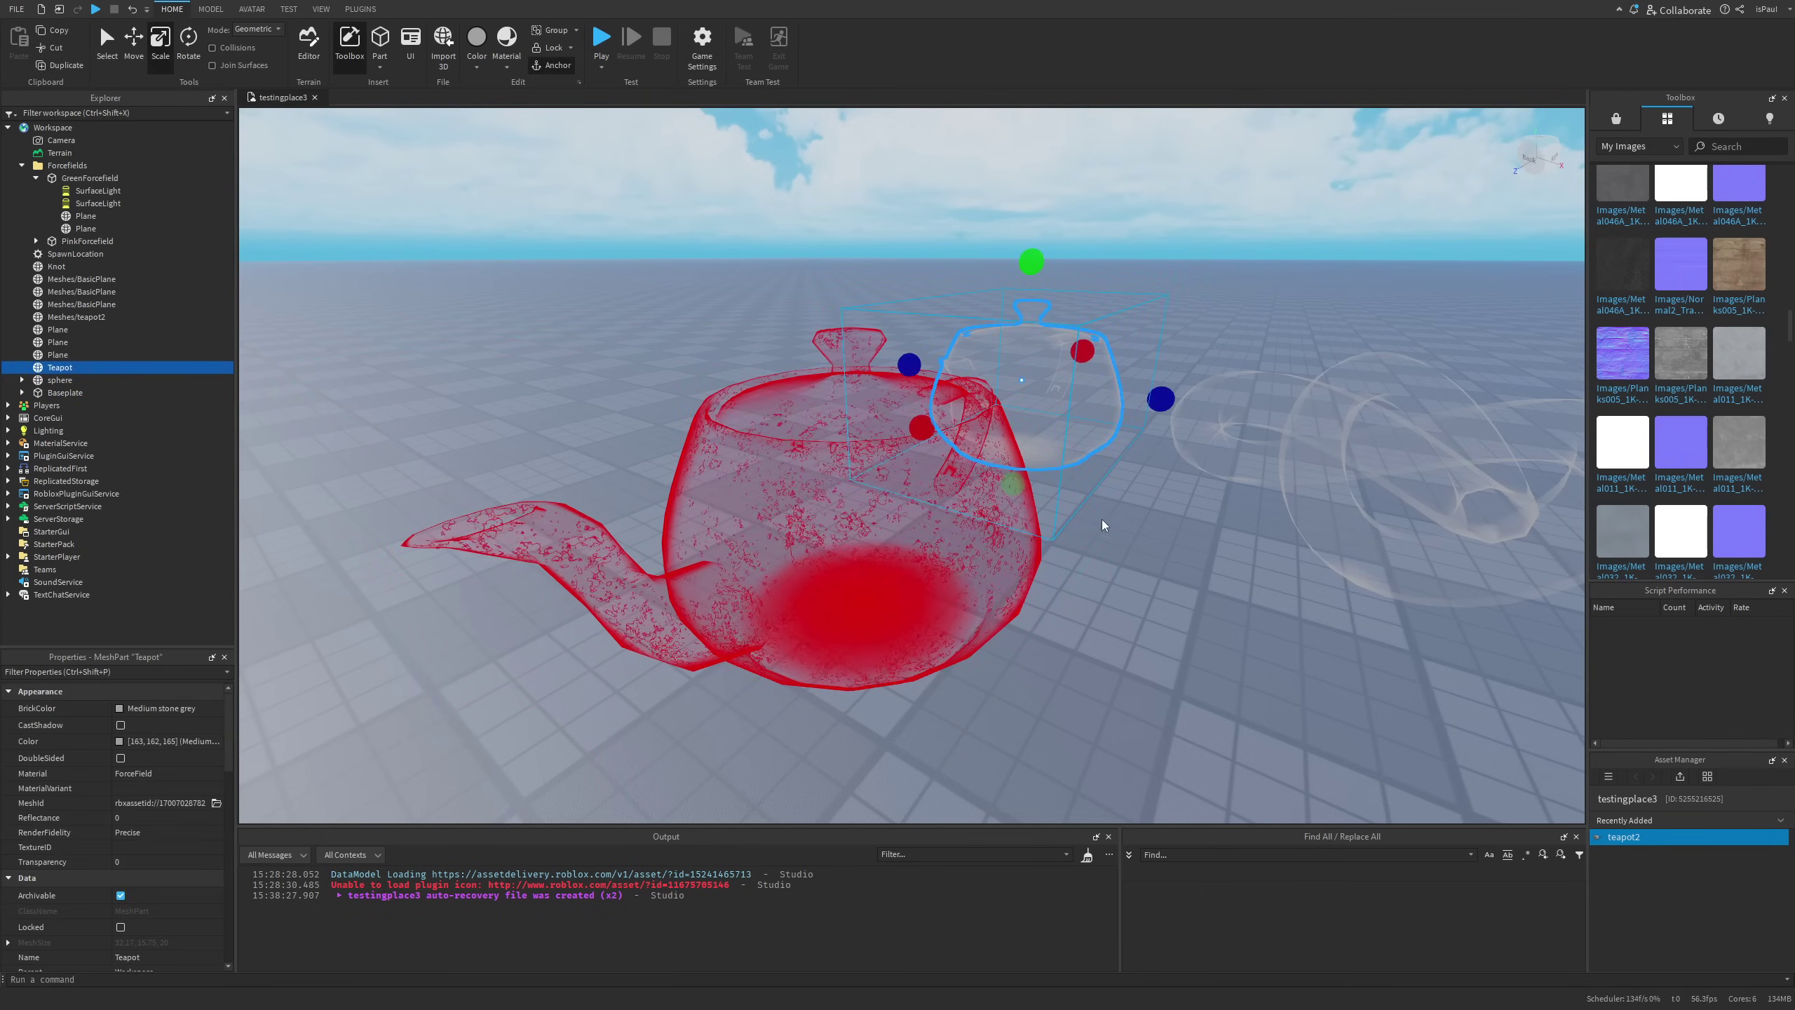
{"action": "key", "text": "f"}
{"action": "right_click_drag", "start_coordinate": [1101, 525], "coordinate": [959, 504]}
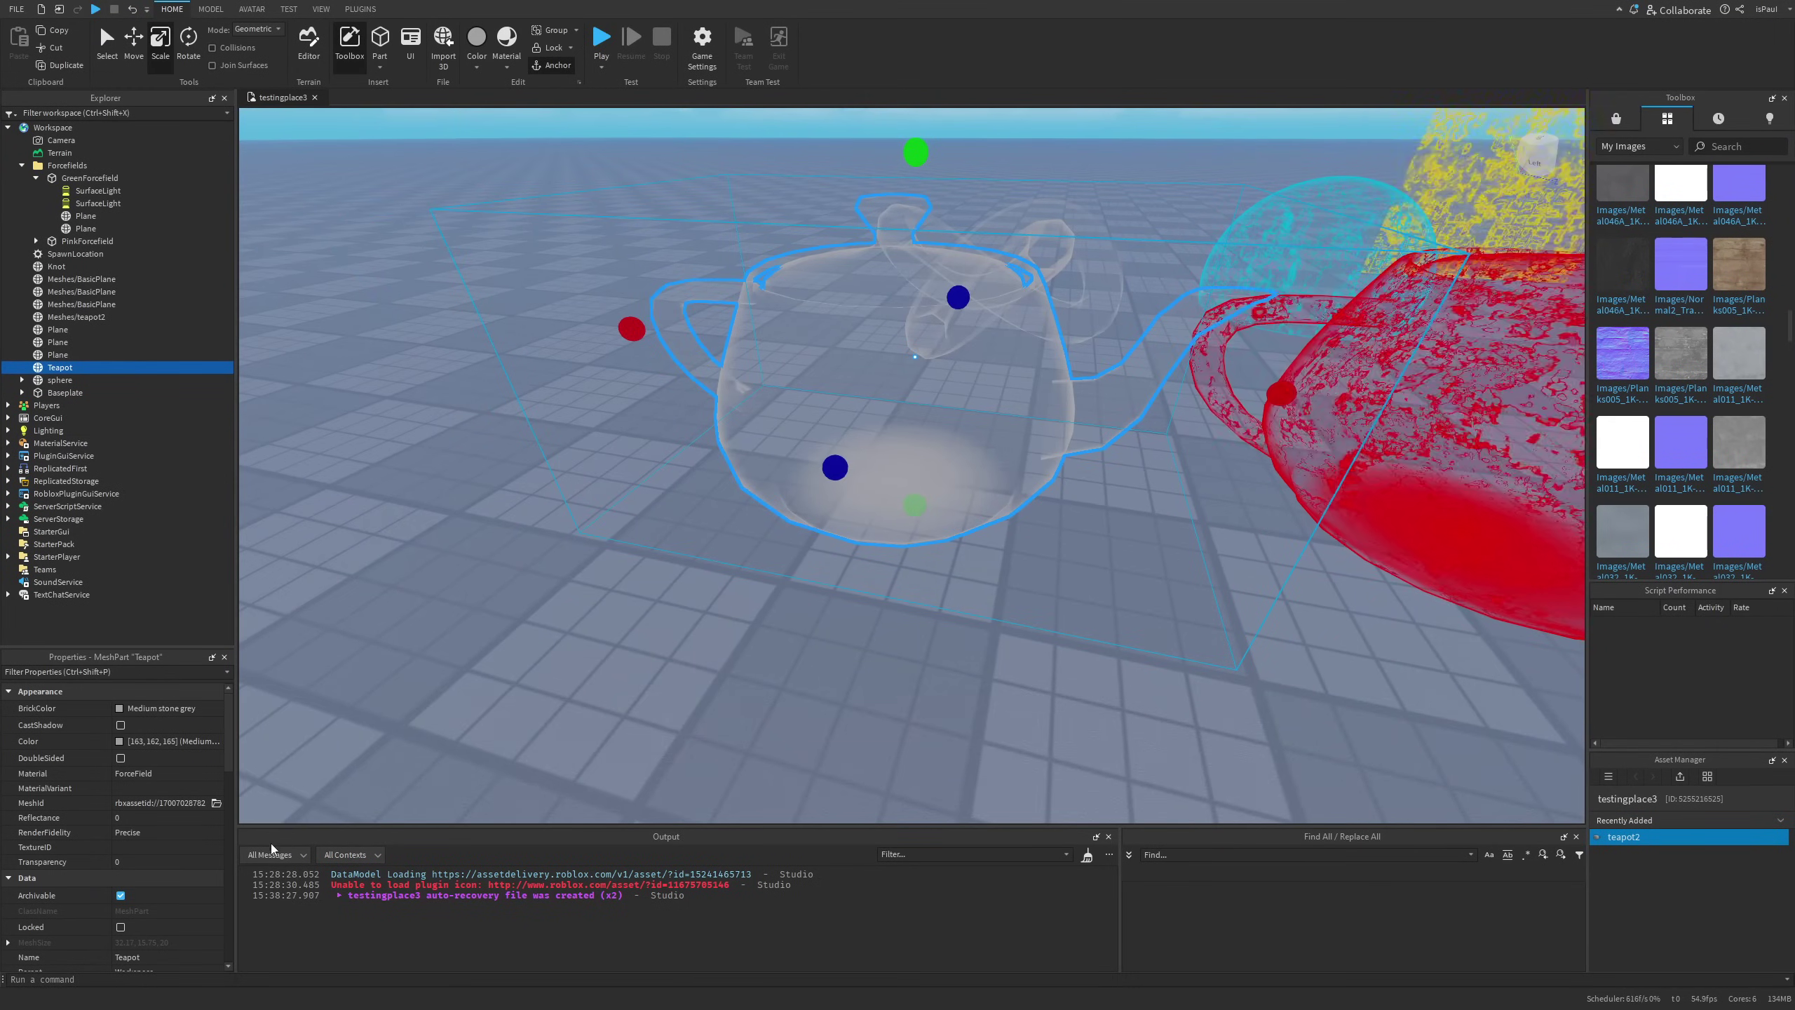
{"action": "left_click", "coordinate": [170, 847]}
{"action": "key", "text": "Return"}
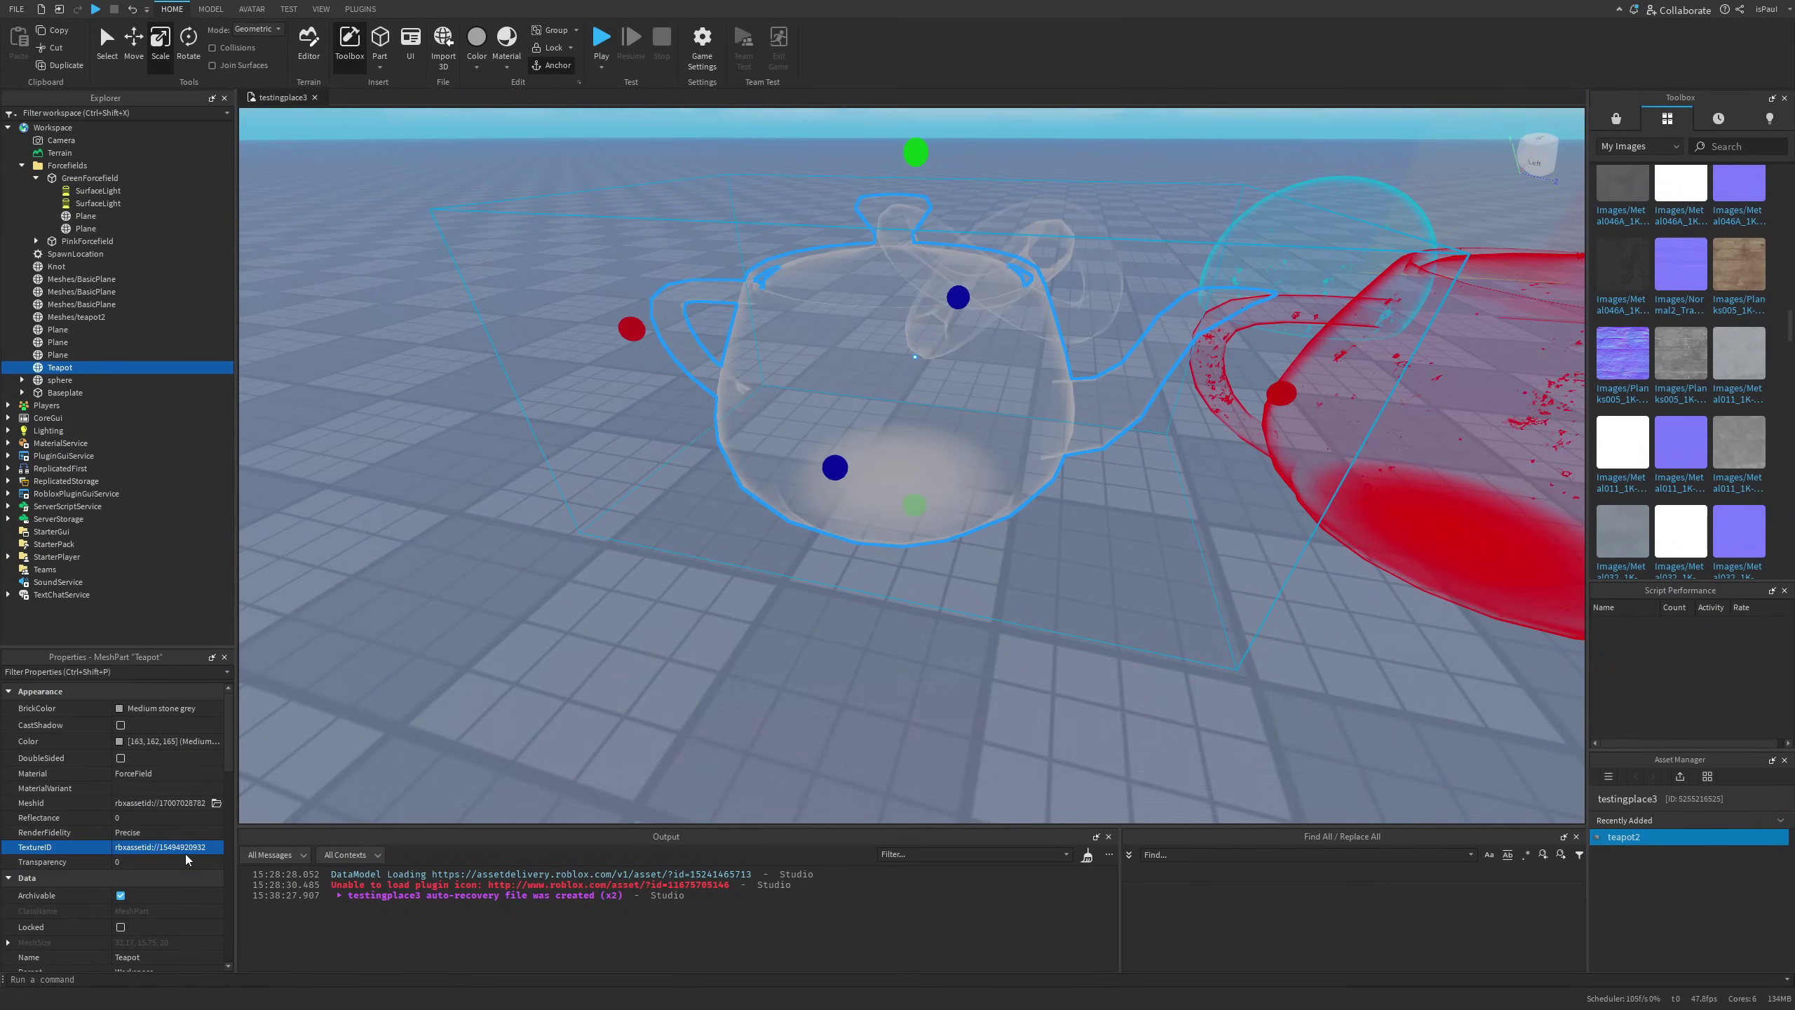
{"action": "left_click", "coordinate": [859, 710]}
Change the color of the red UV-unwrapped teapot2 mesh to purple (212, 0, 250).
{"action": "right_click_drag", "start_coordinate": [954, 689], "coordinate": [1024, 636]}
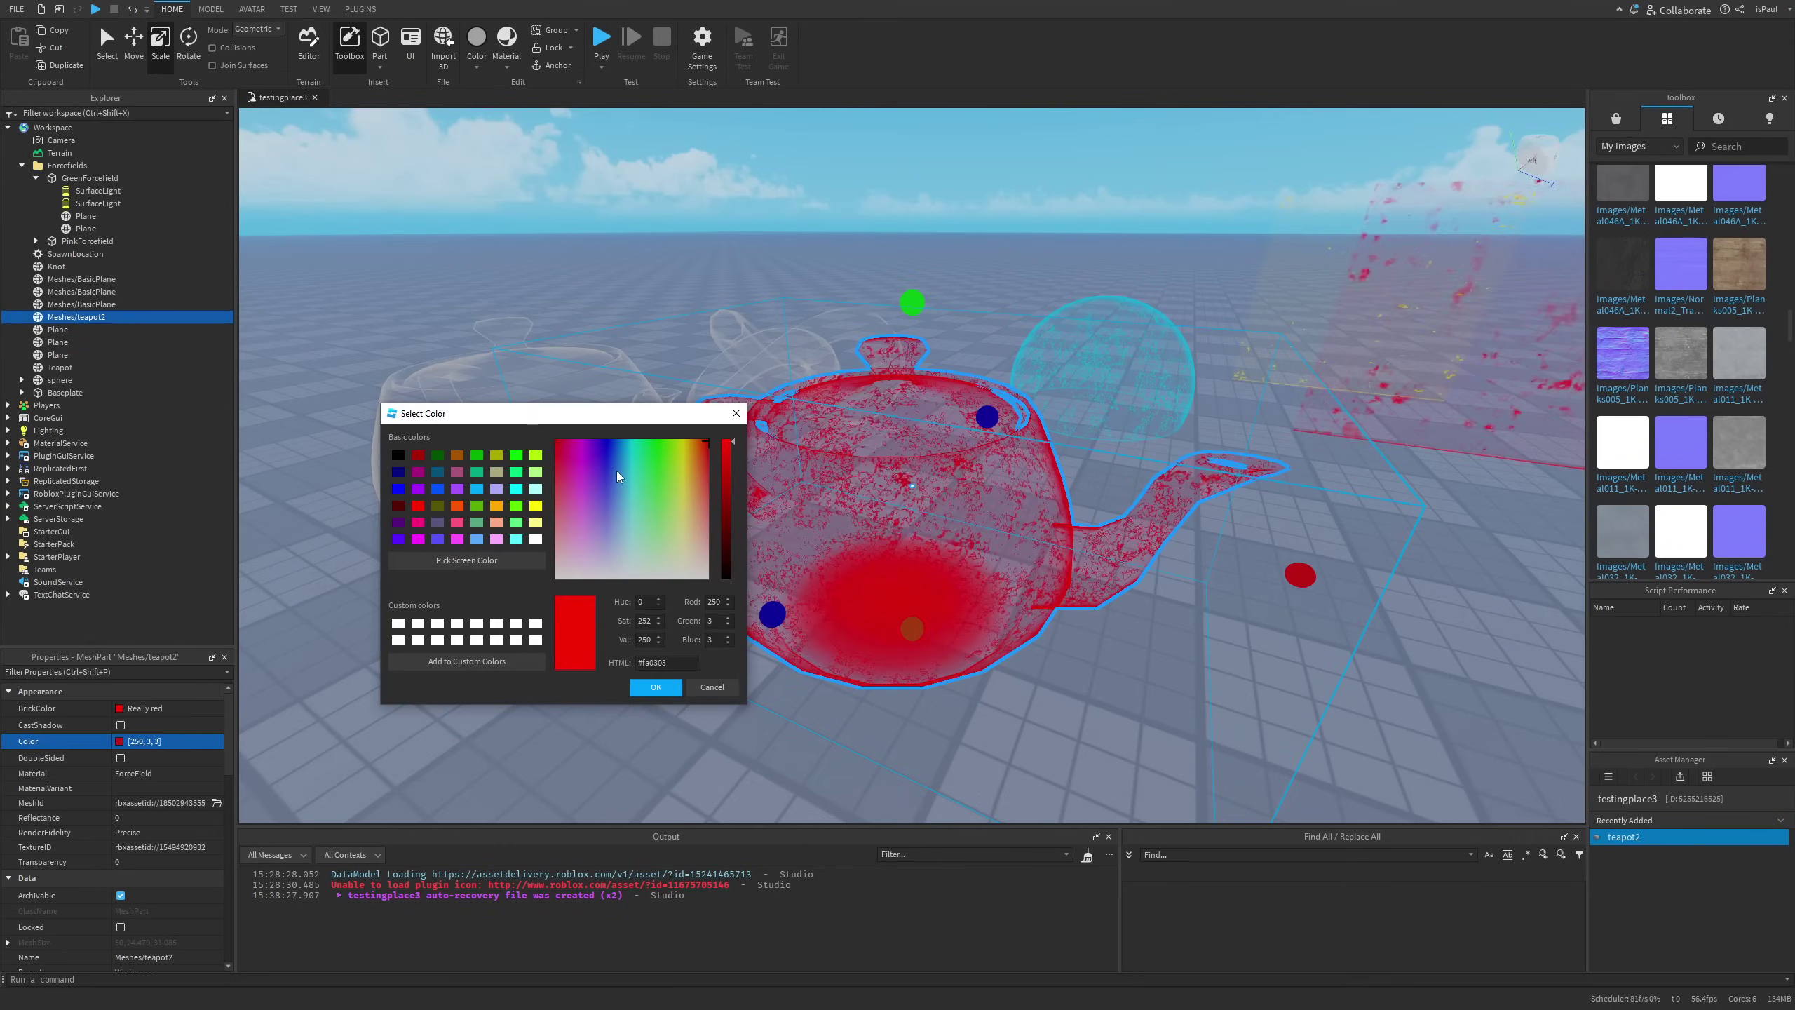
{"action": "left_click_drag", "start_coordinate": [618, 415], "coordinate": [432, 426]}
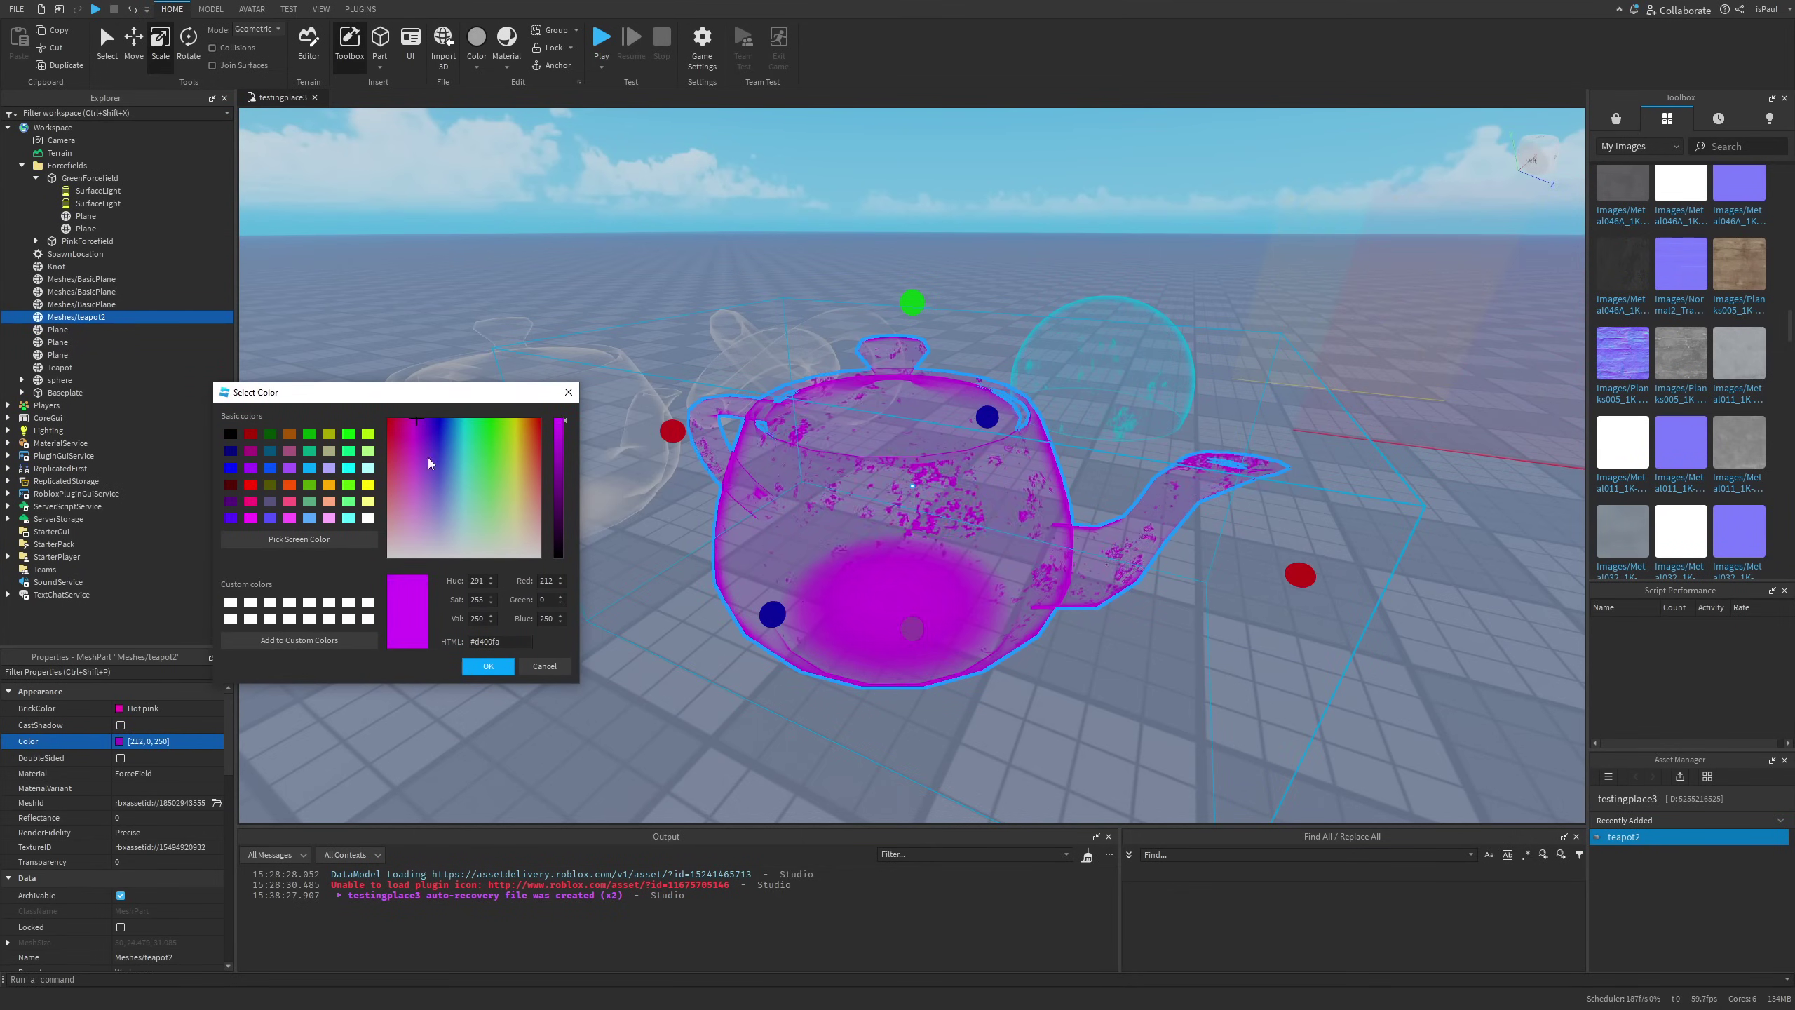
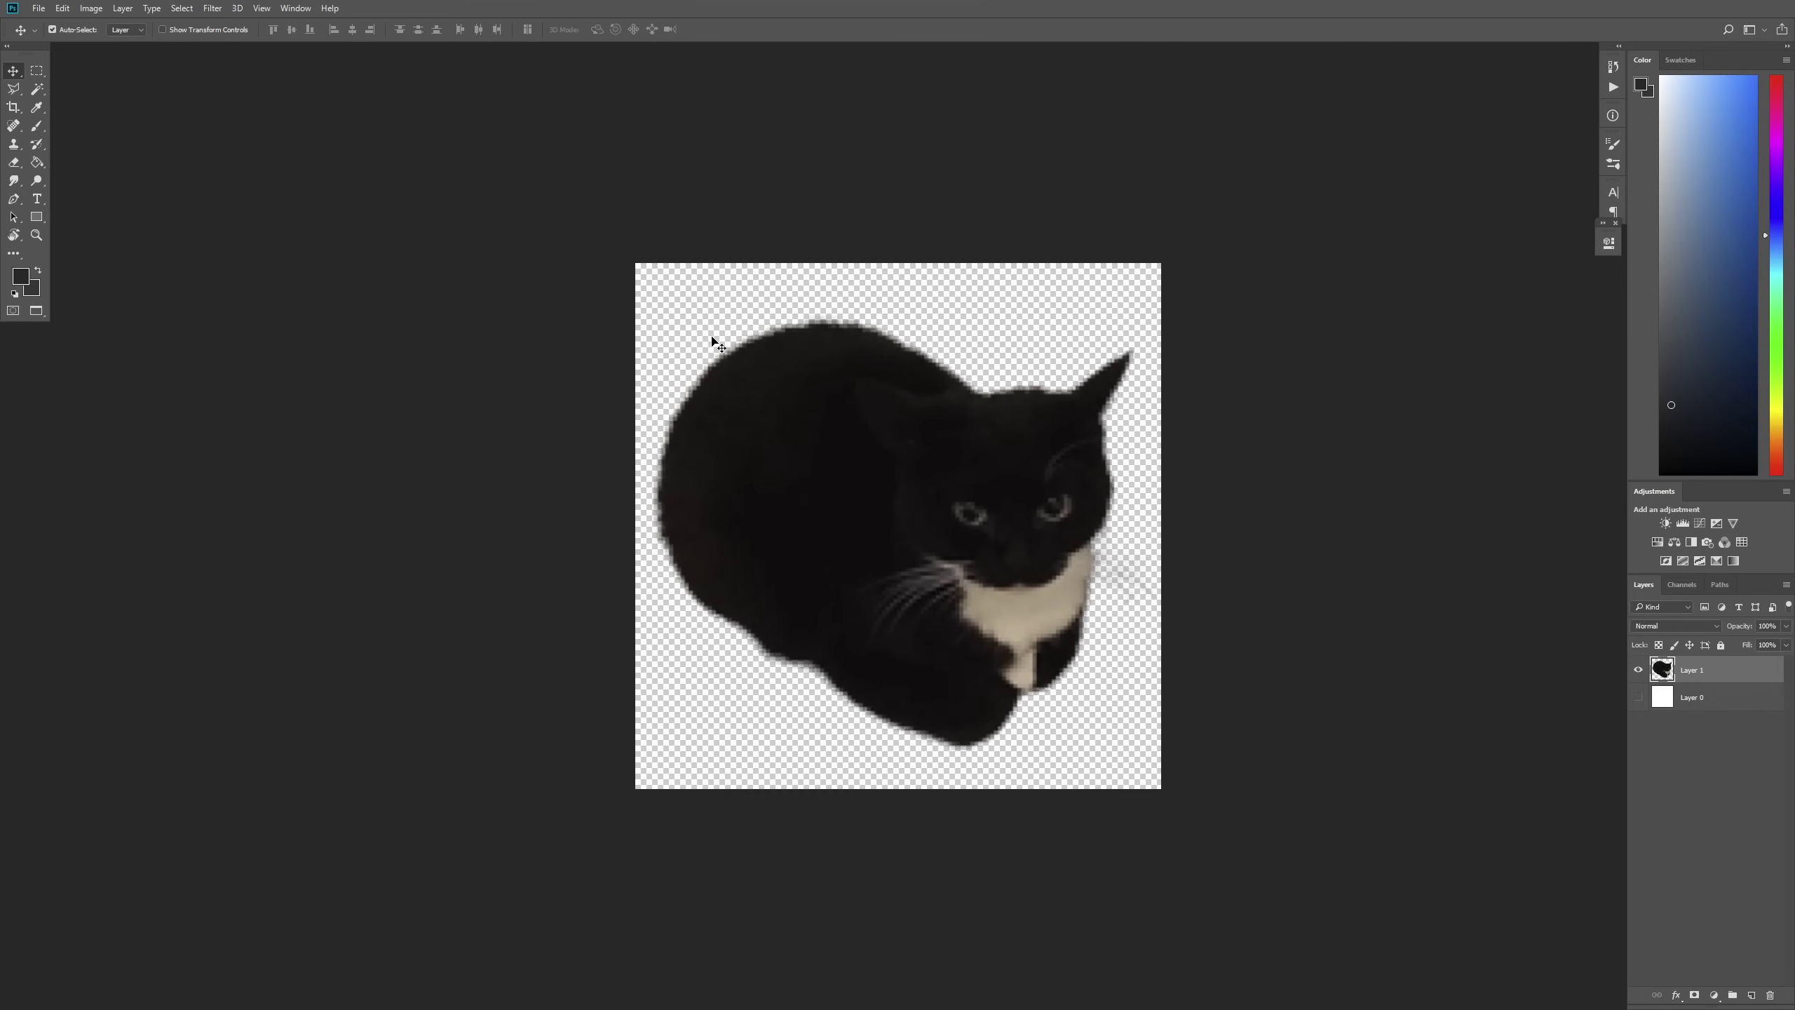
Switch to Photoshop and desaturate the cat picture on Layer 1.
{"action": "left_click", "coordinate": [91, 9]}
{"action": "mouse_move", "coordinate": [127, 45]}
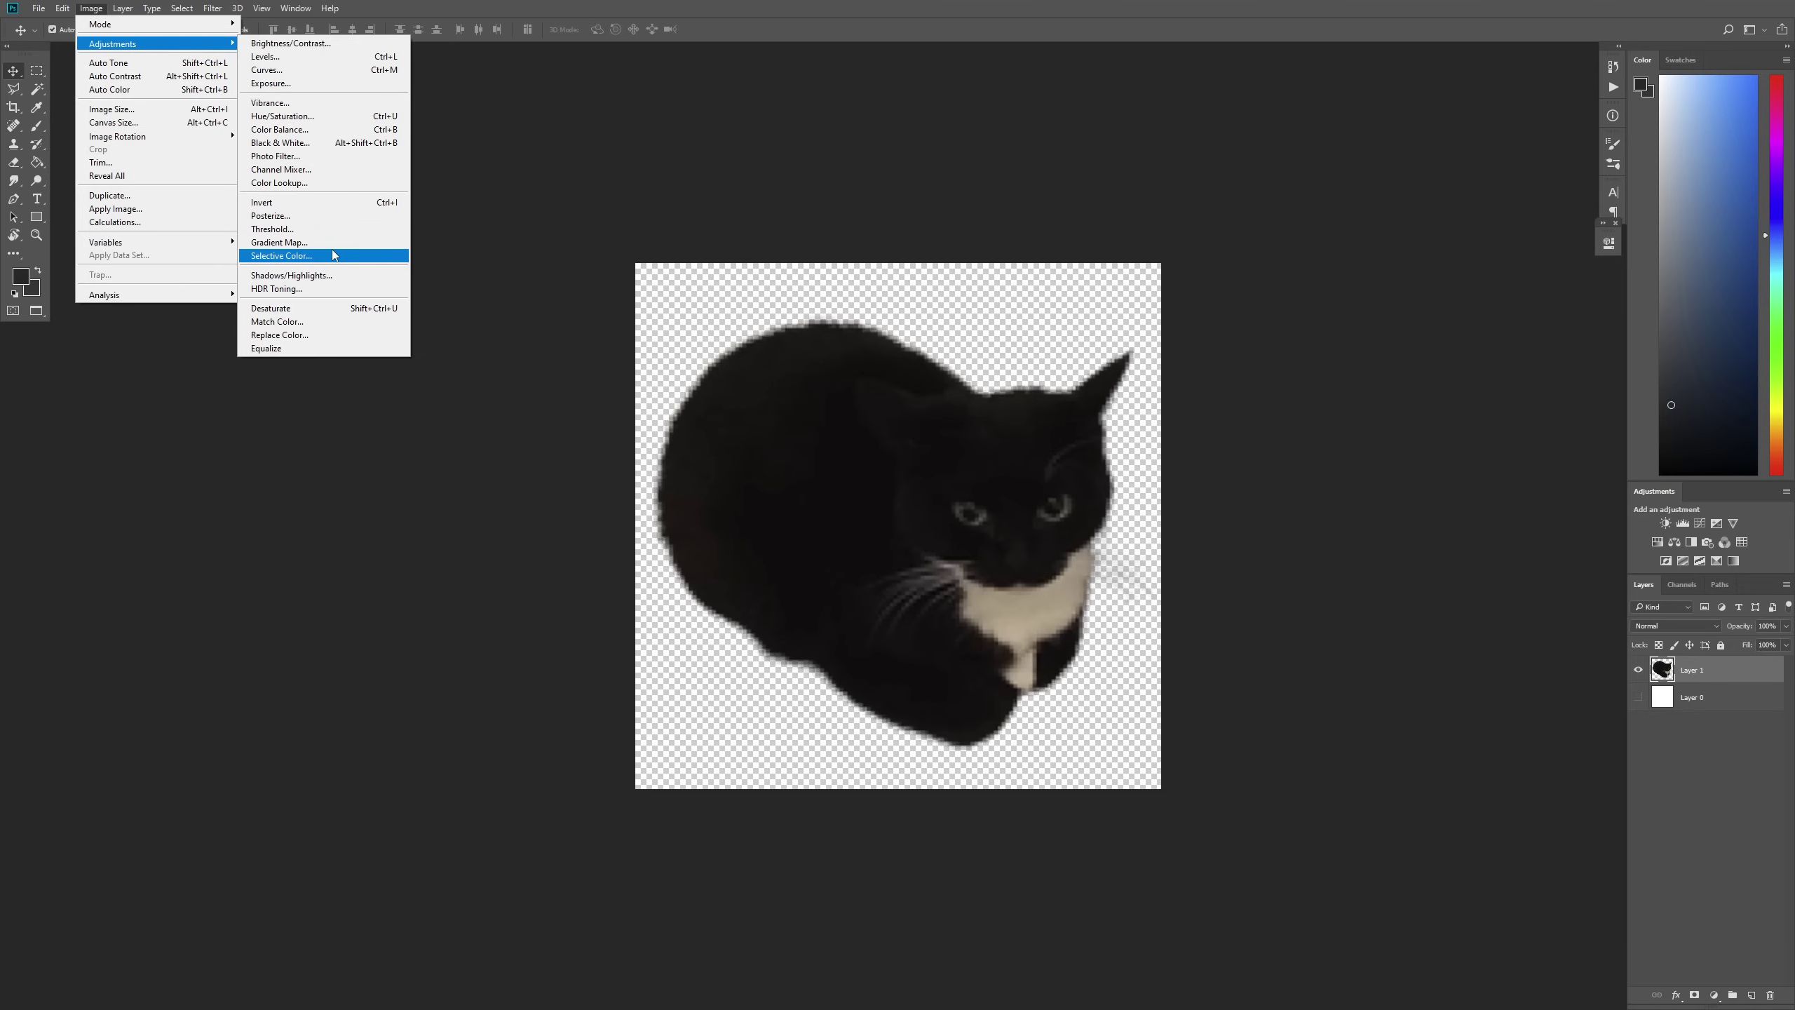
{"action": "left_click", "coordinate": [327, 310]}
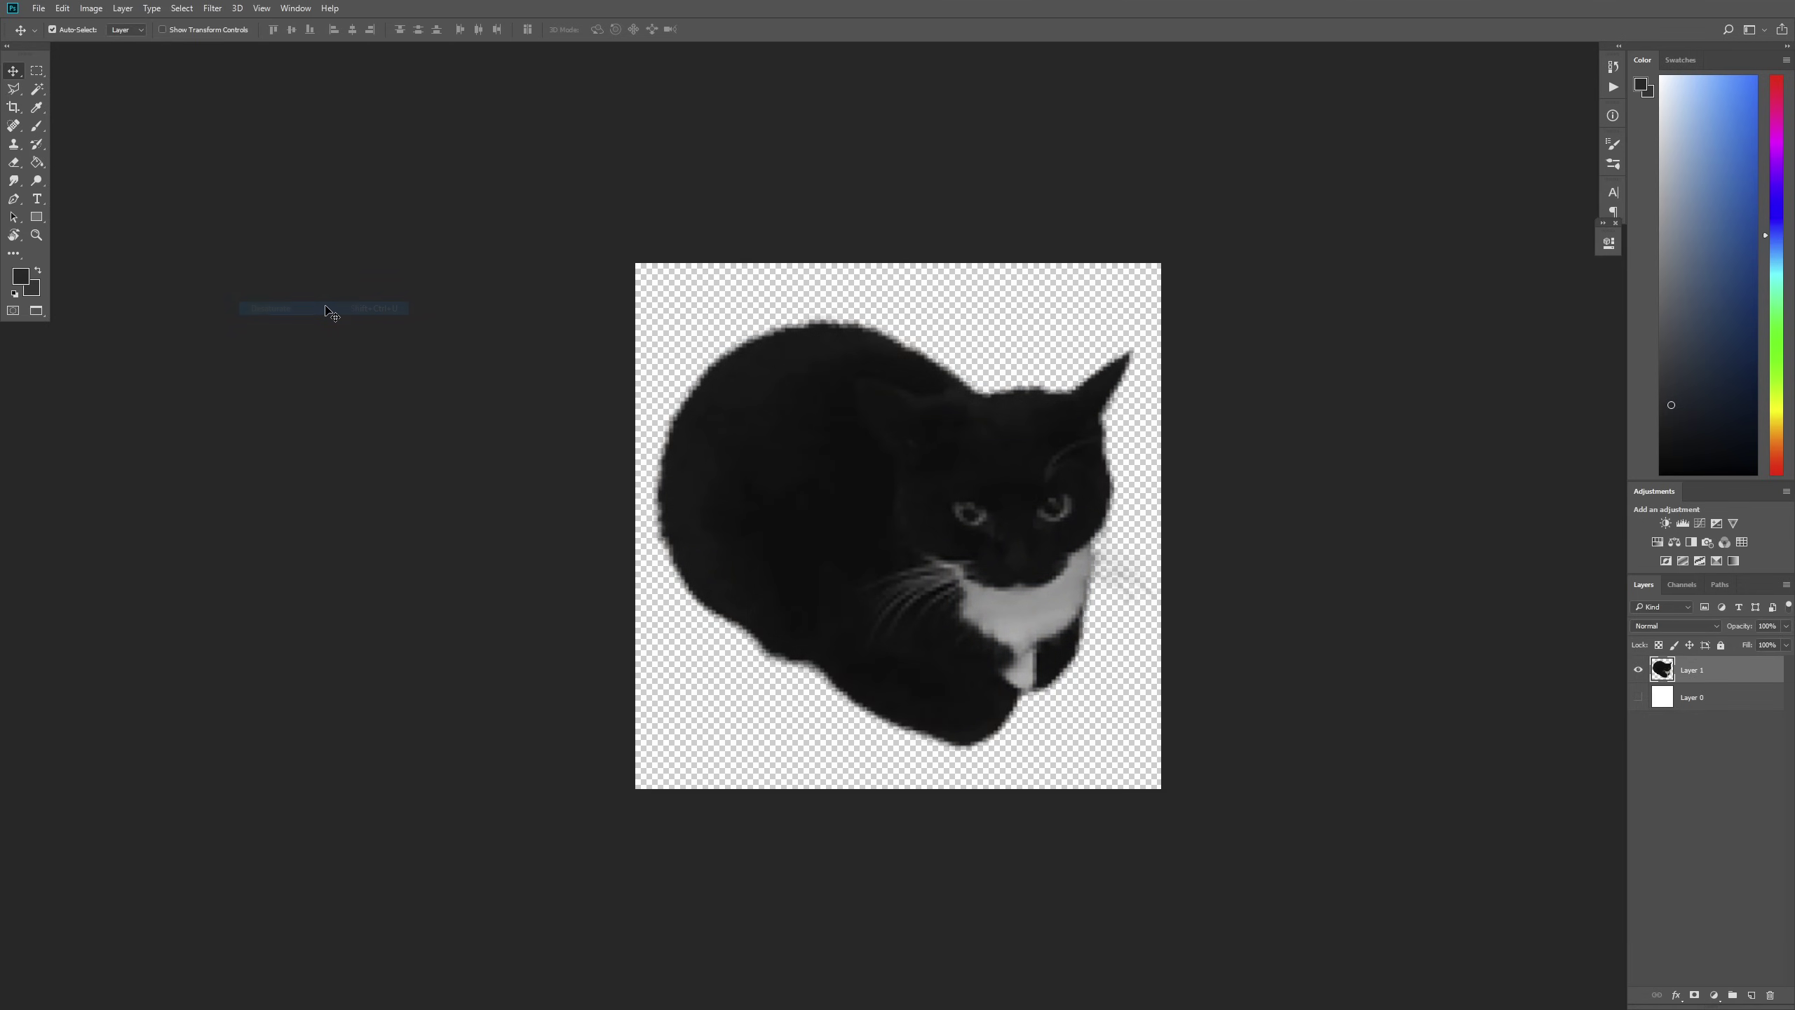
Strengthen the grey cat's contrast with a custom RGB Curves adjustment, darkening the lower midtones and raising input 149 to output 170.
{"action": "left_click", "coordinate": [92, 8]}
{"action": "mouse_move", "coordinate": [130, 45]}
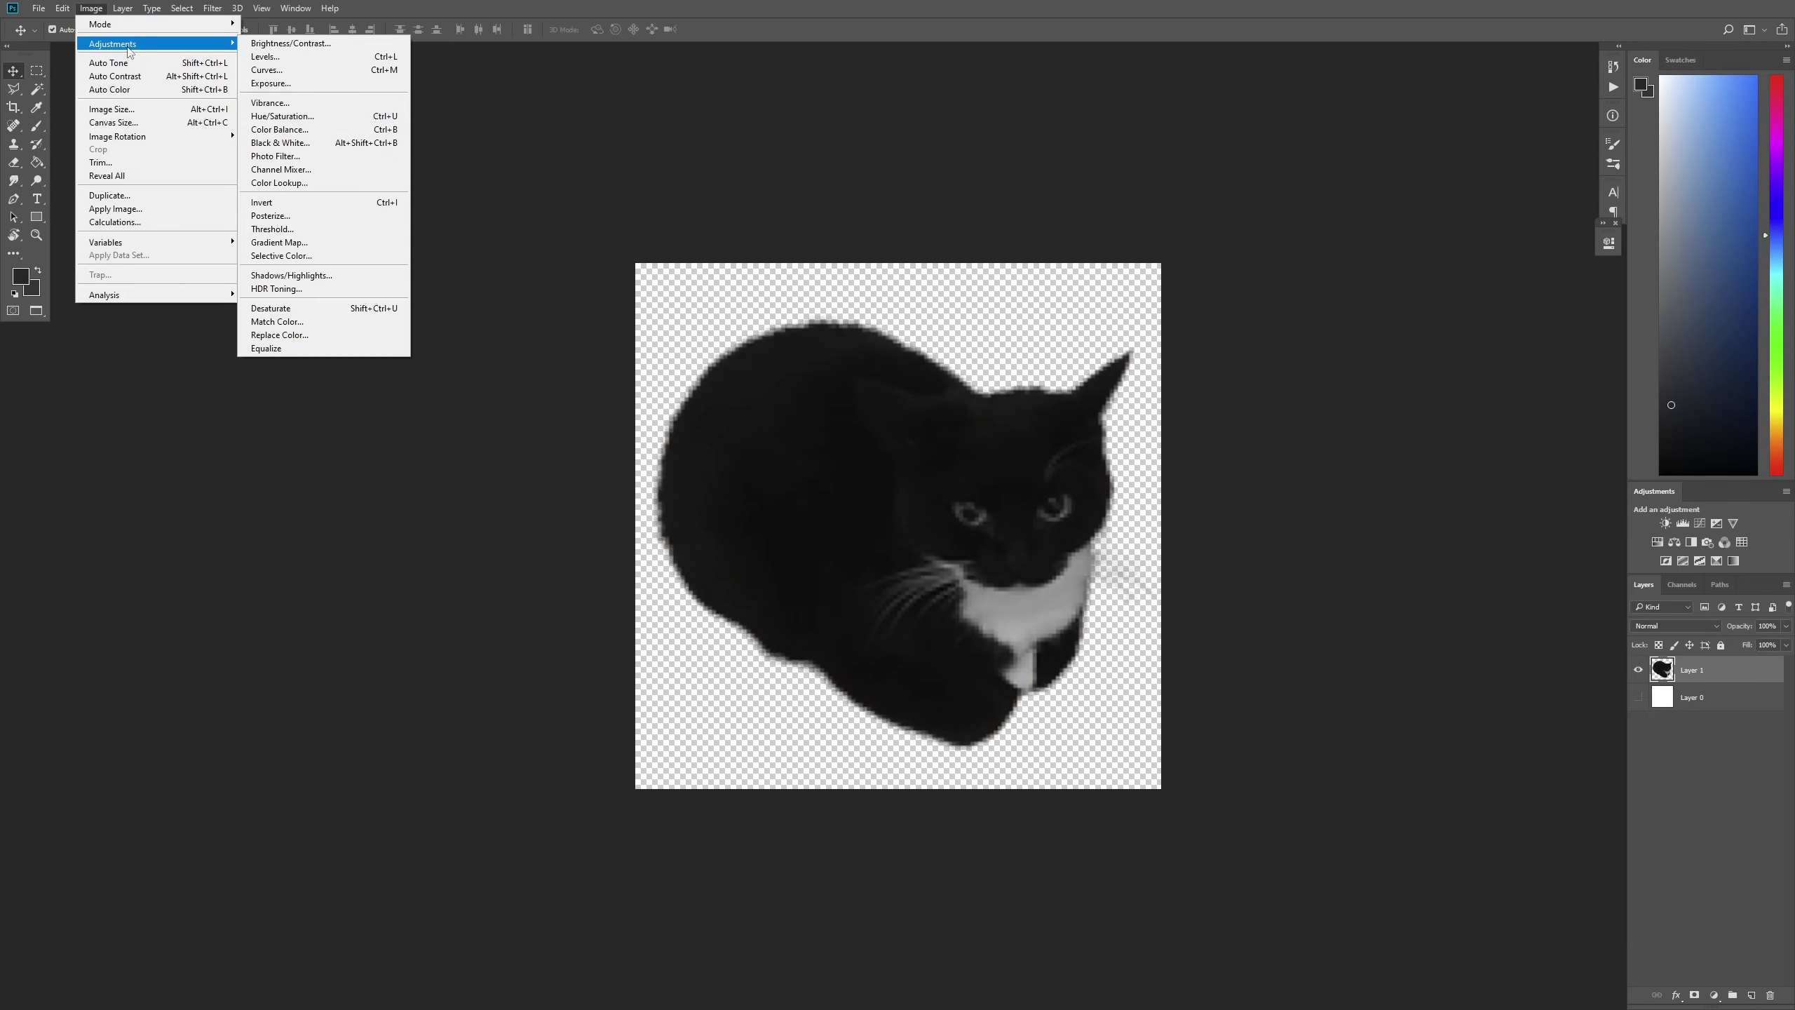
{"action": "left_click", "coordinate": [309, 71]}
{"action": "left_click", "coordinate": [1114, 329]}
{"action": "left_click", "coordinate": [1160, 284]}
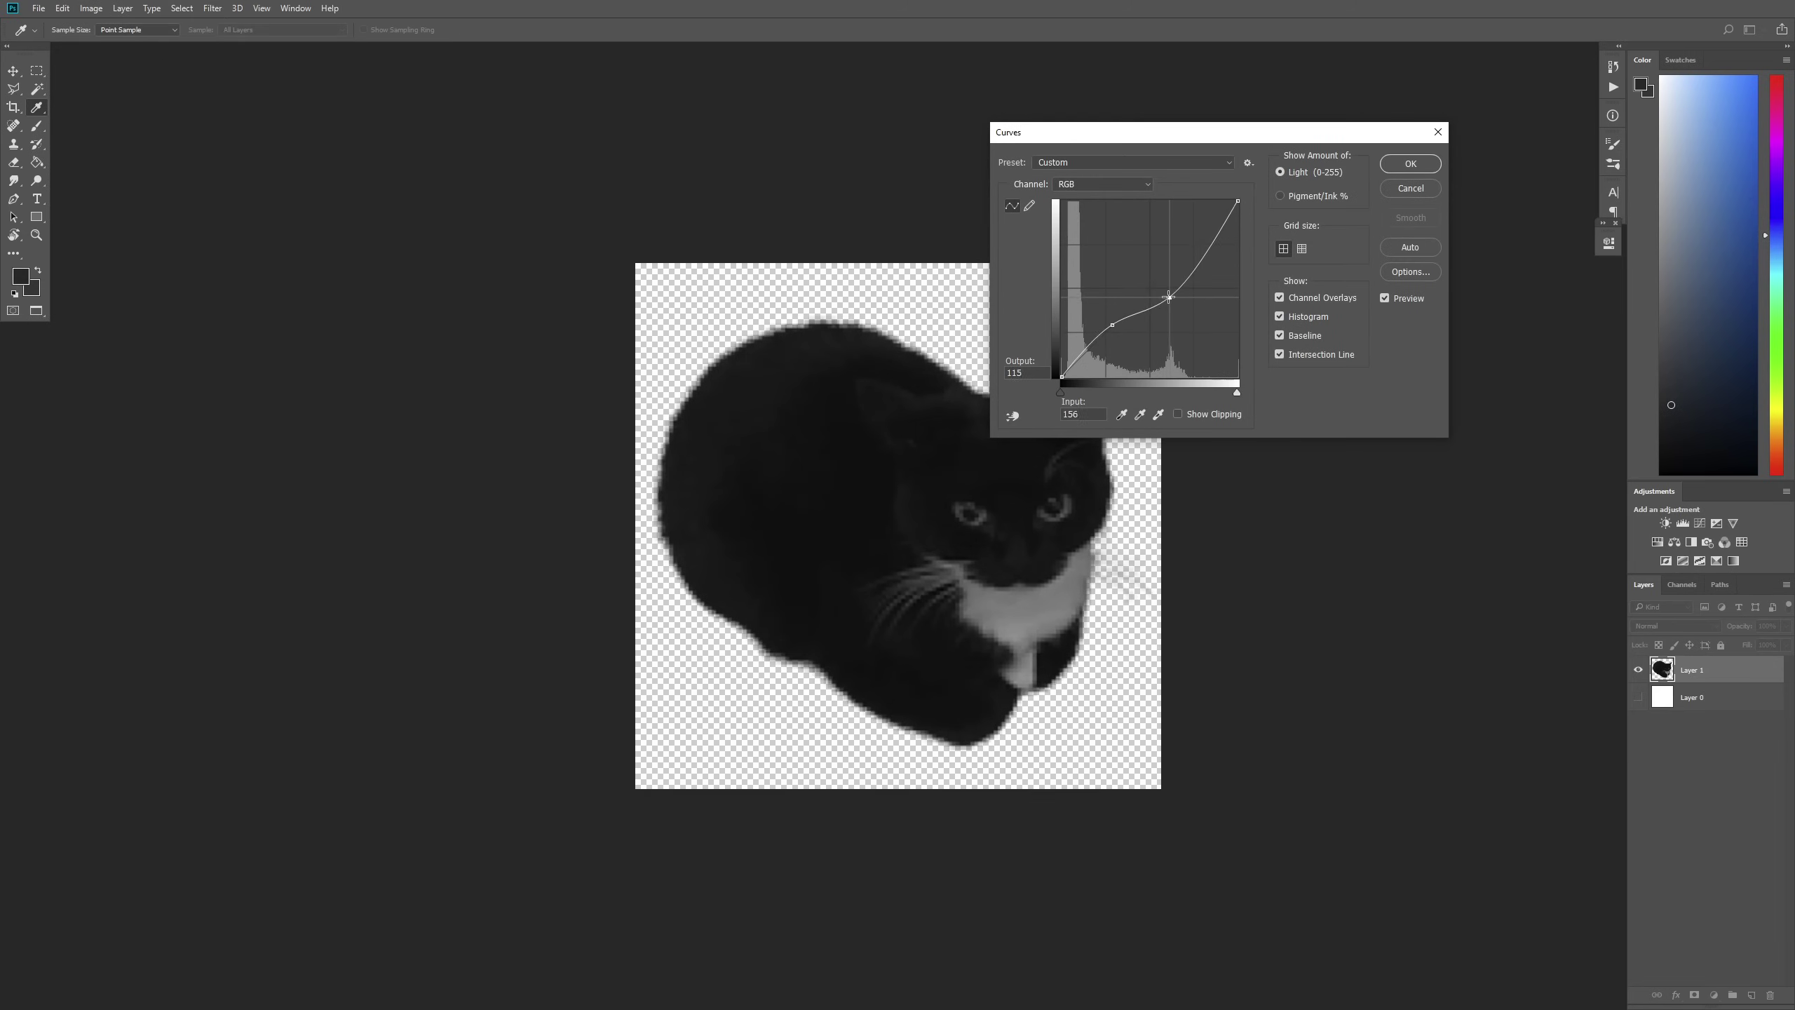
{"action": "left_click_drag", "start_coordinate": [1097, 322], "coordinate": [1093, 313]}
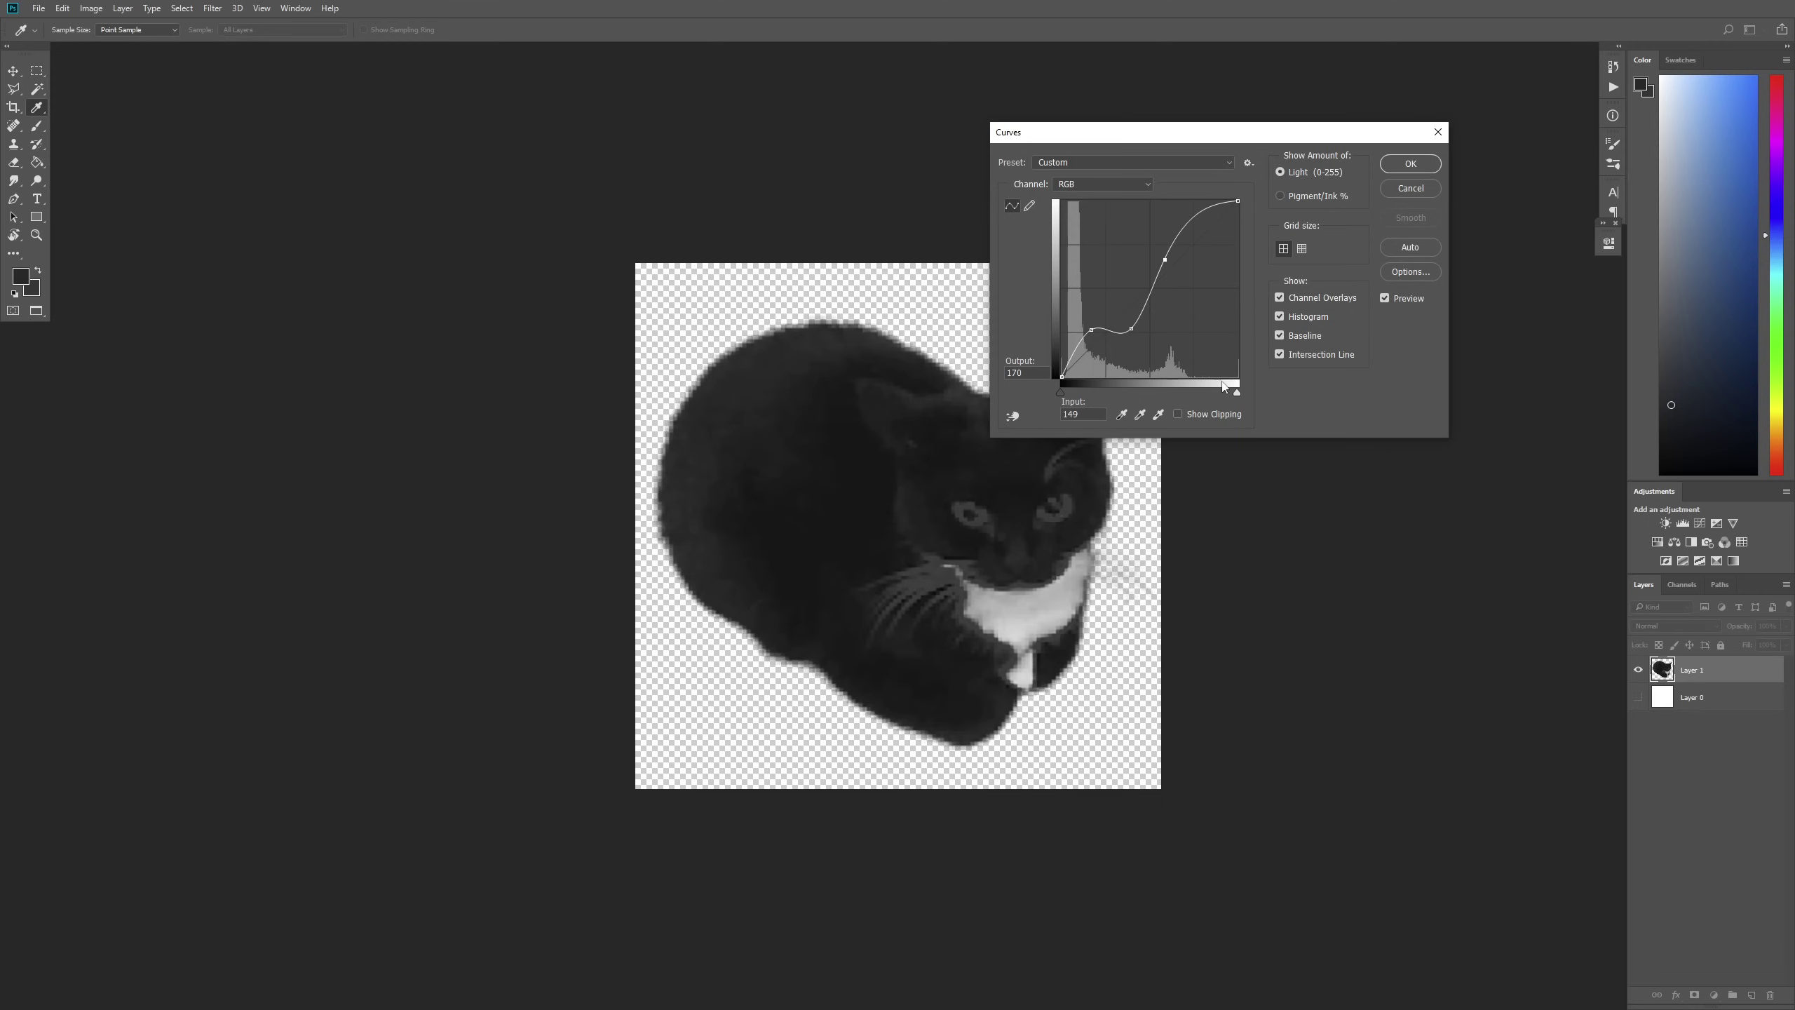
{"action": "mouse_move", "coordinate": [1237, 392]}
{"action": "left_mouse_down"}
{"action": "mouse_move", "coordinate": [1195, 392]}
{"action": "mouse_move", "coordinate": [1248, 387]}
{"action": "mouse_move", "coordinate": [1234, 394]}
{"action": "left_mouse_up"}
{"action": "key", "text": "Return"}
{"action": "key", "text": "v"}
Open the export options for the adjusted cat image.
{"action": "left_click", "coordinate": [37, 7]}
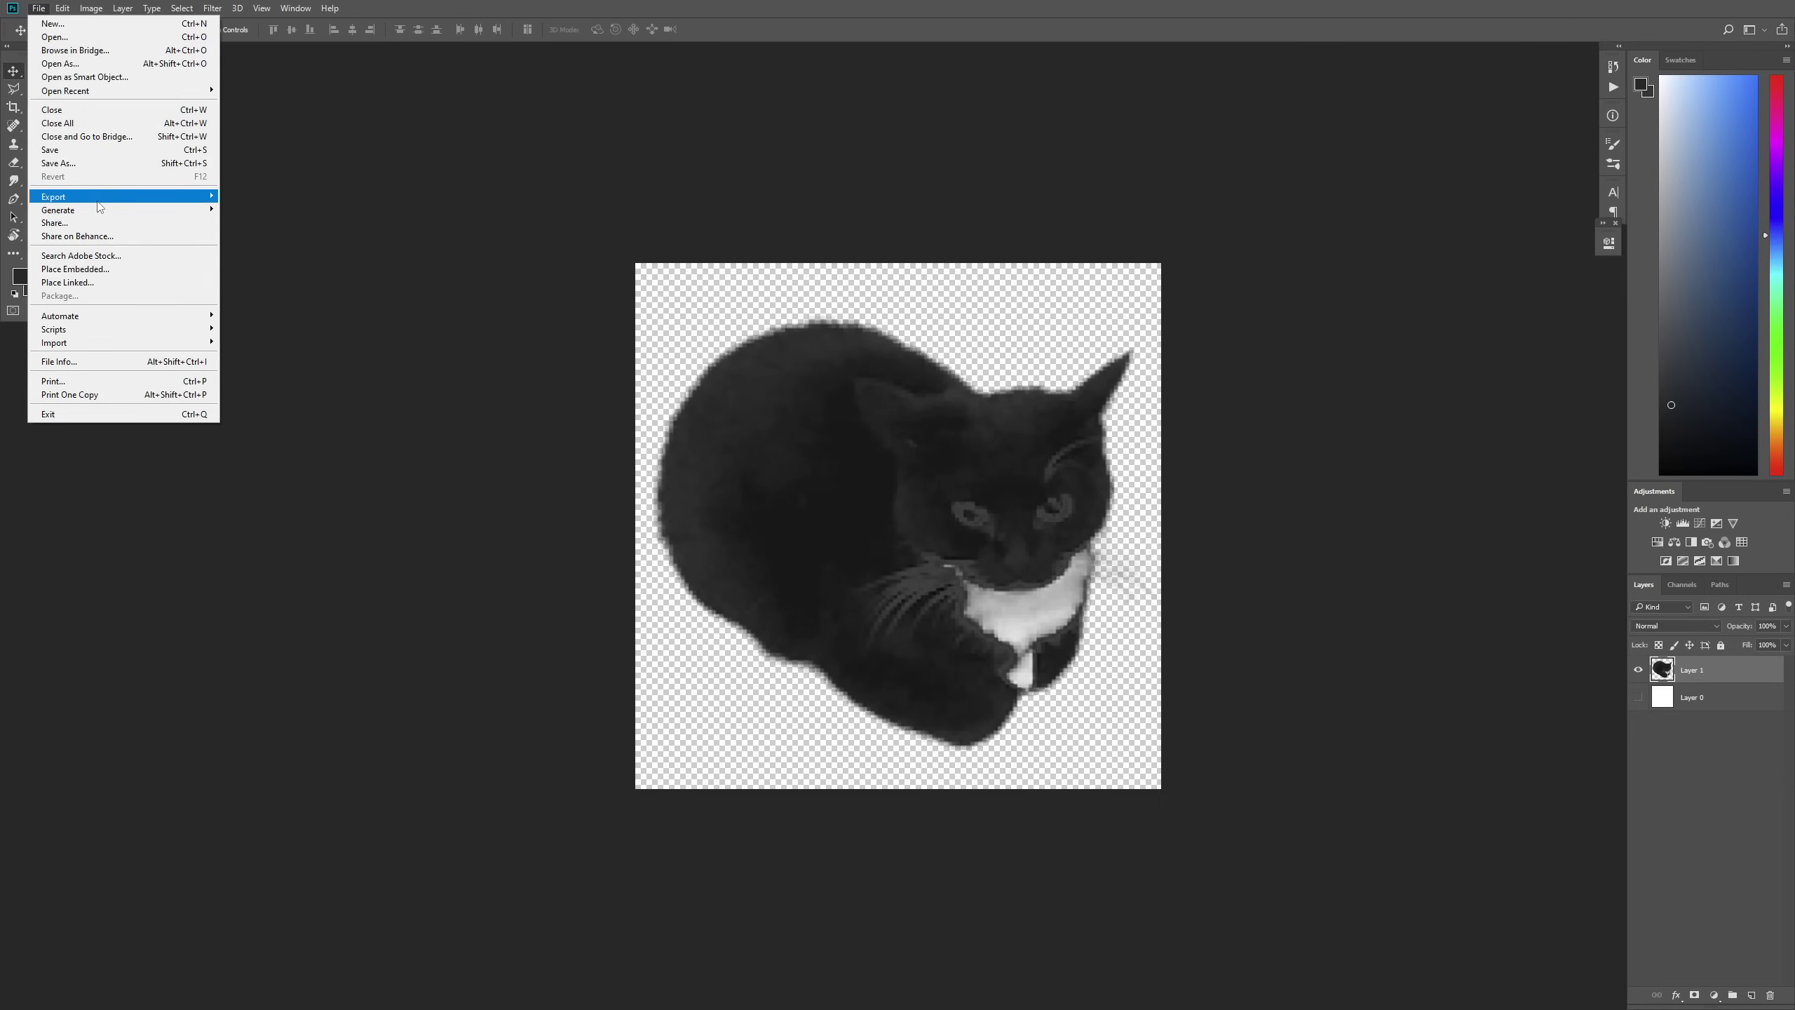
{"action": "mouse_move", "coordinate": [212, 196]}
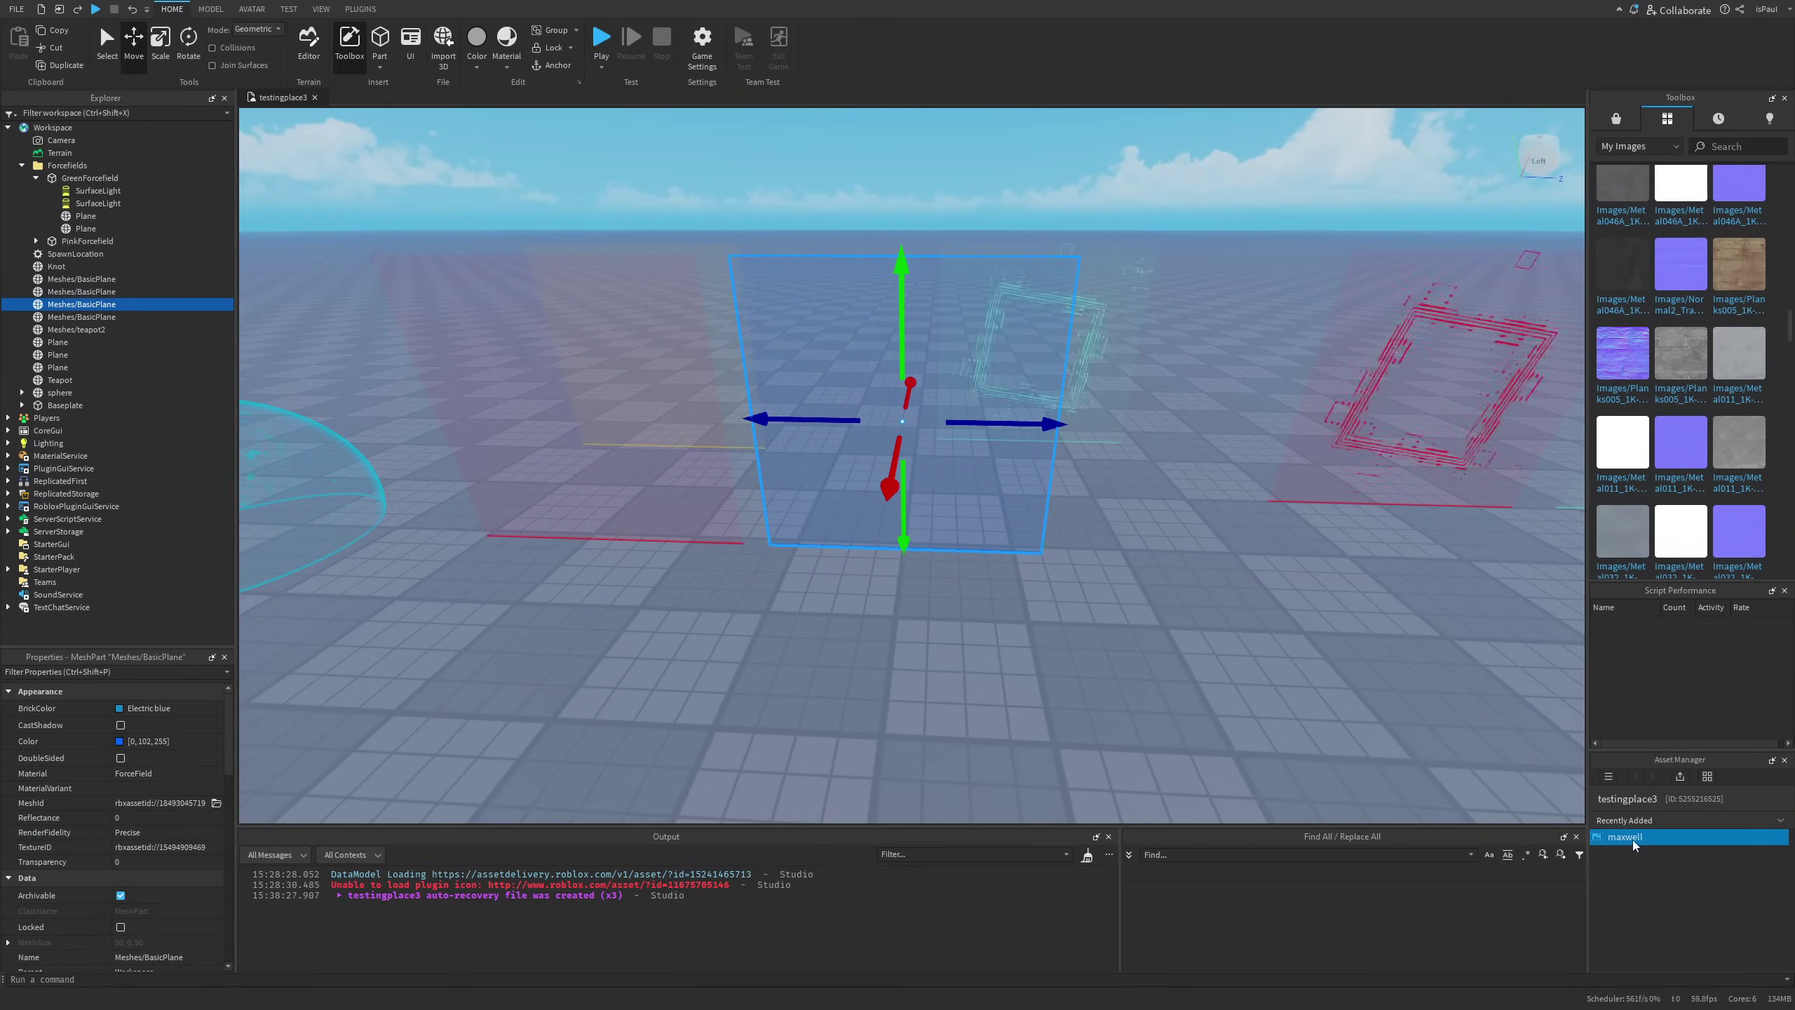
Switch back to Roblox Studio, duplicate the blue ForceField BasicPlane and move the copy to an empty area of the baseplate.
{"action": "scroll", "coordinate": [1090, 556], "scroll_direction": "up", "scroll_amount": 5}
{"action": "right_click_drag", "start_coordinate": [1091, 551], "coordinate": [1106, 559]}
{"action": "key", "text": "s"}
{"action": "key", "text": "ctrl+d"}
{"action": "left_click_drag", "start_coordinate": [1138, 493], "coordinate": [835, 541]}
{"action": "key", "text": "a"}
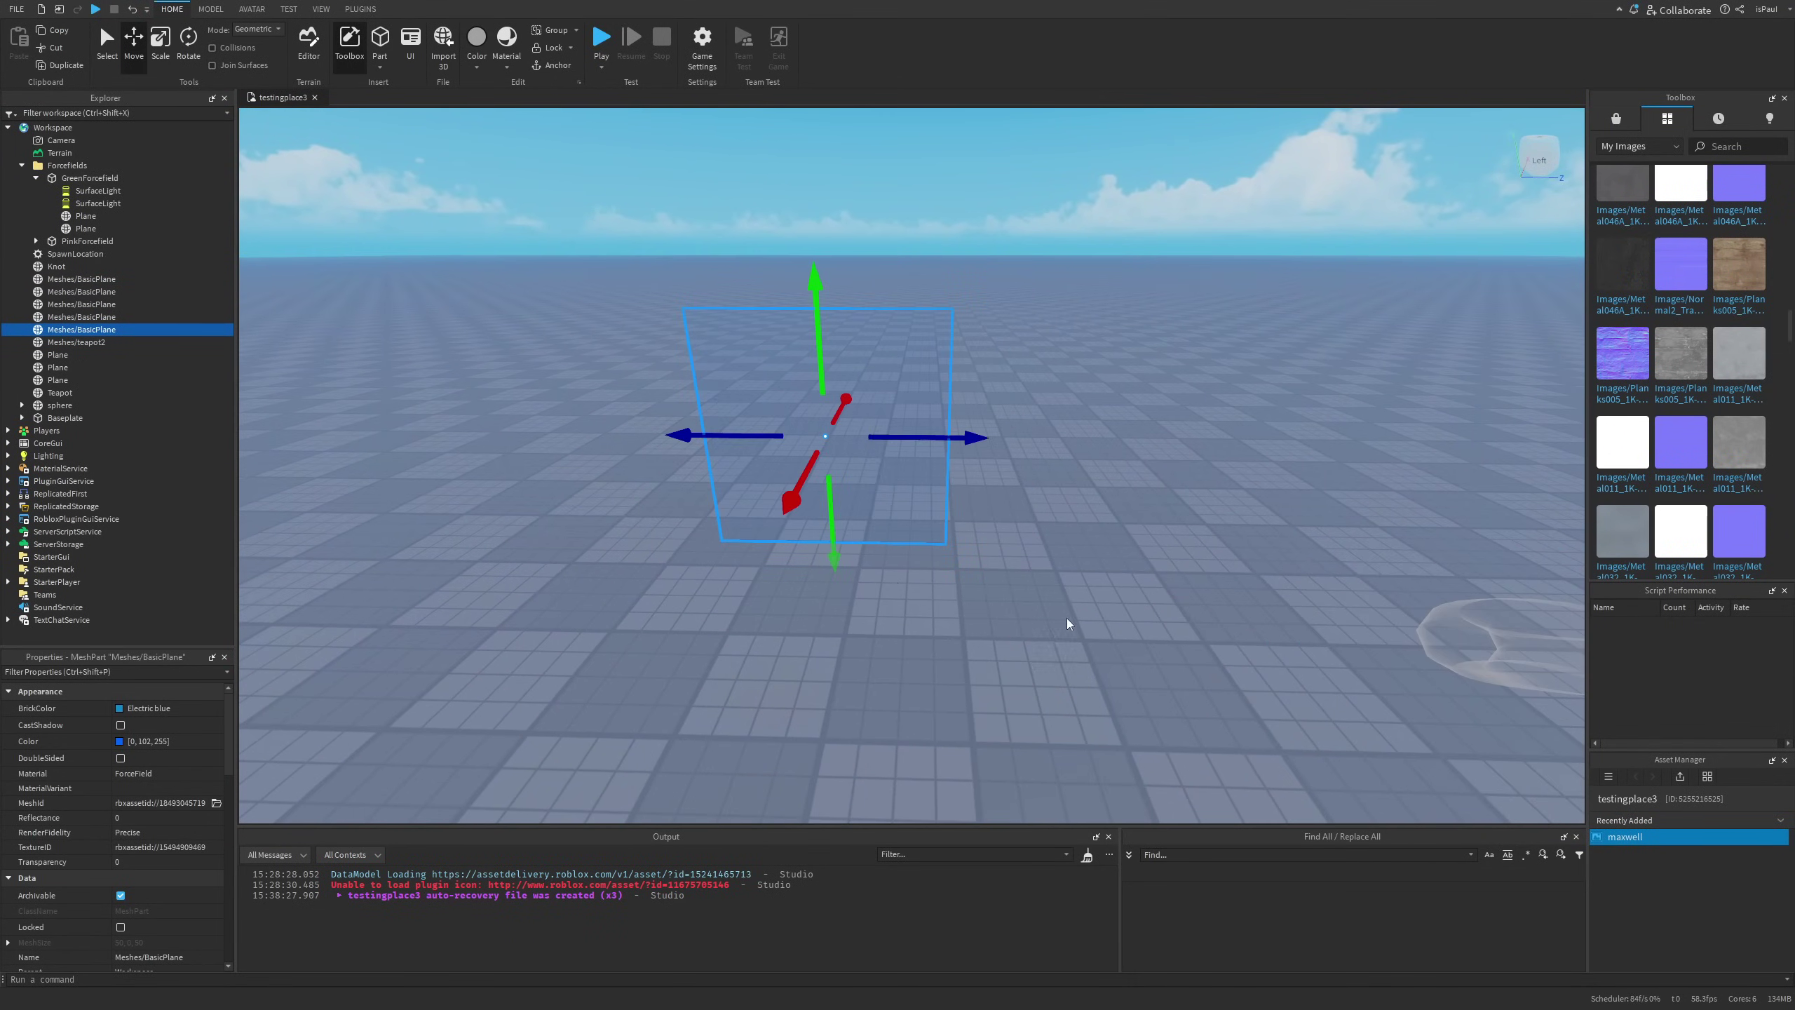
{"action": "right_click_drag", "start_coordinate": [1025, 618], "coordinate": [1017, 620]}
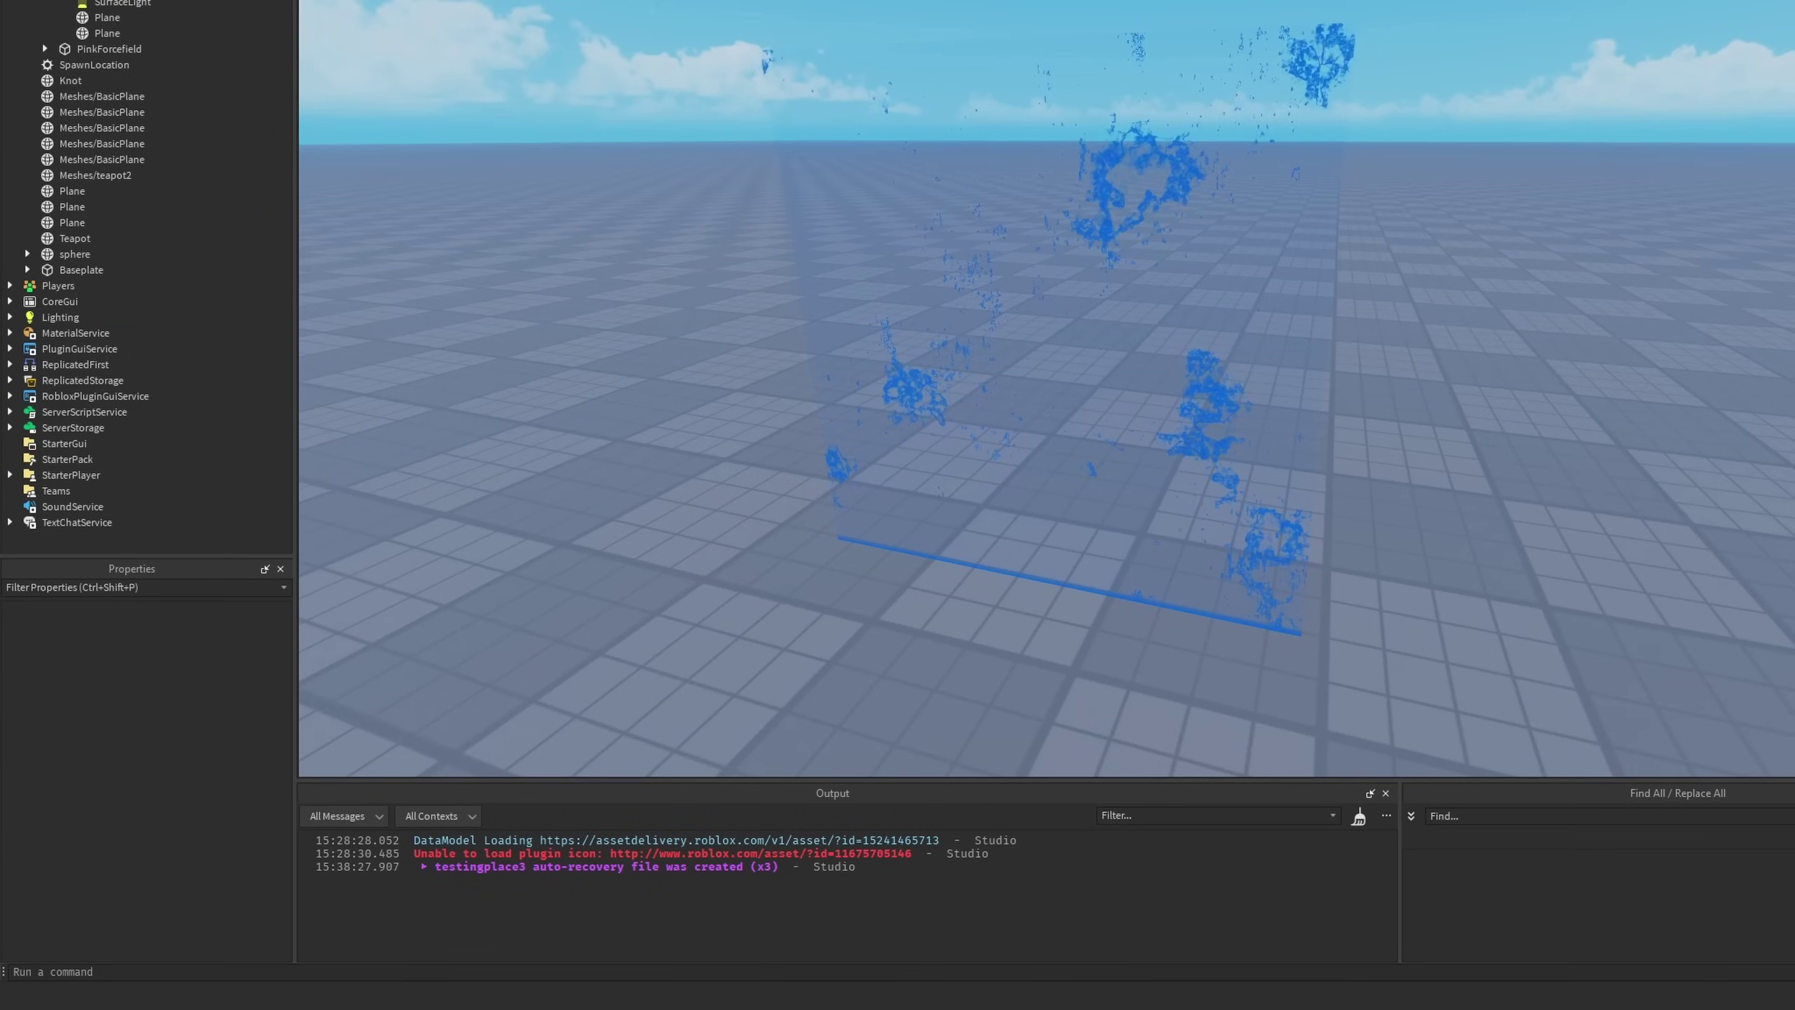
Replace the duplicated blue plane's texture ID with the copied asset ID of the imported maxwell cat image.
{"action": "left_click", "coordinate": [940, 481]}
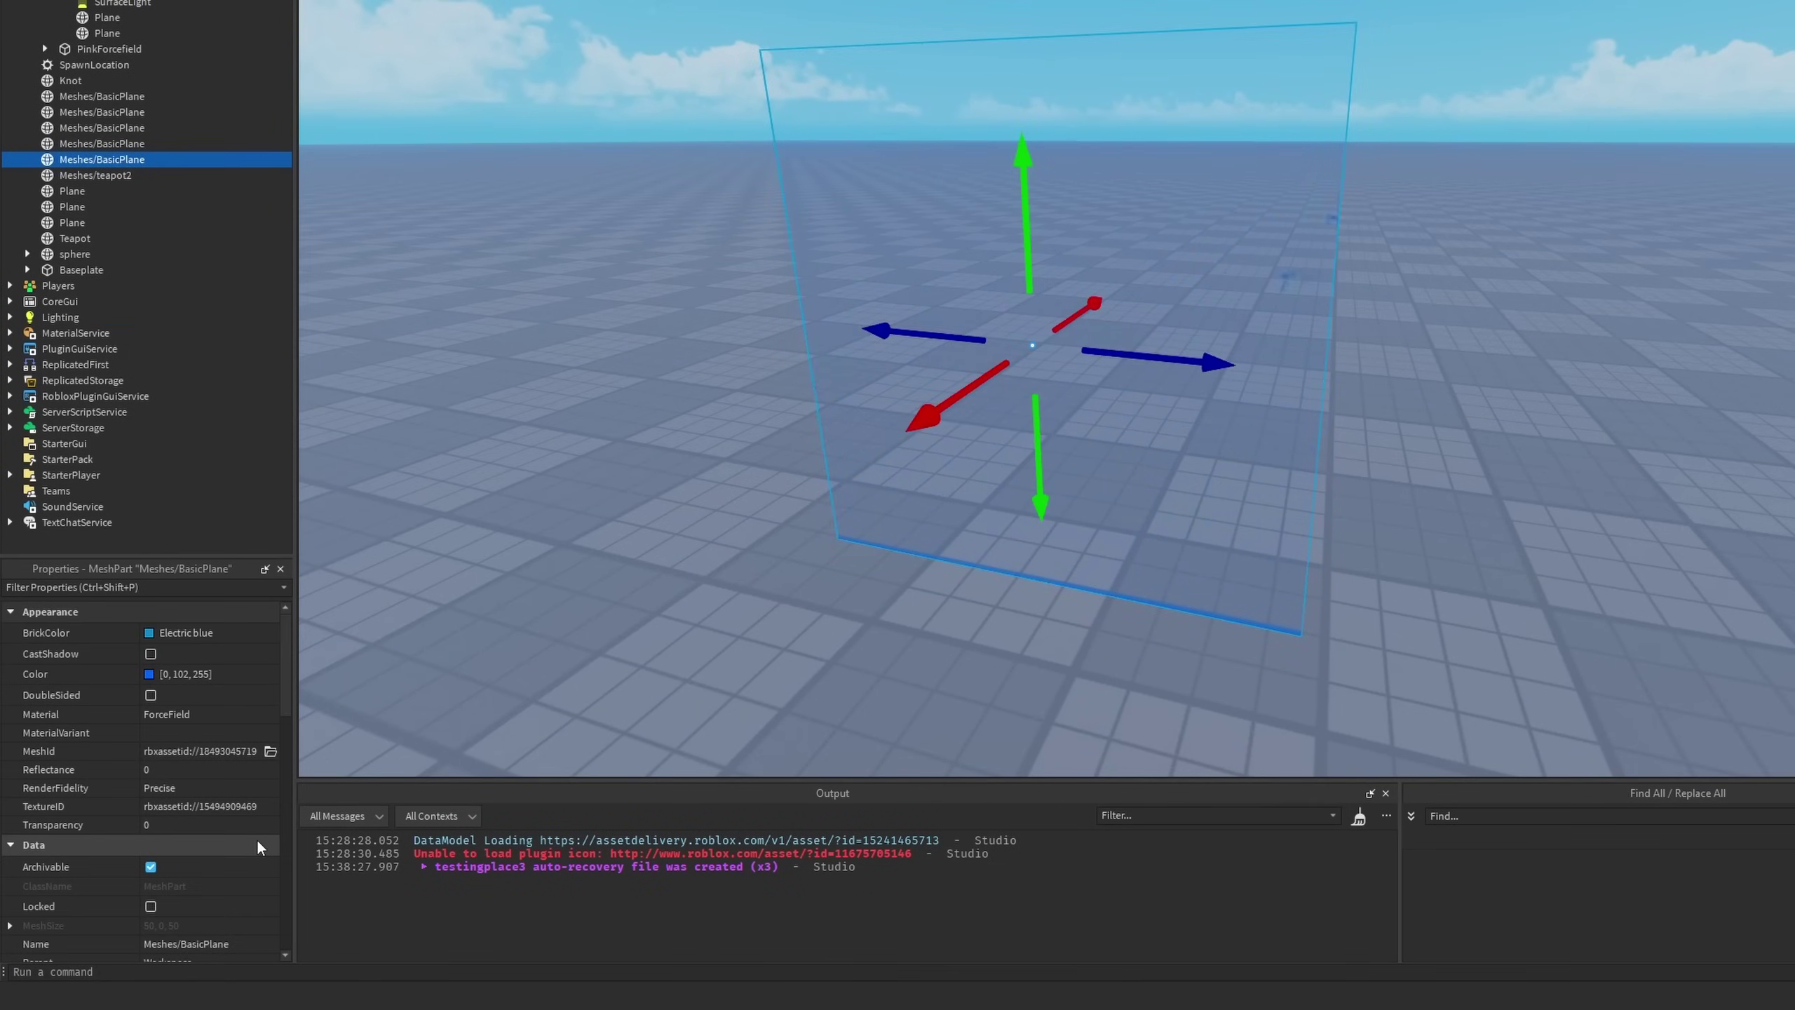
{"action": "left_click", "coordinate": [227, 801]}
{"action": "key", "text": "ctrl+v"}
{"action": "key", "text": "Return"}
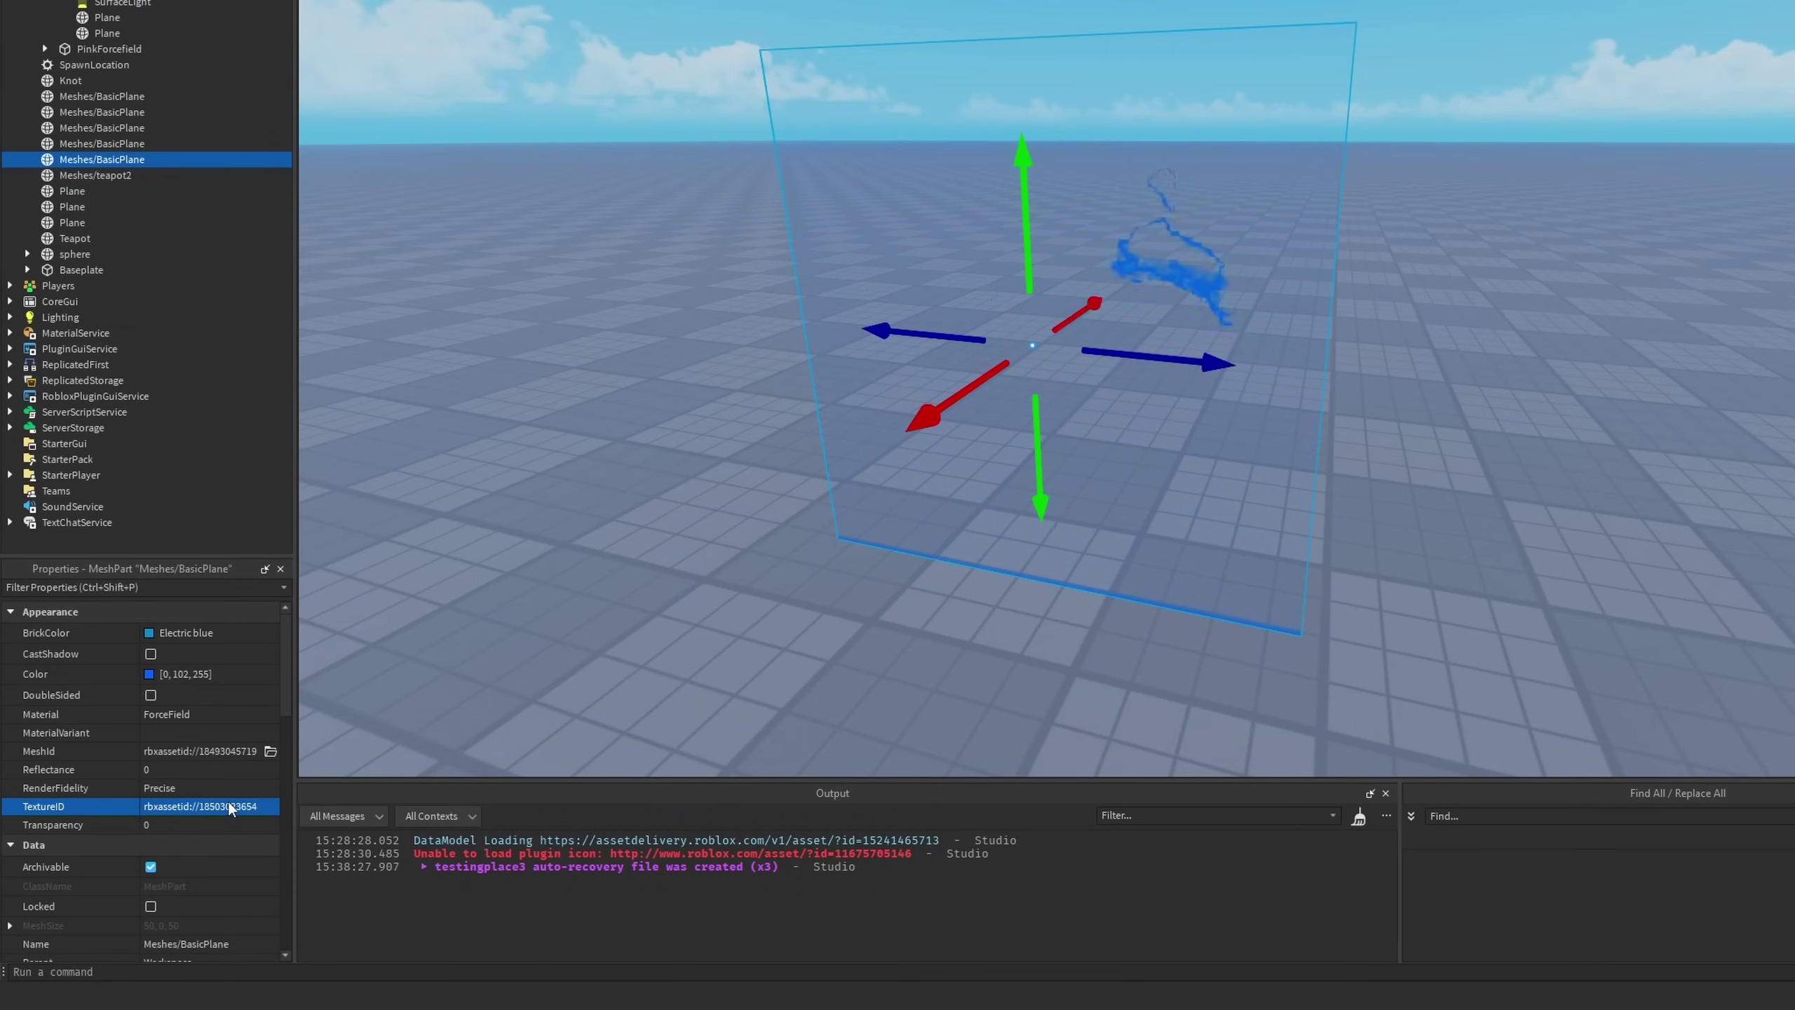
{"action": "left_click", "coordinate": [1455, 564]}
{"action": "left_click", "coordinate": [1050, 621]}
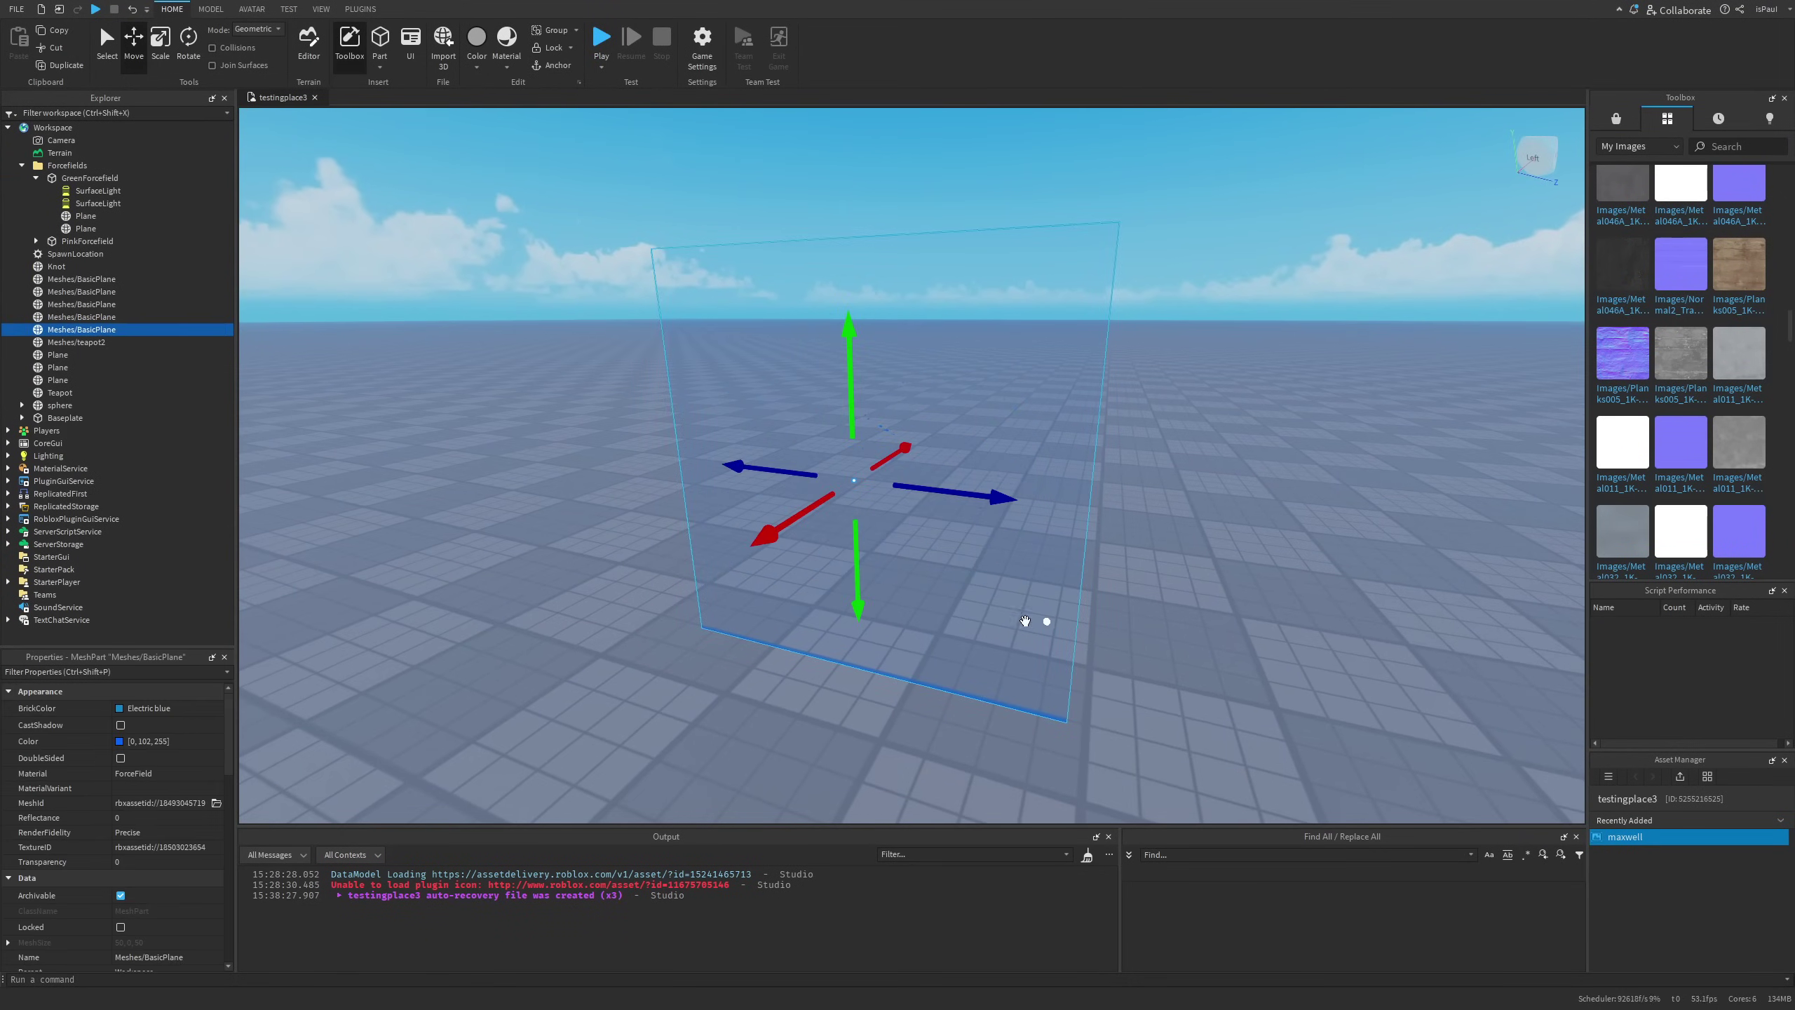
Rotate the cat-textured plane so that the cat stands upright.
{"action": "key", "text": "ctrl+4"}
{"action": "left_click_drag", "start_coordinate": [933, 544], "coordinate": [720, 373]}
{"action": "left_click", "coordinate": [741, 514]}
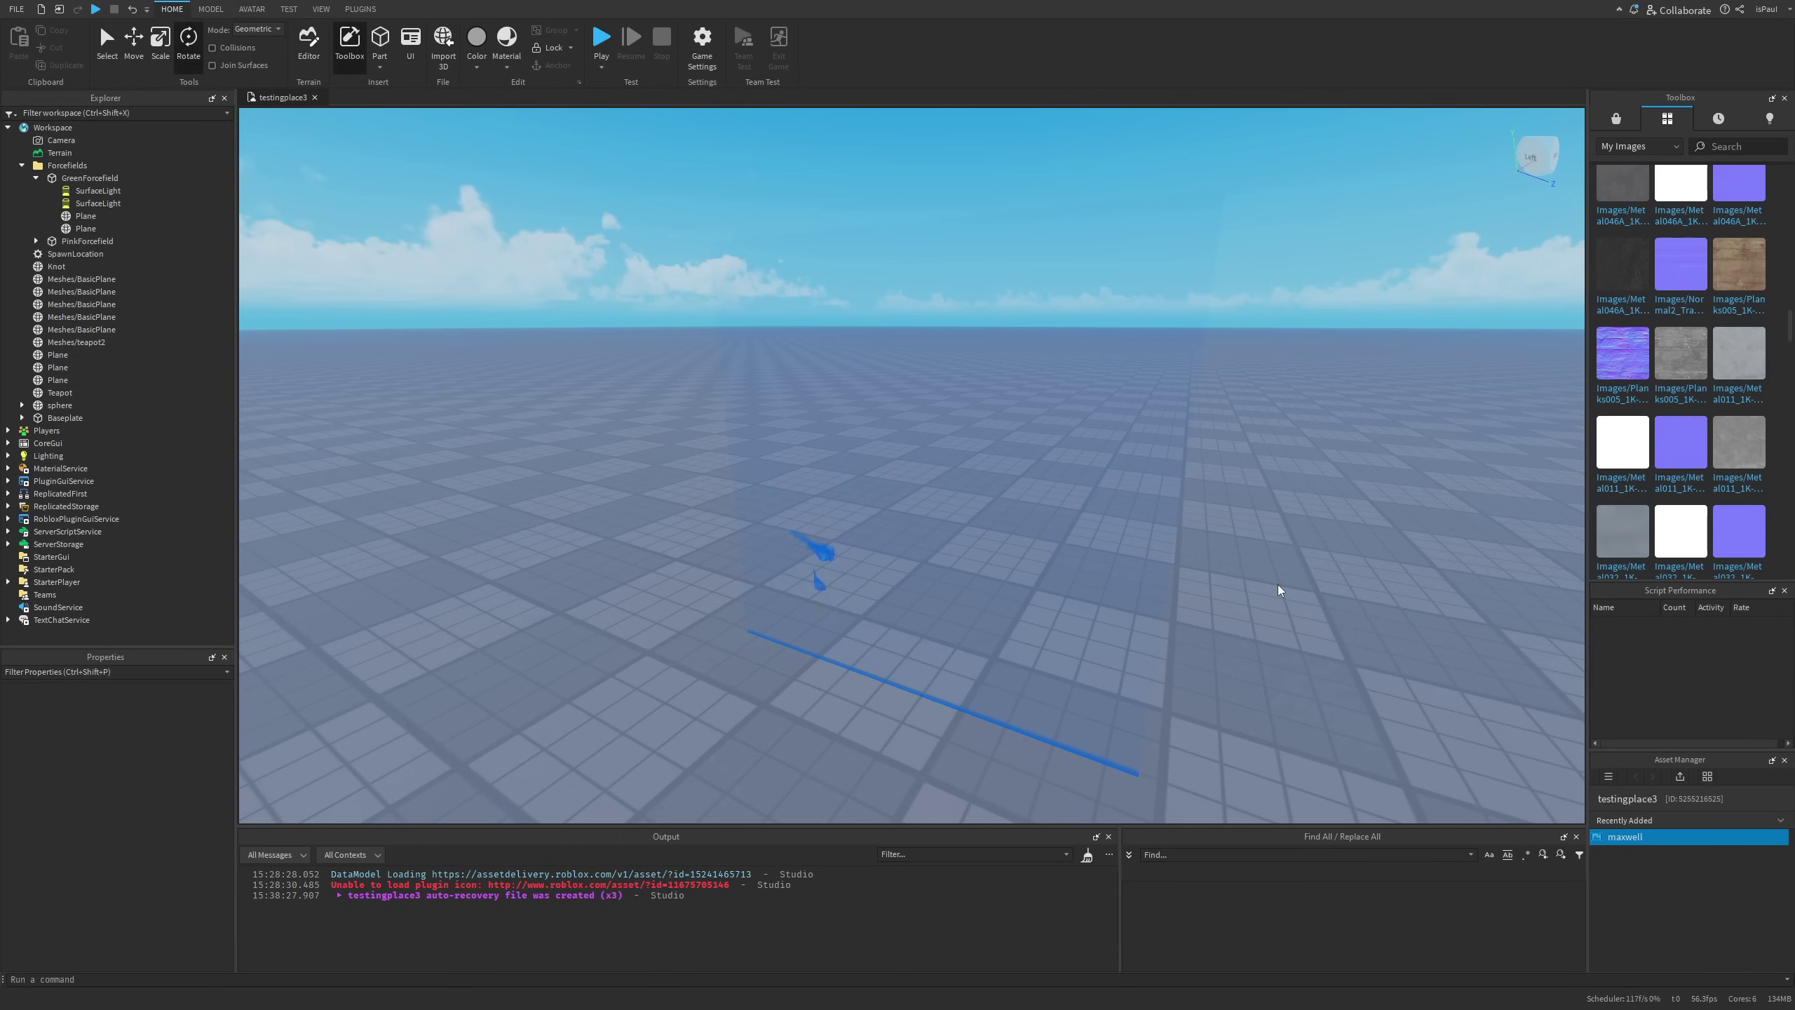
Set the cat forcefield plane's color to cyan (6, 201, 255) and deselect the plane to view the effect.
{"action": "left_click", "coordinate": [1010, 701]}
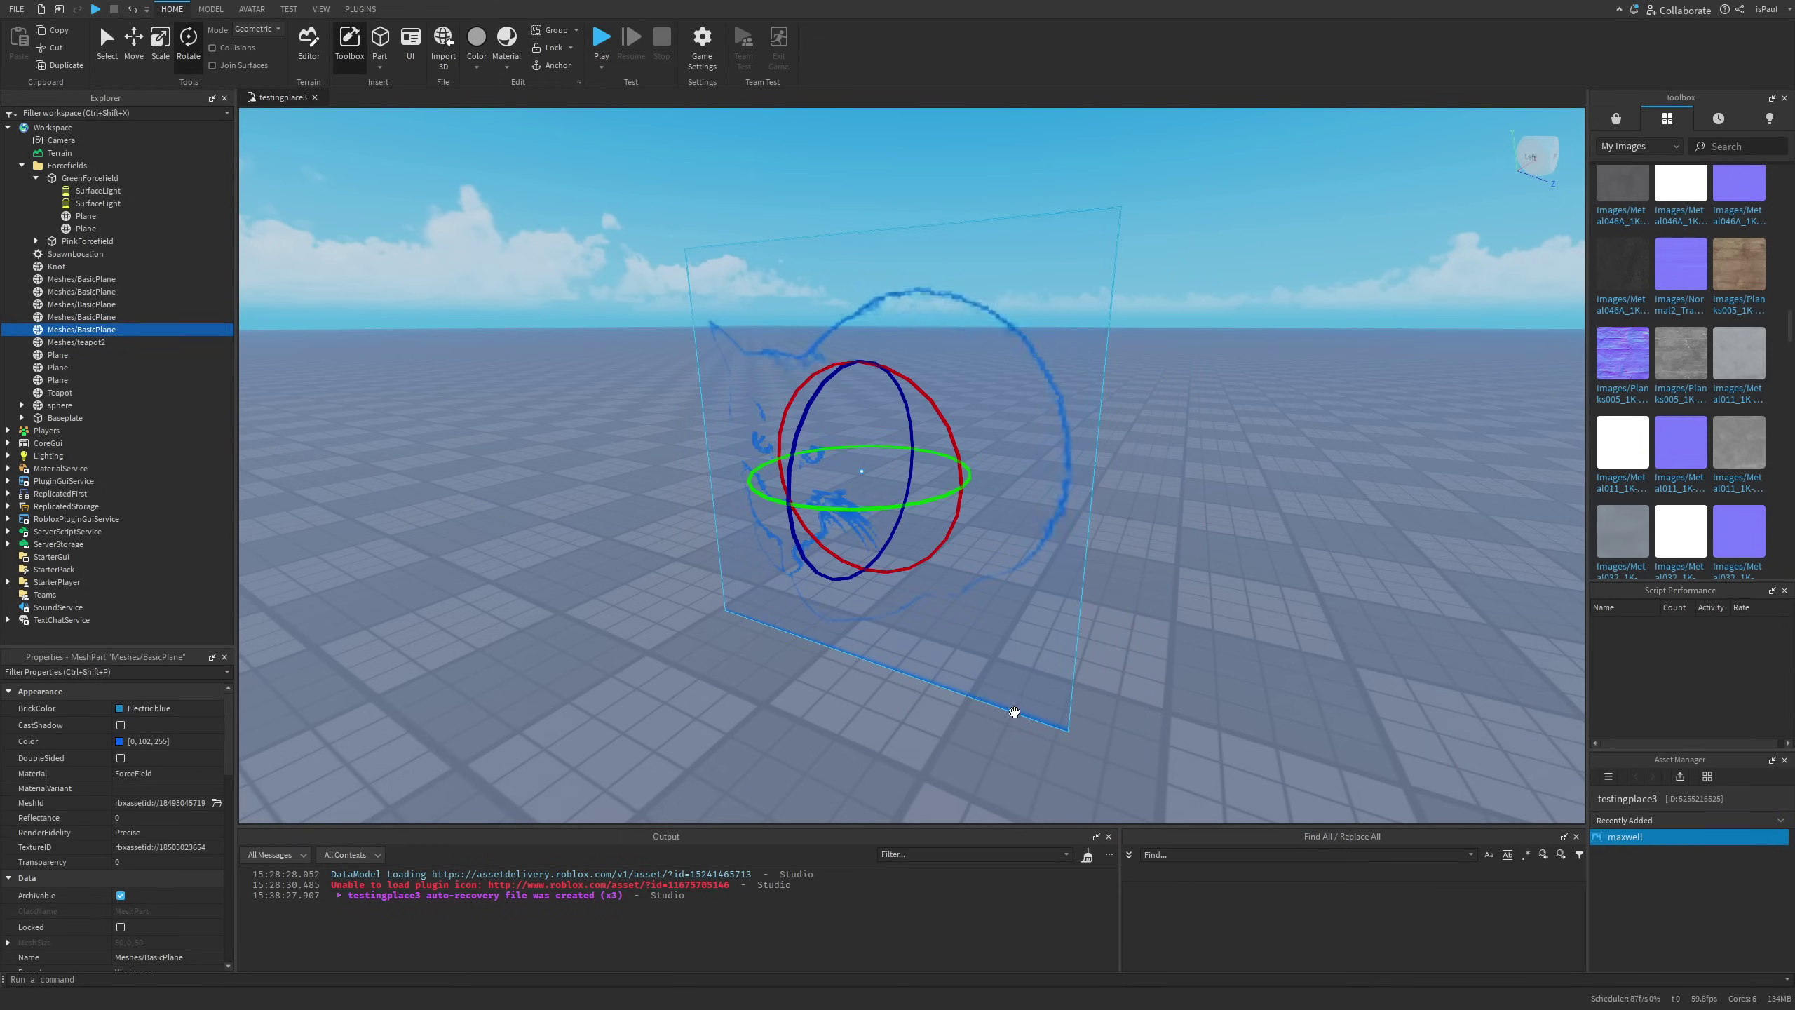
{"action": "left_click", "coordinate": [1135, 605]}
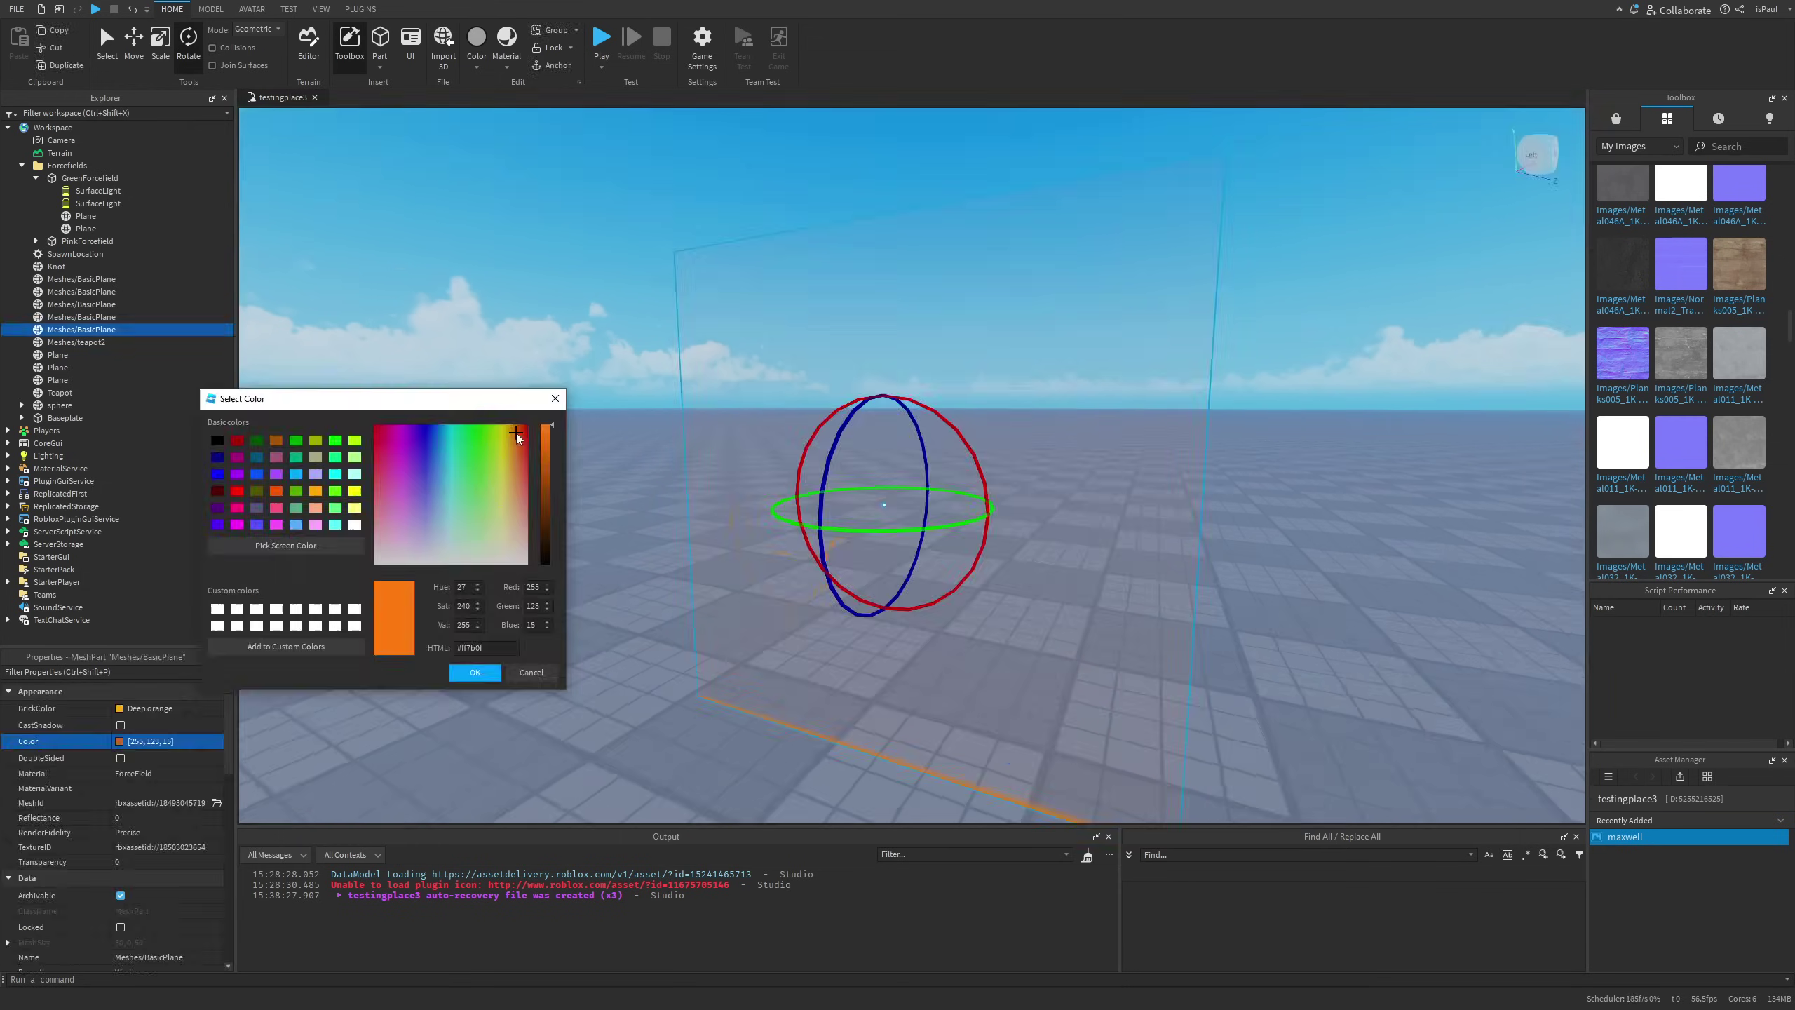
{"action": "left_click_drag", "start_coordinate": [516, 431], "coordinate": [445, 431]}
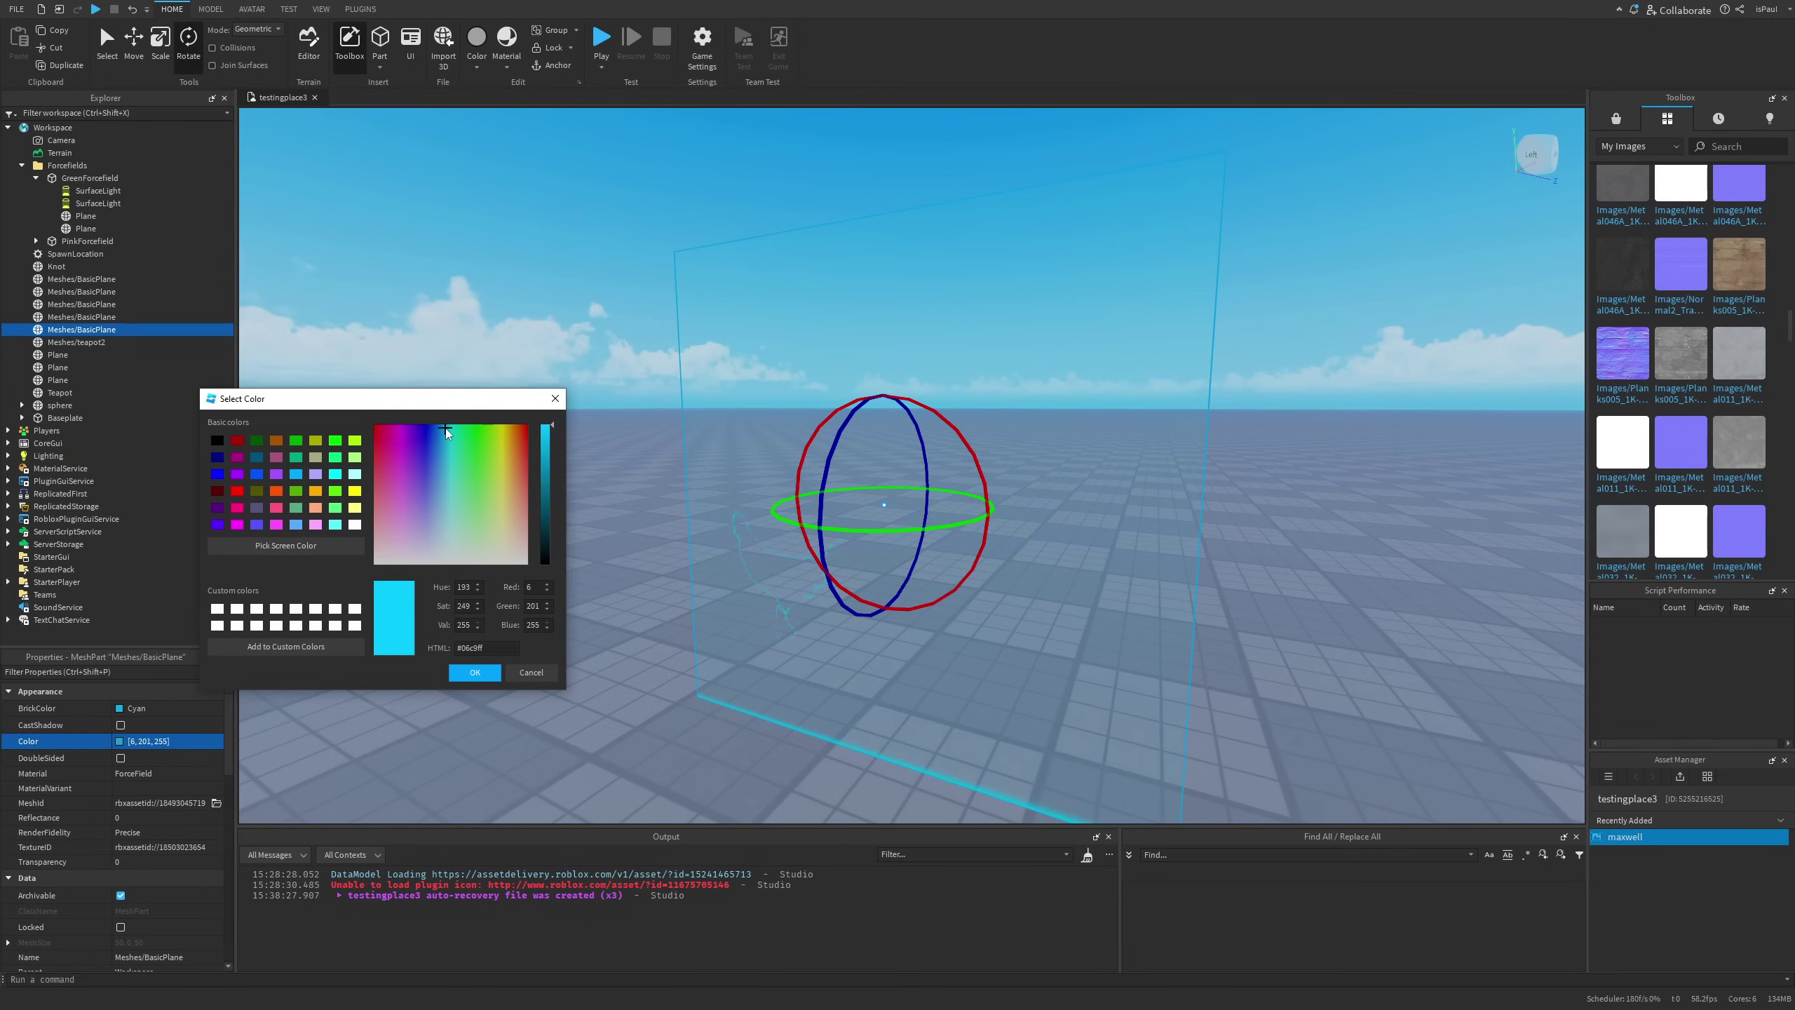
{"action": "left_click", "coordinate": [473, 671]}
{"action": "left_click", "coordinate": [1393, 668]}
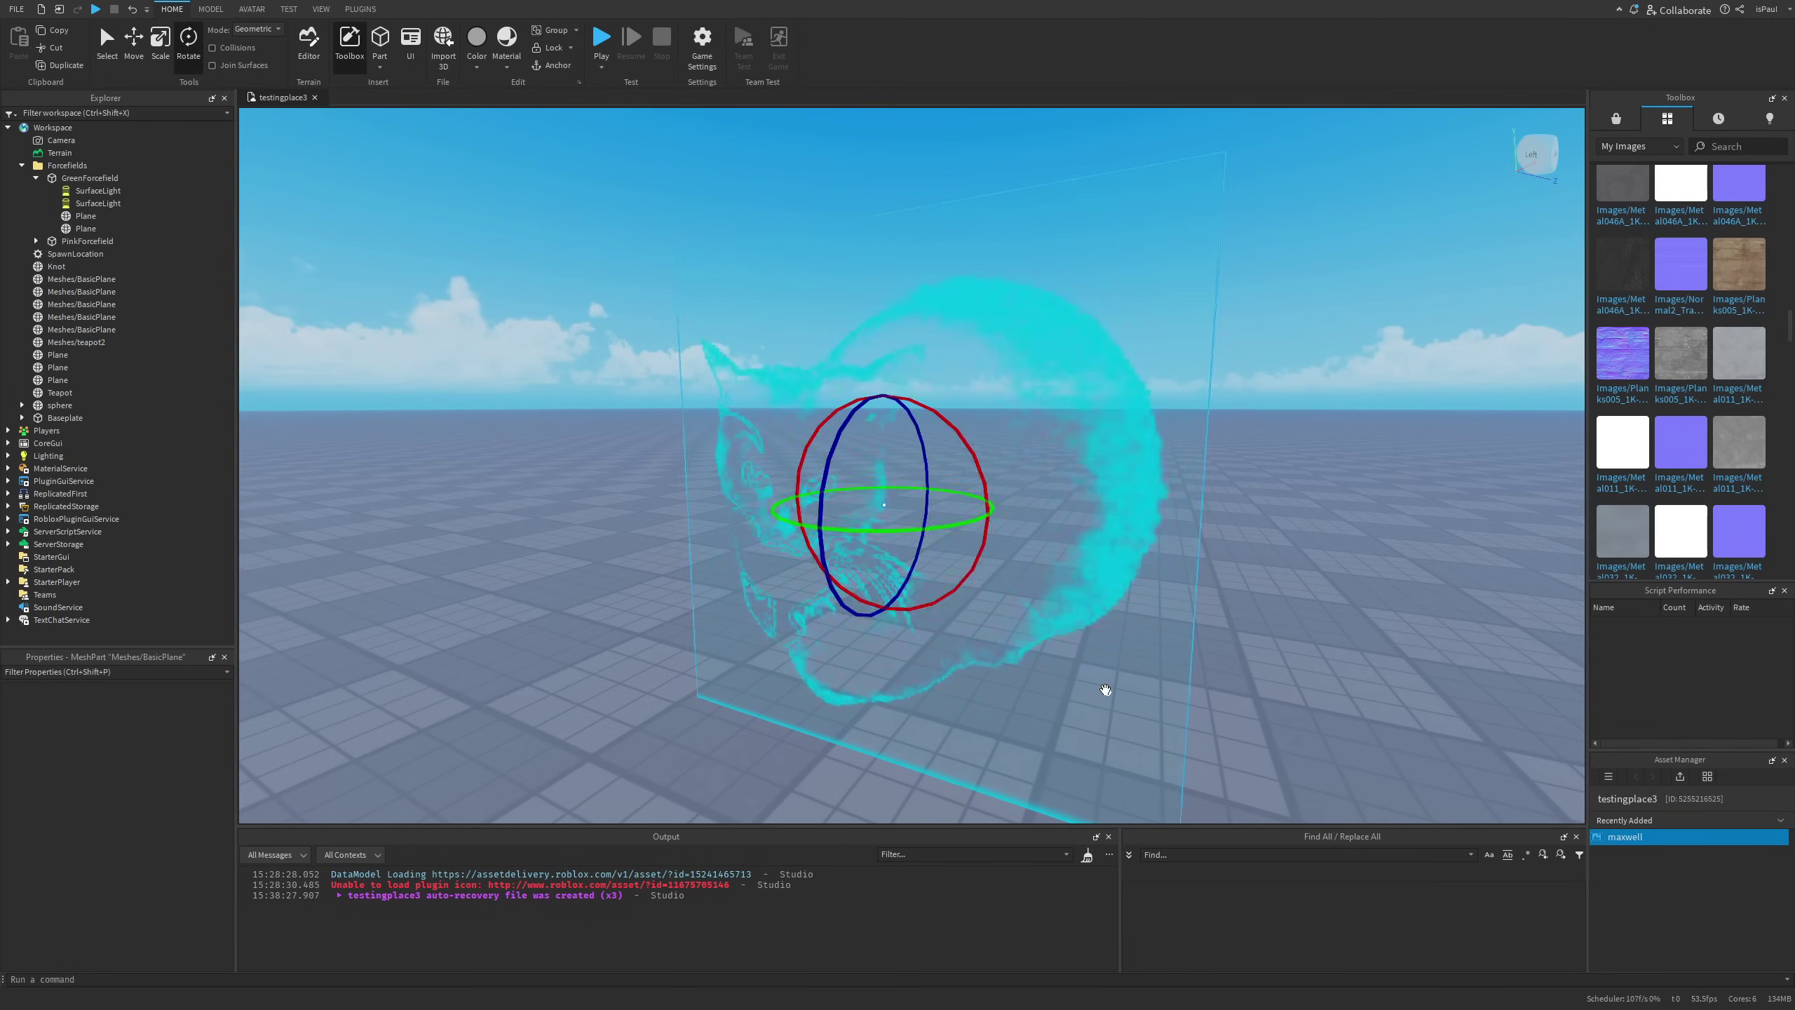
{"action": "right_click_drag", "start_coordinate": [1105, 689], "coordinate": [1241, 621]}
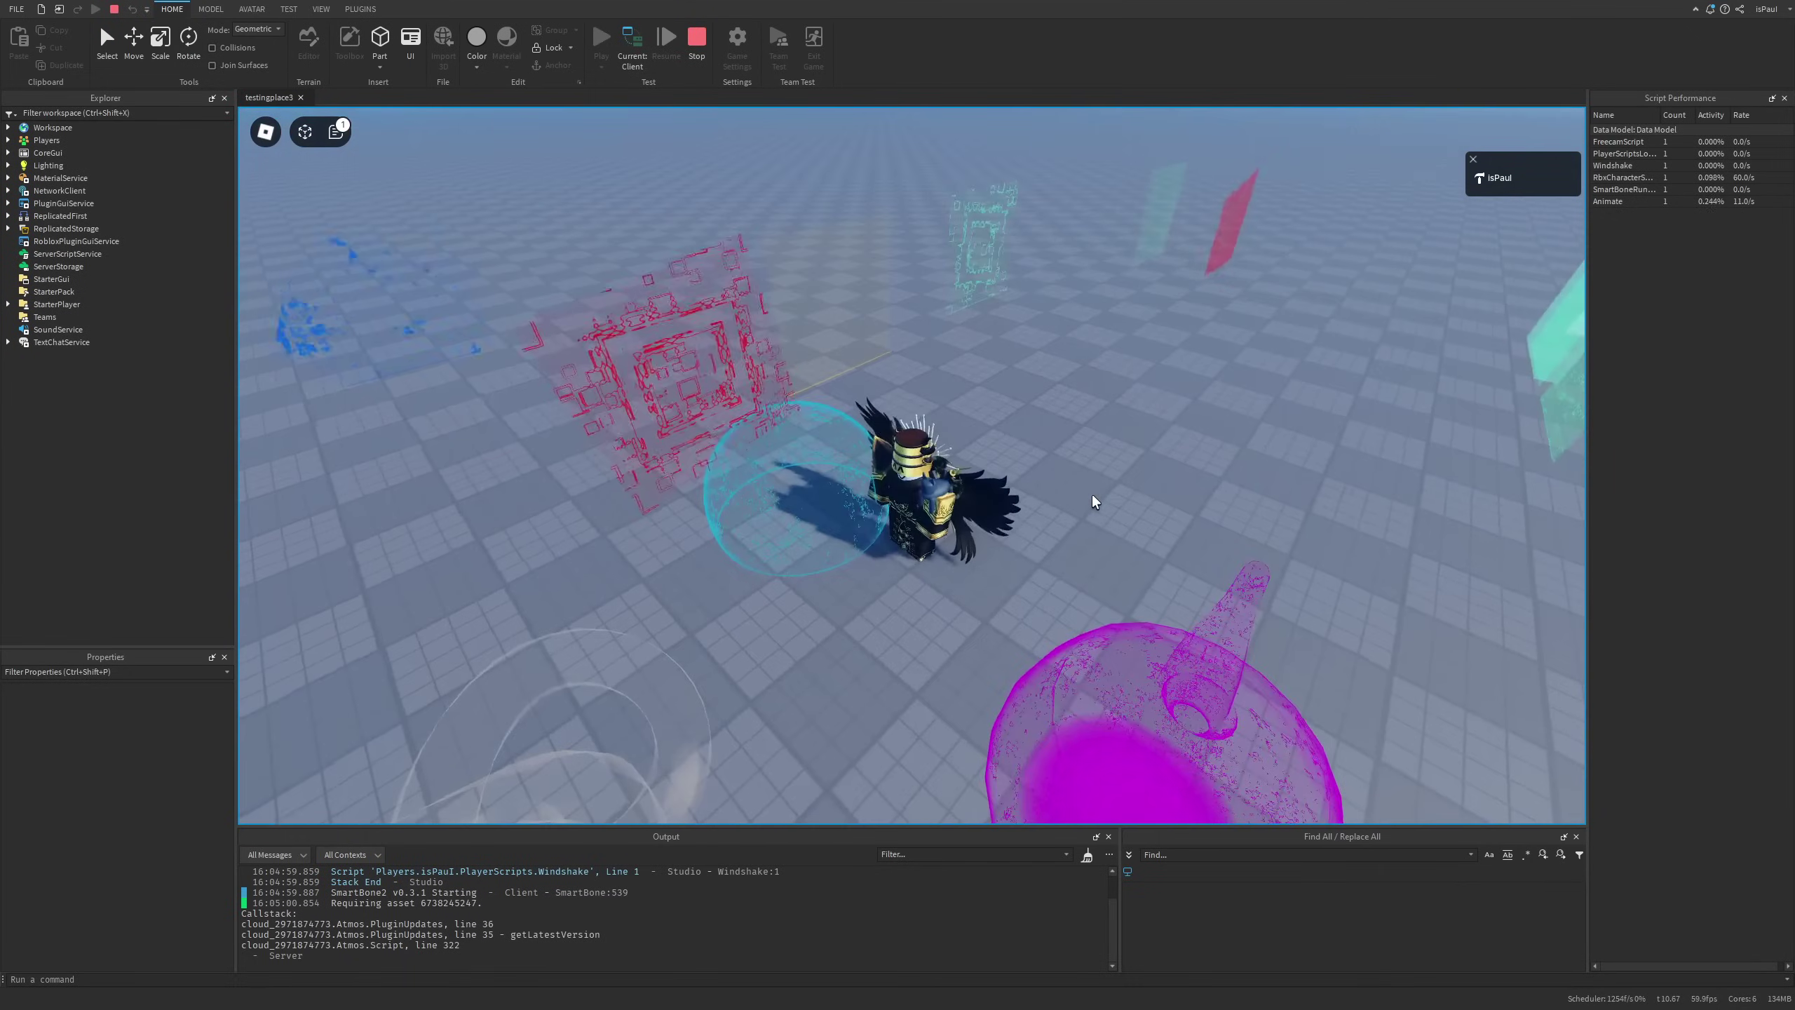
Examine the forcefield planes, sphere, knot and teapots in the playtest by moving and jumping the avatar among them.
{"action": "right_click_drag", "start_coordinate": [1092, 496], "coordinate": [1092, 496]}
{"action": "key", "text": "space"}
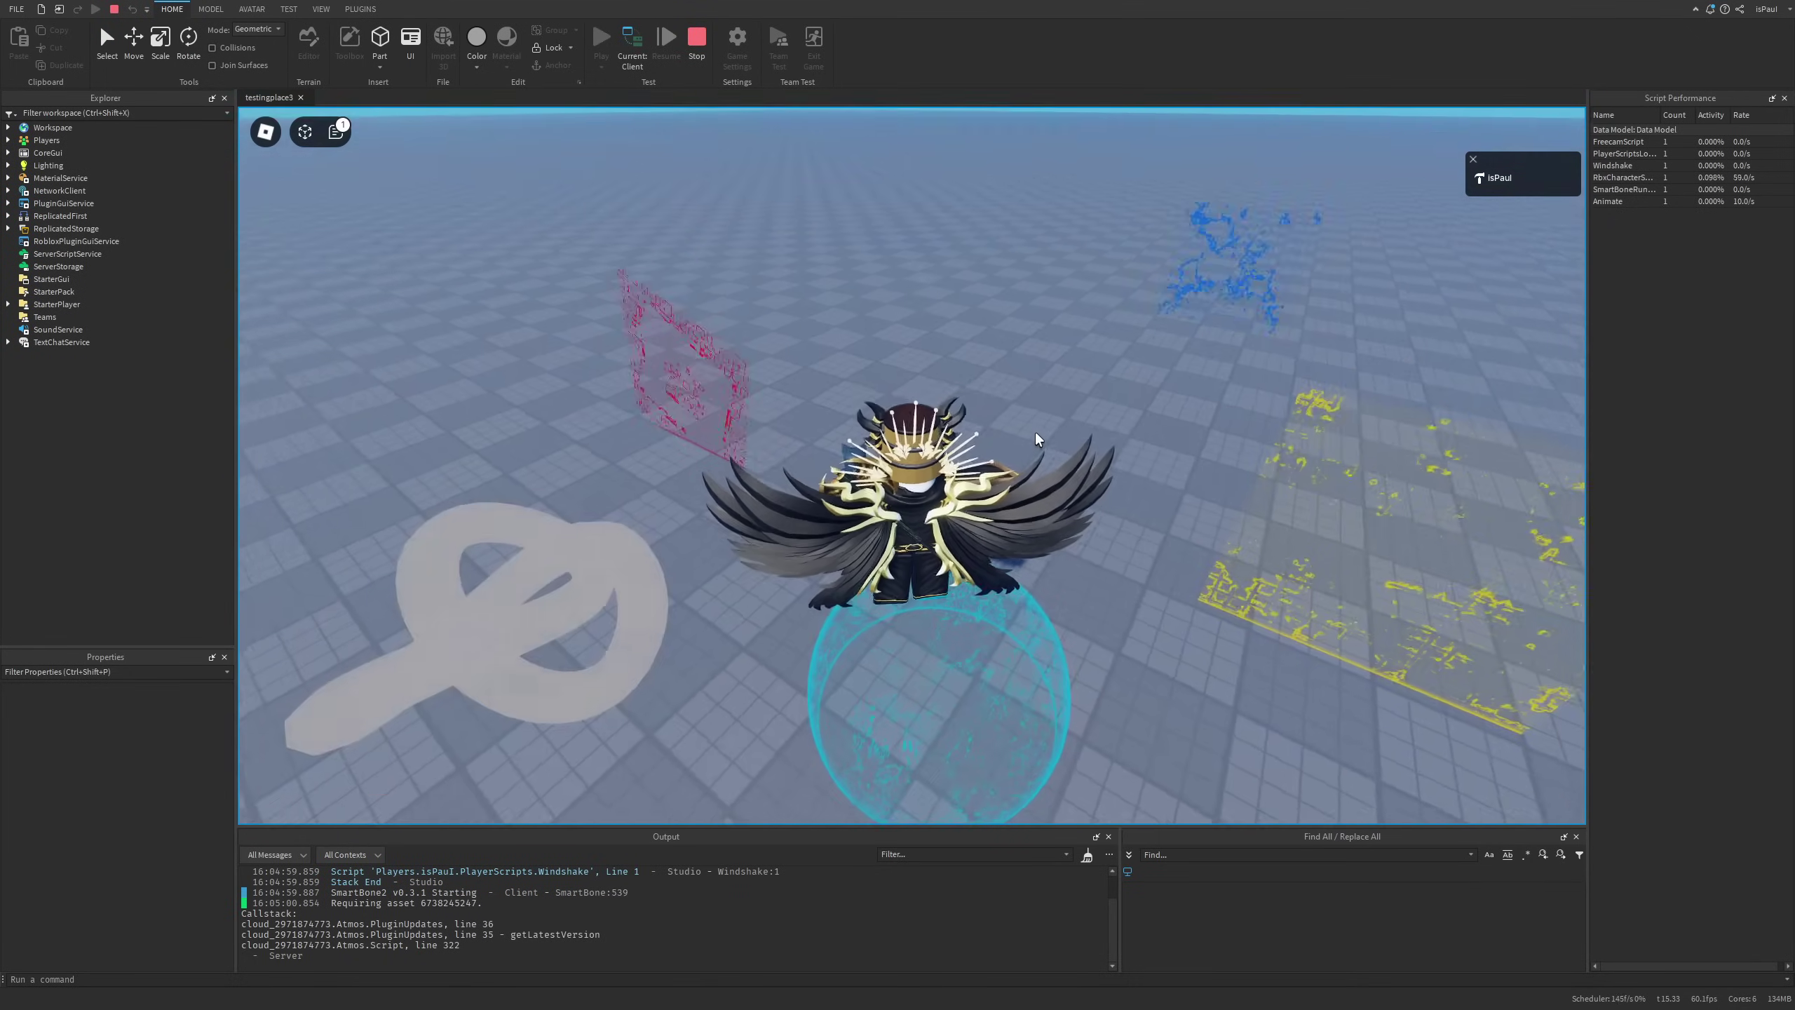
{"action": "right_click_drag", "start_coordinate": [1036, 433], "coordinate": [1036, 434]}
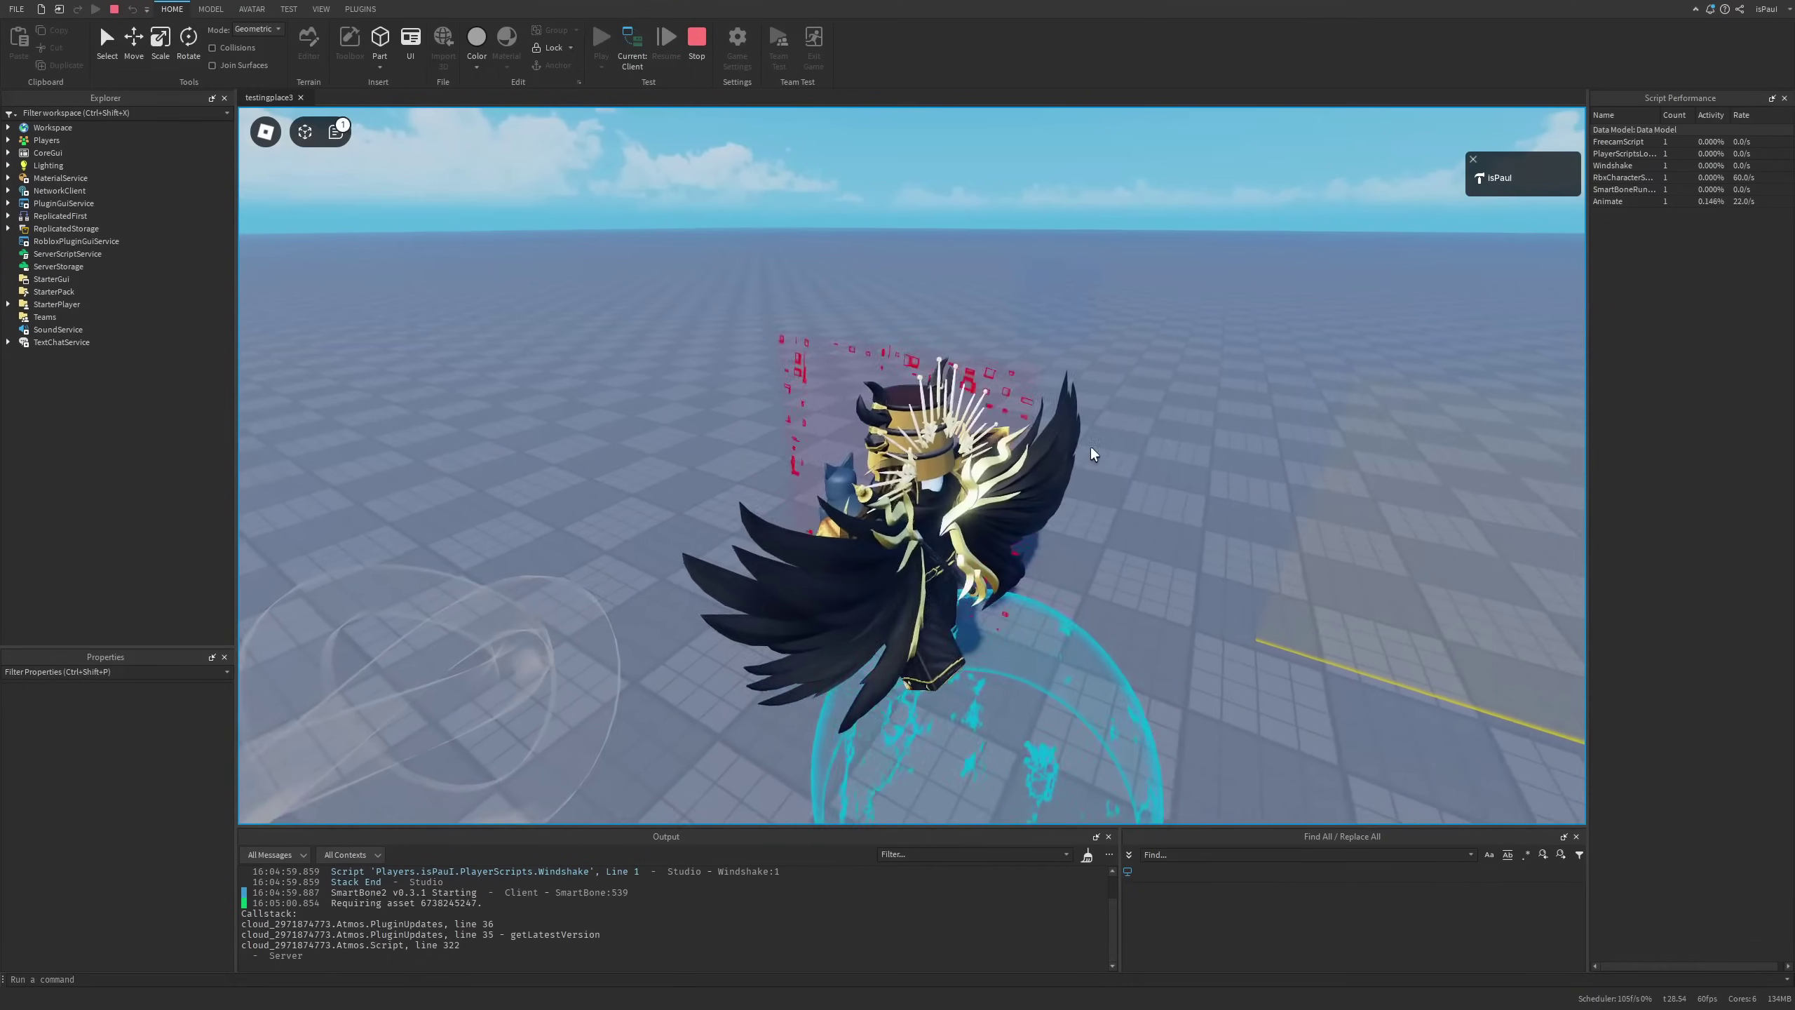
{"action": "right_click_drag", "start_coordinate": [1092, 453], "coordinate": [1092, 453]}
{"action": "key", "text": "space"}
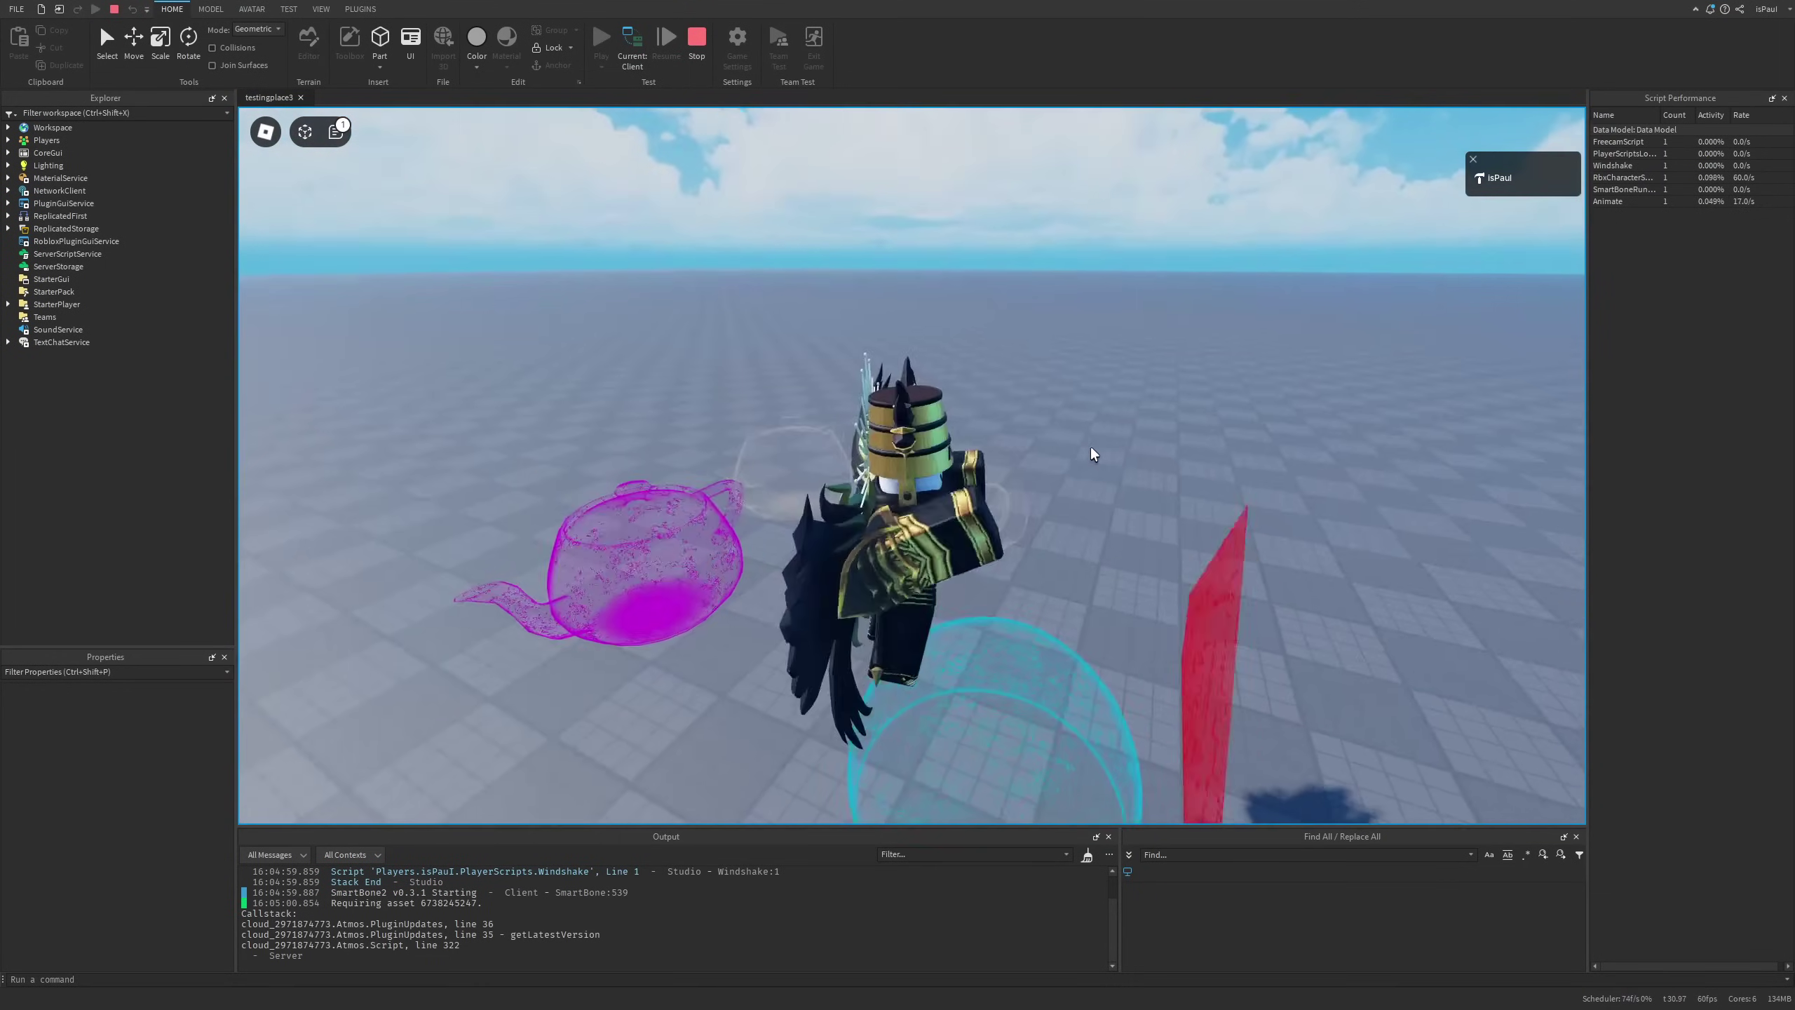